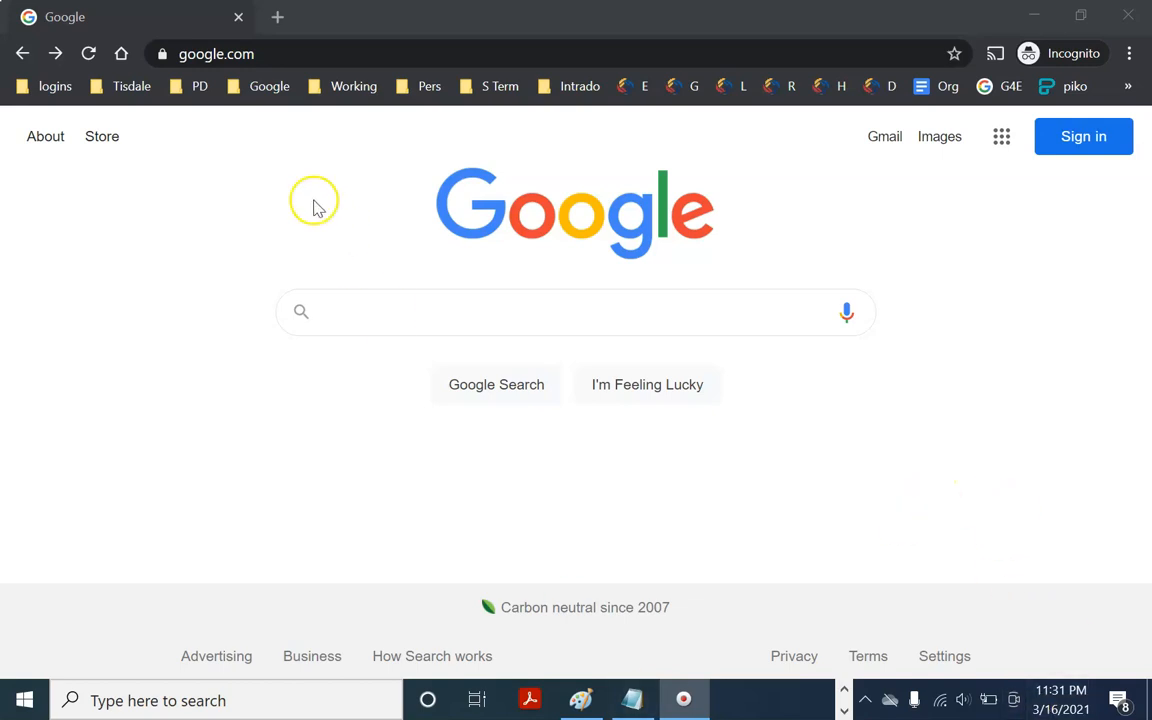
Open spark.adobe.com from the address bar's suggestion for 'sp'
{"action": "left_click", "coordinate": [336, 54]}
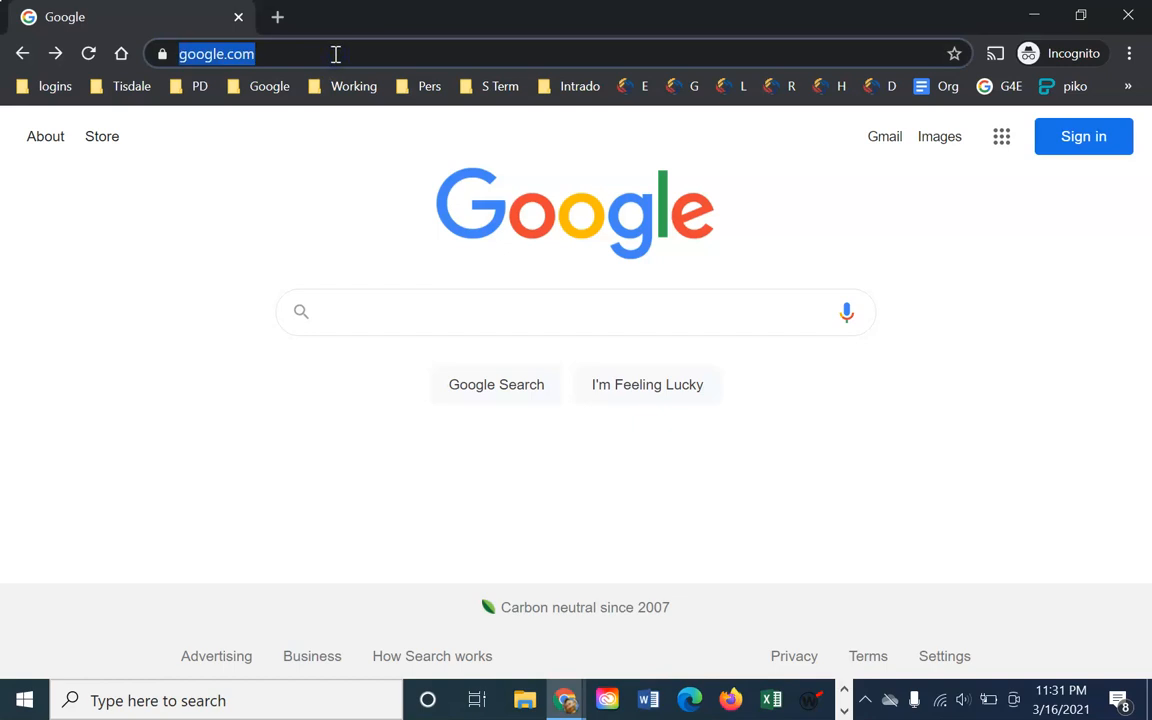
{"action": "type", "text": "sp"}
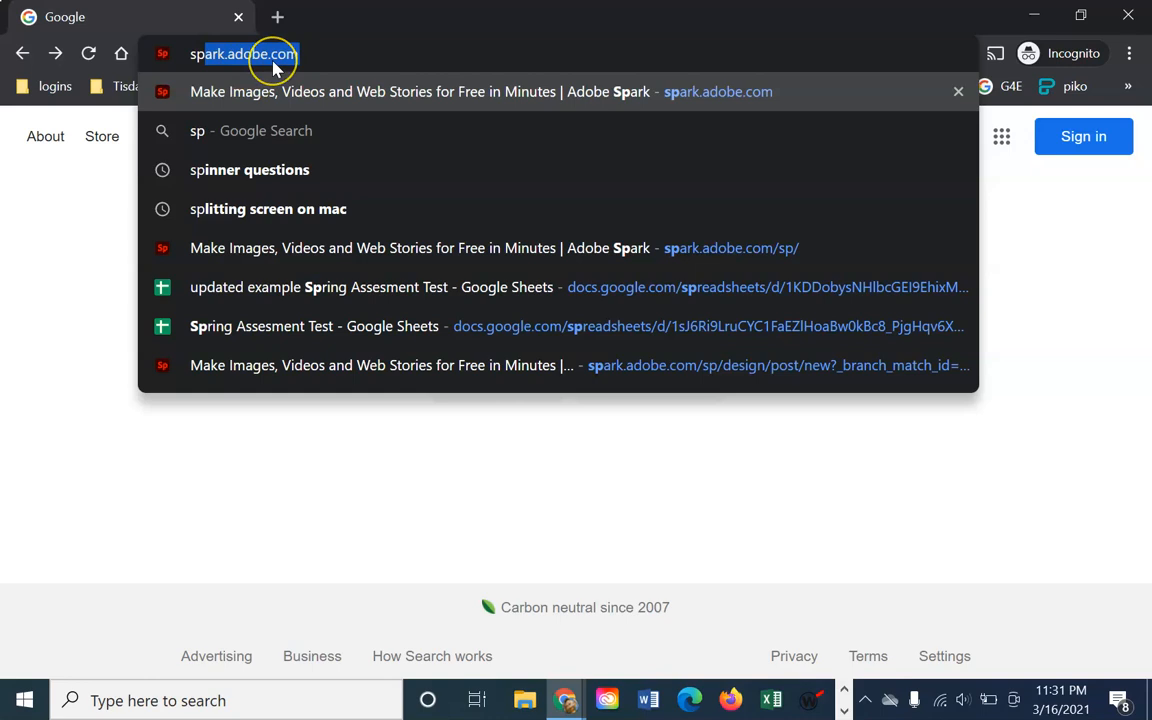
{"action": "key", "text": "Return"}
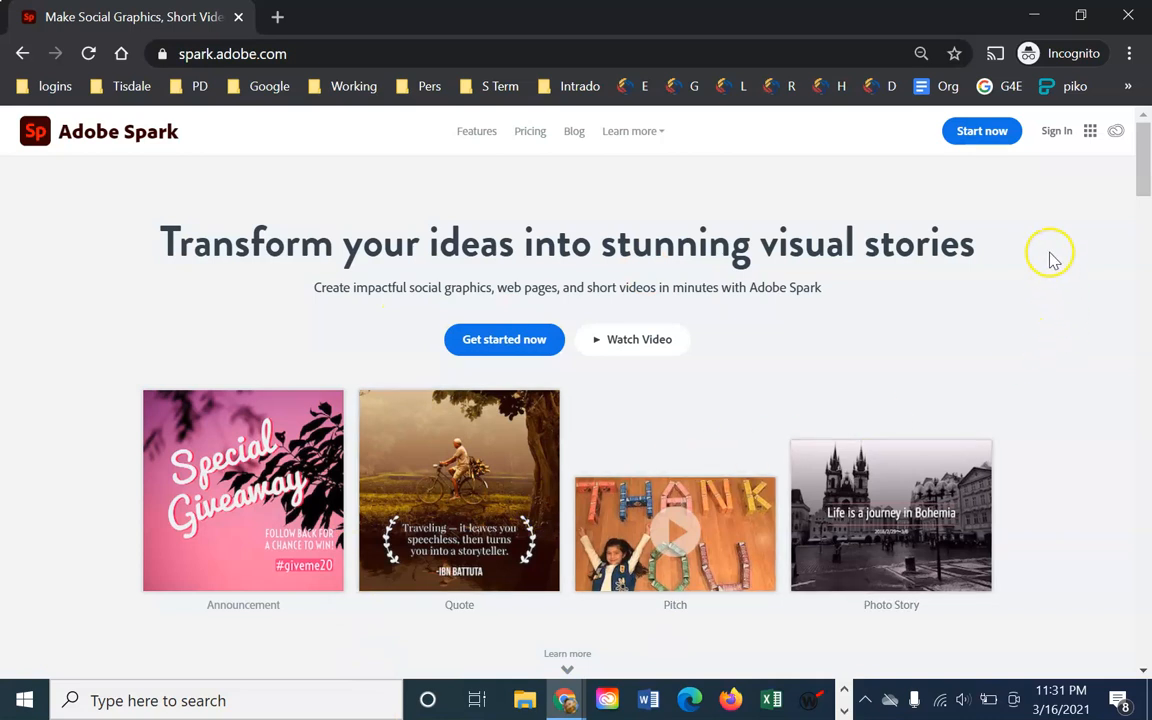
Sign in to Adobe Spark using the Sign up with email option and its account form
{"action": "left_click", "coordinate": [1057, 133]}
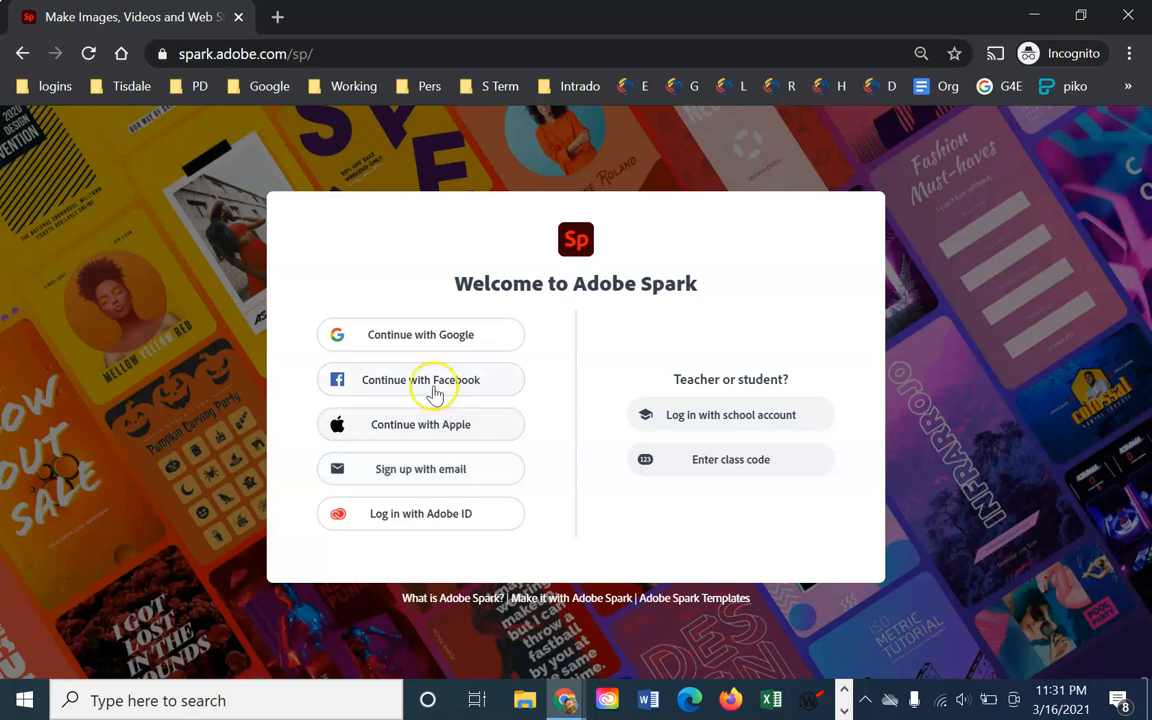
{"action": "left_click", "coordinate": [430, 330]}
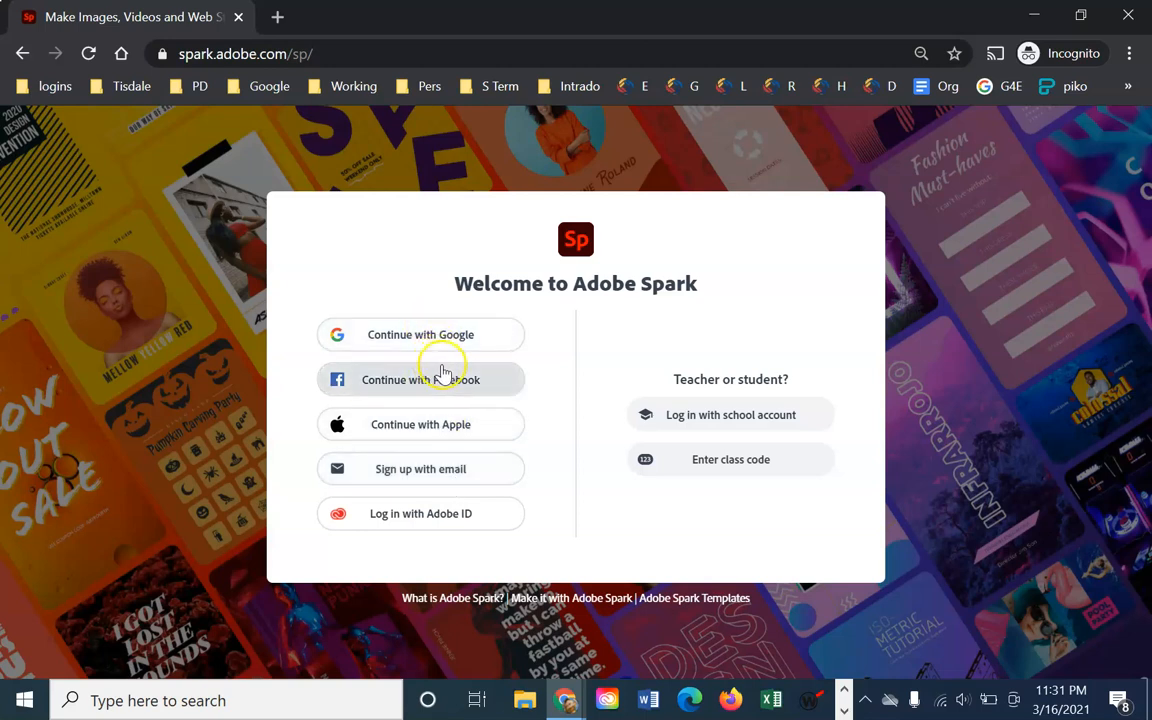
{"action": "left_click", "coordinate": [400, 471]}
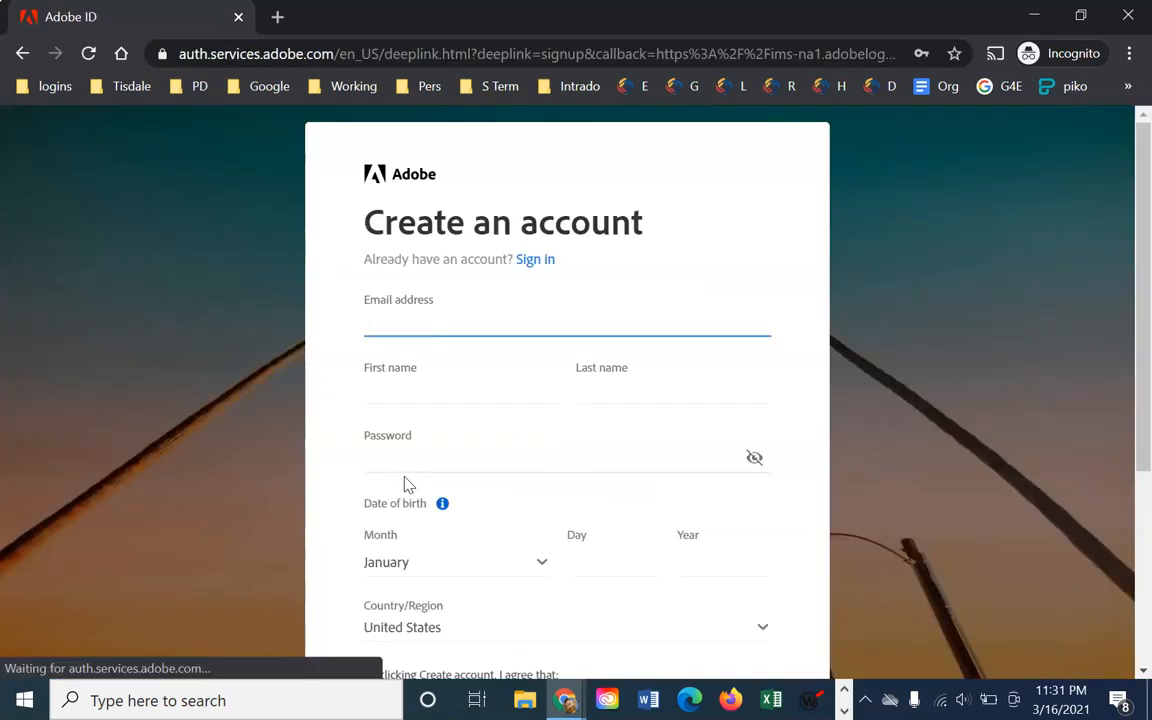
{"action": "left_click", "coordinate": [486, 306]}
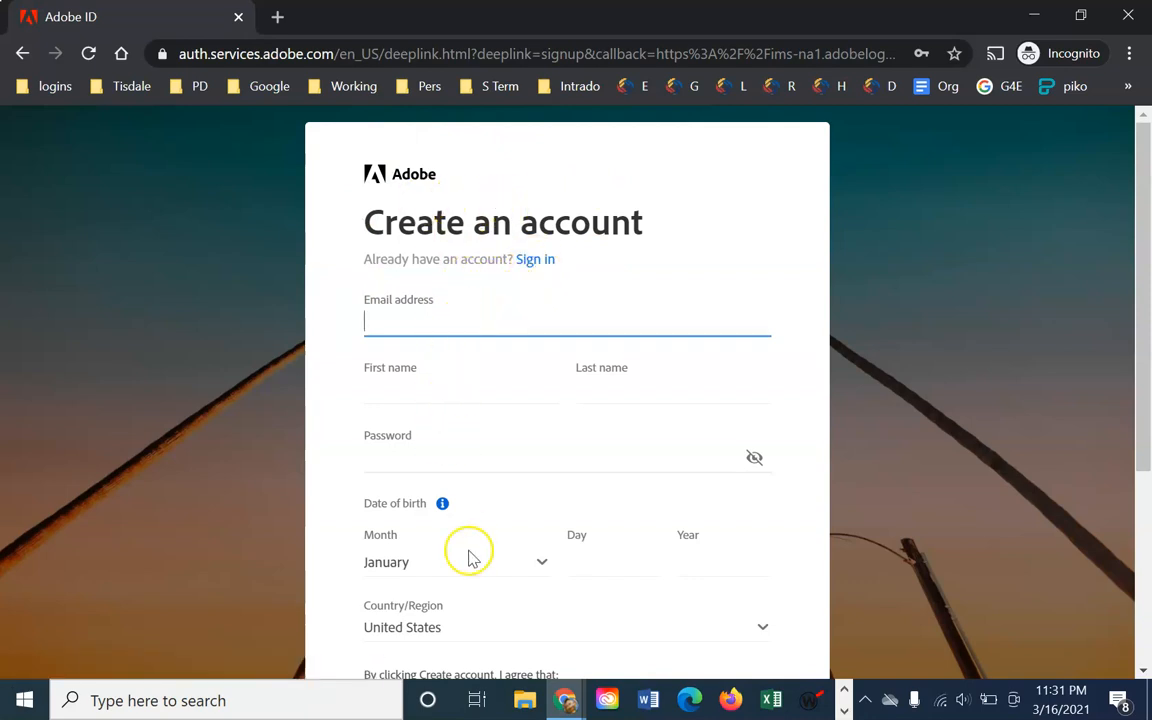
{"action": "scroll", "coordinate": [527, 483], "scroll_direction": "down", "scroll_amount": 3}
{"action": "scroll", "coordinate": [535, 513], "scroll_direction": "up", "scroll_amount": 3}
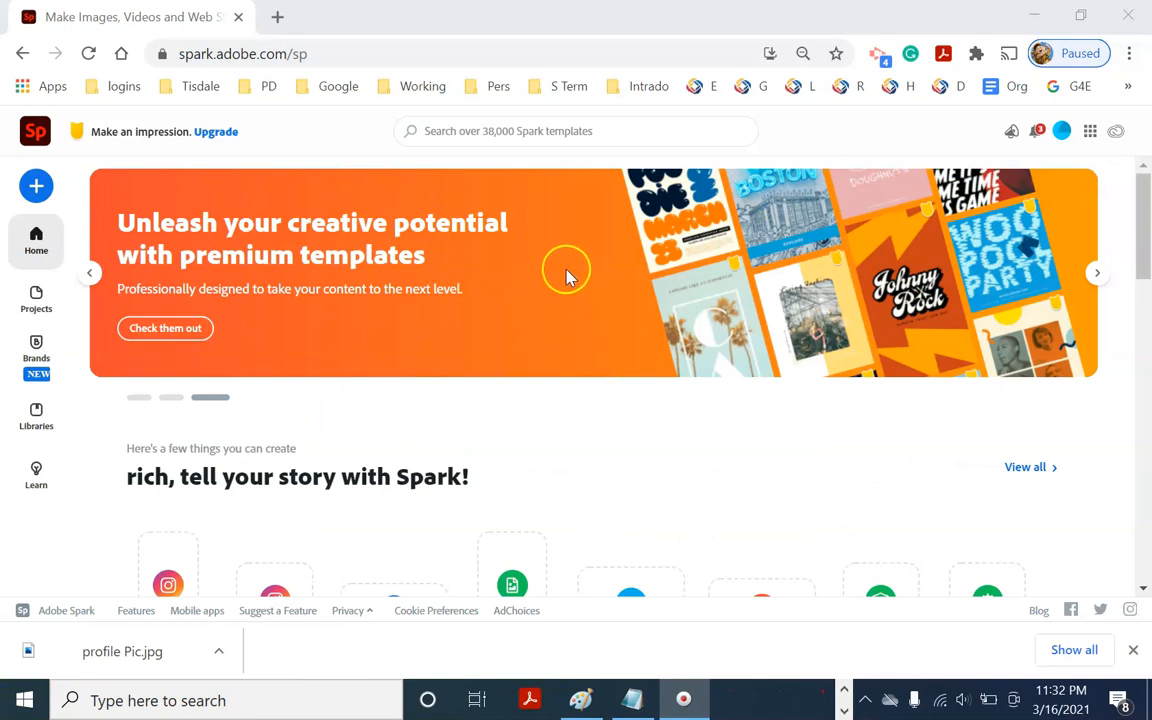
Choose the Custom size Graphic card to reach the Select a size page
{"action": "scroll", "coordinate": [566, 275], "scroll_direction": "down", "scroll_amount": 1}
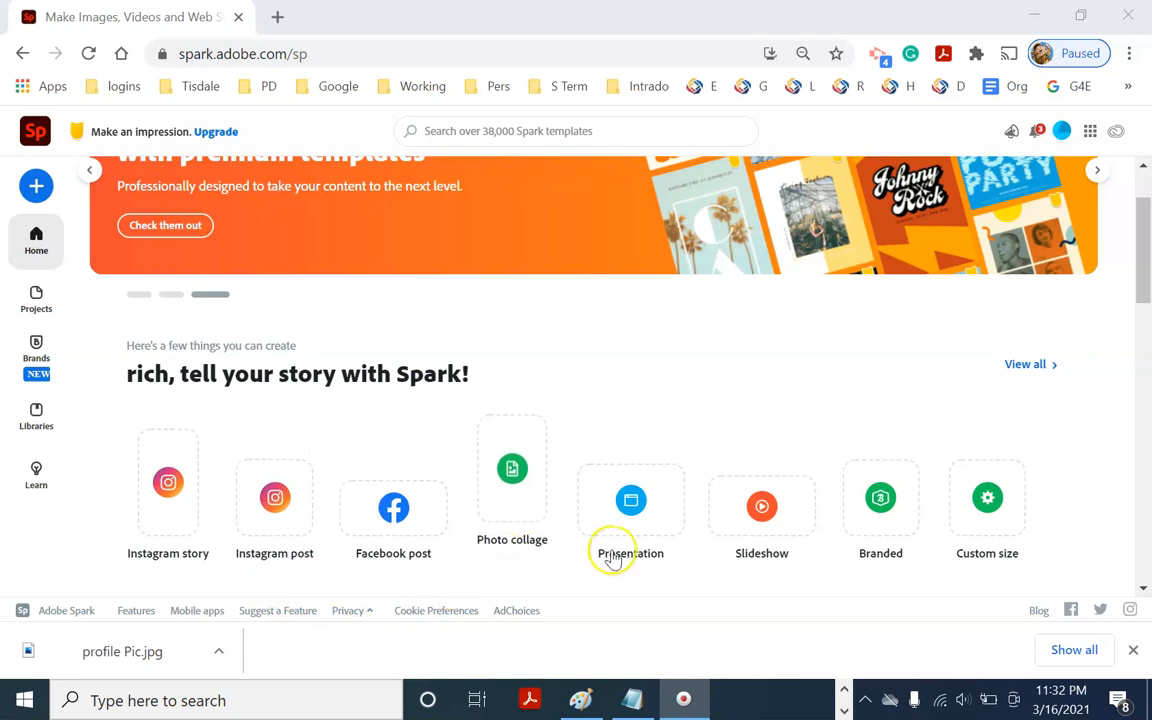
{"action": "scroll", "coordinate": [480, 518], "scroll_direction": "up", "scroll_amount": 1}
{"action": "scroll", "coordinate": [480, 518], "scroll_direction": "up", "scroll_amount": 1}
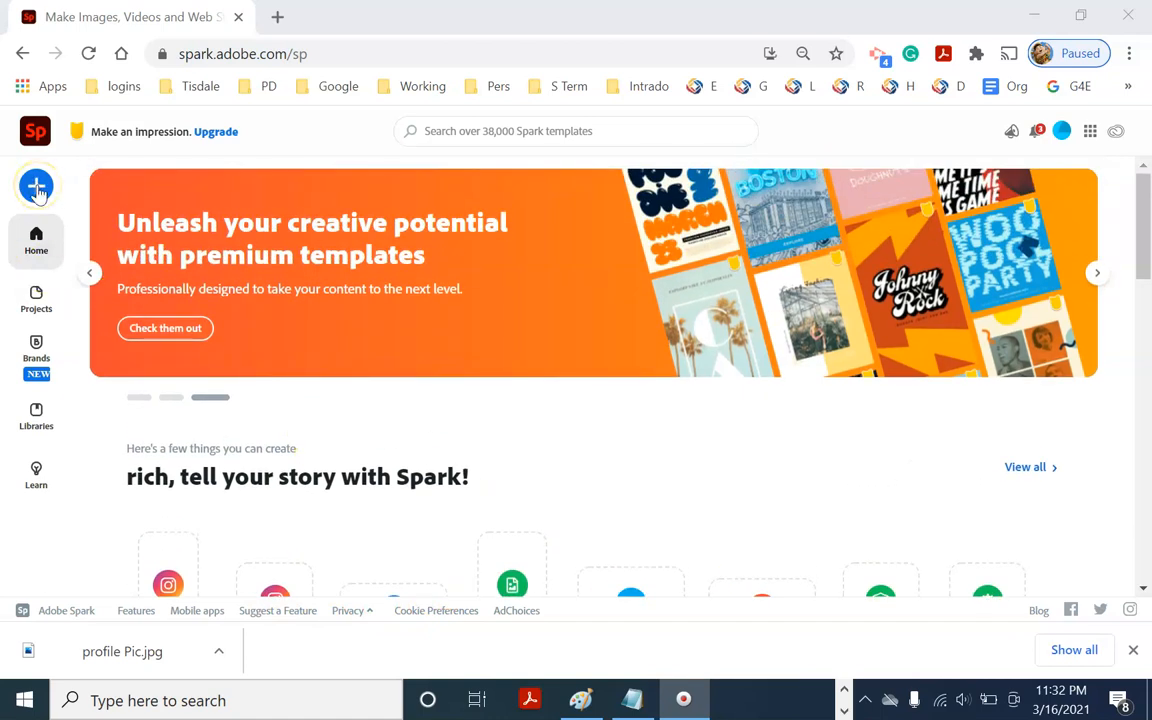
{"action": "left_click", "coordinate": [36, 188]}
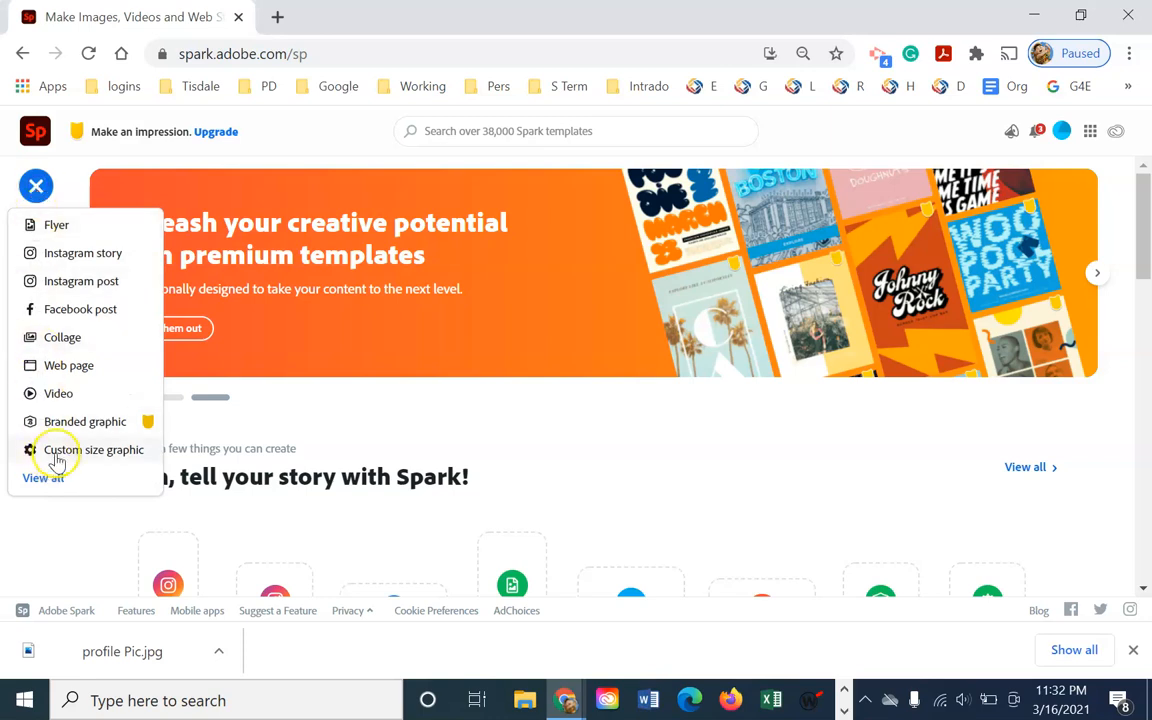
{"action": "left_click", "coordinate": [733, 450]}
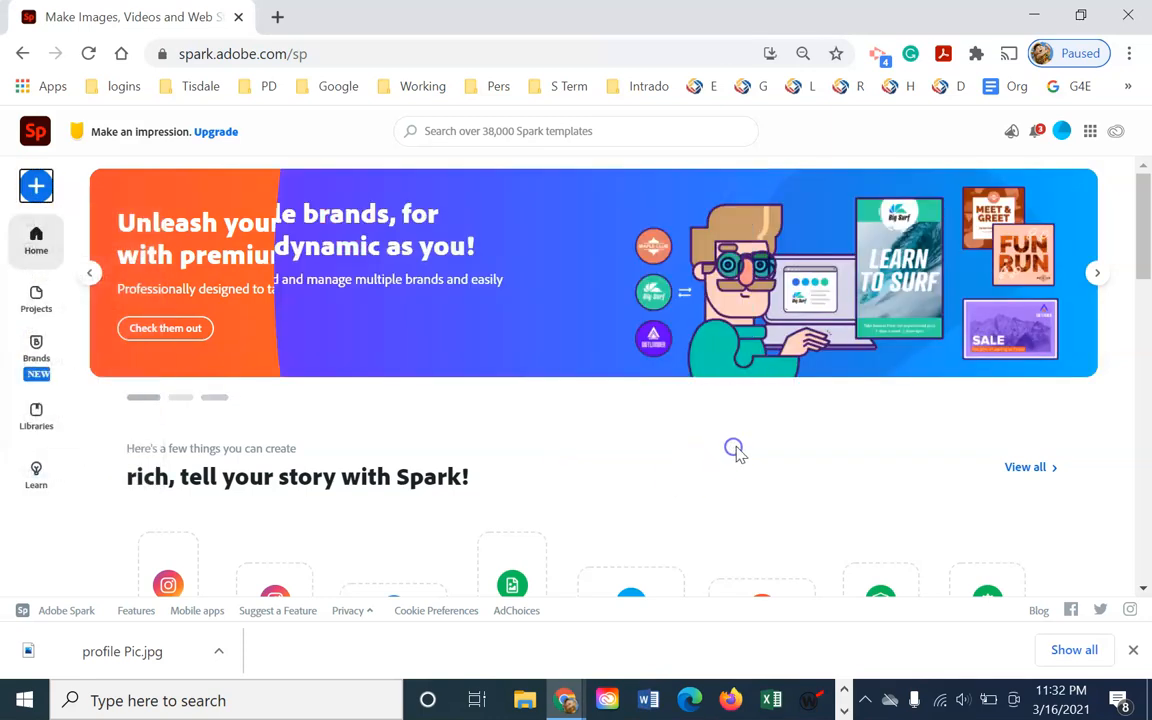
{"action": "scroll", "coordinate": [760, 470], "scroll_direction": "down", "scroll_amount": 2}
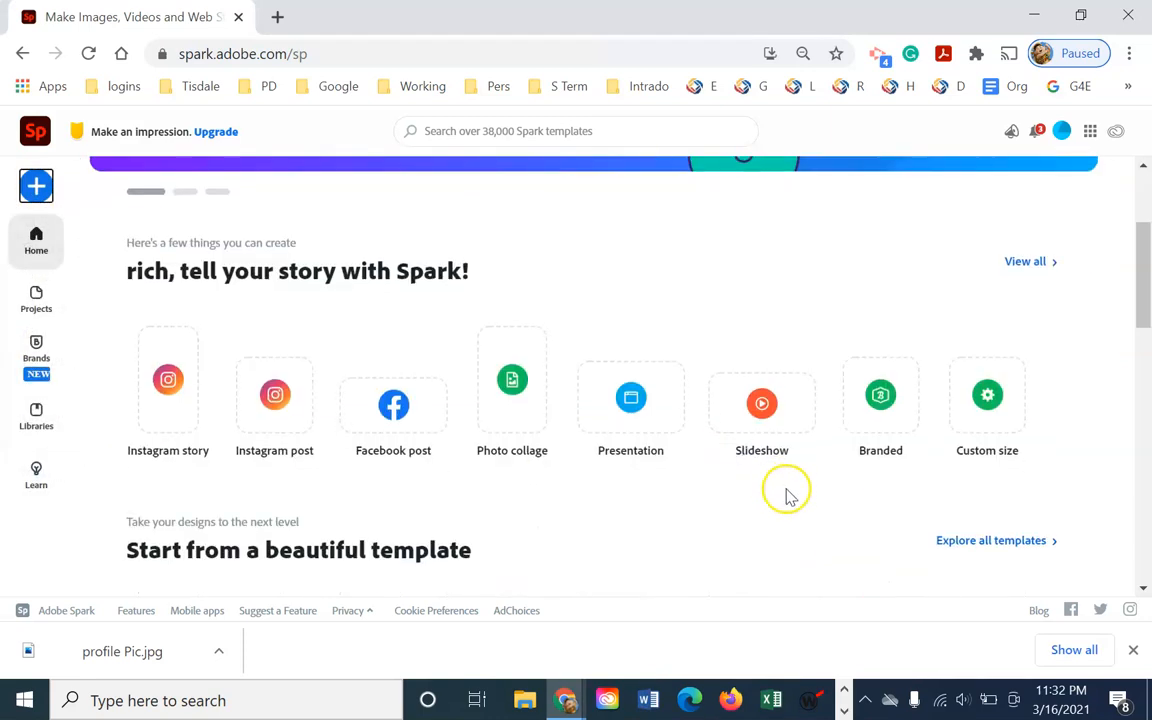
{"action": "left_click", "coordinate": [1002, 397]}
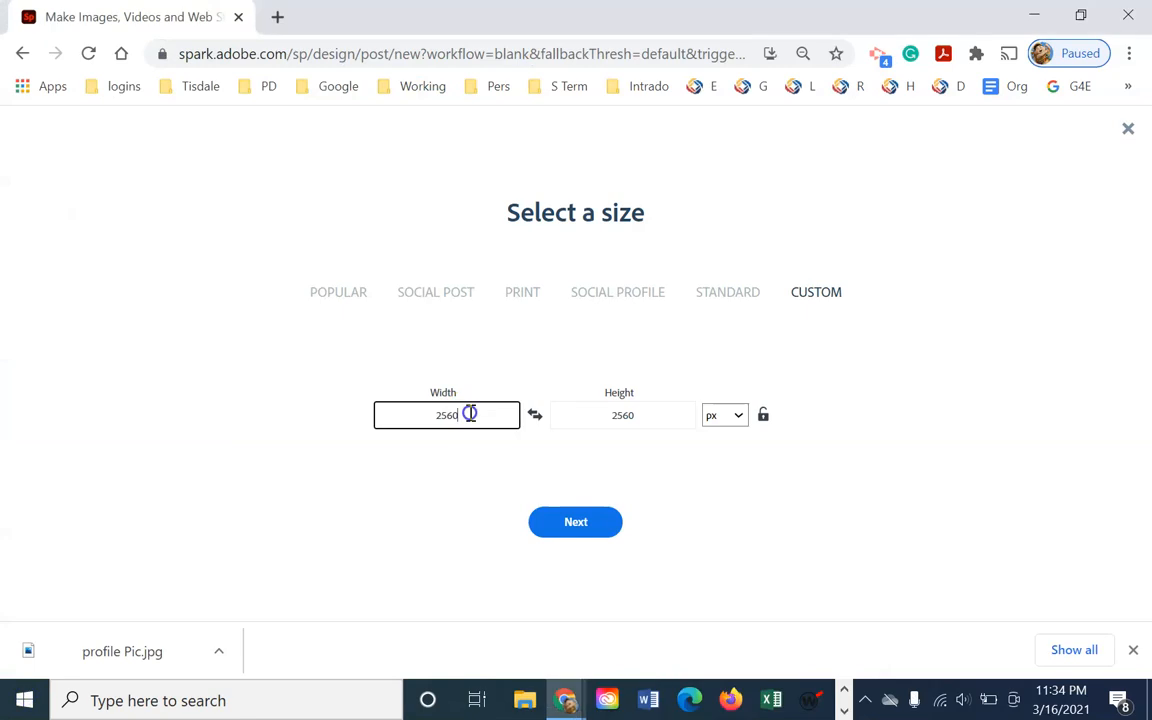
Set width to 2048 px and height to 1152 px and create the blank post
{"action": "left_click_drag", "start_coordinate": [470, 411], "coordinate": [411, 422]}
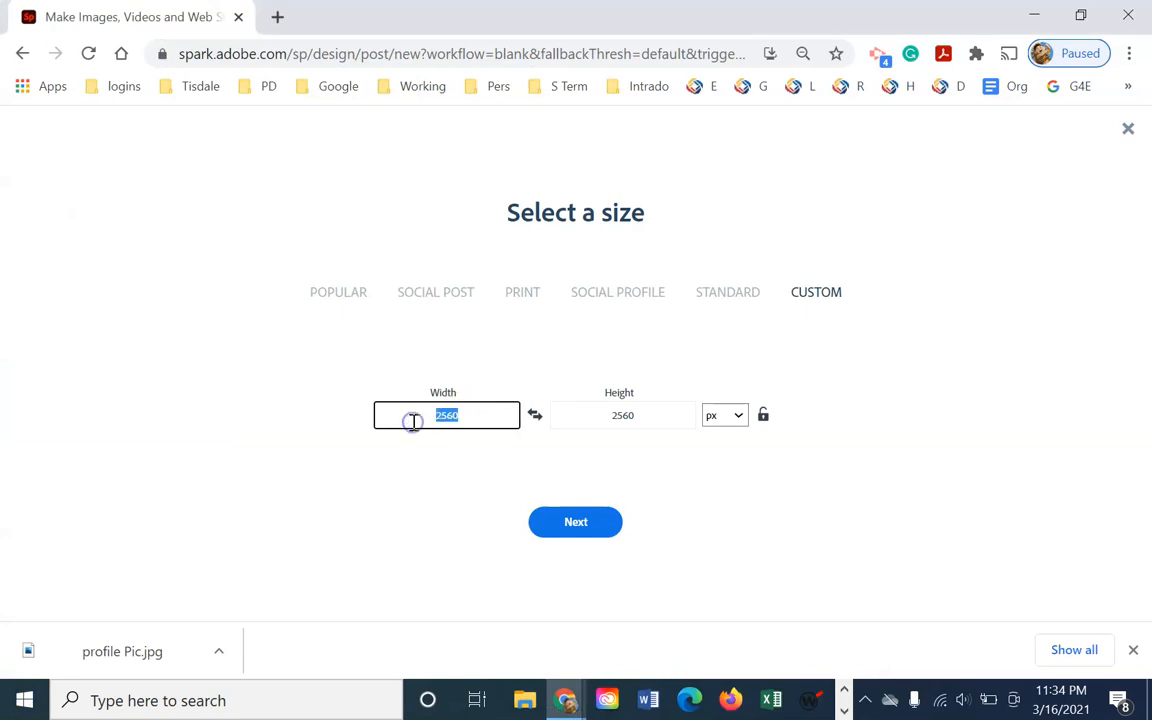
{"action": "type", "text": "2"}
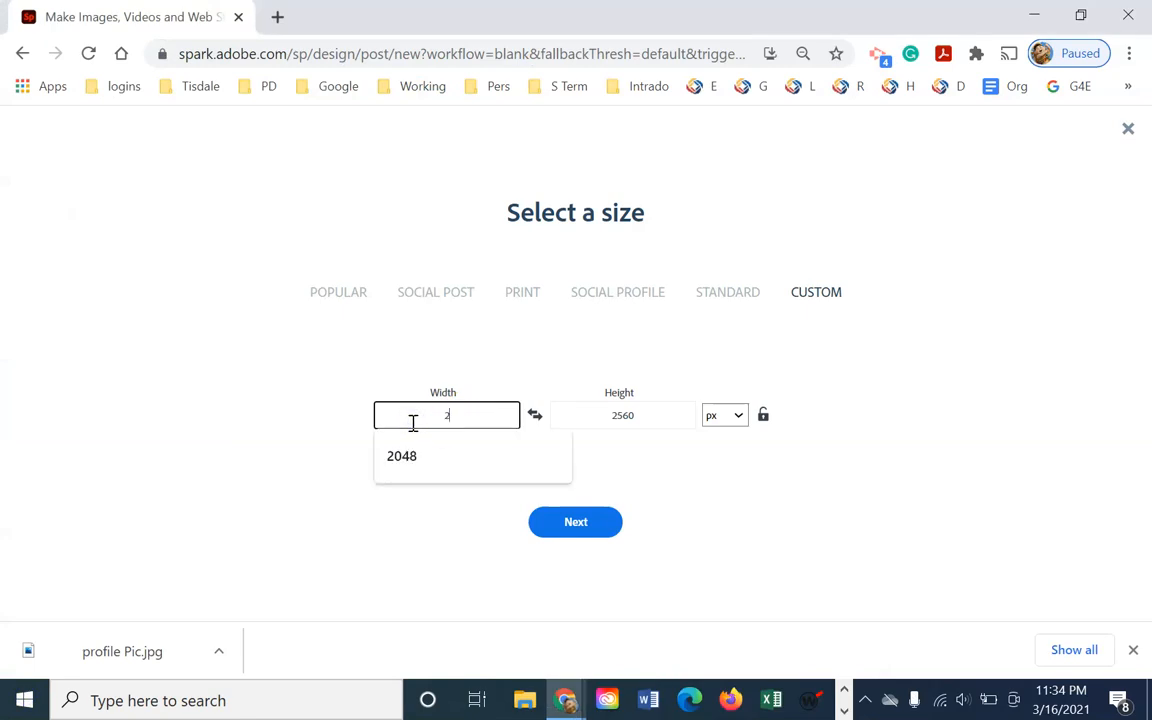
{"action": "type", "text": "048"}
{"action": "left_click", "coordinate": [442, 414]}
{"action": "left_click", "coordinate": [648, 425]}
{"action": "left_click_drag", "start_coordinate": [649, 425], "coordinate": [581, 427]}
{"action": "type", "text": "1152"}
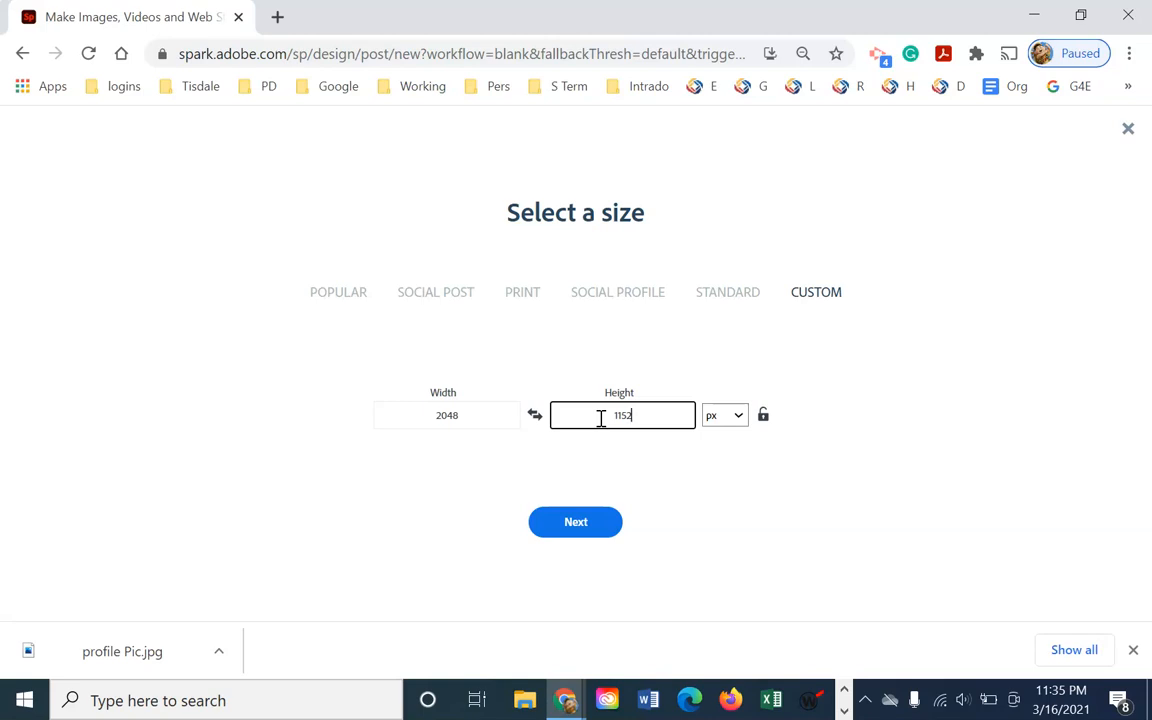
{"action": "left_click", "coordinate": [579, 521]}
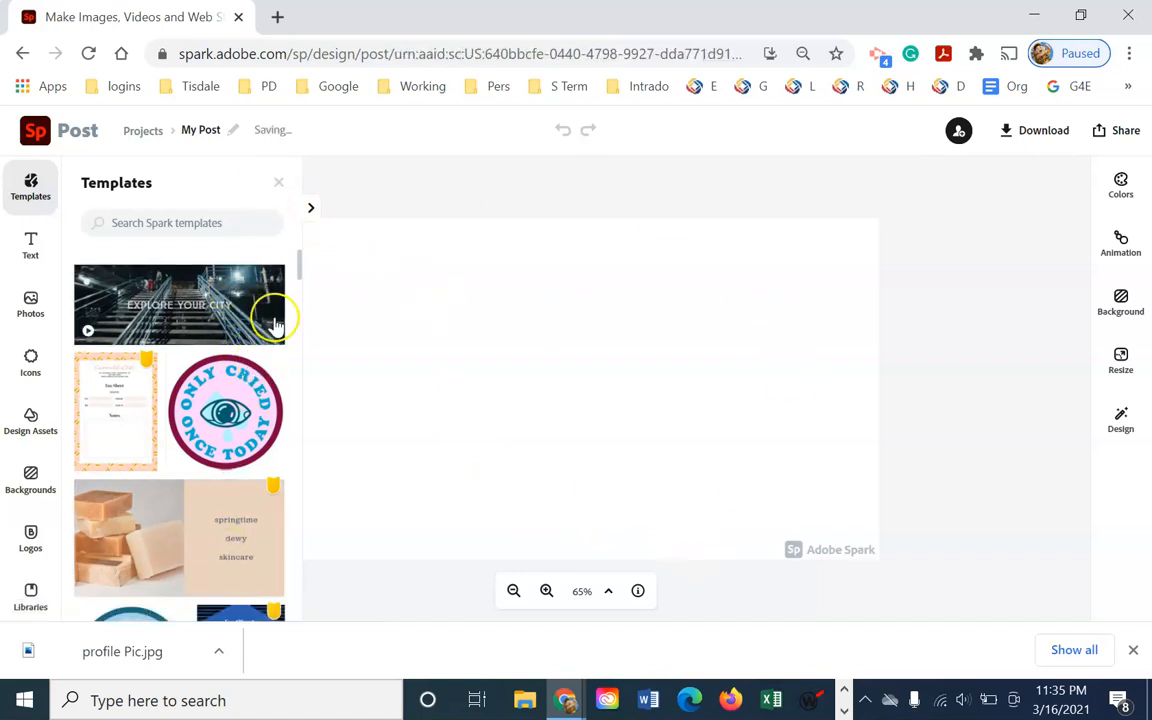
Upload the image file 'final' onto the canvas via Photos > Upload photo
{"action": "left_click", "coordinate": [279, 183]}
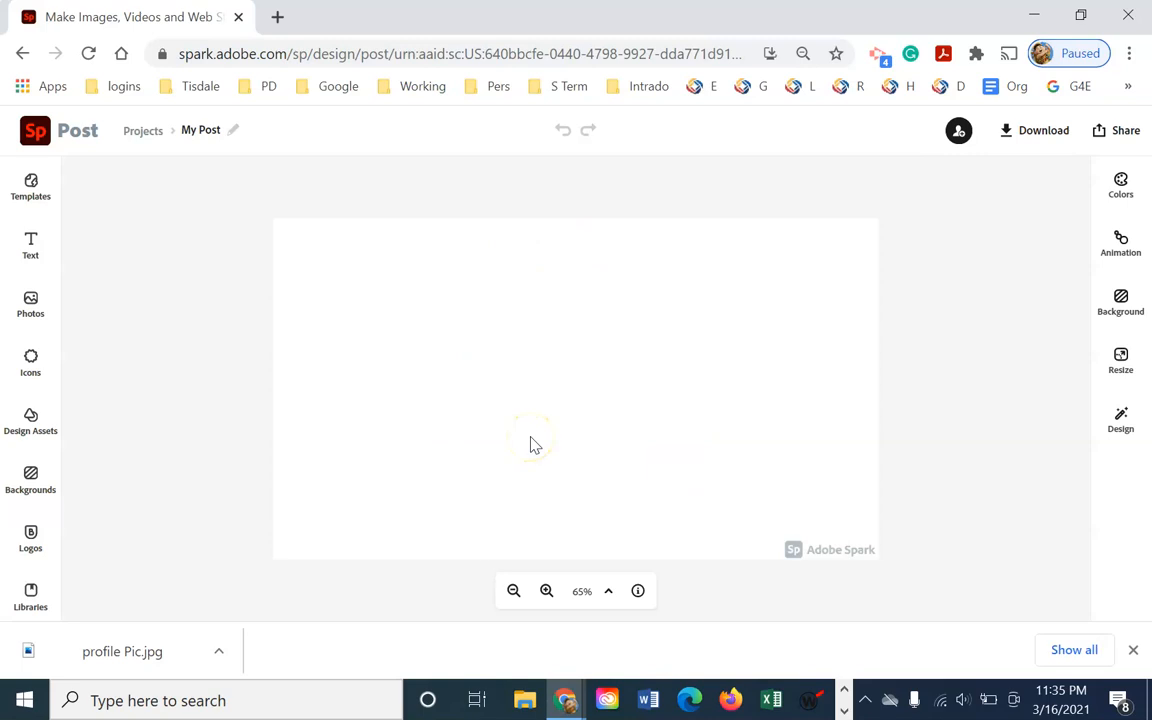
{"action": "left_click", "coordinate": [42, 312]}
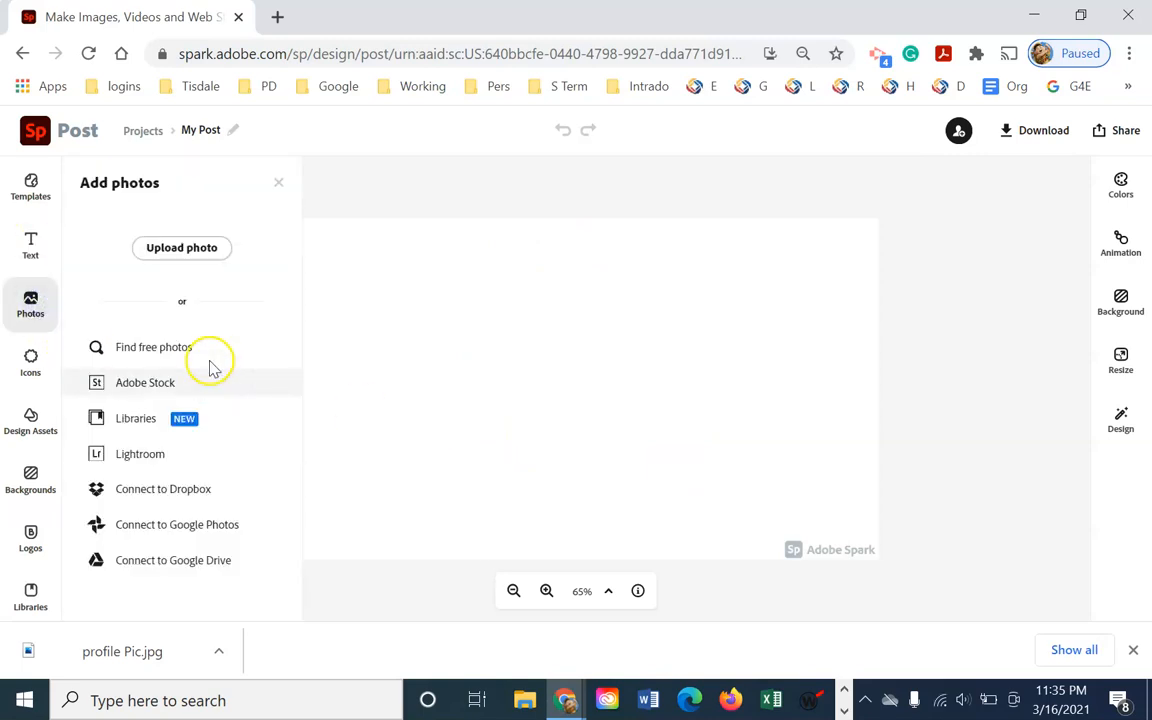
{"action": "left_click", "coordinate": [181, 247]}
{"action": "scroll", "coordinate": [483, 301], "scroll_direction": "down", "scroll_amount": 10}
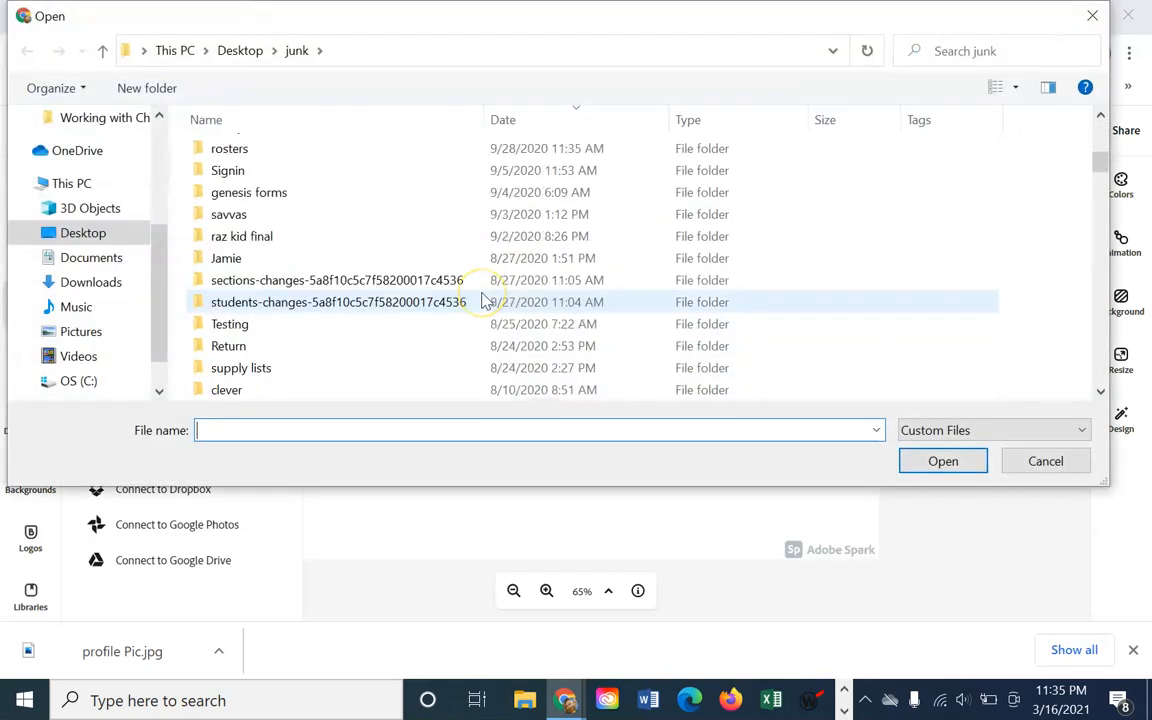
{"action": "scroll", "coordinate": [483, 301], "scroll_direction": "down", "scroll_amount": 5}
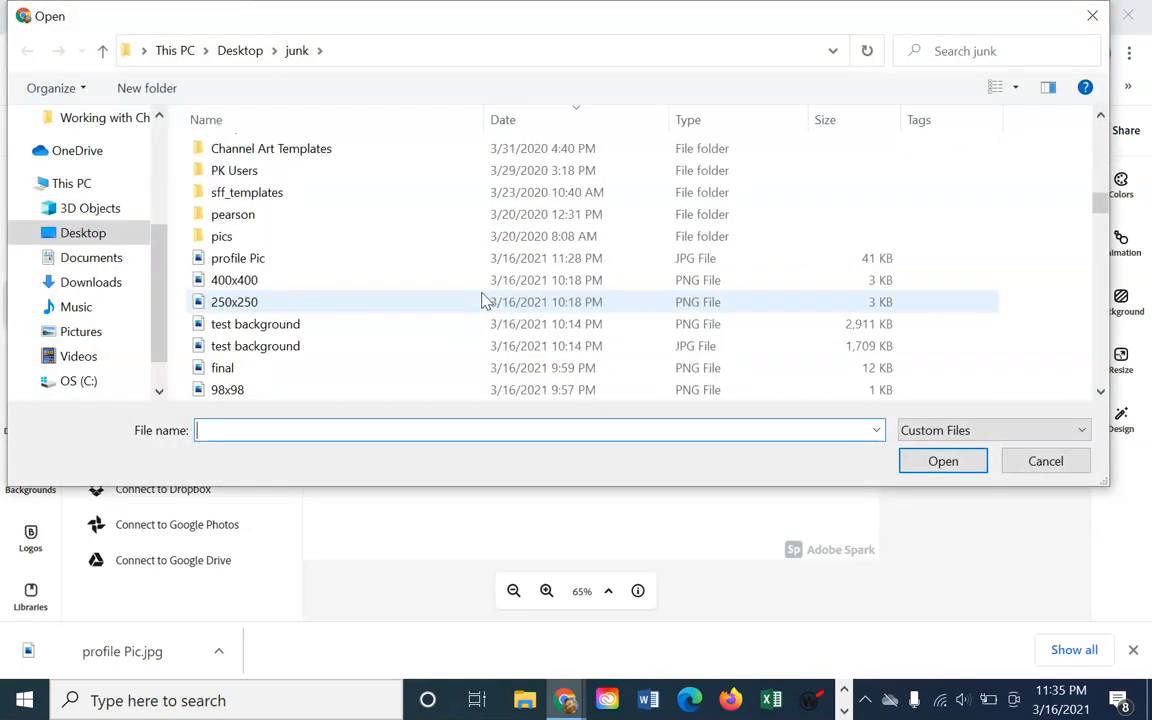
{"action": "scroll", "coordinate": [483, 301], "scroll_direction": "down", "scroll_amount": 2}
{"action": "left_click", "coordinate": [279, 244]}
{"action": "left_click", "coordinate": [942, 463]}
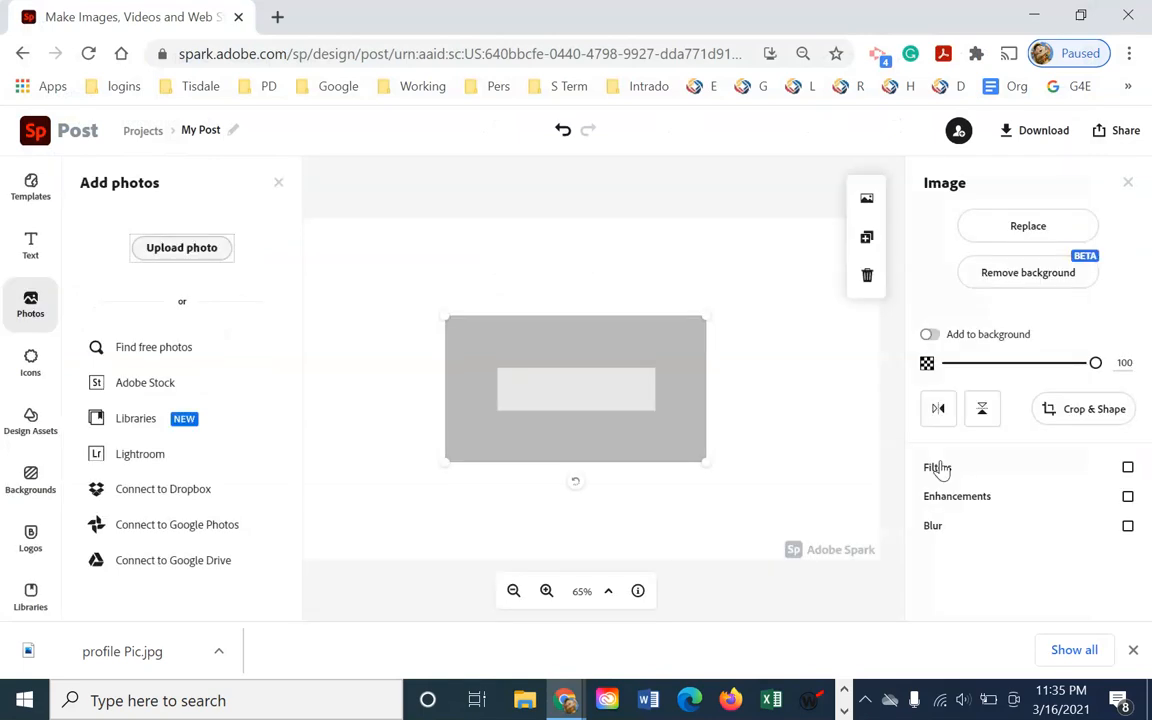
Move the grey image to the canvas top-left corner and stretch it to the bottom-right corner
{"action": "left_click", "coordinate": [279, 184]}
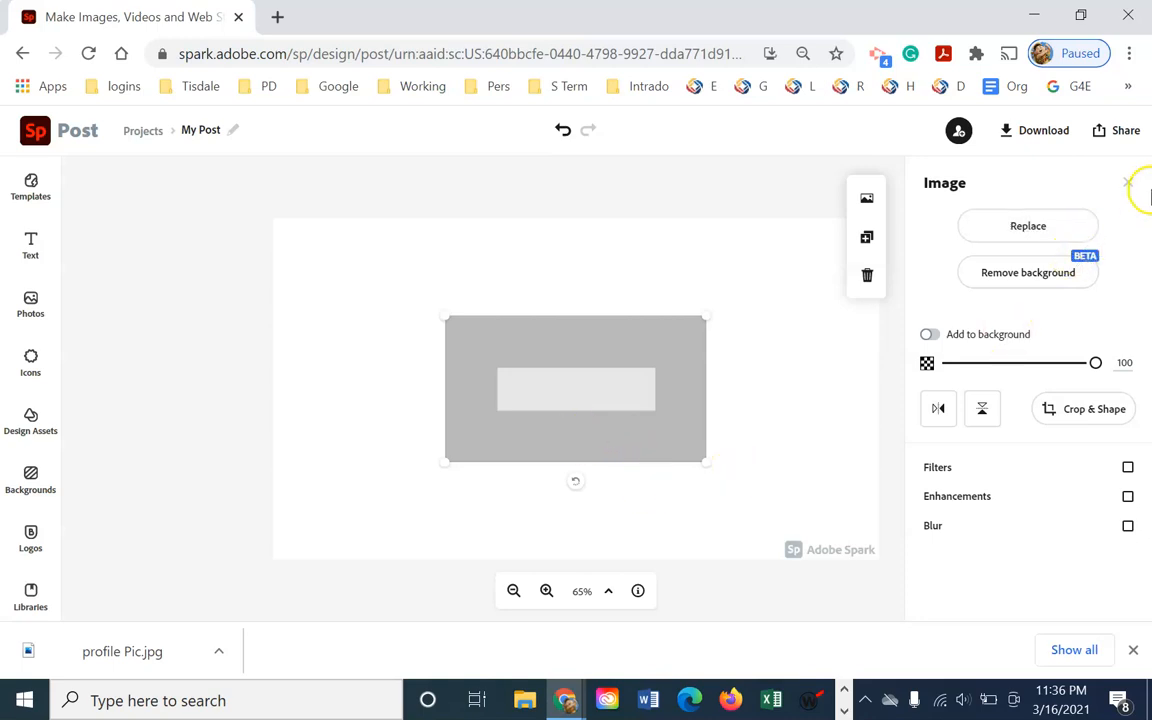
{"action": "left_click", "coordinate": [1127, 183]}
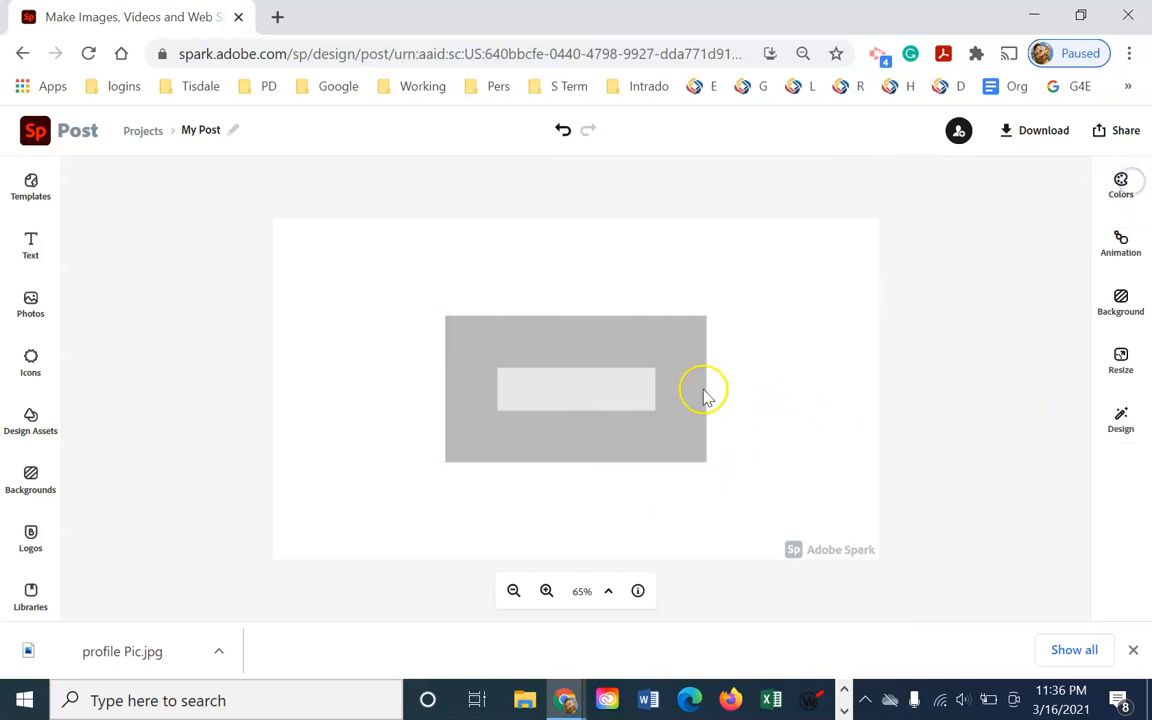
{"action": "left_click_drag", "start_coordinate": [597, 396], "coordinate": [437, 299]}
{"action": "left_click_drag", "start_coordinate": [535, 368], "coordinate": [887, 547]}
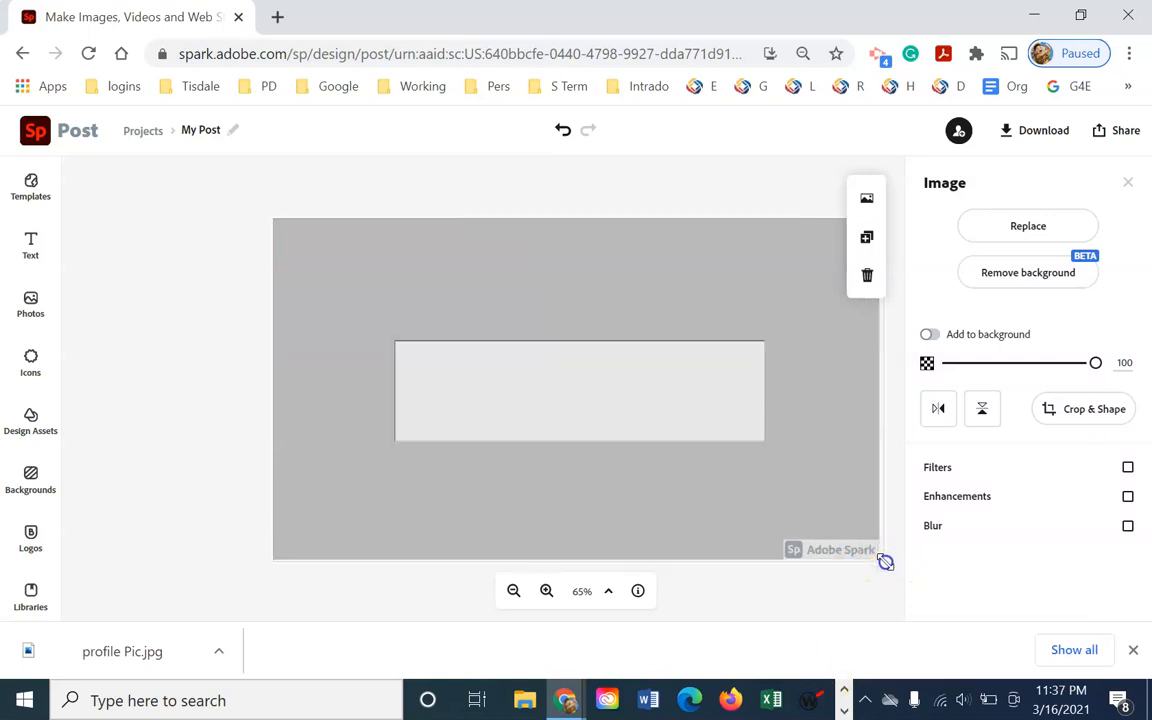
{"action": "left_click_drag", "start_coordinate": [885, 562], "coordinate": [881, 559]}
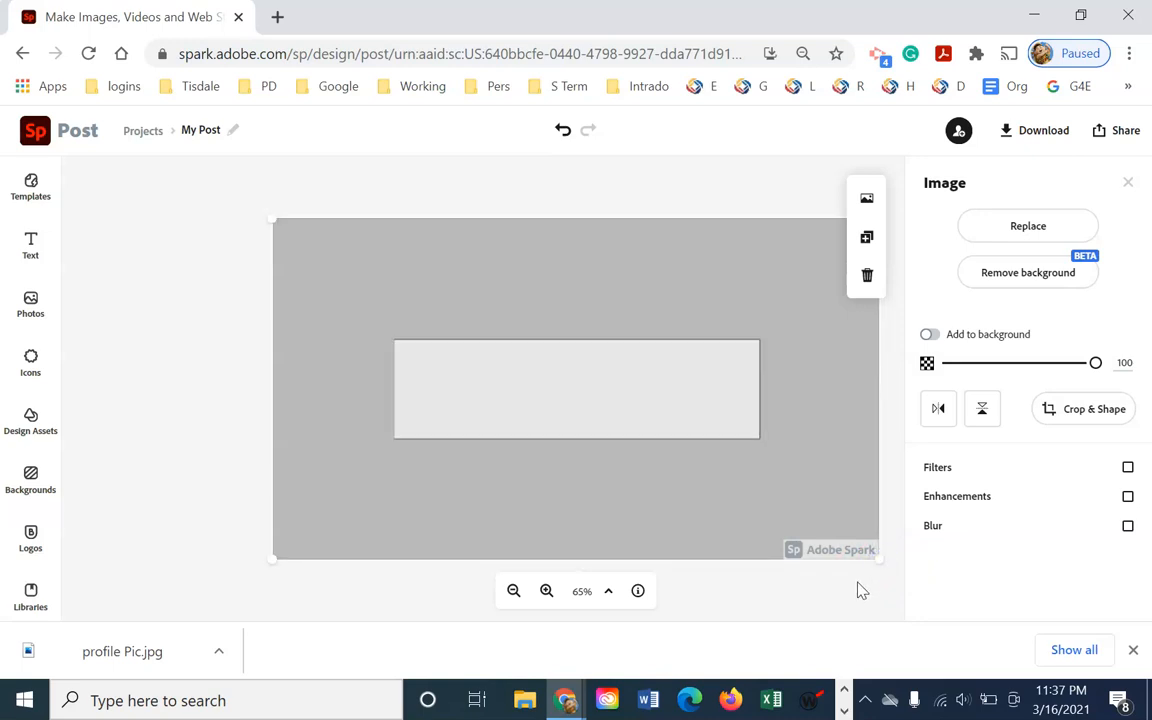
Nudge the grey image with the arrow keys until it lines up with the canvas edges
{"action": "left_click", "coordinate": [670, 281]}
{"action": "key", "text": "Left"}
{"action": "key", "text": "Left"}
{"action": "key", "text": "Up"}
{"action": "key", "text": "Up"}
{"action": "key", "text": "Up"}
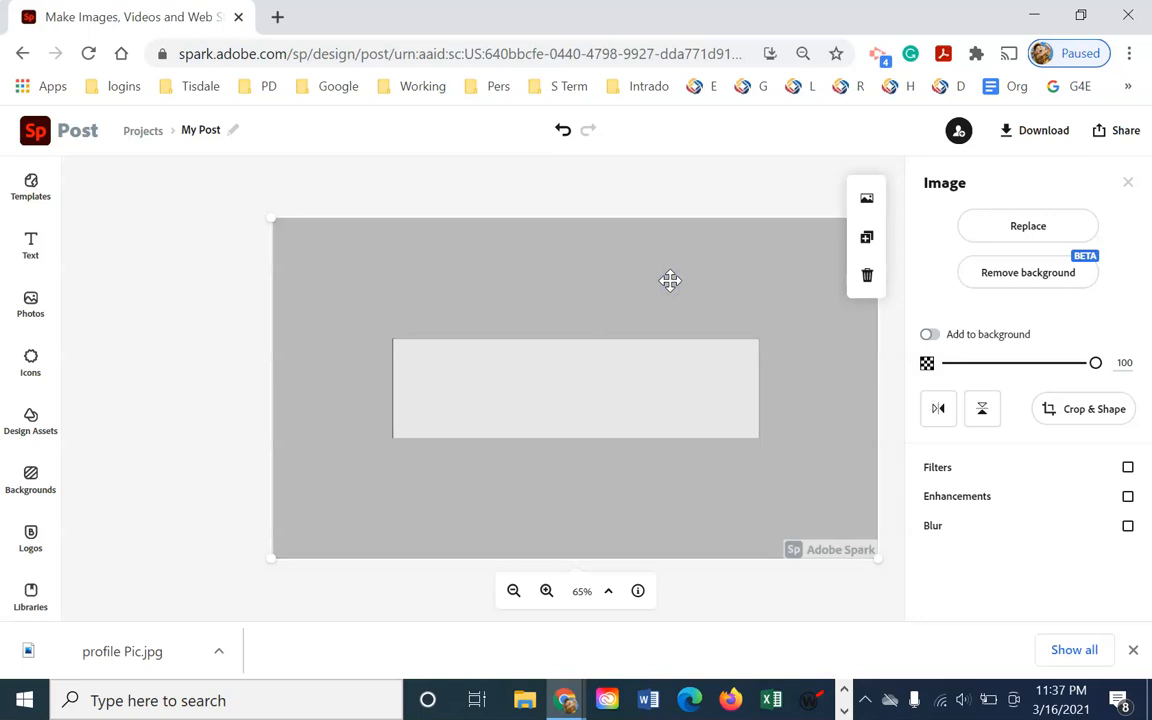
{"action": "key", "text": "Down"}
{"action": "key", "text": "Up"}
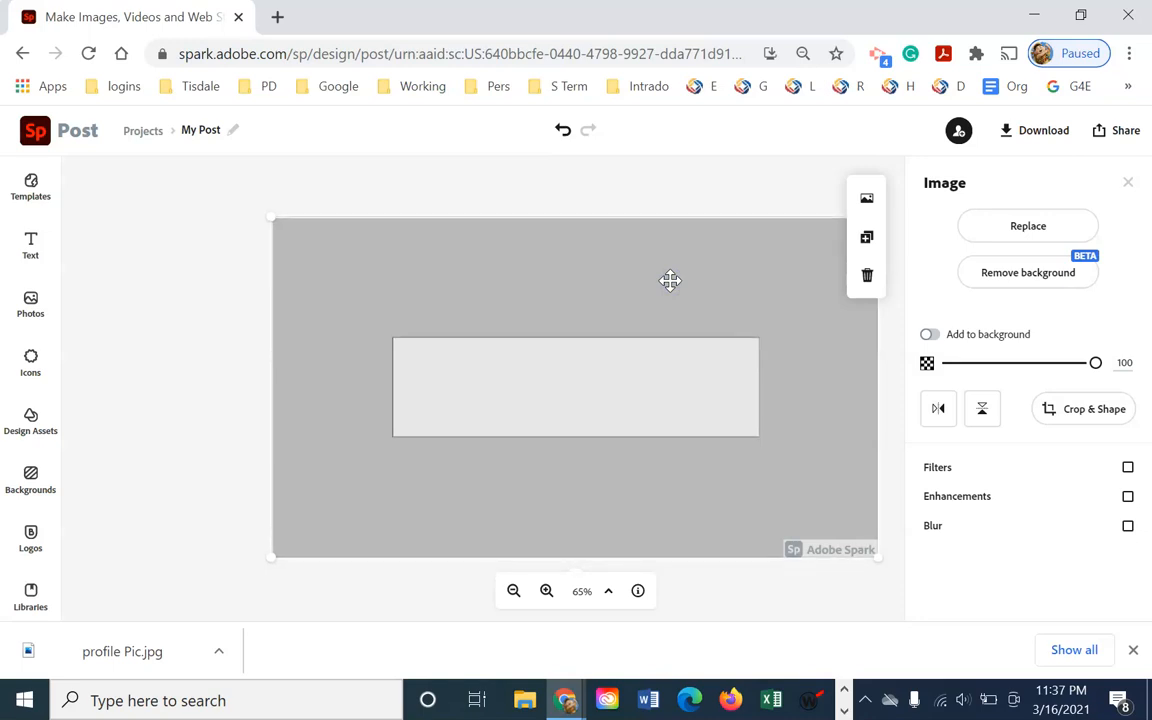
{"action": "left_click", "coordinate": [870, 585]}
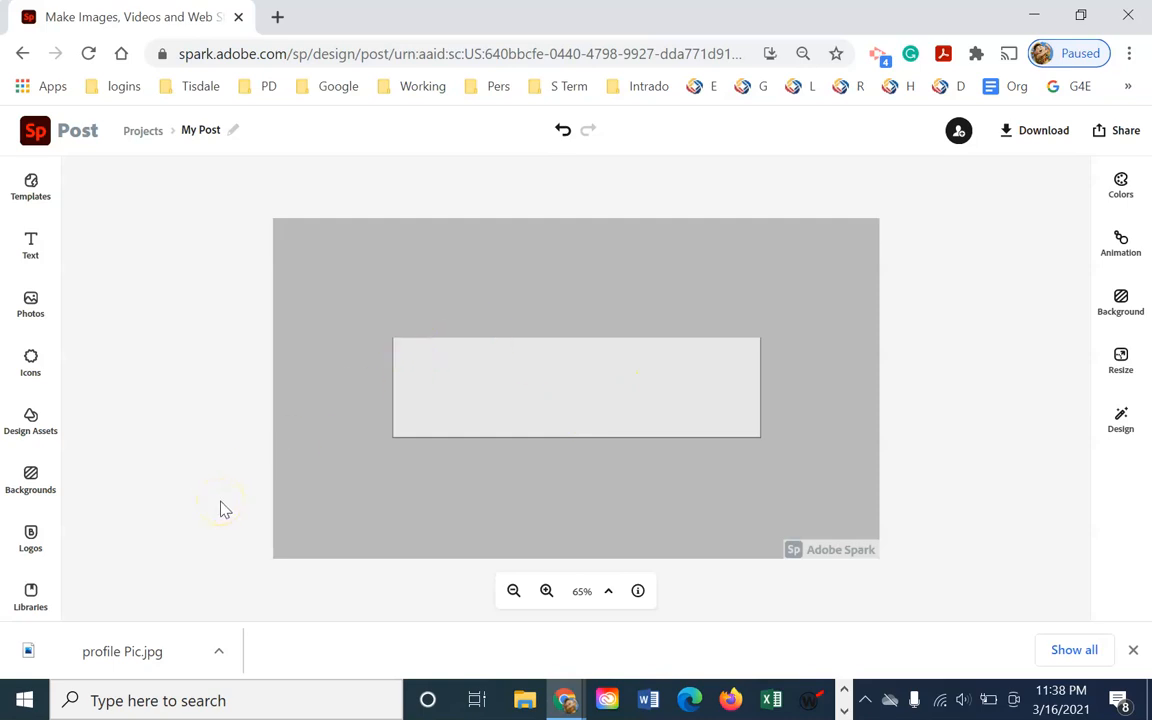
Search Google Images for 'classroom' in a new tab
{"action": "left_click", "coordinate": [277, 17]}
{"action": "type", "text": "imag"}
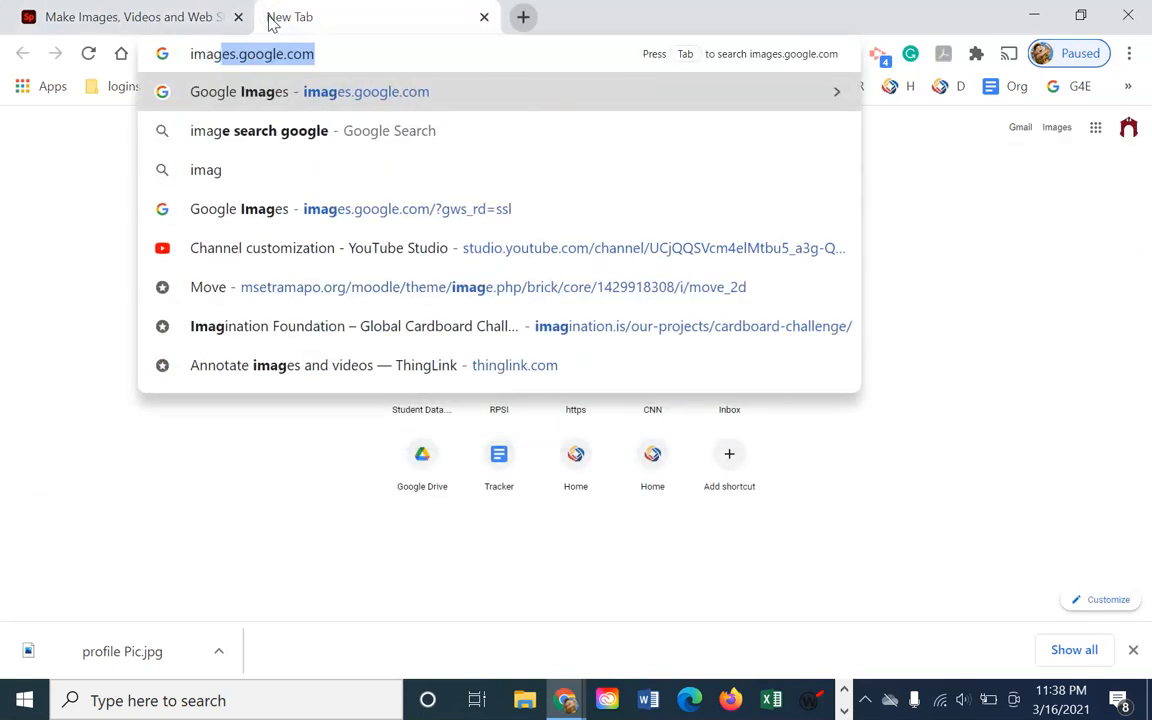
{"action": "key", "text": "Return"}
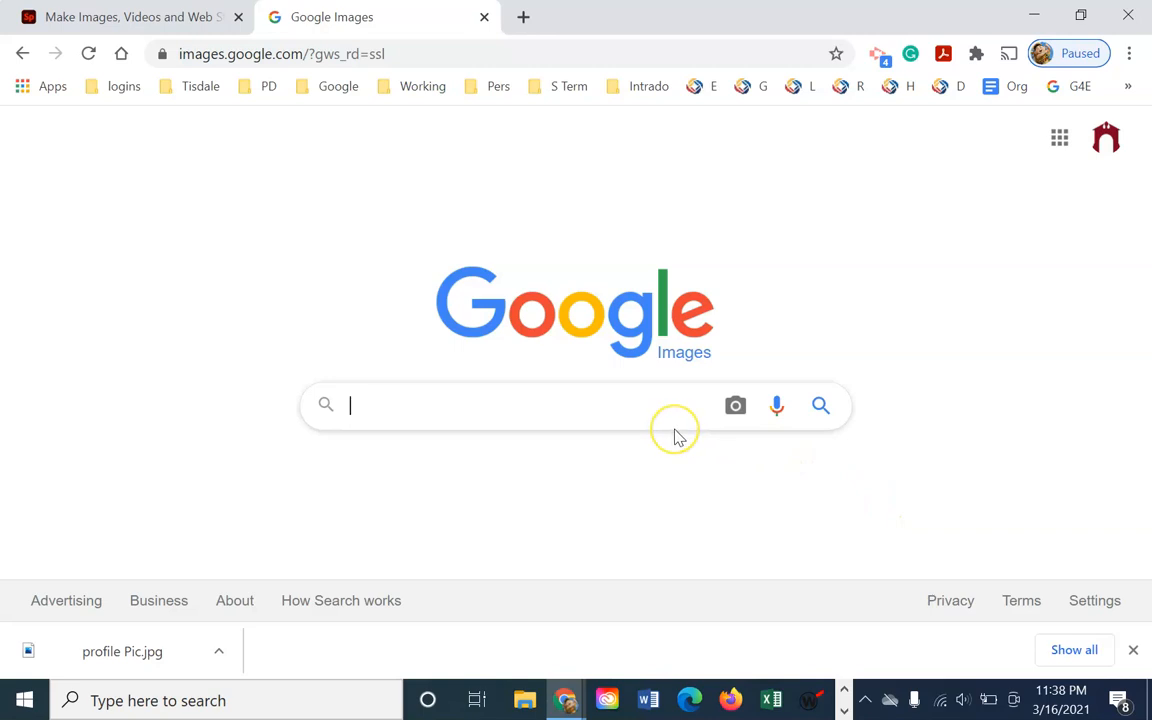
{"action": "type", "text": "classroom"}
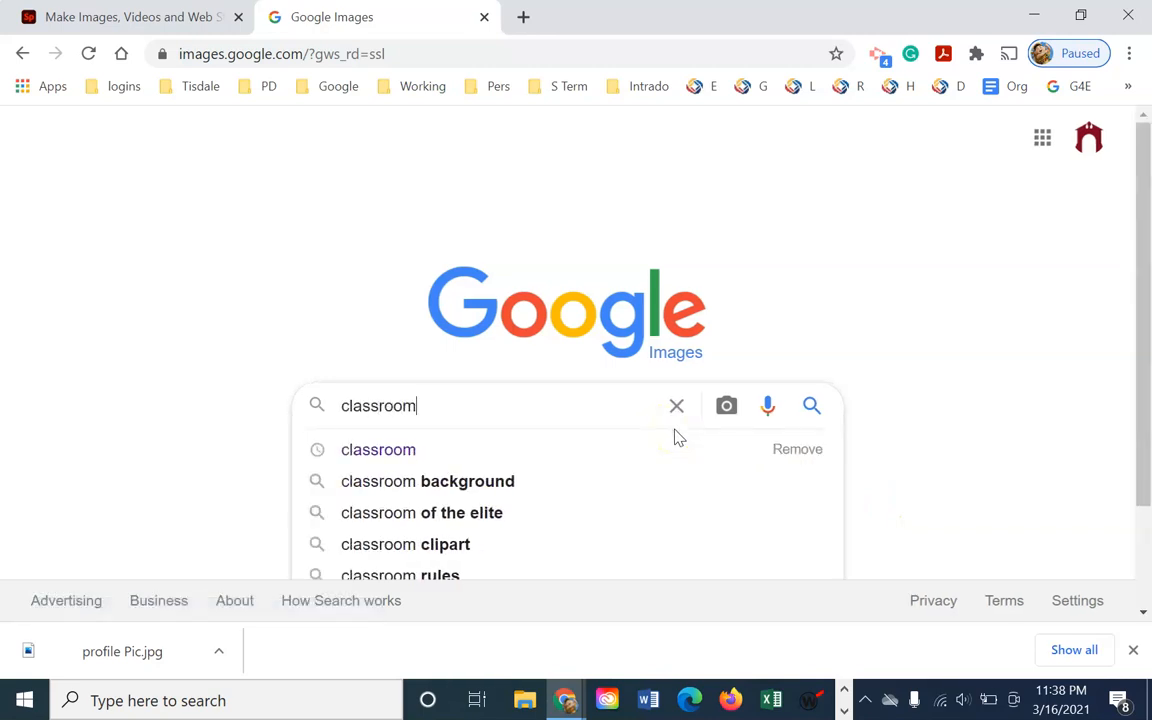
{"action": "key", "text": "Return"}
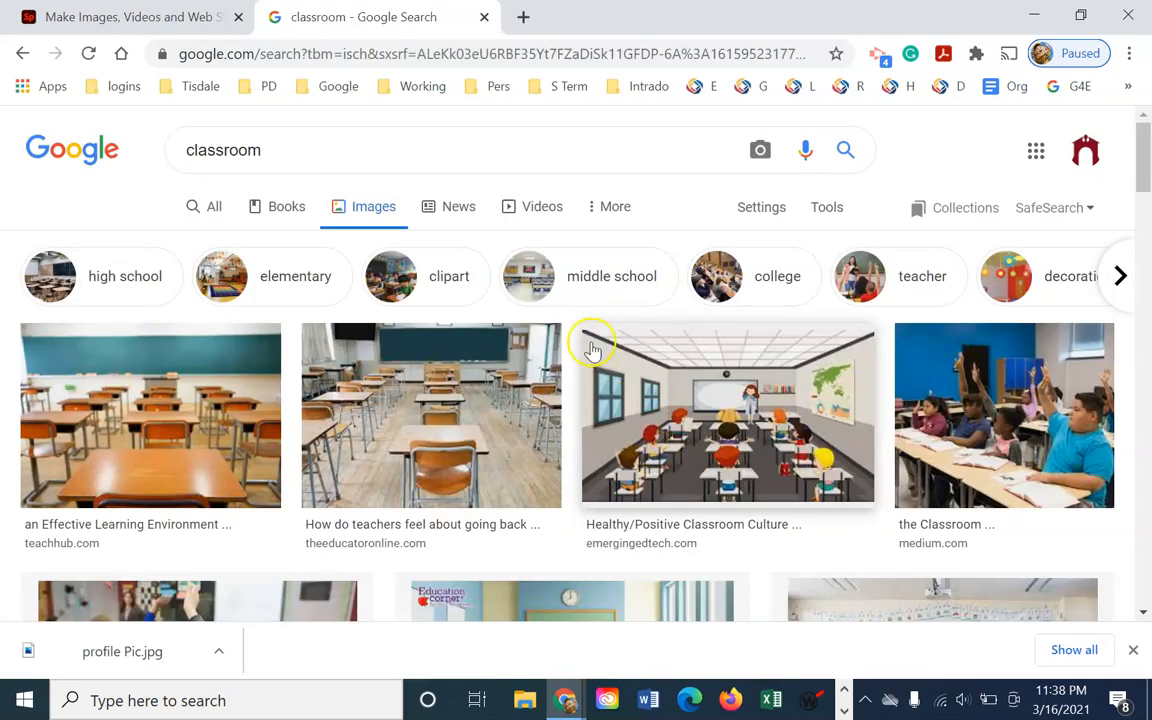
Filter the results to Creative Commons licenses, browse them, then return to the Spark tab
{"action": "left_click", "coordinate": [827, 210]}
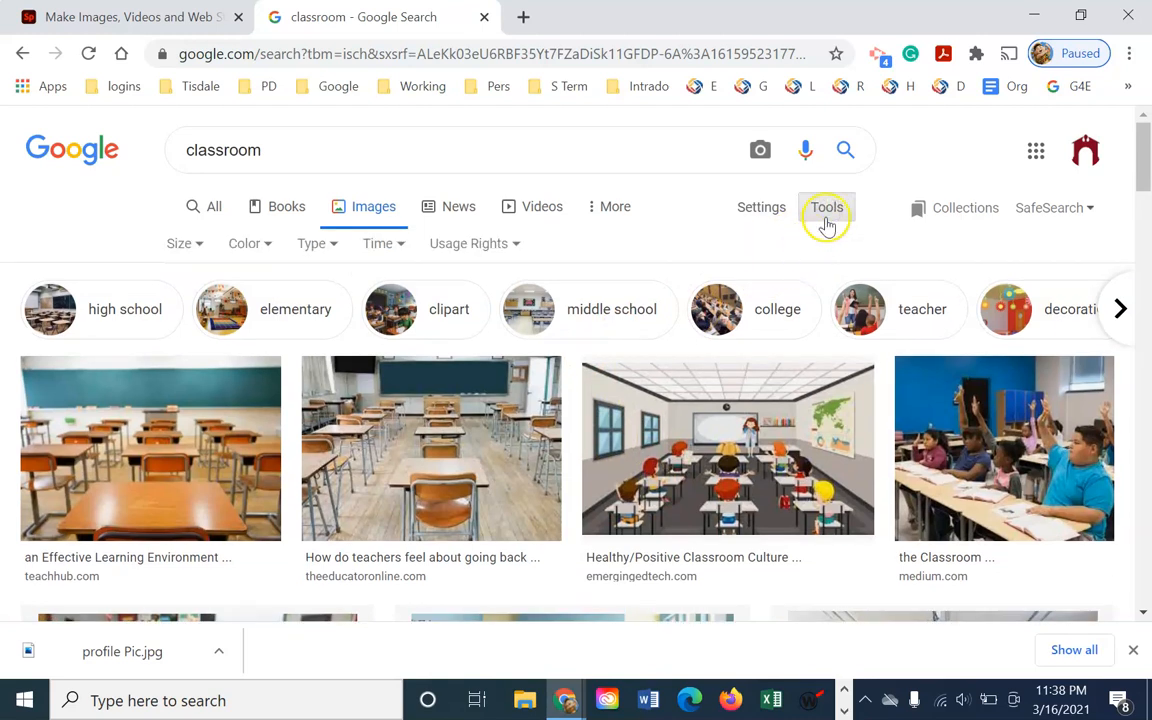
{"action": "left_click", "coordinate": [516, 245]}
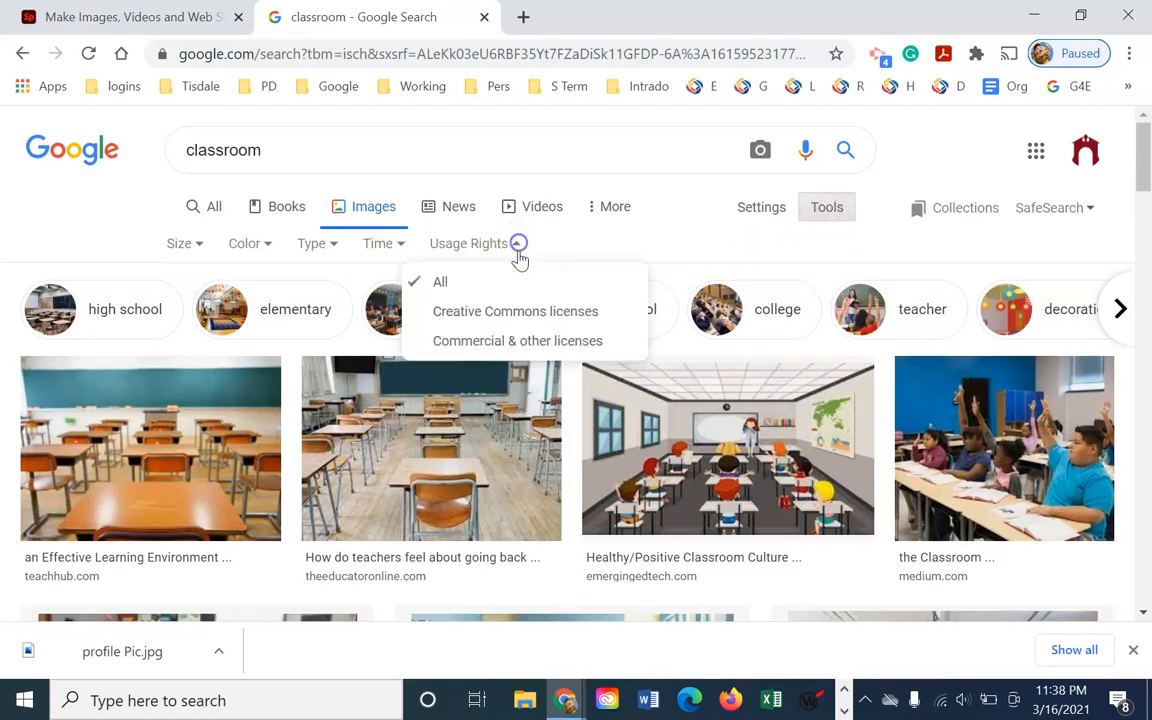
{"action": "left_click", "coordinate": [520, 312]}
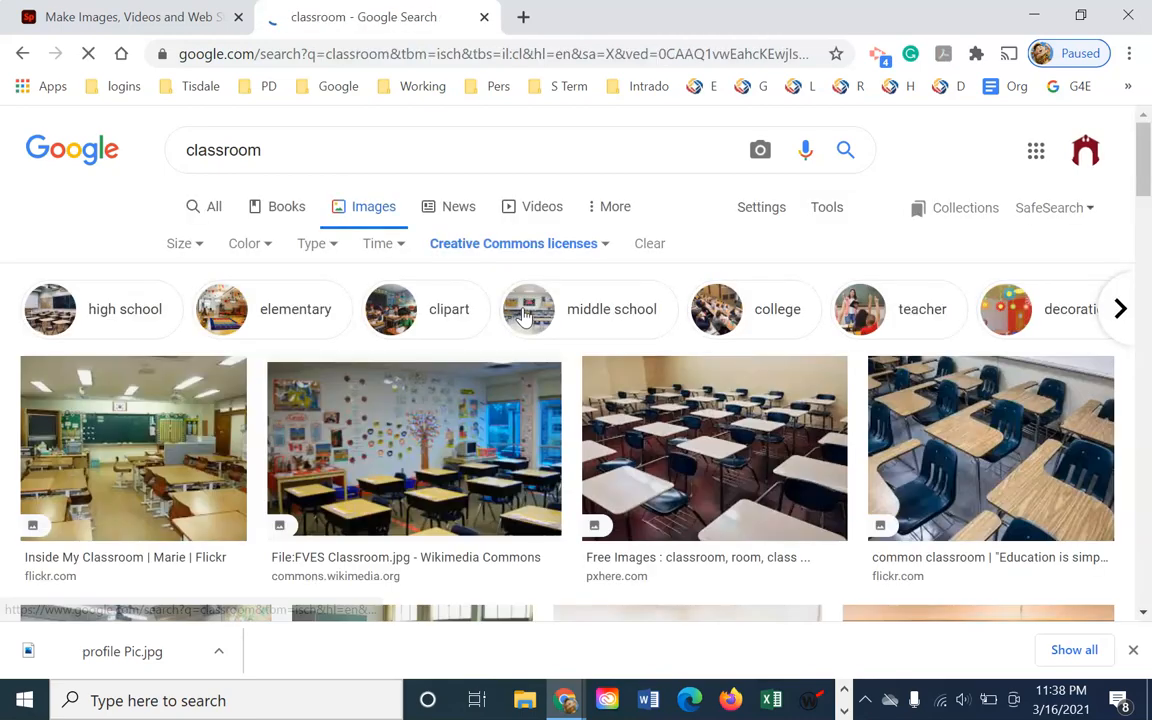
{"action": "scroll", "coordinate": [777, 432], "scroll_direction": "down", "scroll_amount": 5}
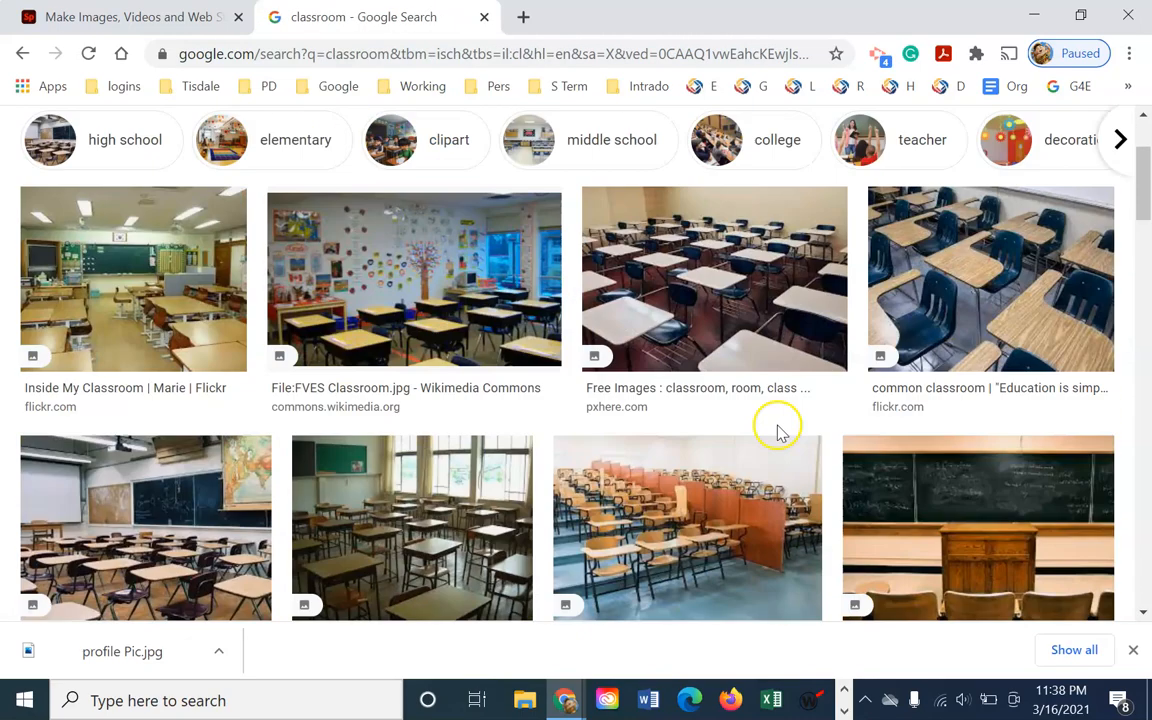
{"action": "scroll", "coordinate": [777, 435], "scroll_direction": "up", "scroll_amount": 3}
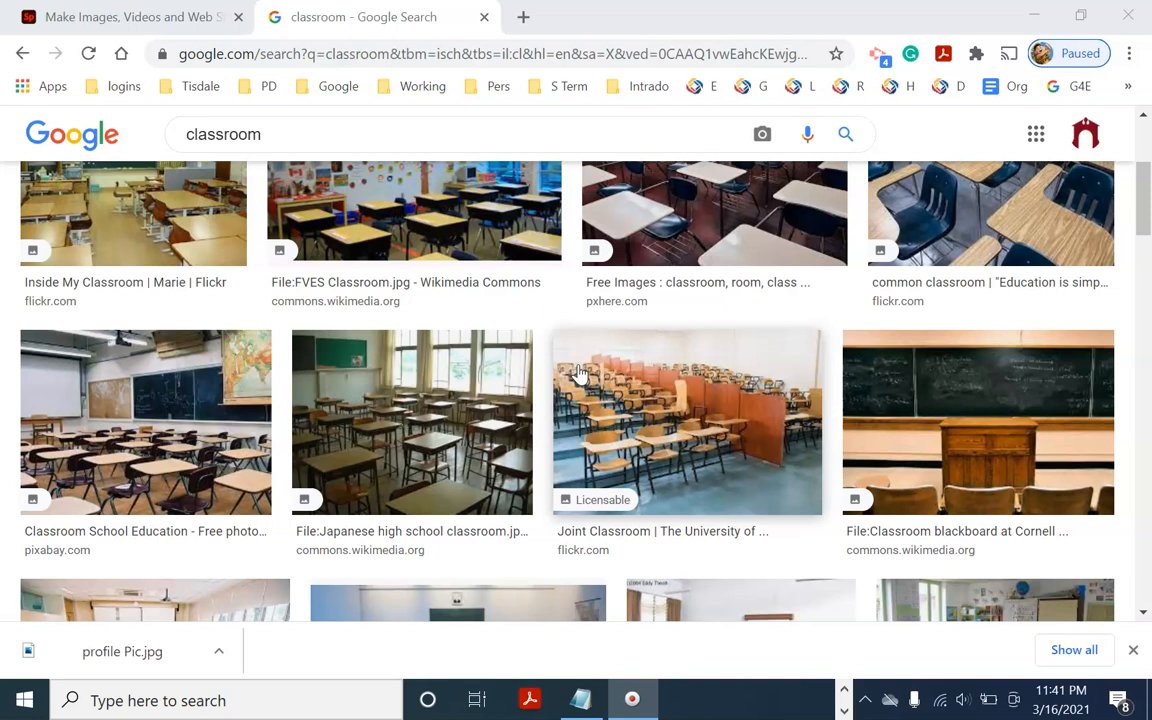
{"action": "left_click", "coordinate": [149, 19]}
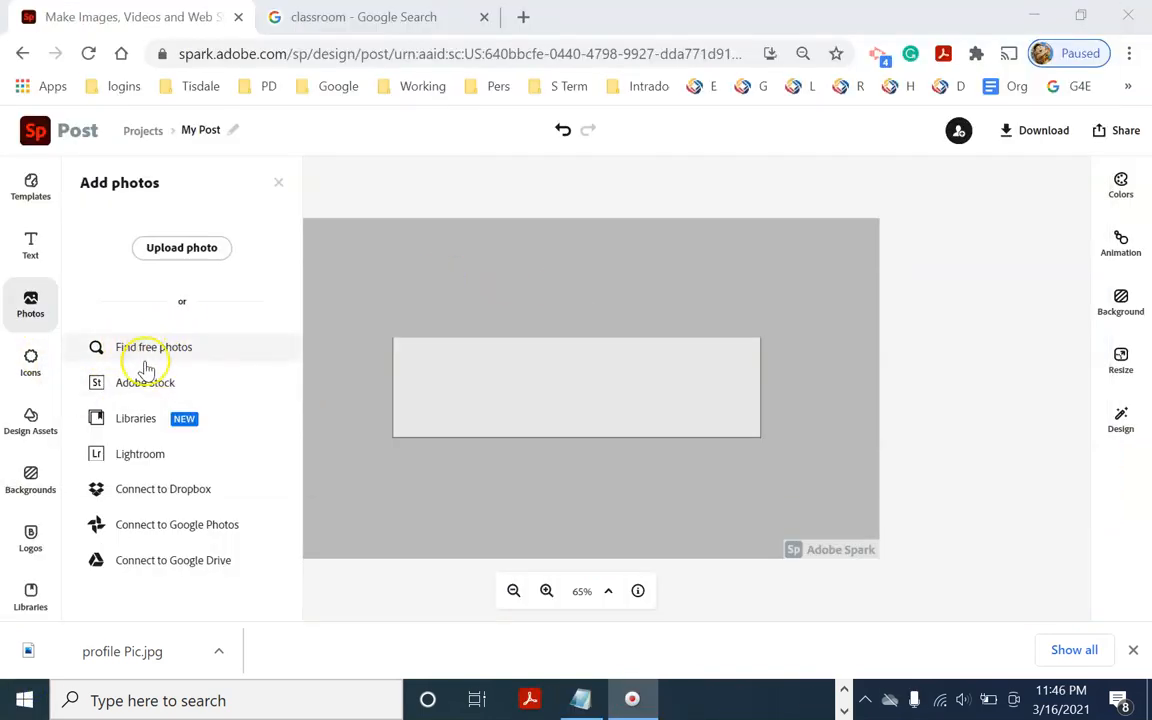
Upload the 'classroom' JPG from the Desktop\junk folder via Photos > Upload photo
{"action": "left_click", "coordinate": [38, 315]}
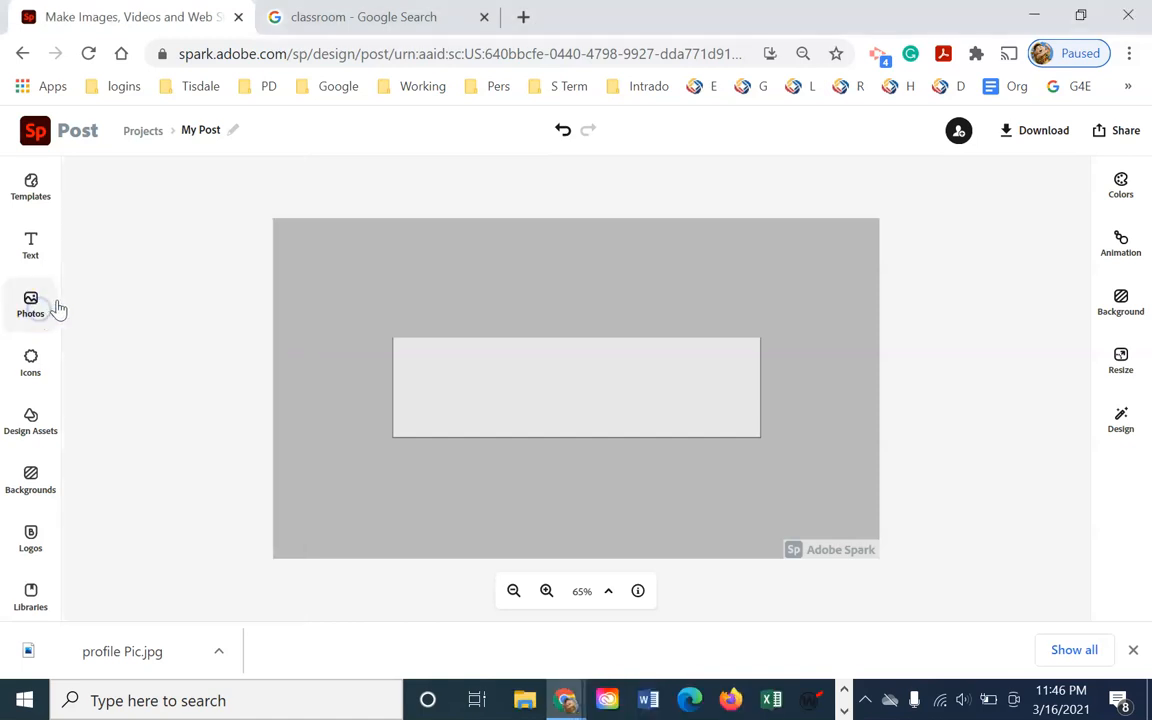
{"action": "left_click", "coordinate": [46, 313]}
{"action": "left_click", "coordinate": [162, 247]}
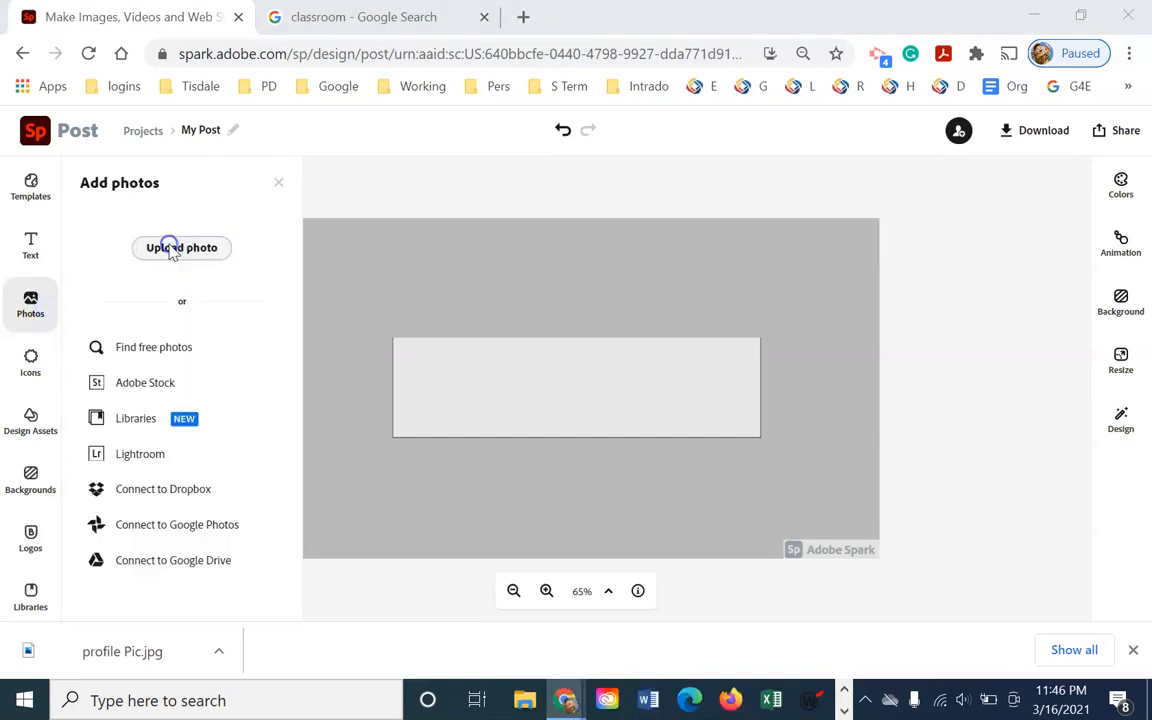
{"action": "scroll", "coordinate": [380, 300], "scroll_direction": "down", "scroll_amount": 8}
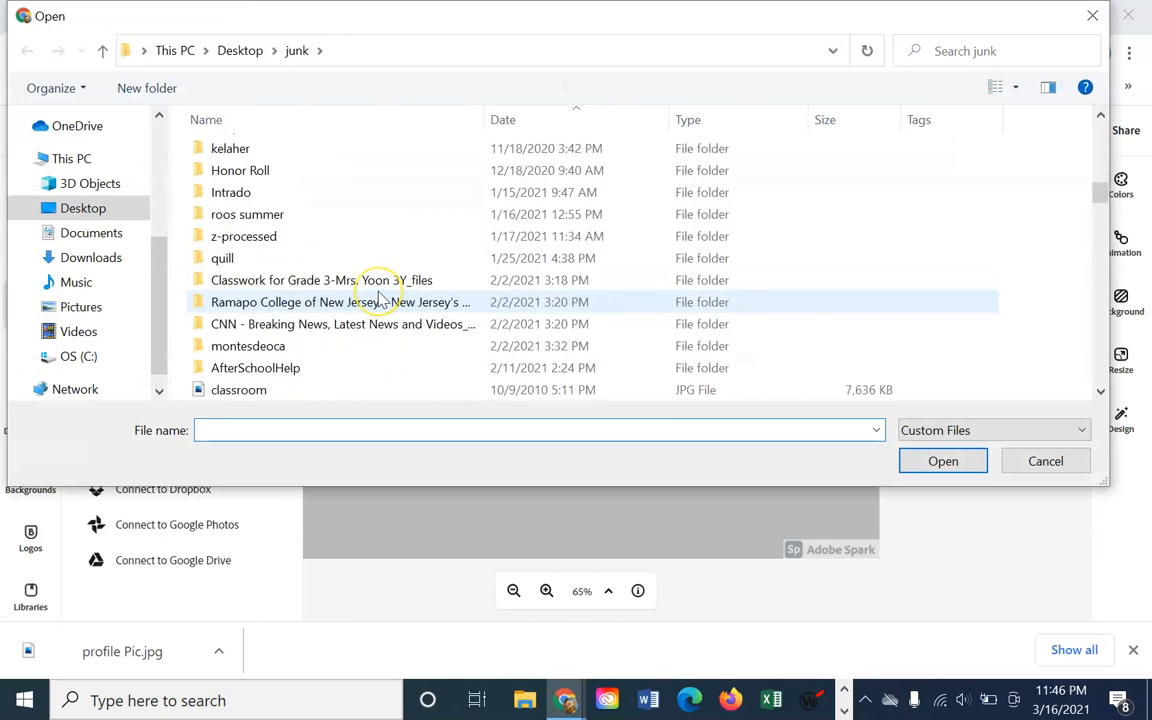
{"action": "scroll", "coordinate": [380, 300], "scroll_direction": "up", "scroll_amount": 2}
{"action": "left_click", "coordinate": [321, 323]}
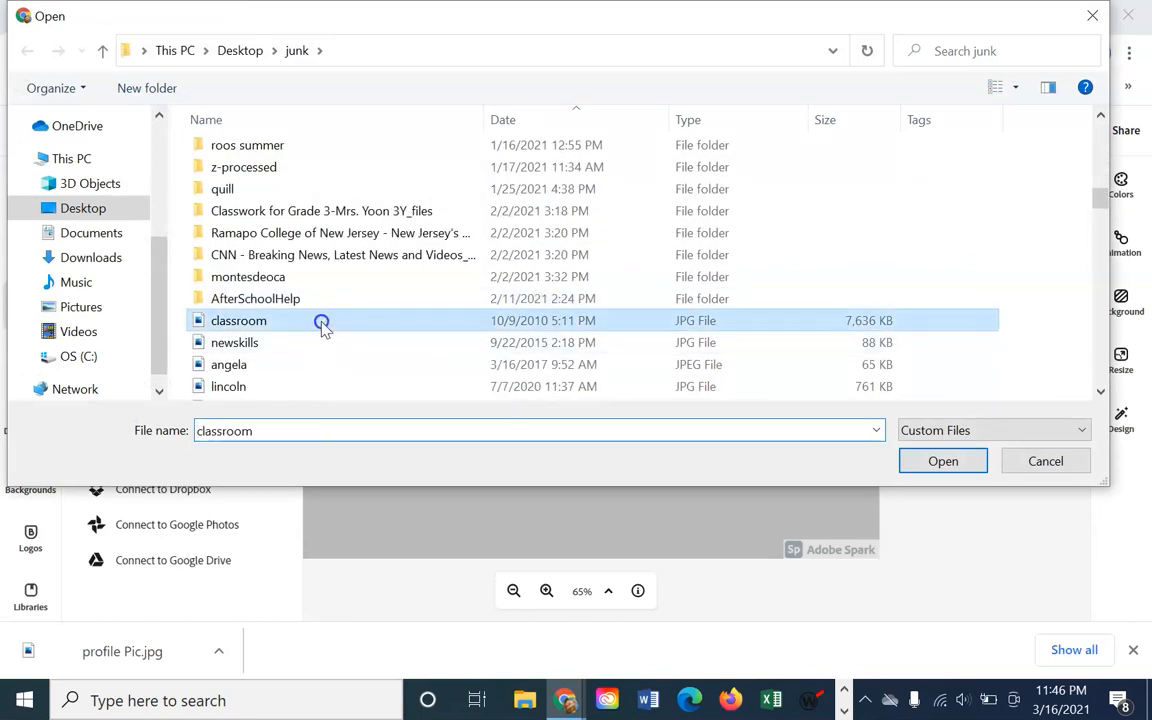
{"action": "left_click", "coordinate": [935, 462]}
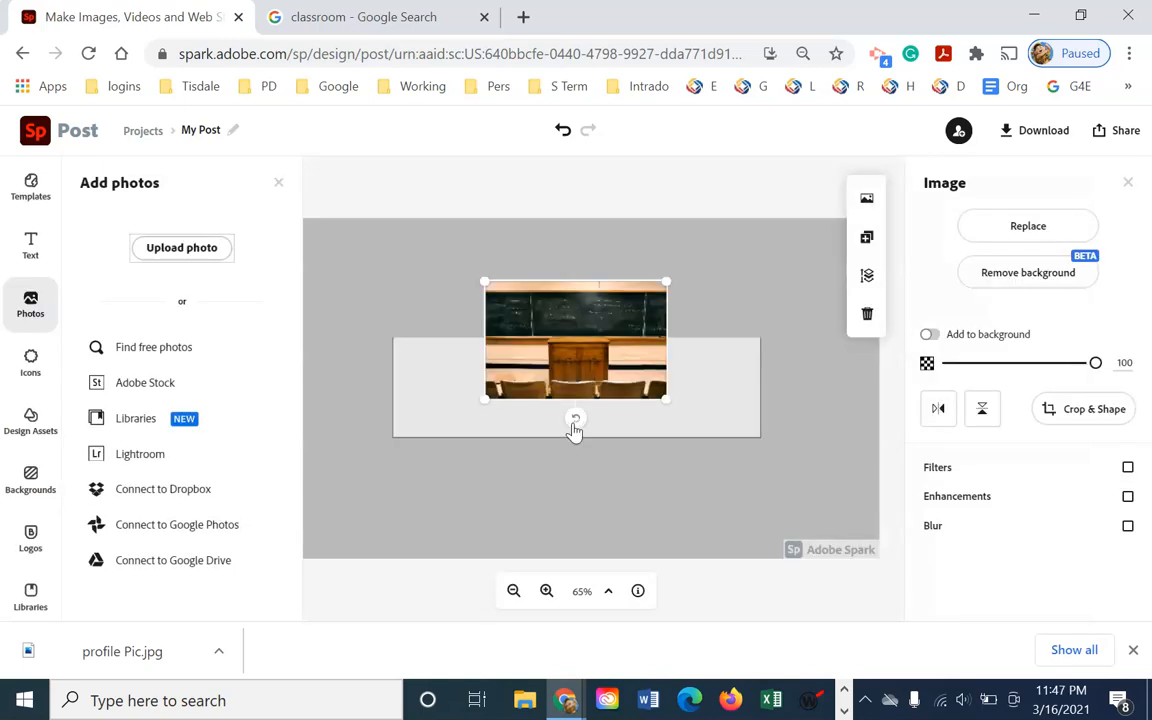
Move the classroom photo to the artboard's top-left and enlarge it to fill the artboard
{"action": "left_click_drag", "start_coordinate": [620, 340], "coordinate": [443, 279]}
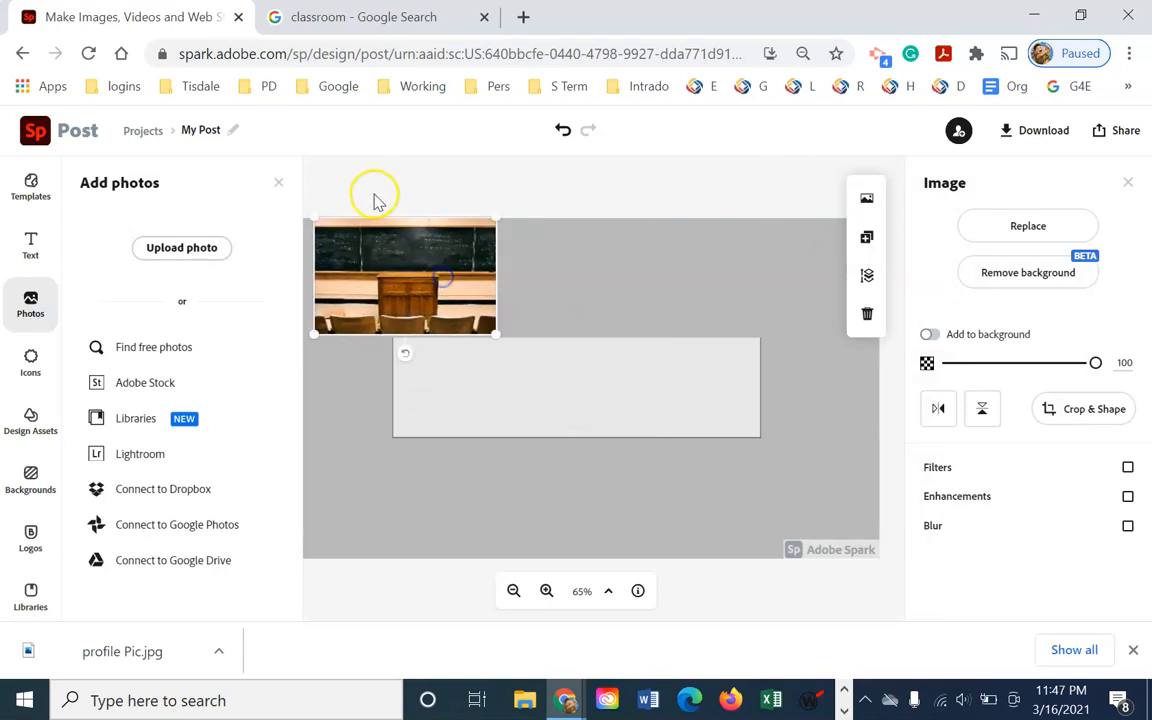
{"action": "left_click", "coordinate": [277, 190]}
{"action": "mouse_move", "coordinate": [368, 284]}
{"action": "left_mouse_down"}
{"action": "mouse_move", "coordinate": [326, 283]}
{"action": "mouse_move", "coordinate": [376, 301]}
{"action": "left_mouse_up"}
{"action": "left_click_drag", "start_coordinate": [455, 333], "coordinate": [873, 708]}
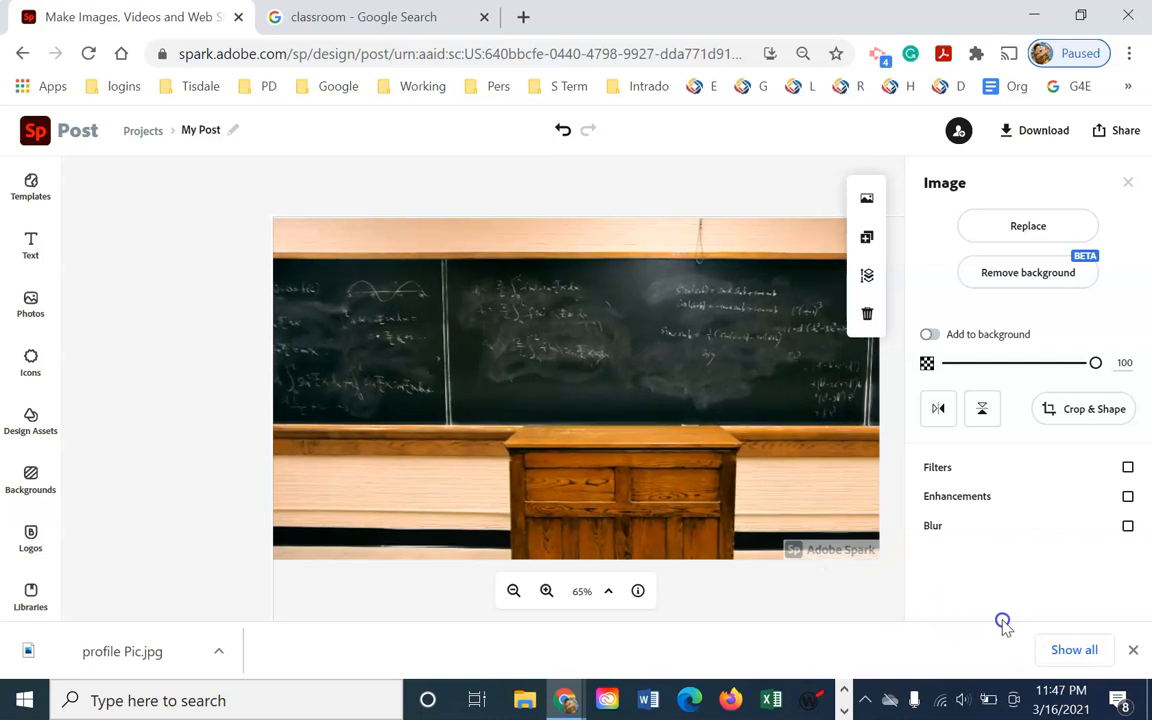
{"action": "left_click_drag", "start_coordinate": [471, 336], "coordinate": [659, 437]}
{"action": "left_click_drag", "start_coordinate": [455, 318], "coordinate": [360, 243]}
Reposition the photo so the whole chalkboard shows, and lower its opacity to 32
{"action": "left_click_drag", "start_coordinate": [611, 406], "coordinate": [296, 205]}
{"action": "left_click_drag", "start_coordinate": [530, 375], "coordinate": [664, 332]}
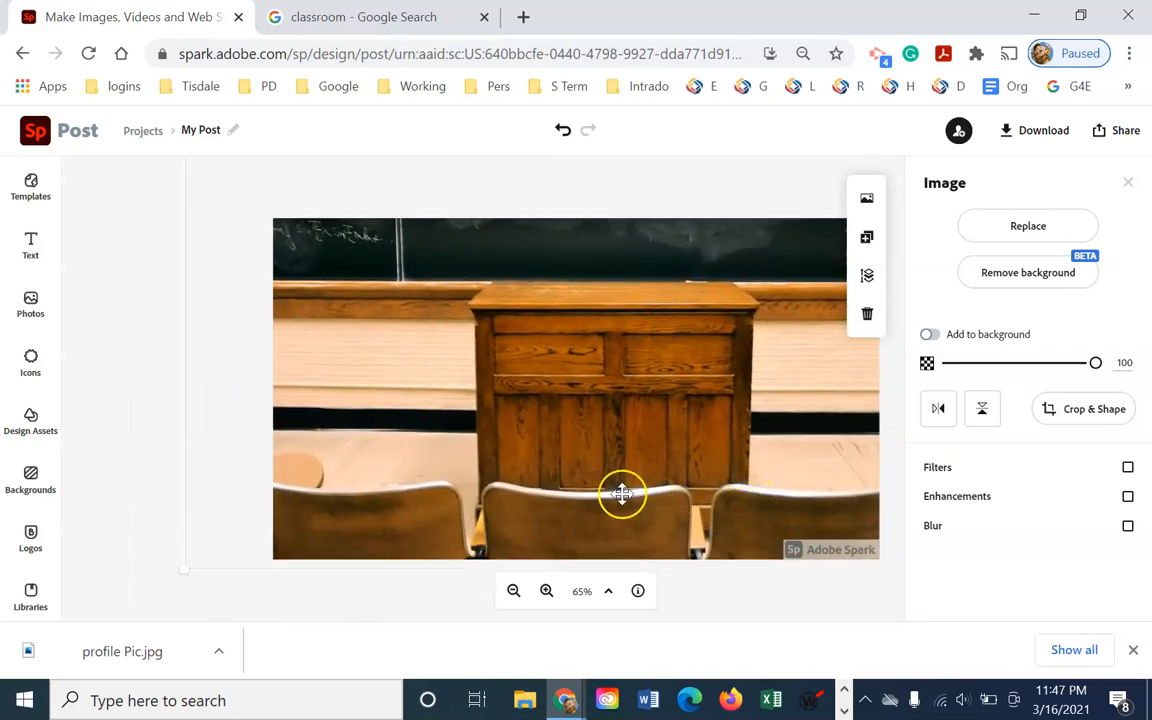
{"action": "left_click_drag", "start_coordinate": [630, 345], "coordinate": [640, 495]}
{"action": "mouse_move", "coordinate": [666, 365]}
{"action": "left_mouse_down"}
{"action": "mouse_move", "coordinate": [663, 440]}
{"action": "mouse_move", "coordinate": [681, 352]}
{"action": "left_mouse_up"}
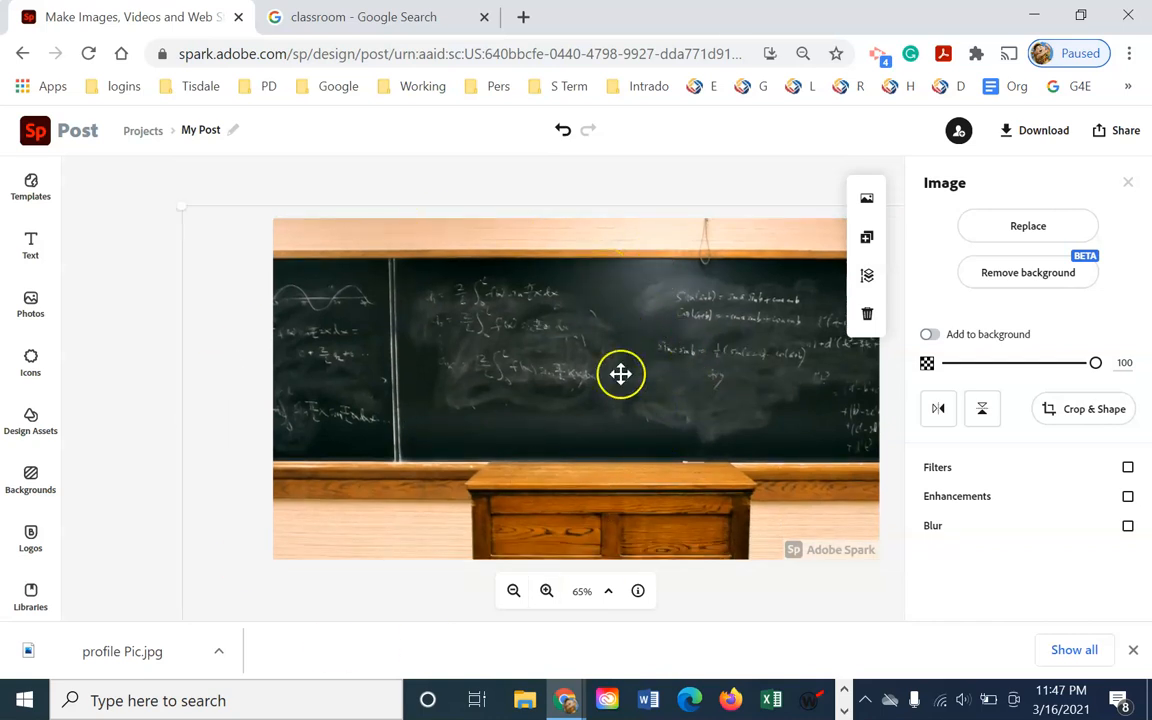
{"action": "left_click_drag", "start_coordinate": [1094, 366], "coordinate": [996, 370]}
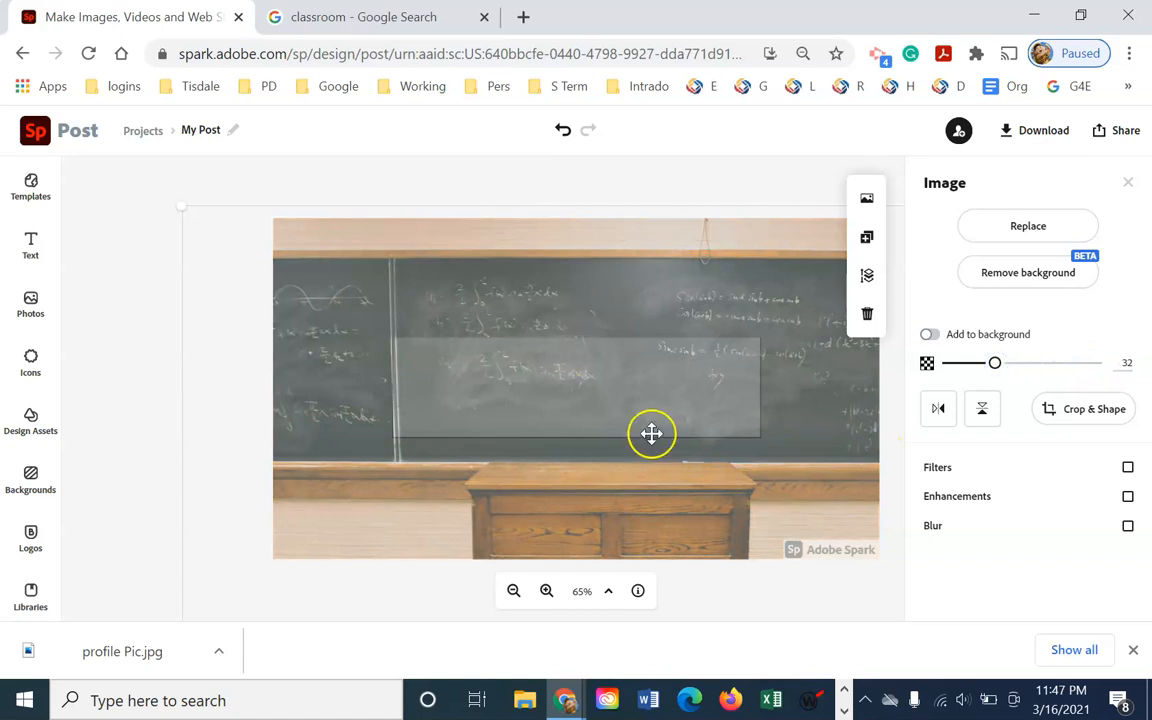
Enlarge and shift the faded photo so the chalkboard reaches the top and the desk sits along the bottom
{"action": "left_click_drag", "start_coordinate": [661, 453], "coordinate": [630, 467]}
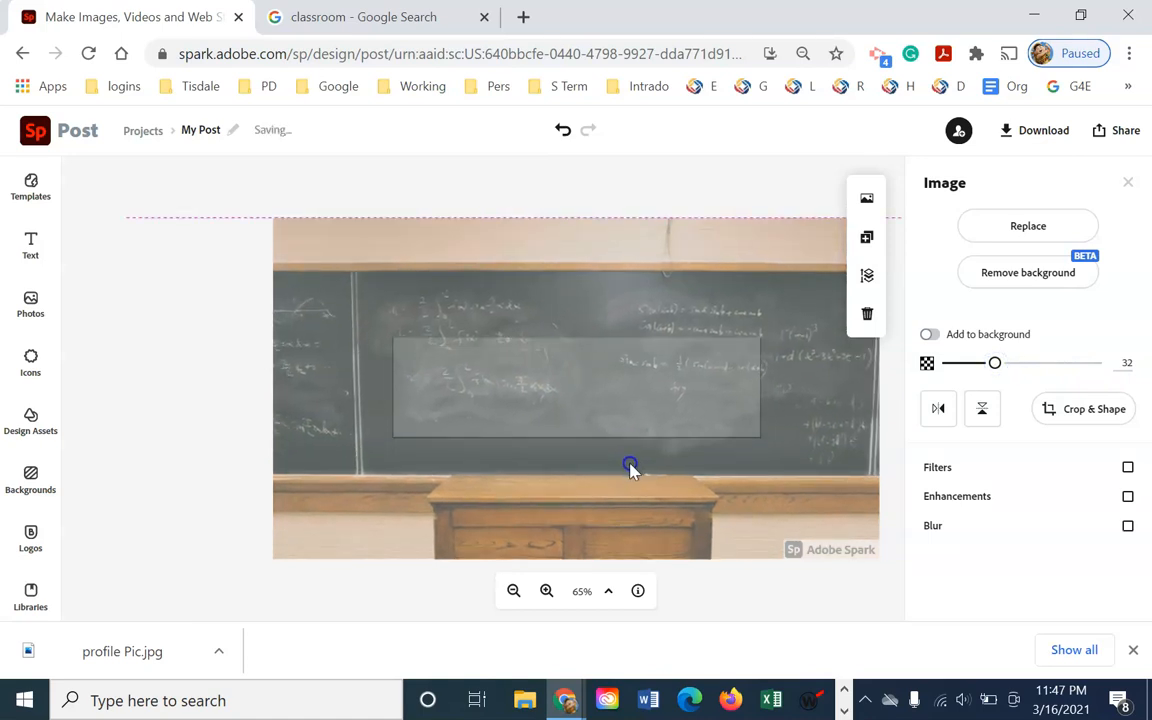
{"action": "left_click_drag", "start_coordinate": [532, 319], "coordinate": [801, 410]}
{"action": "left_click_drag", "start_coordinate": [413, 302], "coordinate": [293, 213]}
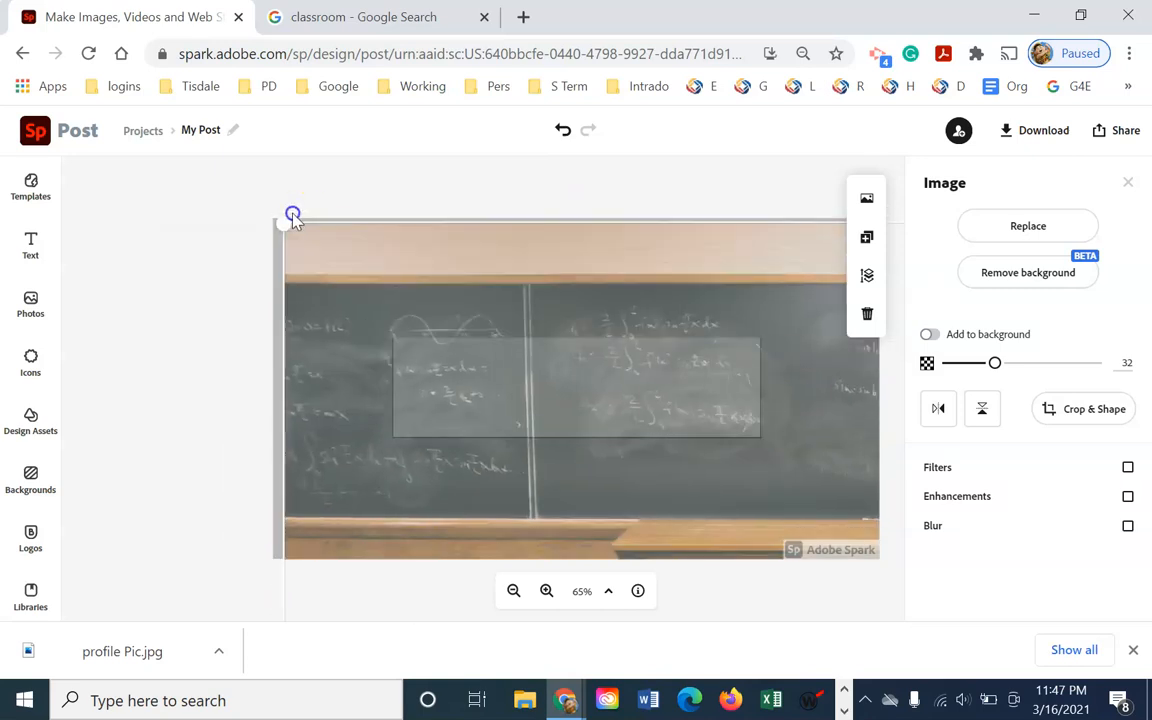
{"action": "left_click_drag", "start_coordinate": [669, 445], "coordinate": [452, 290]}
{"action": "left_click_drag", "start_coordinate": [646, 442], "coordinate": [644, 519]}
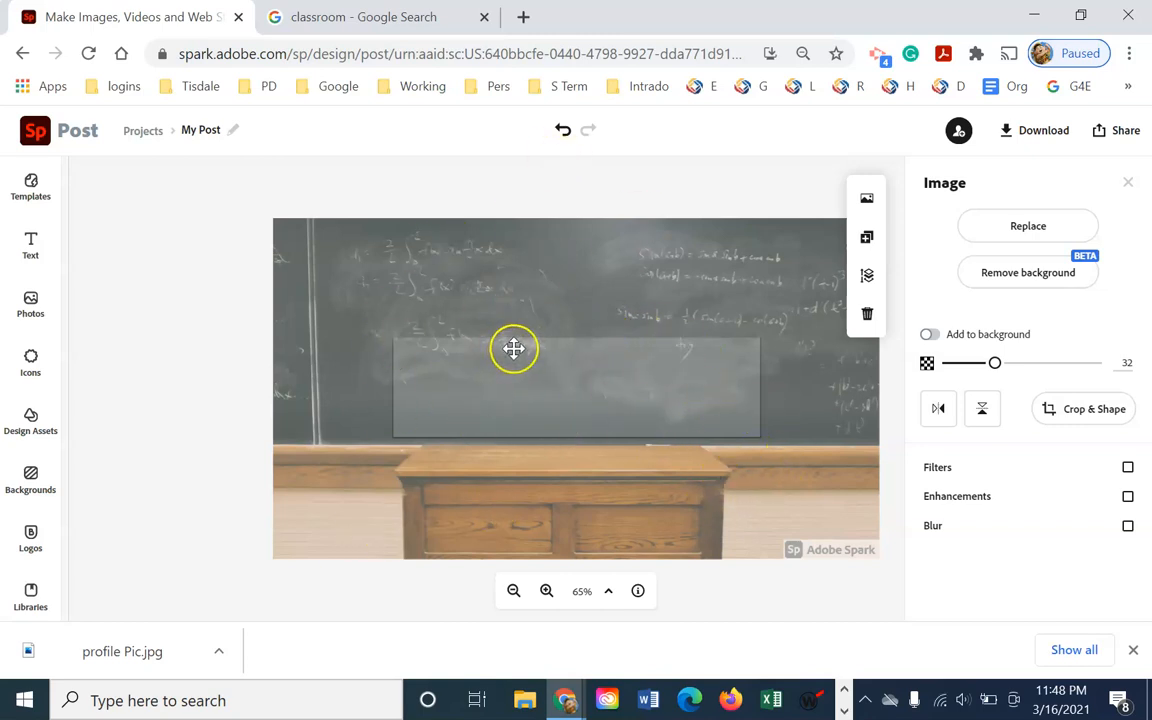
{"action": "left_click_drag", "start_coordinate": [681, 406], "coordinate": [684, 433]}
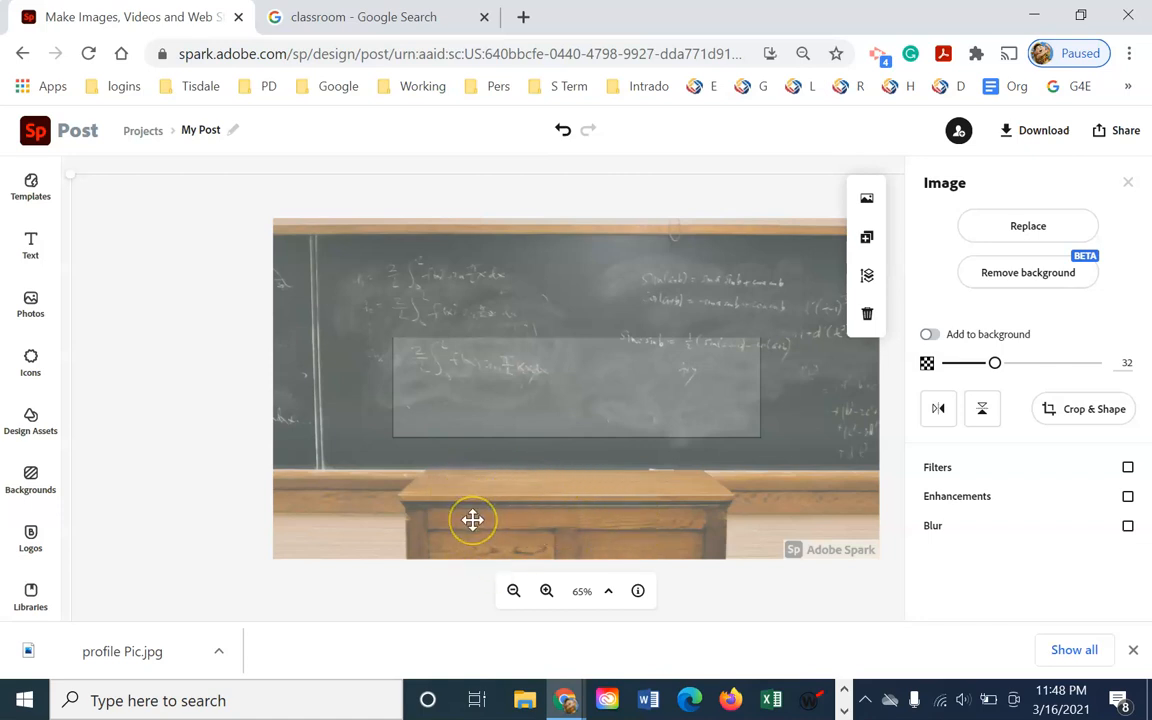
{"action": "left_click", "coordinate": [531, 419]}
{"action": "left_click_drag", "start_coordinate": [531, 410], "coordinate": [533, 400]}
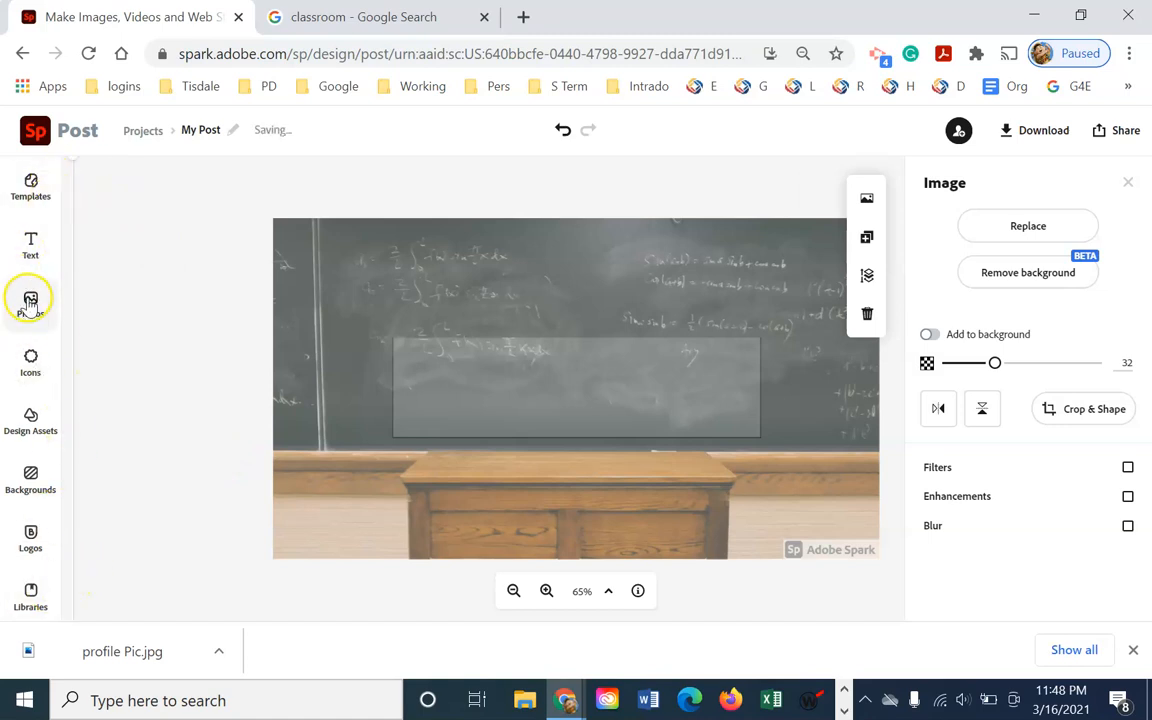
Search the icons for 'square' and scroll through the results
{"action": "left_click", "coordinate": [31, 362]}
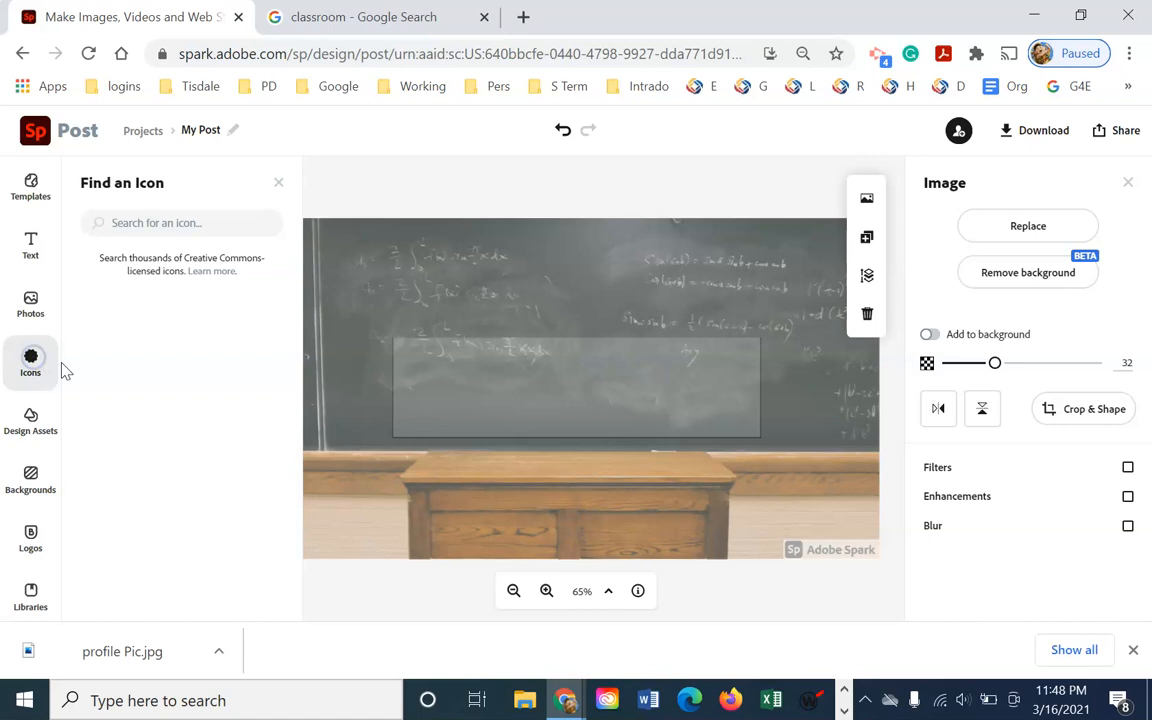
{"action": "type", "text": "square"}
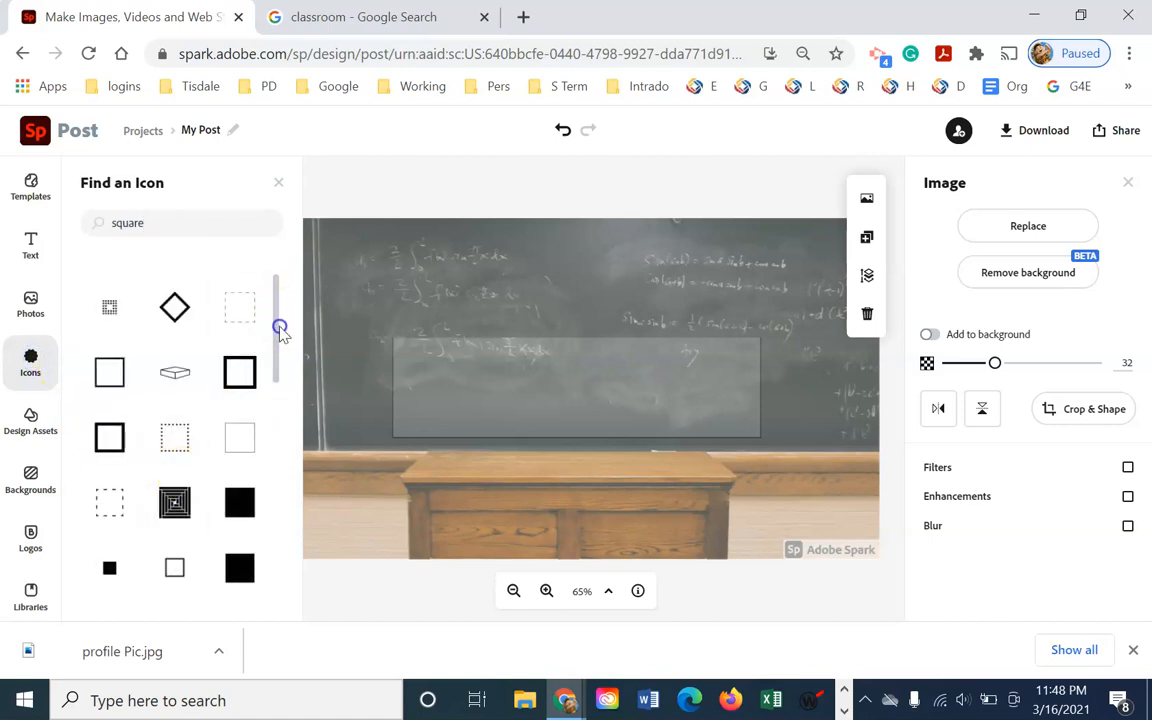
{"action": "left_click_drag", "start_coordinate": [279, 357], "coordinate": [280, 514]}
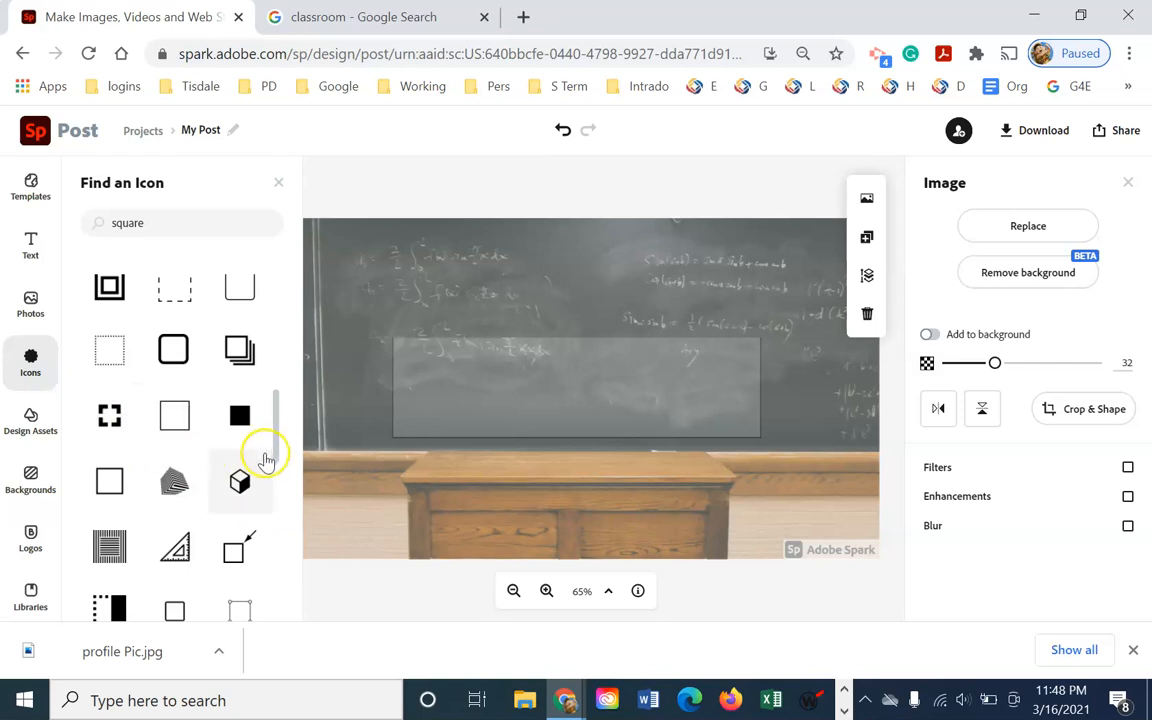
{"action": "left_click_drag", "start_coordinate": [277, 460], "coordinate": [298, 366]}
Browse the design assets, try the premium blue brush stroke, and dismiss the upgrade offer
{"action": "left_click", "coordinate": [32, 432]}
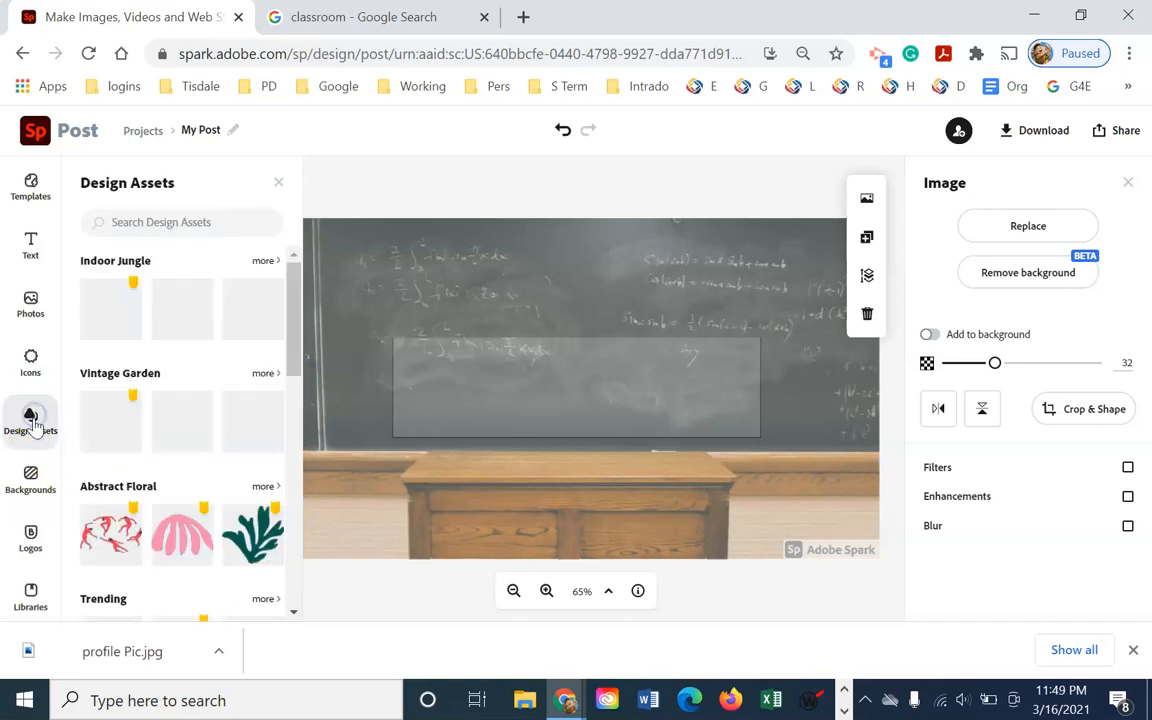
{"action": "mouse_move", "coordinate": [296, 327]}
{"action": "left_mouse_down"}
{"action": "mouse_move", "coordinate": [288, 402]}
{"action": "mouse_move", "coordinate": [266, 415]}
{"action": "left_mouse_up"}
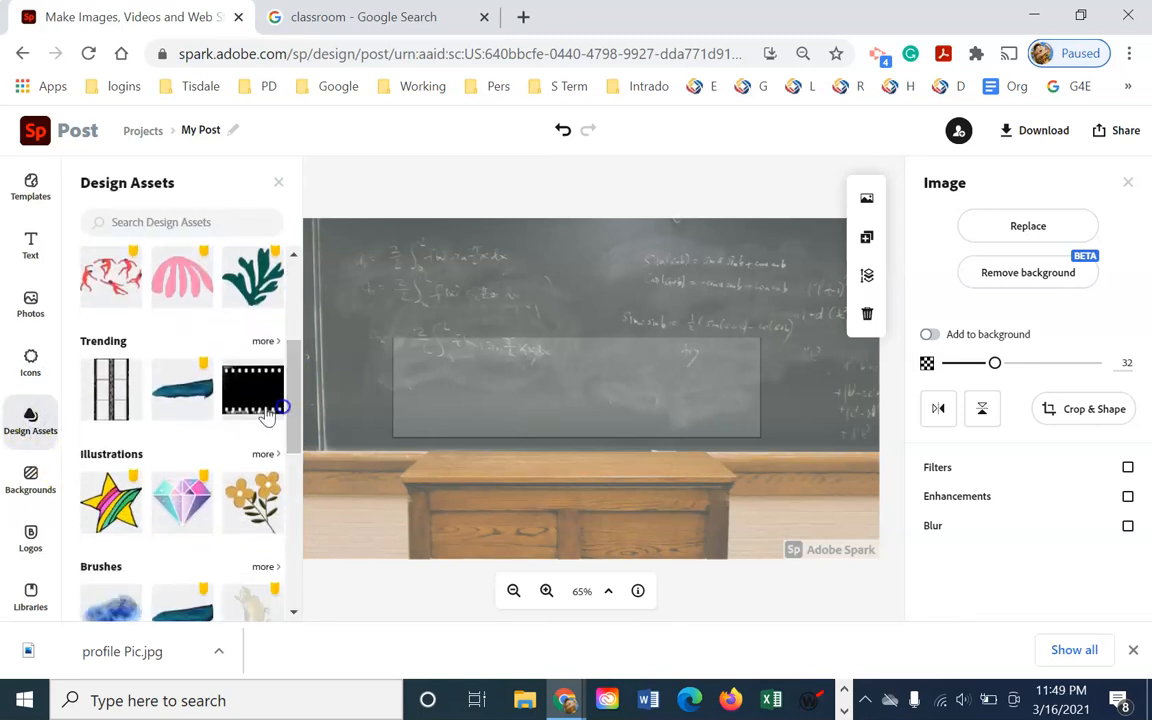
{"action": "left_click", "coordinate": [207, 372]}
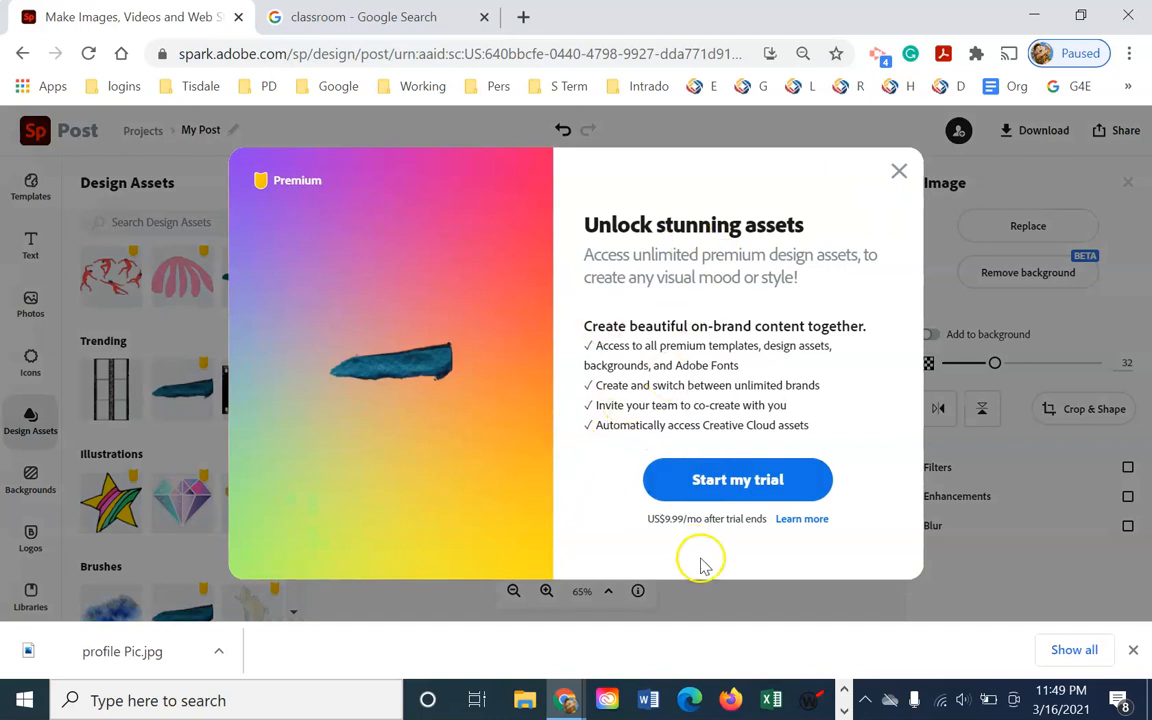
{"action": "left_click", "coordinate": [899, 171]}
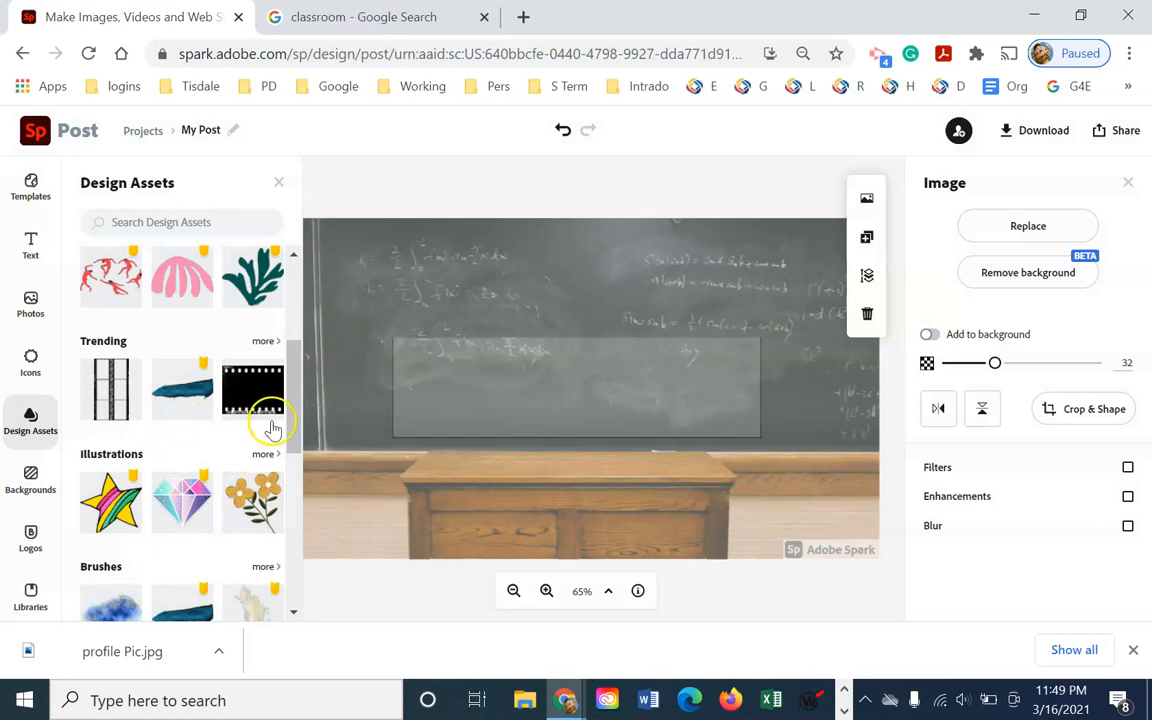
{"action": "mouse_move", "coordinate": [290, 419]}
{"action": "left_mouse_down"}
{"action": "mouse_move", "coordinate": [296, 586]}
{"action": "mouse_move", "coordinate": [291, 345]}
{"action": "left_mouse_up"}
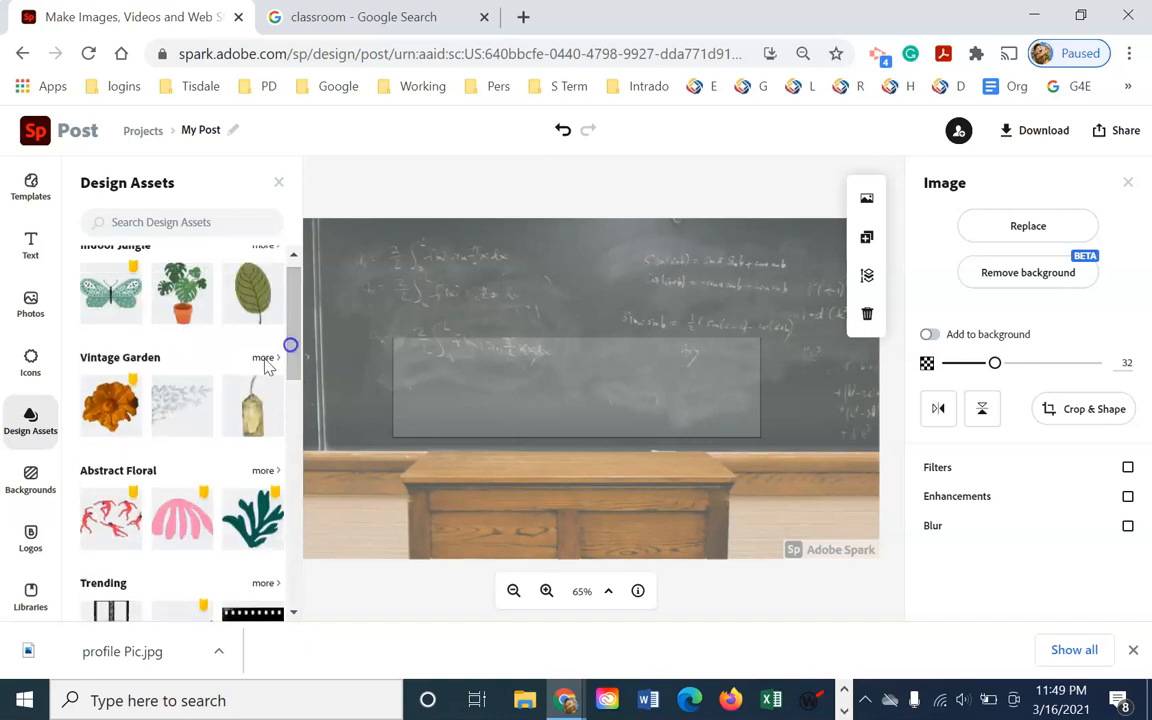
Look through Backgrounds, Logos and the empty Libraries panel without adding anything
{"action": "left_click", "coordinate": [42, 495]}
{"action": "scroll", "coordinate": [257, 340], "scroll_direction": "down", "scroll_amount": 3}
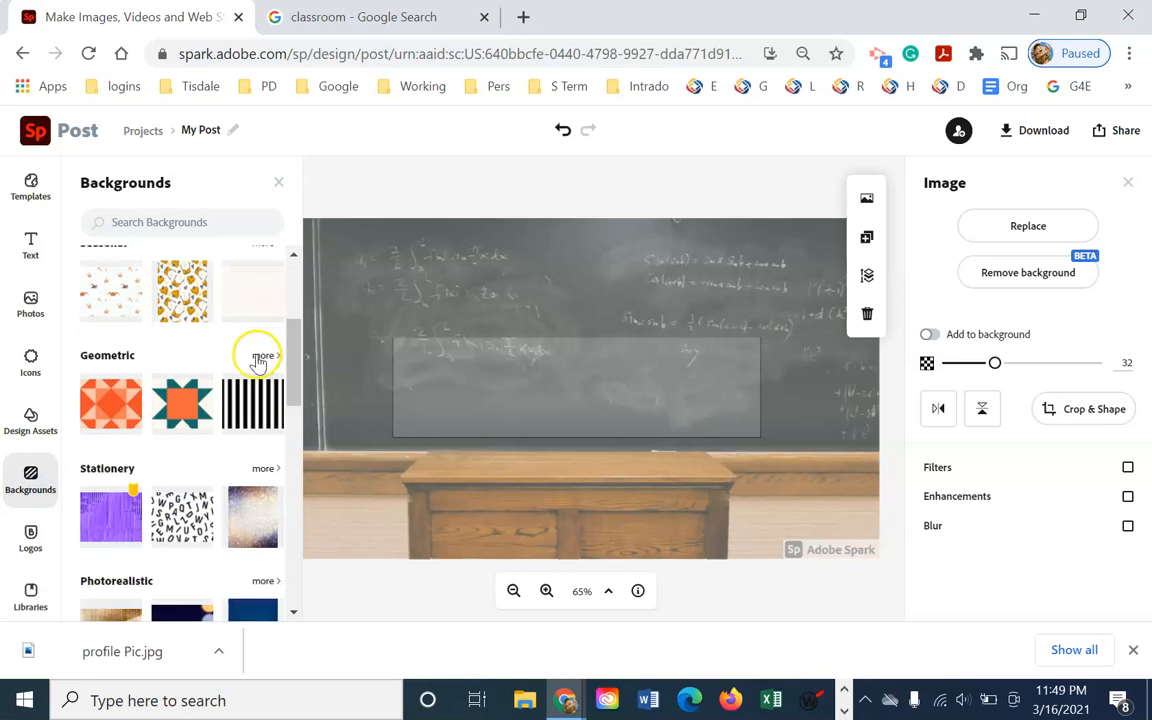
{"action": "scroll", "coordinate": [258, 362], "scroll_direction": "down", "scroll_amount": 8}
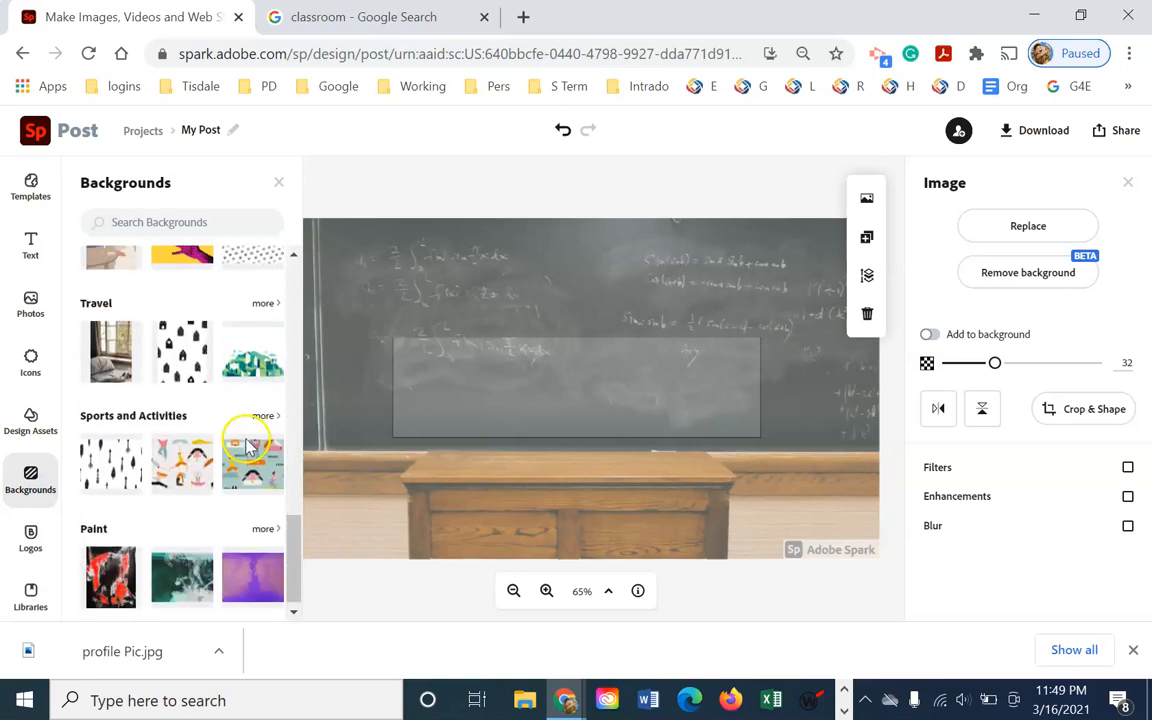
{"action": "scroll", "coordinate": [252, 458], "scroll_direction": "up", "scroll_amount": 5}
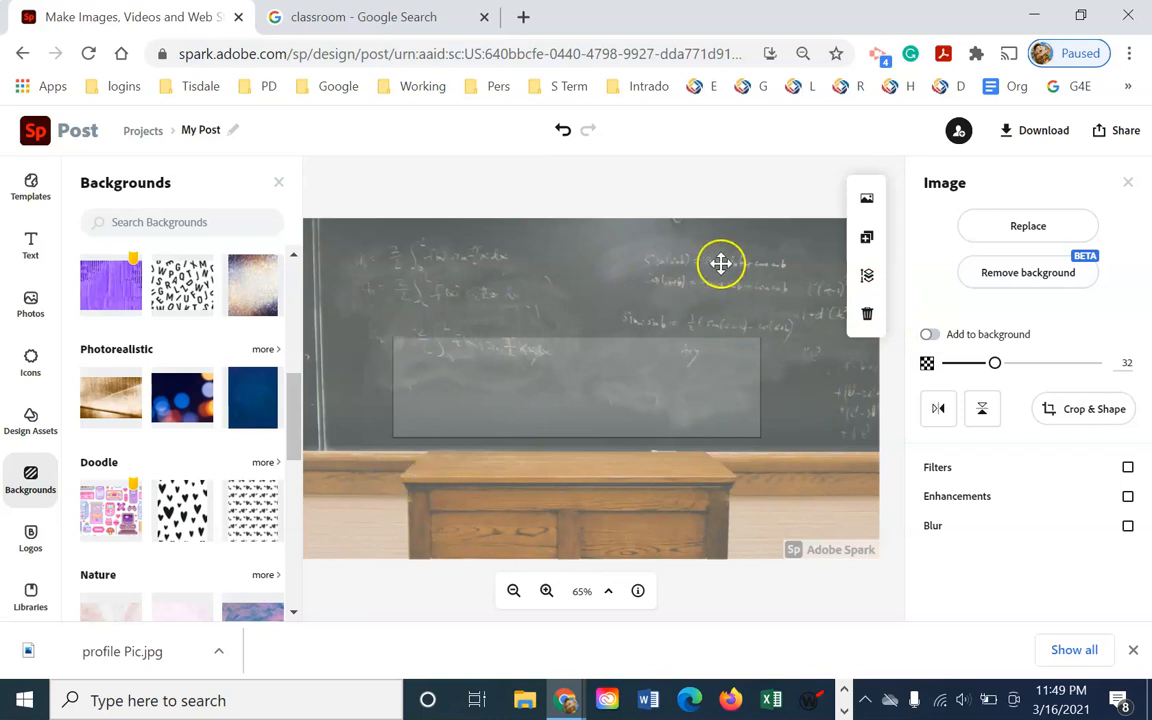
{"action": "left_click", "coordinate": [30, 538]}
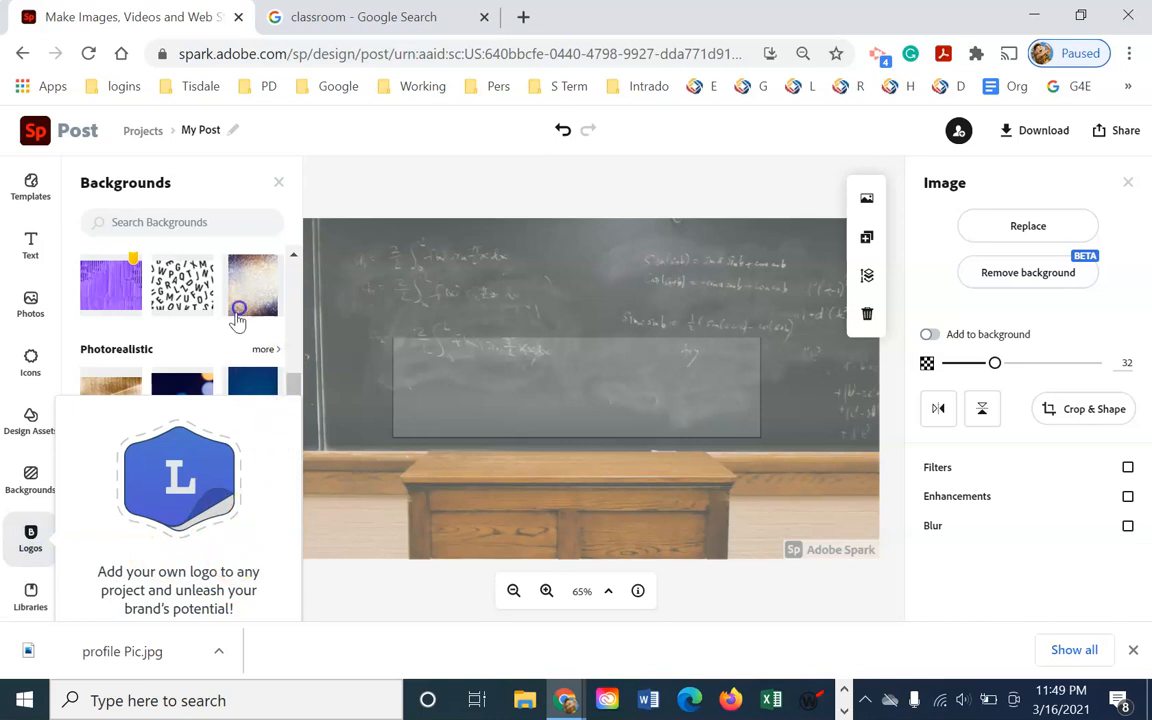
{"action": "left_click", "coordinate": [31, 600]}
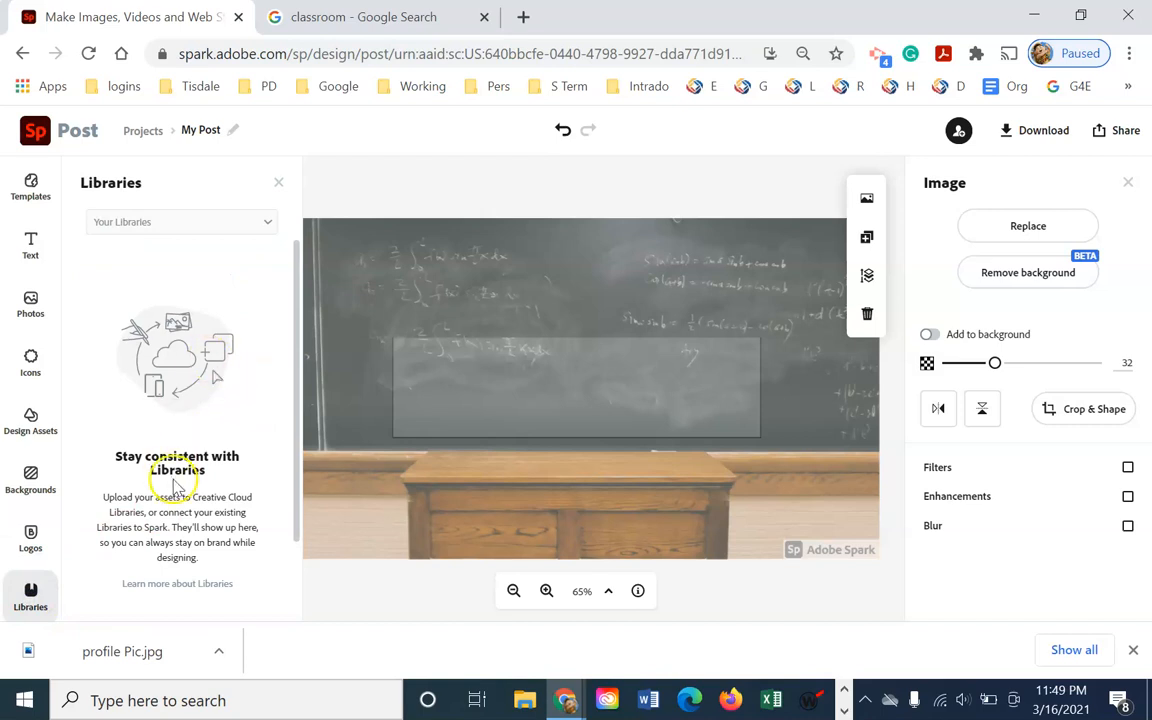
{"action": "scroll", "coordinate": [175, 480], "scroll_direction": "down", "scroll_amount": 2}
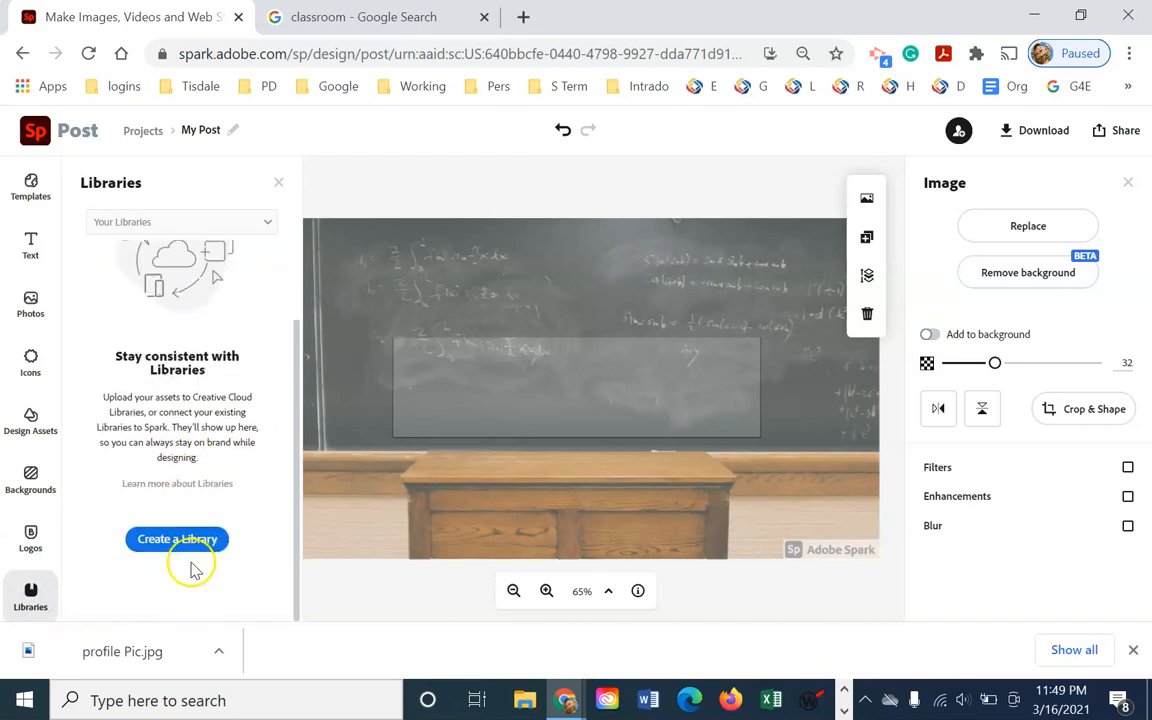
{"action": "scroll", "coordinate": [170, 520], "scroll_direction": "up", "scroll_amount": 2}
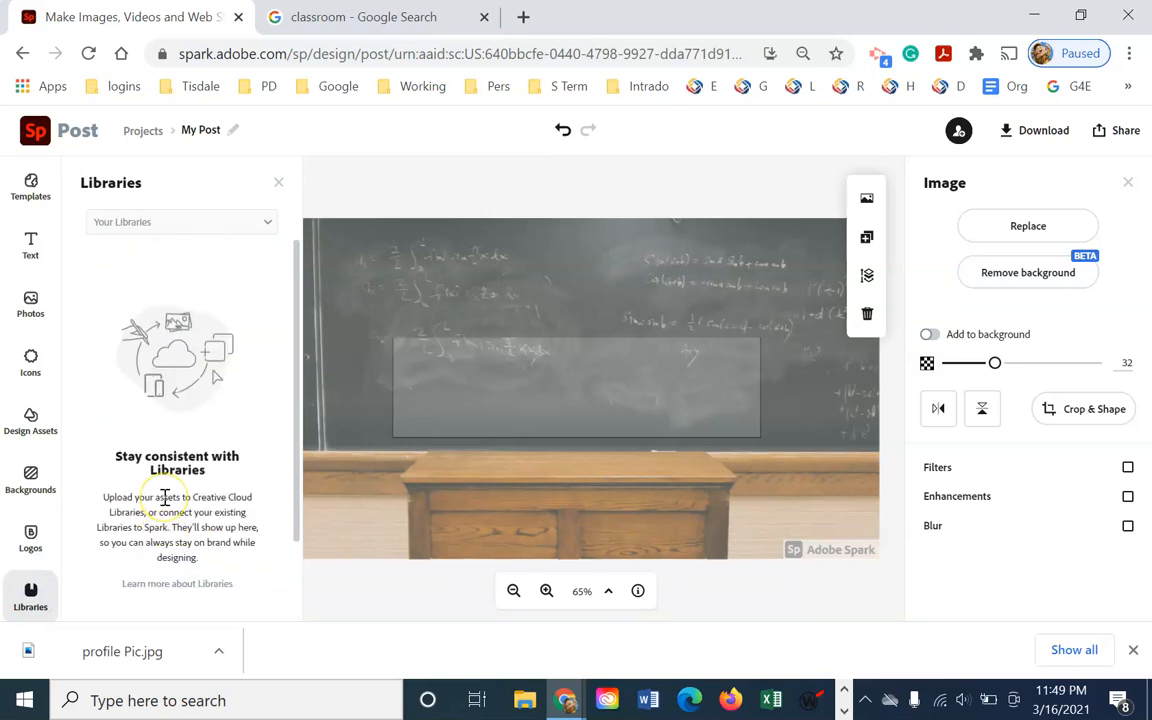
Scroll the text templates and add a new text box for the class title
{"action": "left_click", "coordinate": [34, 245]}
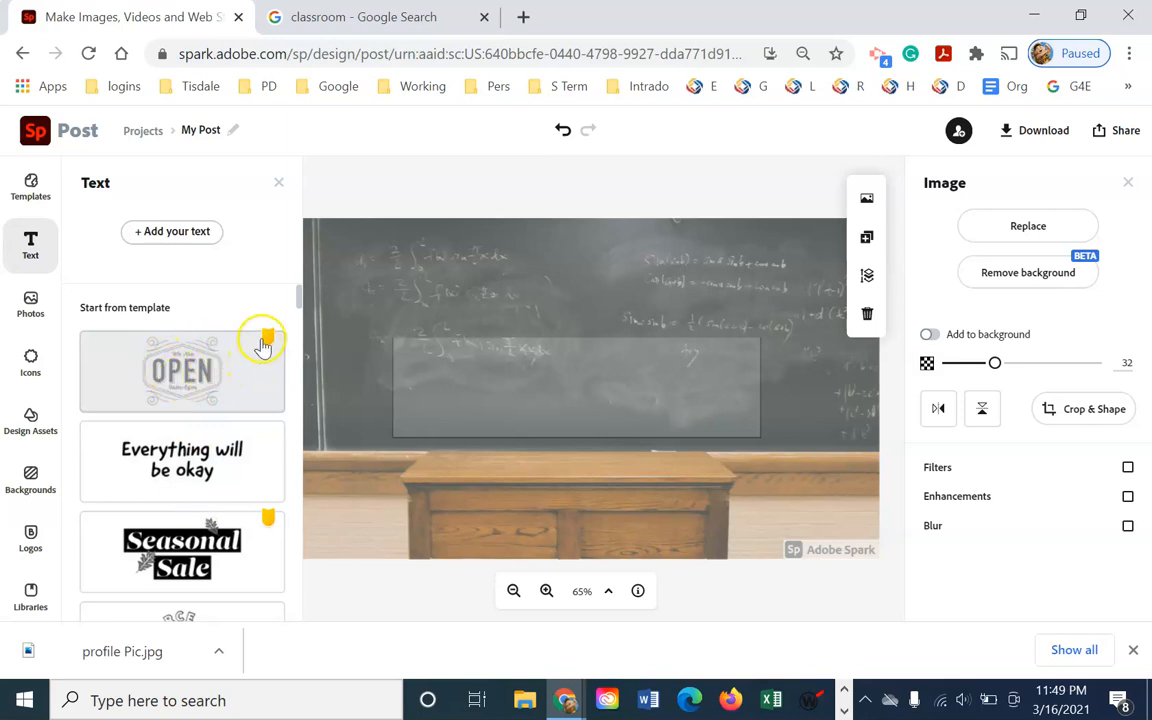
{"action": "scroll", "coordinate": [219, 485], "scroll_direction": "down", "scroll_amount": 2}
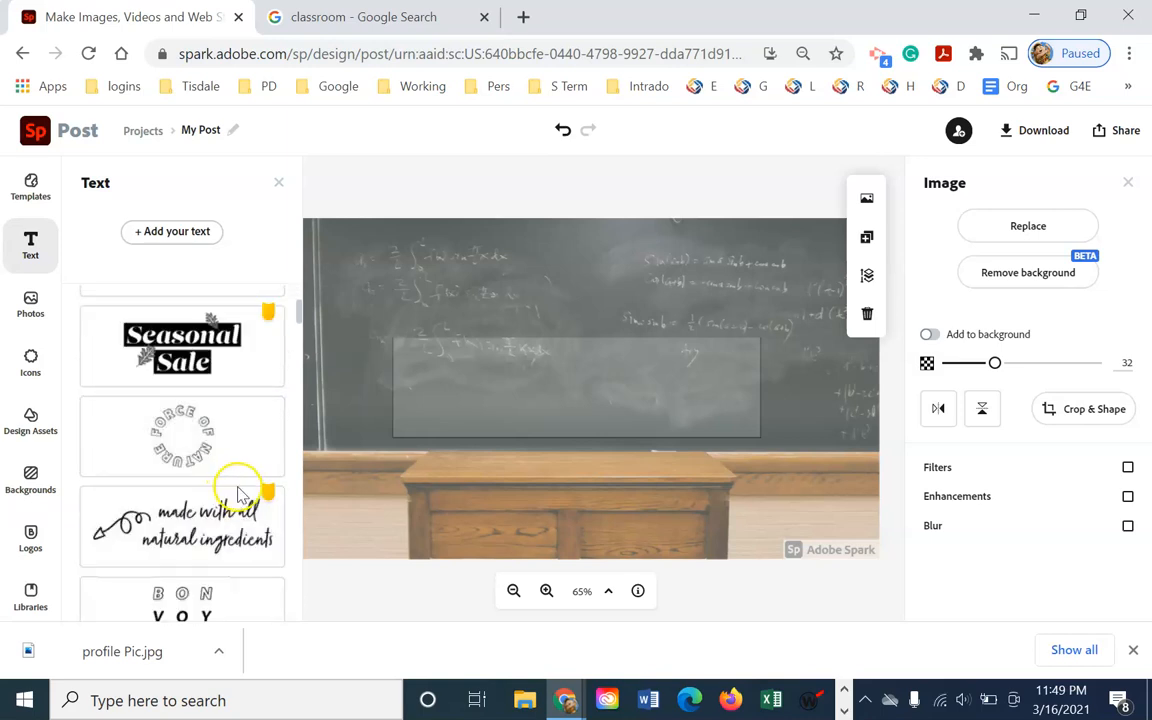
{"action": "scroll", "coordinate": [237, 490], "scroll_direction": "down", "scroll_amount": 2}
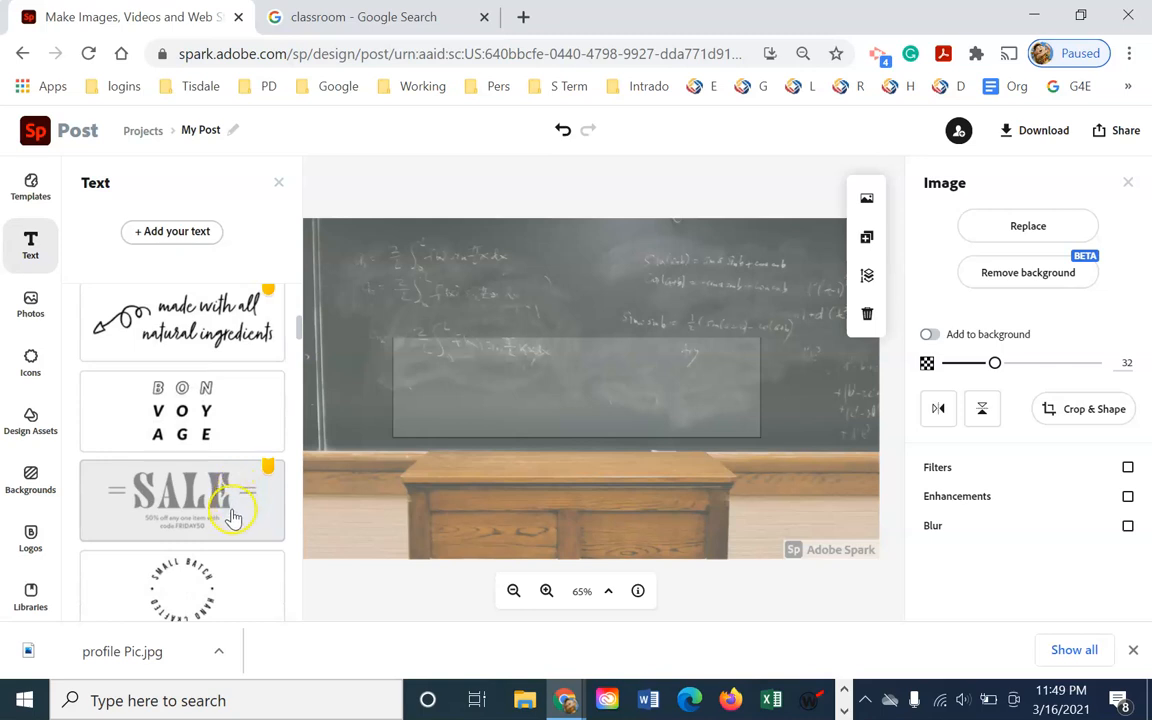
{"action": "scroll", "coordinate": [232, 517], "scroll_direction": "down", "scroll_amount": 1}
{"action": "scroll", "coordinate": [228, 530], "scroll_direction": "down", "scroll_amount": 2}
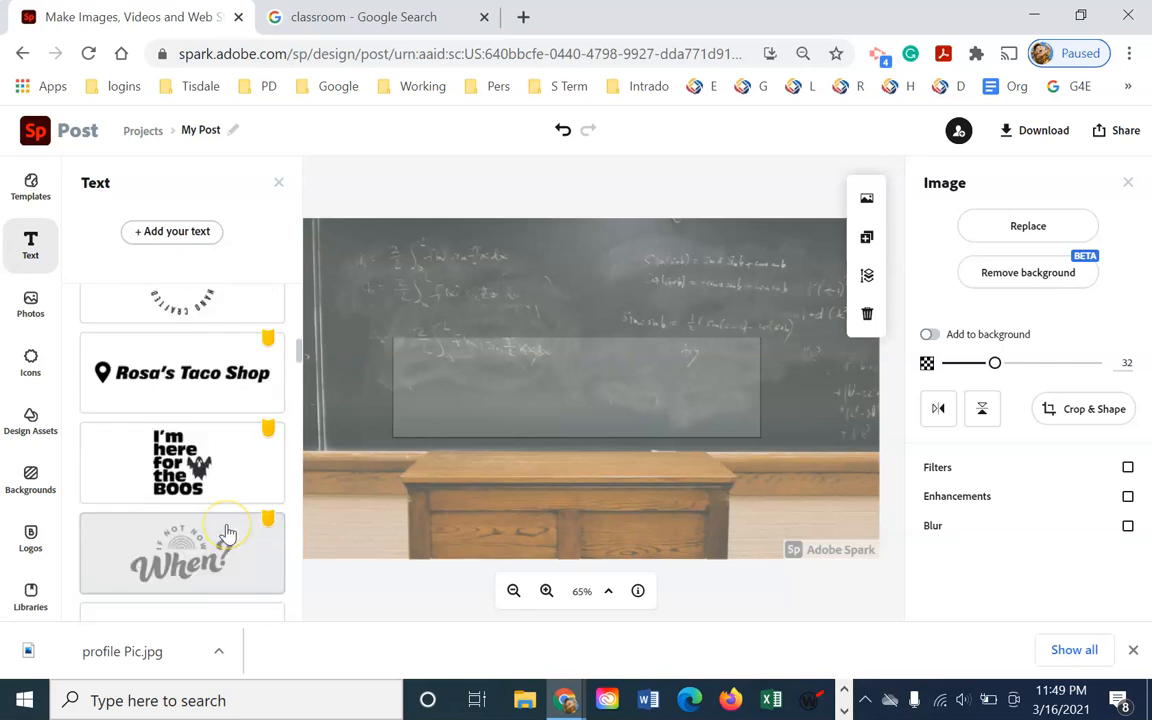
{"action": "scroll", "coordinate": [190, 420], "scroll_direction": "up", "scroll_amount": 5}
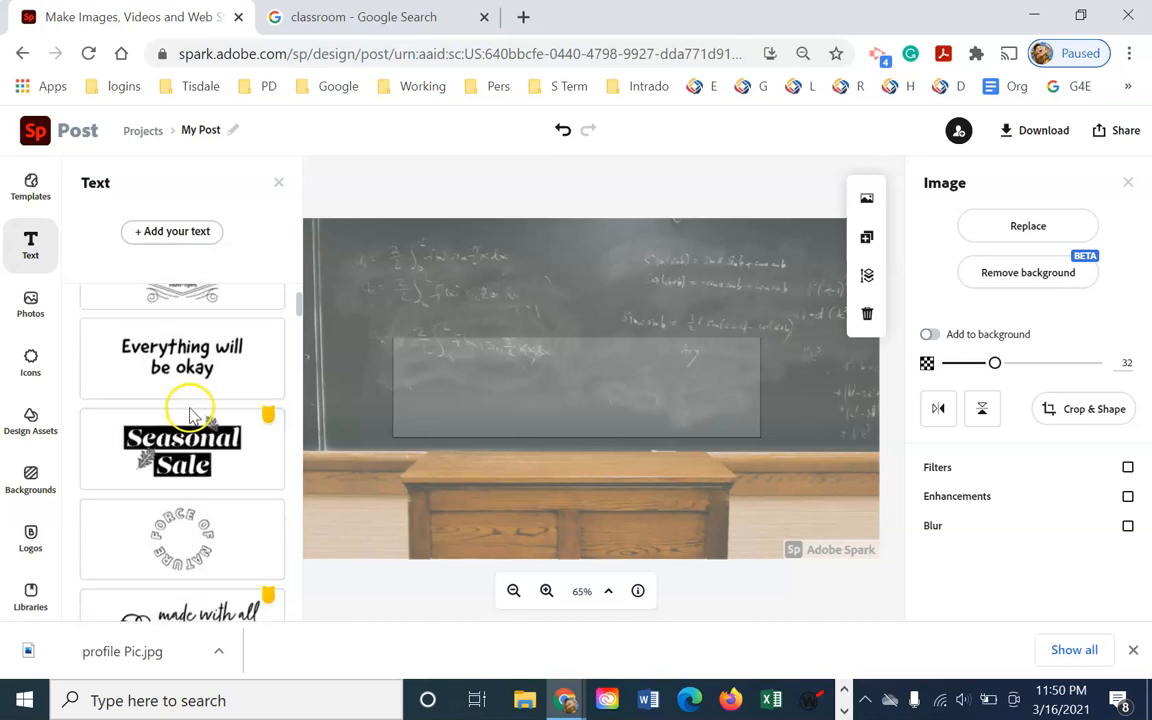
{"action": "left_click", "coordinate": [178, 240]}
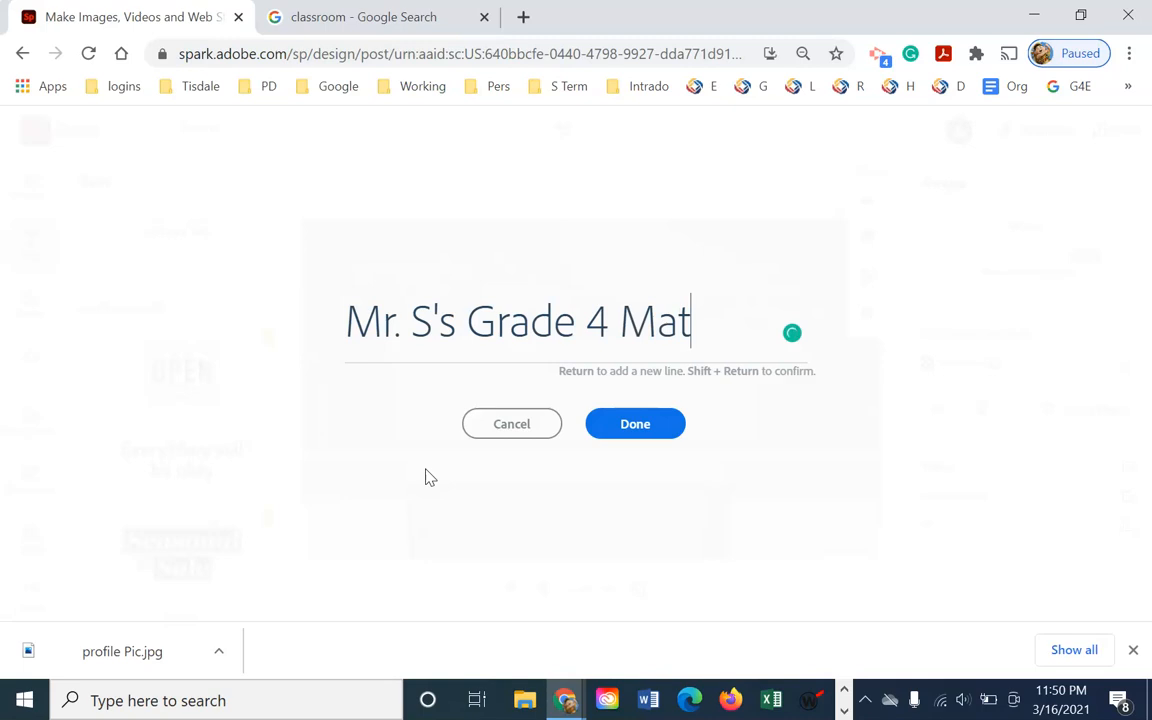
Confirm the title, widen it to one line, and move it onto the grey panel
{"action": "left_click", "coordinate": [648, 424]}
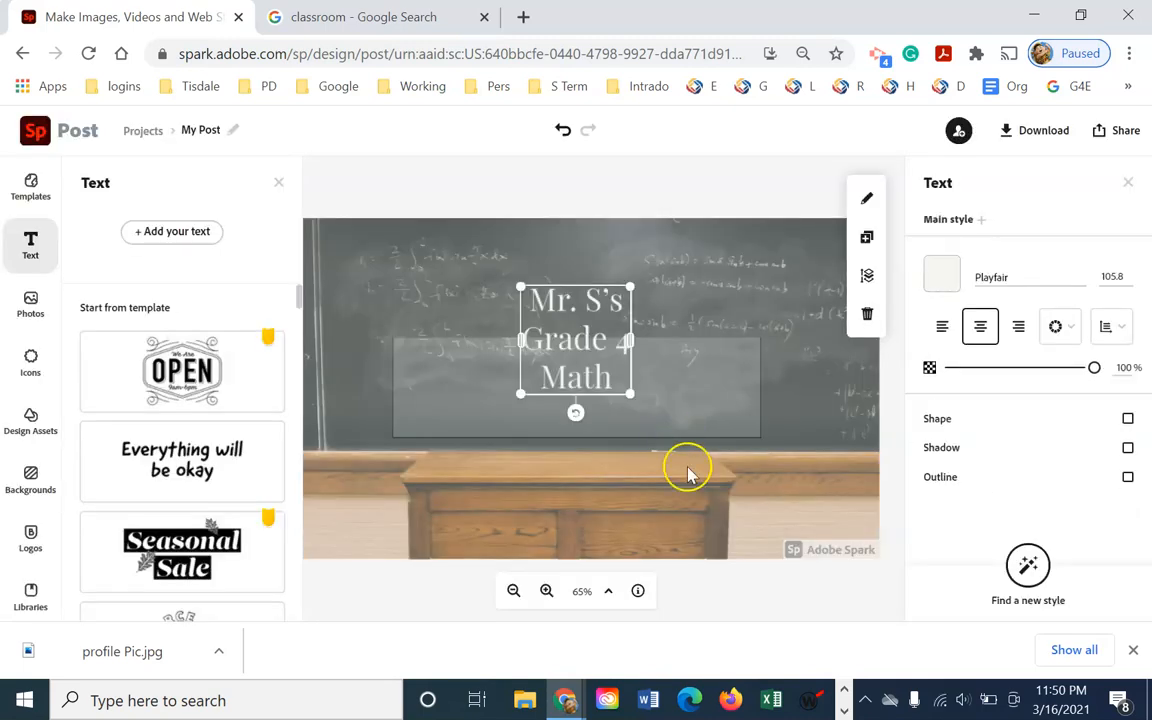
{"action": "left_click_drag", "start_coordinate": [631, 342], "coordinate": [777, 345]}
{"action": "left_click_drag", "start_coordinate": [520, 318], "coordinate": [440, 318]}
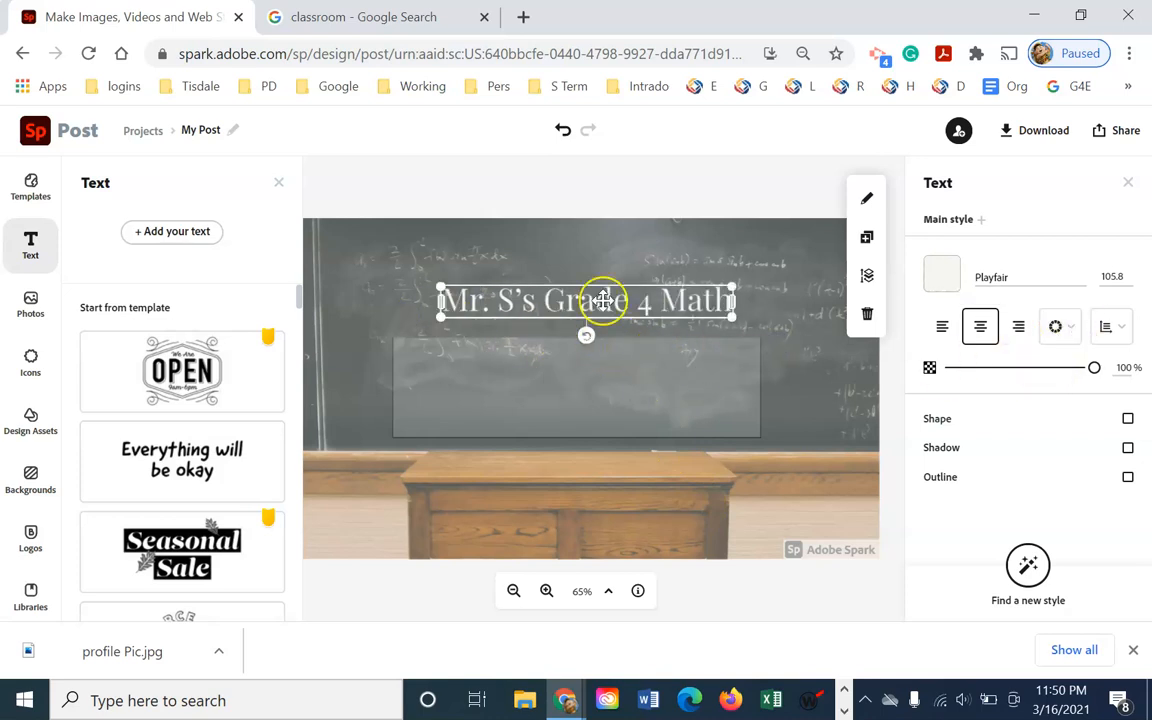
{"action": "left_click_drag", "start_coordinate": [597, 319], "coordinate": [569, 392]}
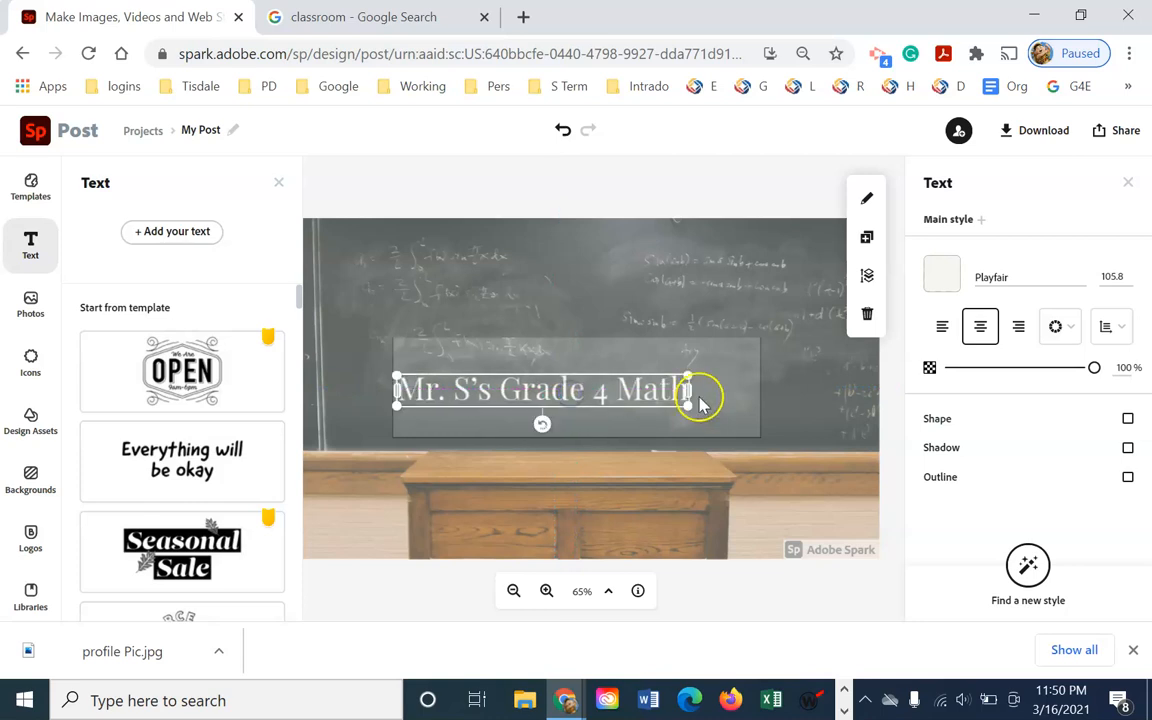
Shift the chalkboard photo slightly lower and reselect the title
{"action": "left_click_drag", "start_coordinate": [514, 314], "coordinate": [548, 342]}
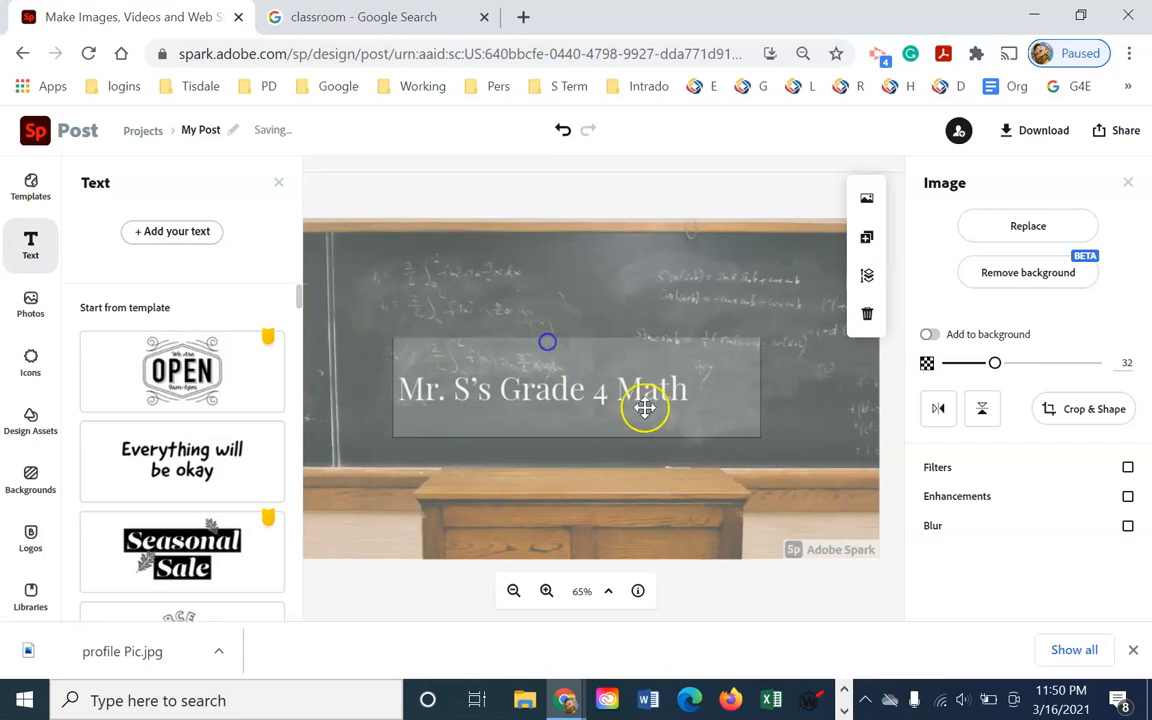
{"action": "left_click_drag", "start_coordinate": [762, 446], "coordinate": [759, 449]}
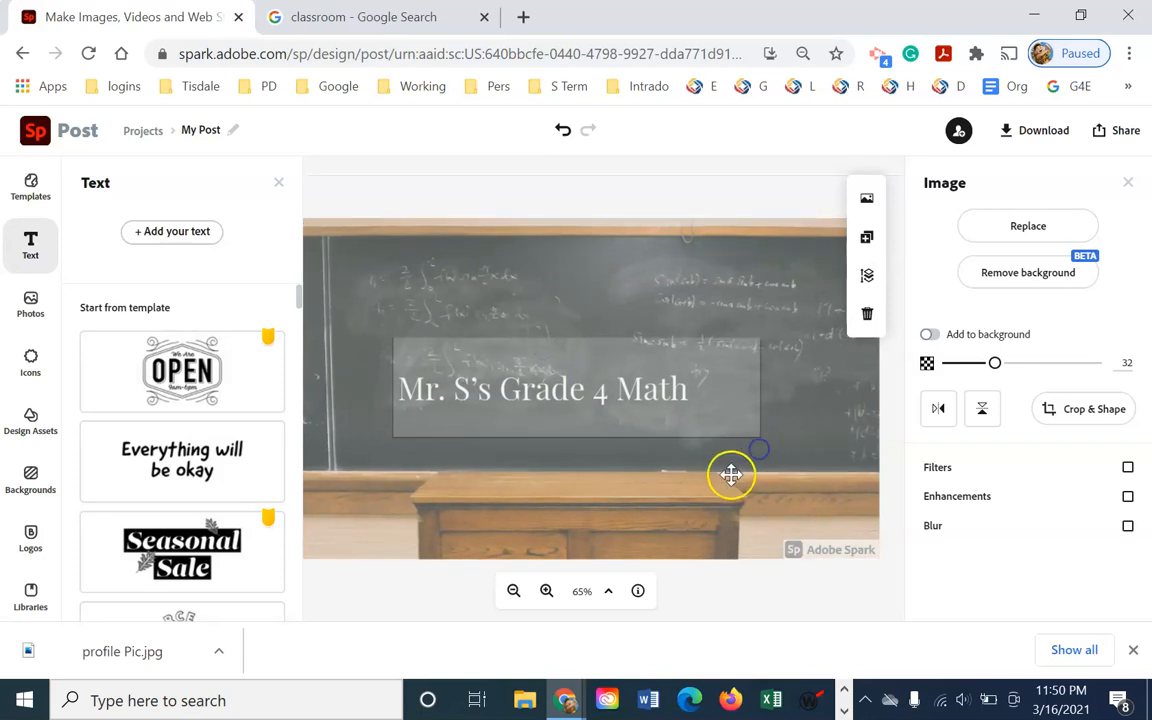
{"action": "left_click_drag", "start_coordinate": [805, 531], "coordinate": [627, 393]}
{"action": "left_click", "coordinate": [605, 399]}
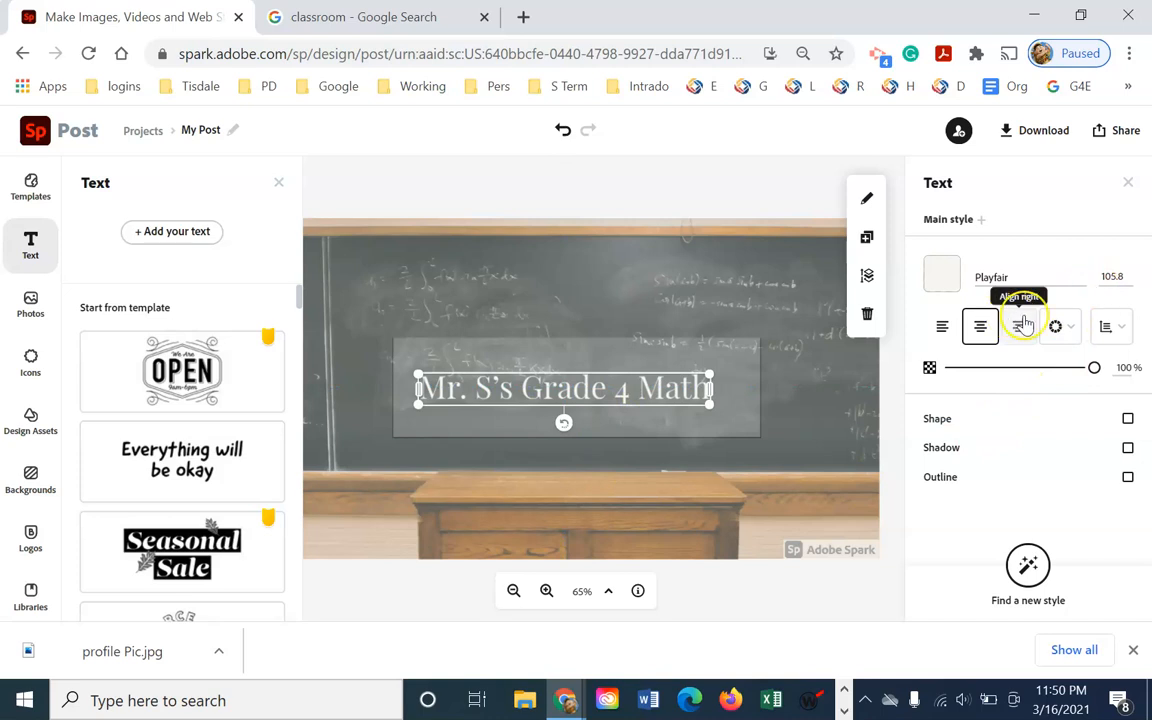
Set the title's font size to 100
{"action": "left_click", "coordinate": [1113, 276]}
{"action": "left_click", "coordinate": [1118, 276]}
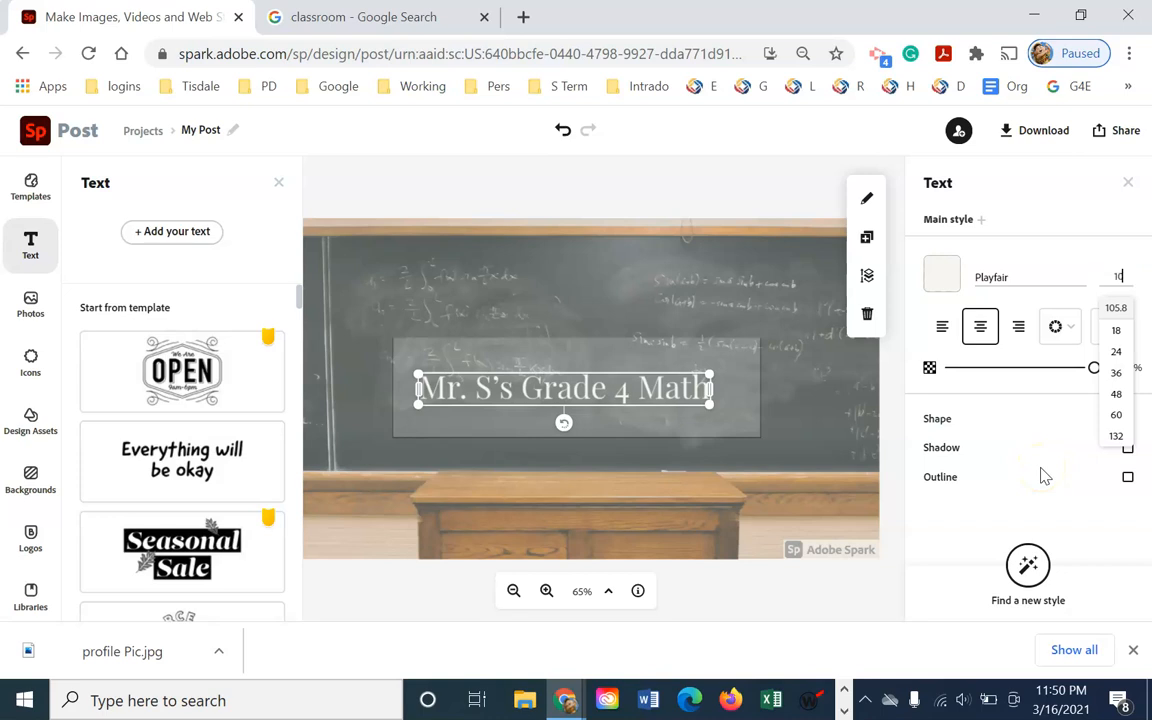
{"action": "type", "text": "100"}
{"action": "key", "text": "Return"}
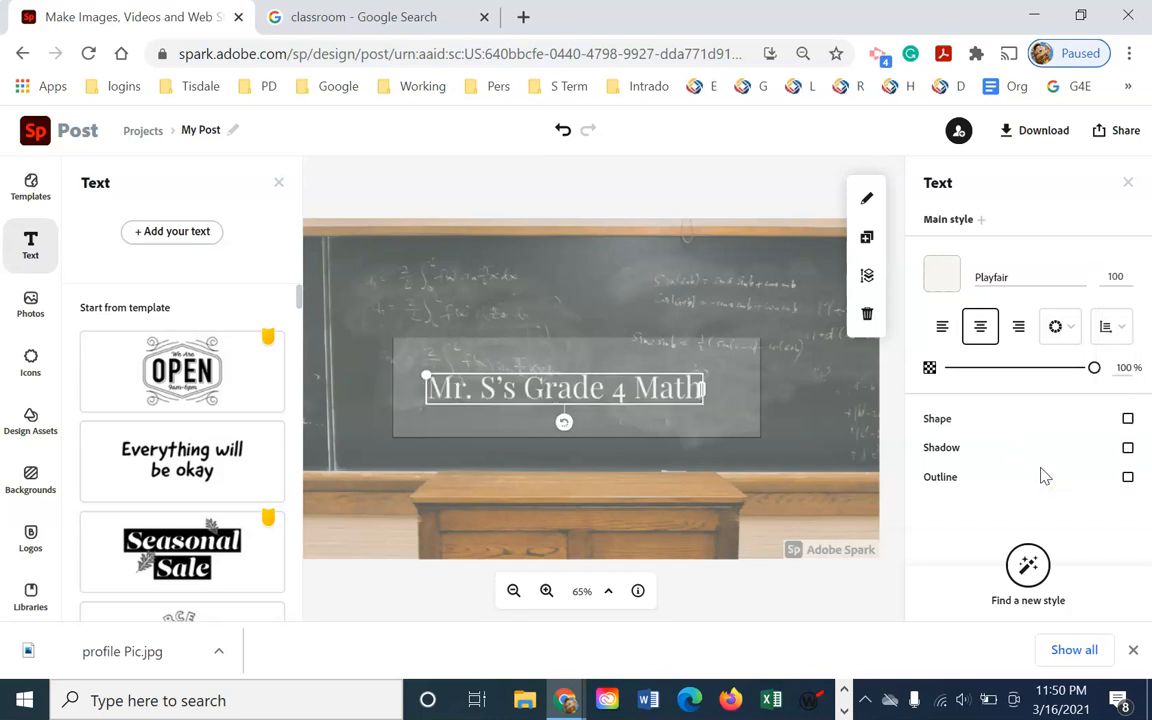
Try Stencil Std Bold, then switch the title font to Wanderlust Shine Regular
{"action": "left_click", "coordinate": [1031, 276]}
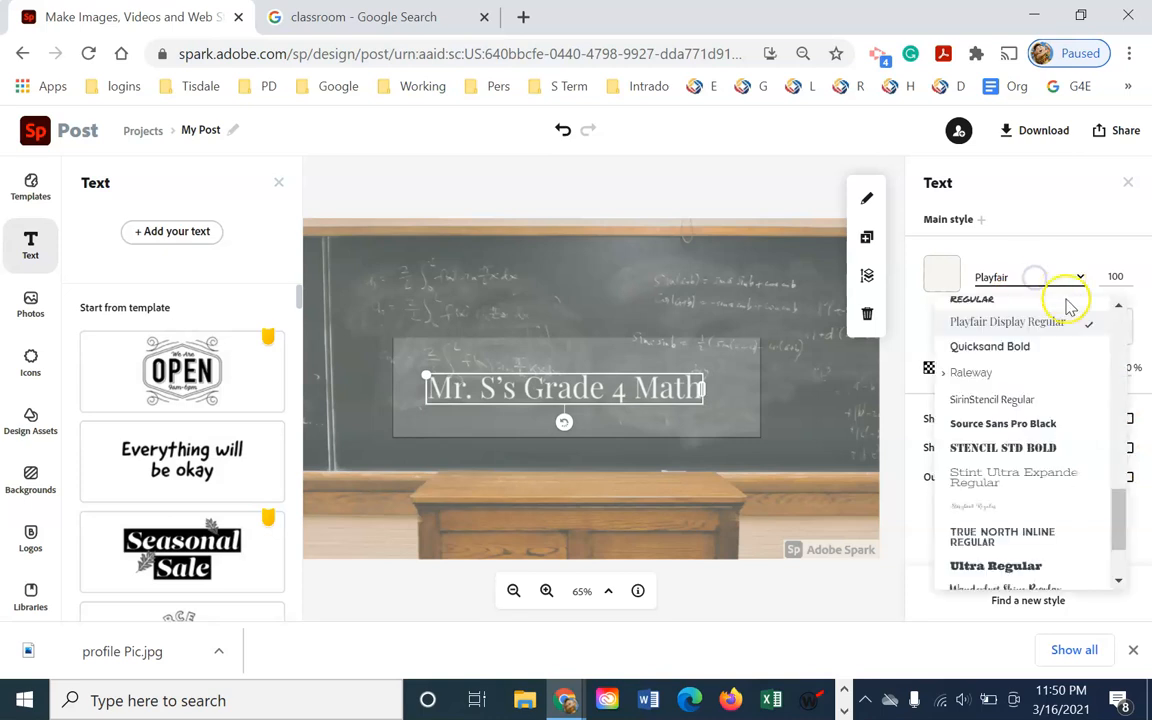
{"action": "left_click", "coordinate": [1054, 447]}
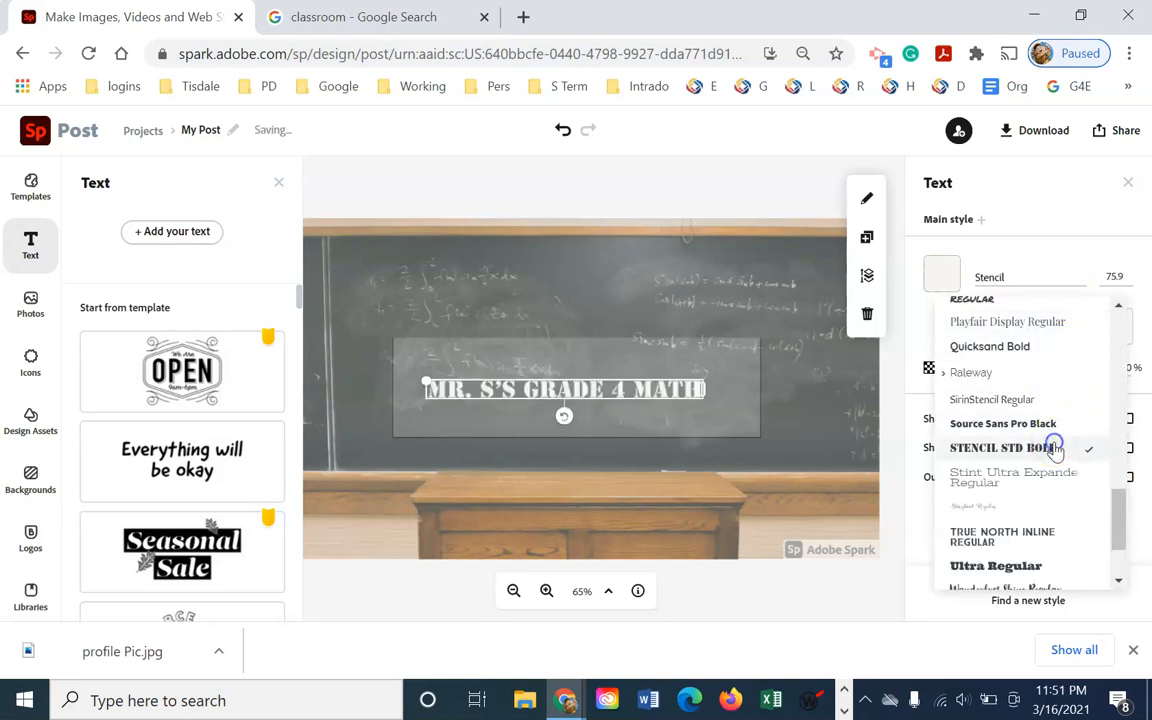
{"action": "left_click", "coordinate": [1041, 277]}
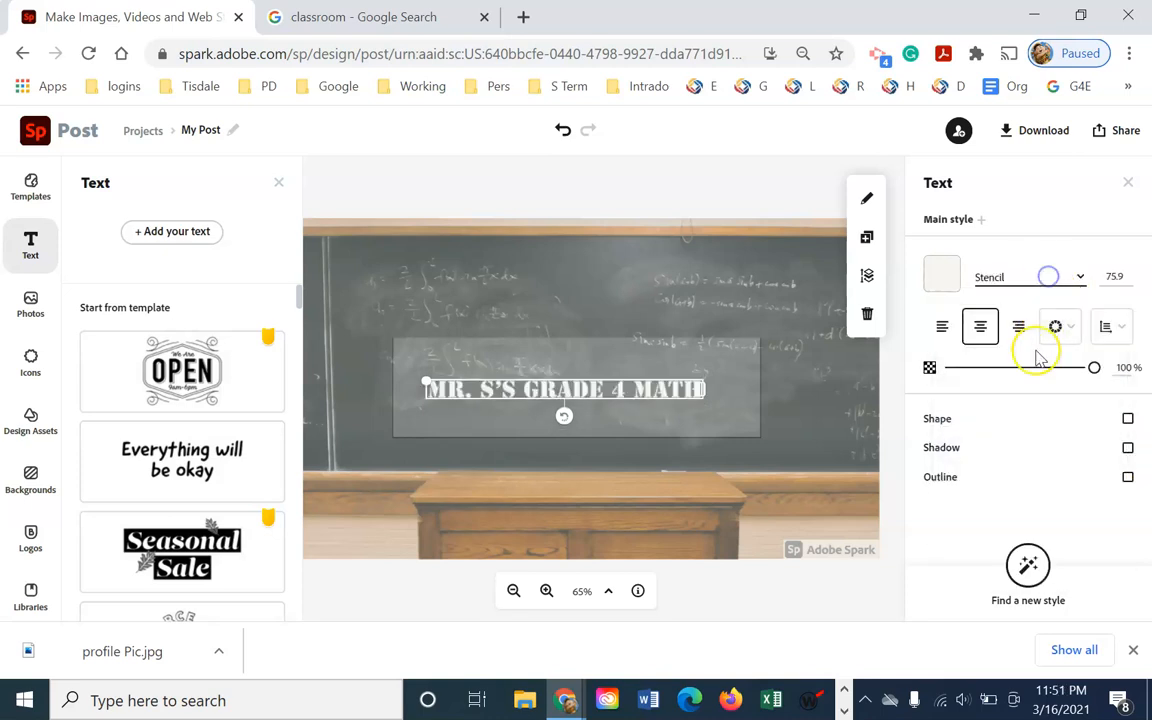
{"action": "left_click", "coordinate": [1082, 278]}
{"action": "scroll", "coordinate": [1055, 445], "scroll_direction": "up", "scroll_amount": 5}
{"action": "scroll", "coordinate": [1055, 447], "scroll_direction": "up", "scroll_amount": 3}
{"action": "scroll", "coordinate": [1052, 450], "scroll_direction": "down", "scroll_amount": 10}
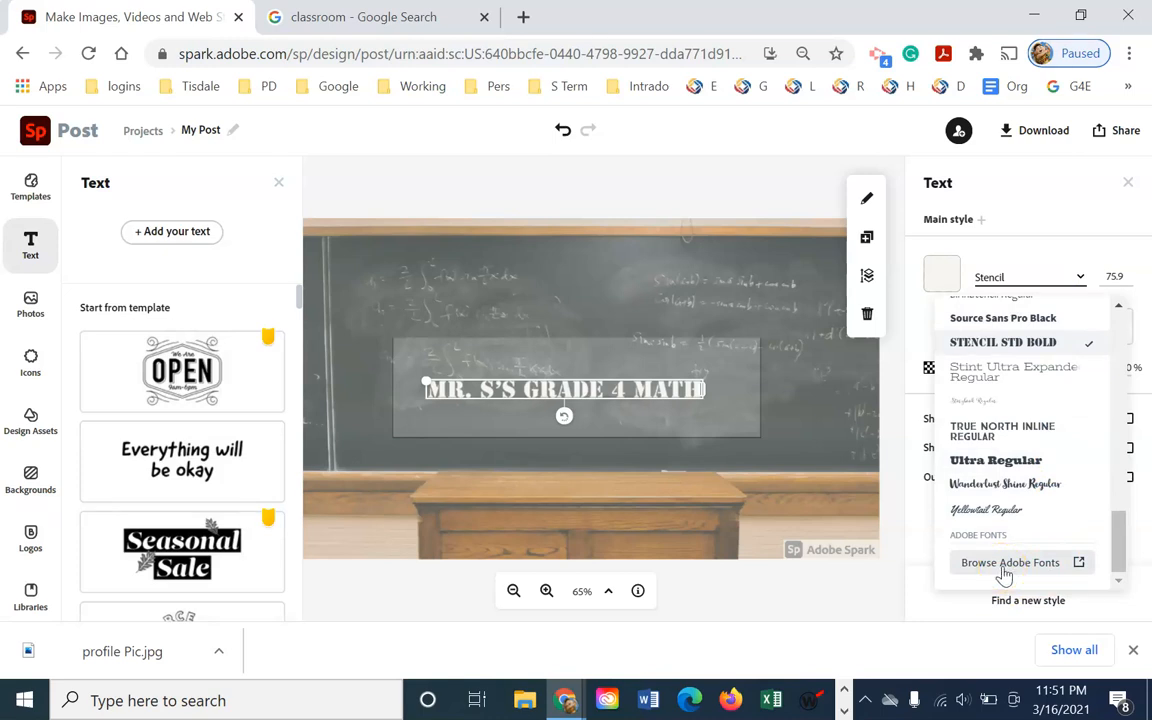
{"action": "left_click", "coordinate": [1010, 488]}
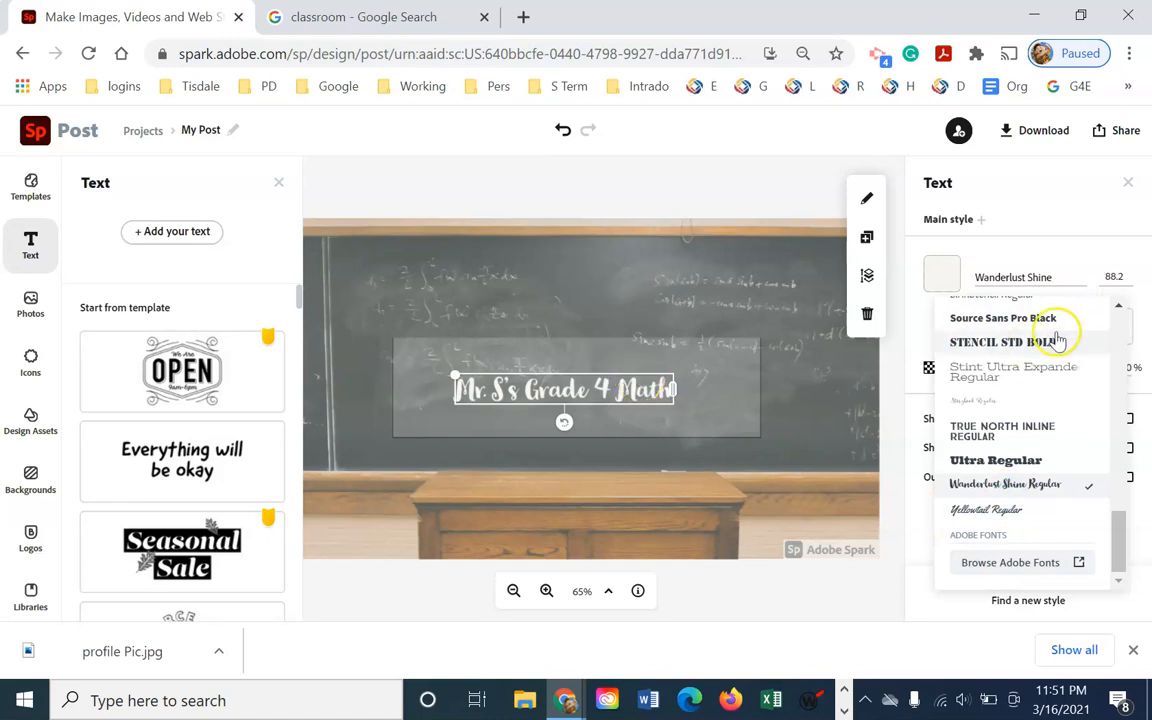
{"action": "left_click", "coordinate": [1118, 277]}
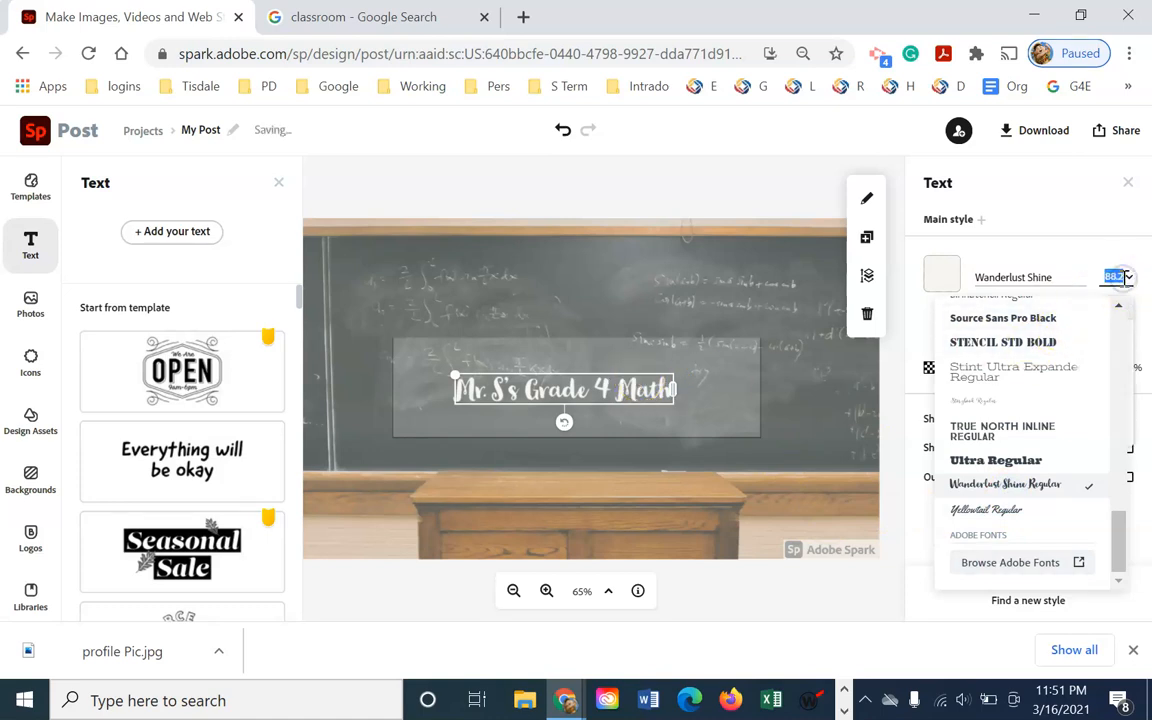
Enter font size 120, try a grid layout, then apply the Magic 'Capitalize & fit' alignment
{"action": "type", "text": "120"}
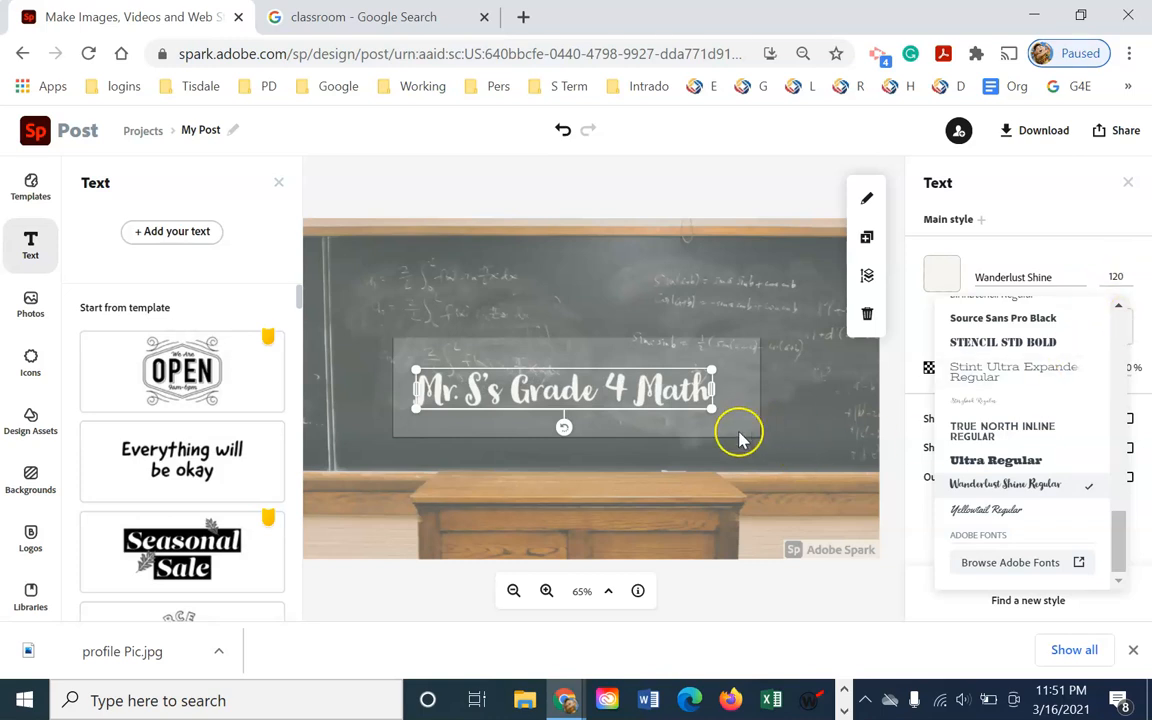
{"action": "left_click", "coordinate": [1048, 228]}
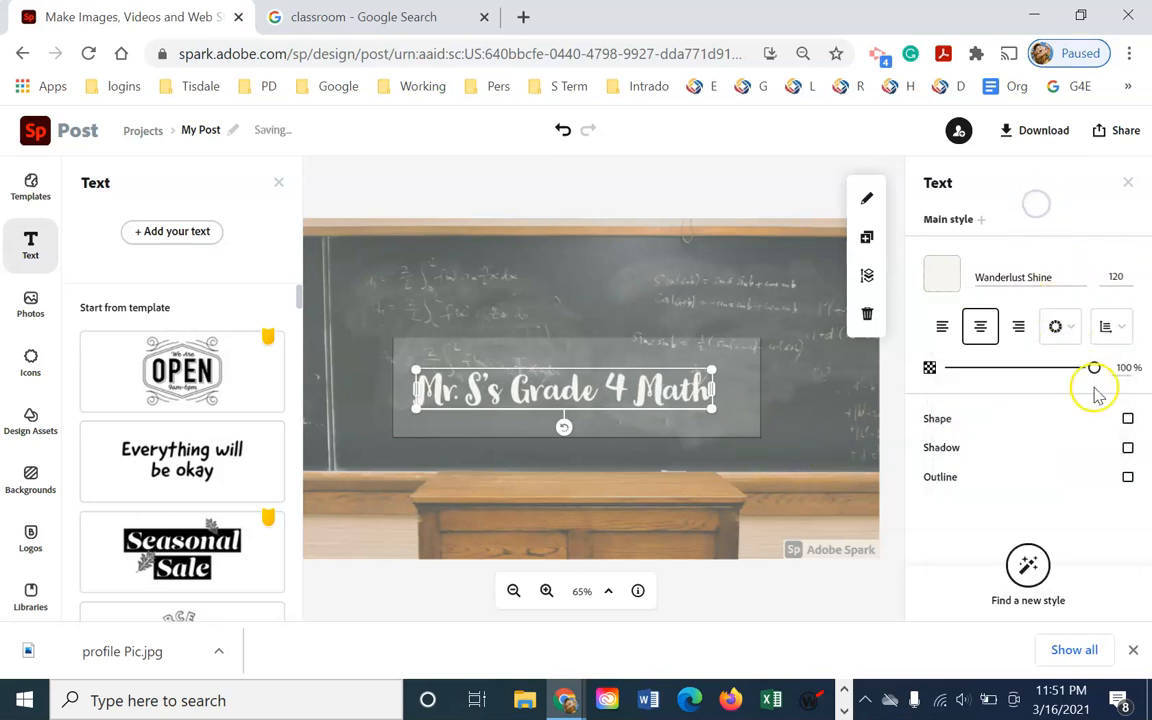
{"action": "left_click", "coordinate": [1075, 331]}
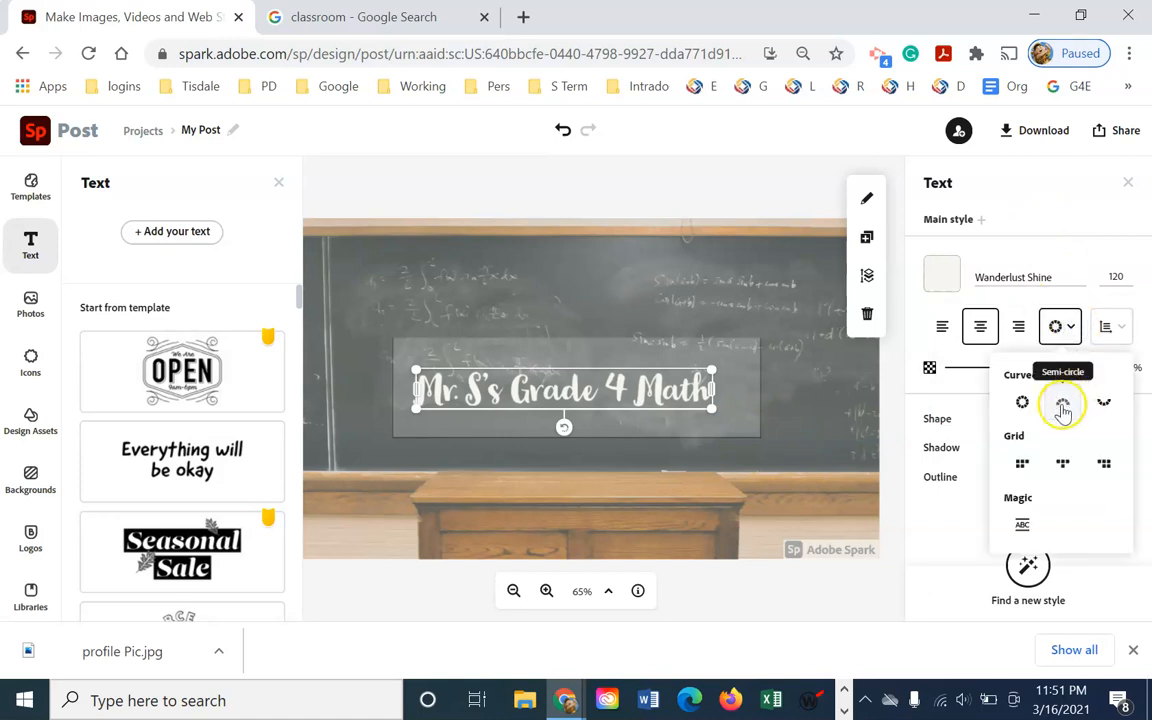
{"action": "left_click", "coordinate": [1023, 466]}
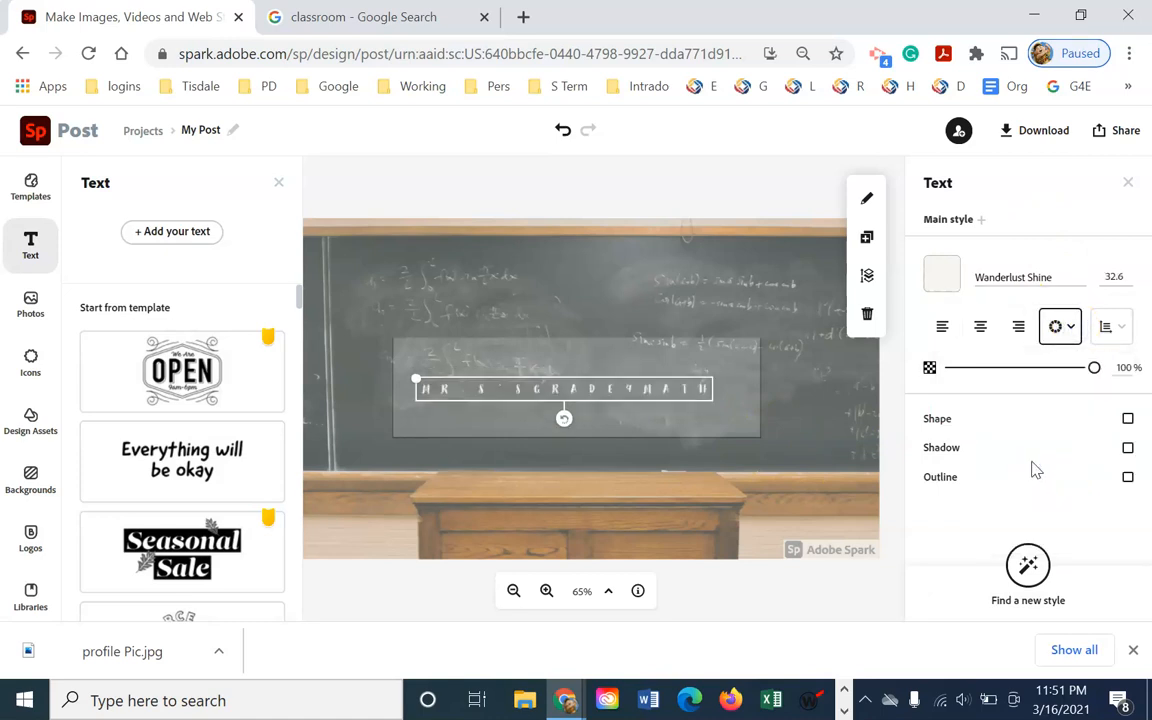
{"action": "left_click", "coordinate": [1071, 329]}
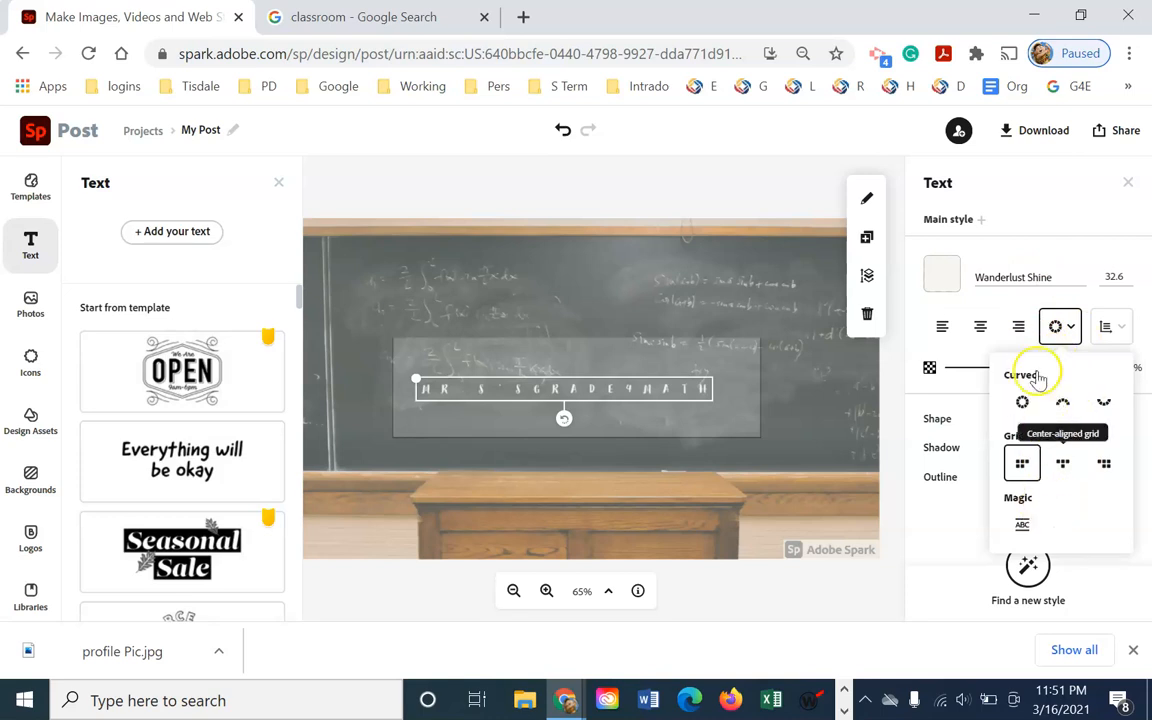
{"action": "left_click", "coordinate": [1020, 523]}
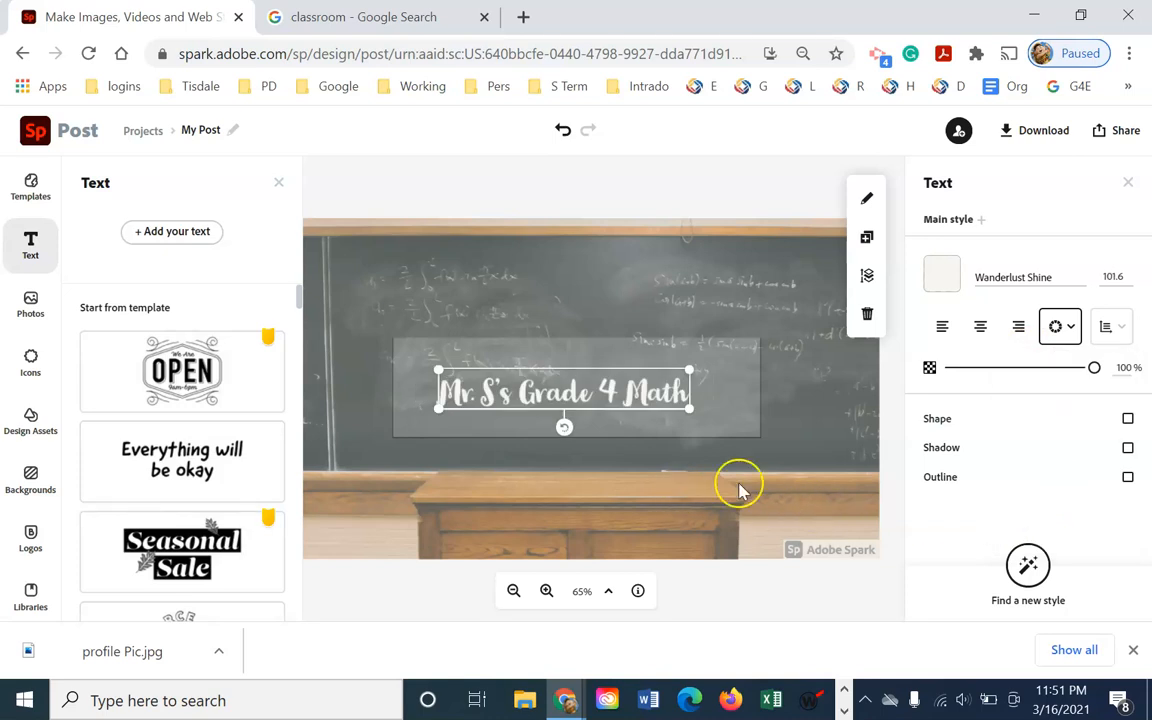
Widen the title's letter spacing and add a pale yellow shadow at 100 opacity
{"action": "left_click", "coordinate": [1118, 328]}
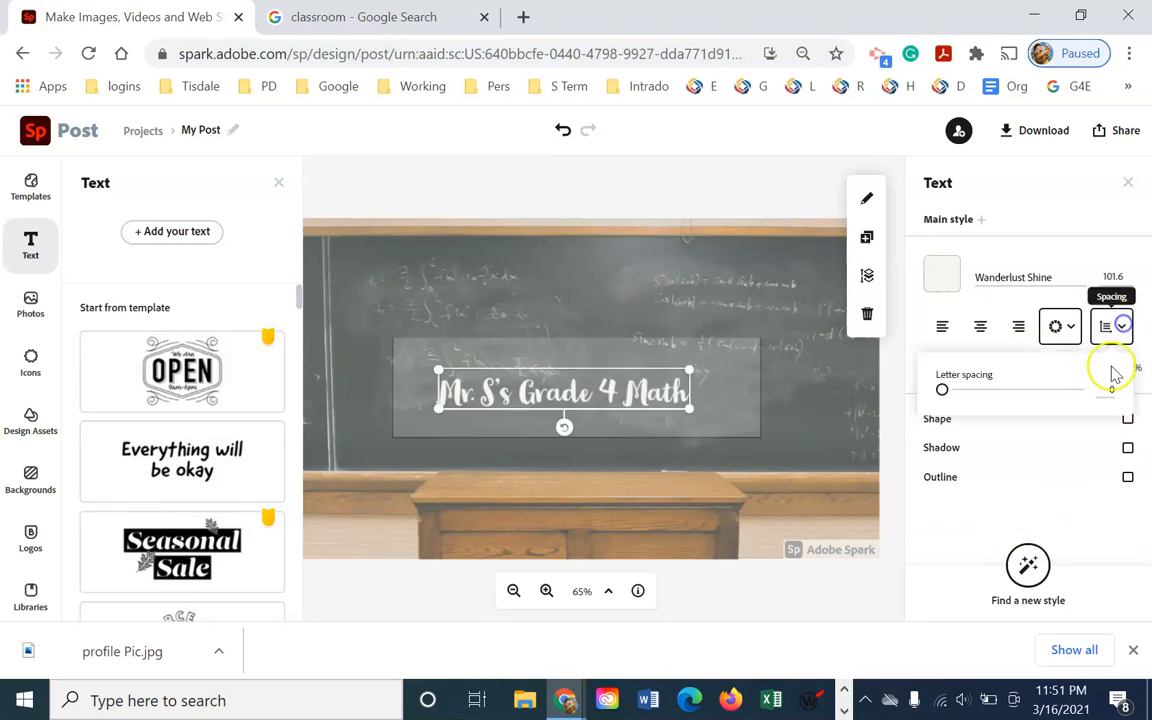
{"action": "mouse_move", "coordinate": [942, 395]}
{"action": "left_mouse_down"}
{"action": "mouse_move", "coordinate": [1003, 389]}
{"action": "mouse_move", "coordinate": [957, 390]}
{"action": "left_mouse_up"}
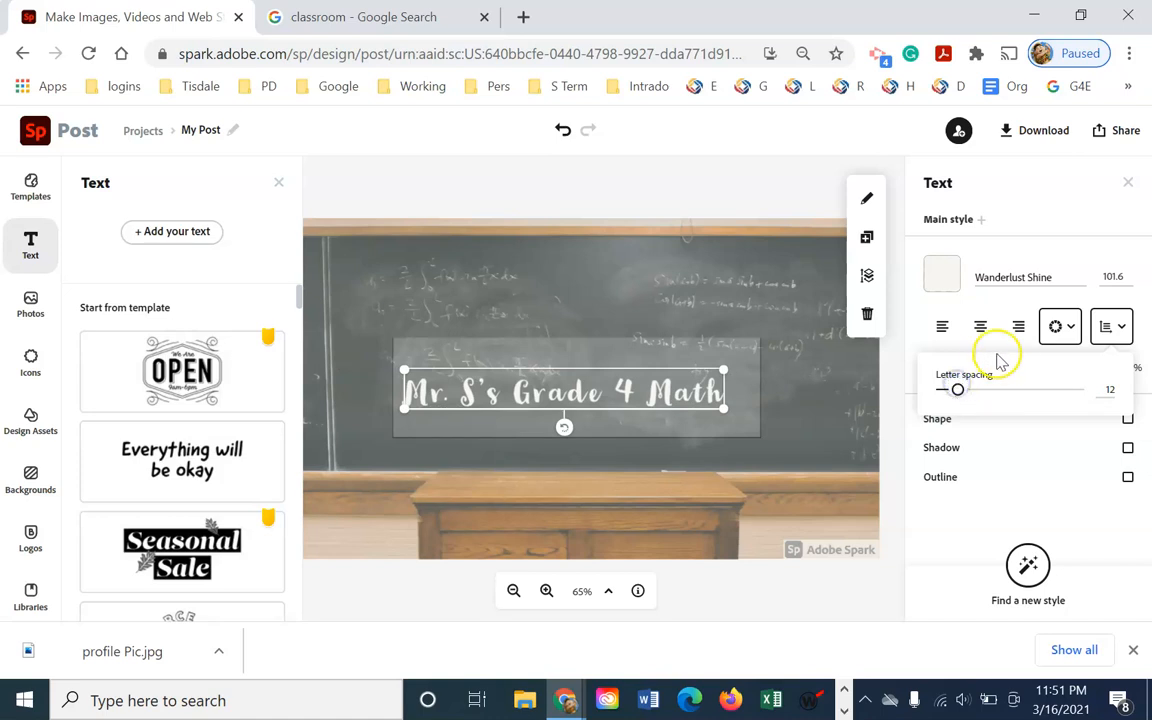
{"action": "left_click", "coordinate": [1072, 452]}
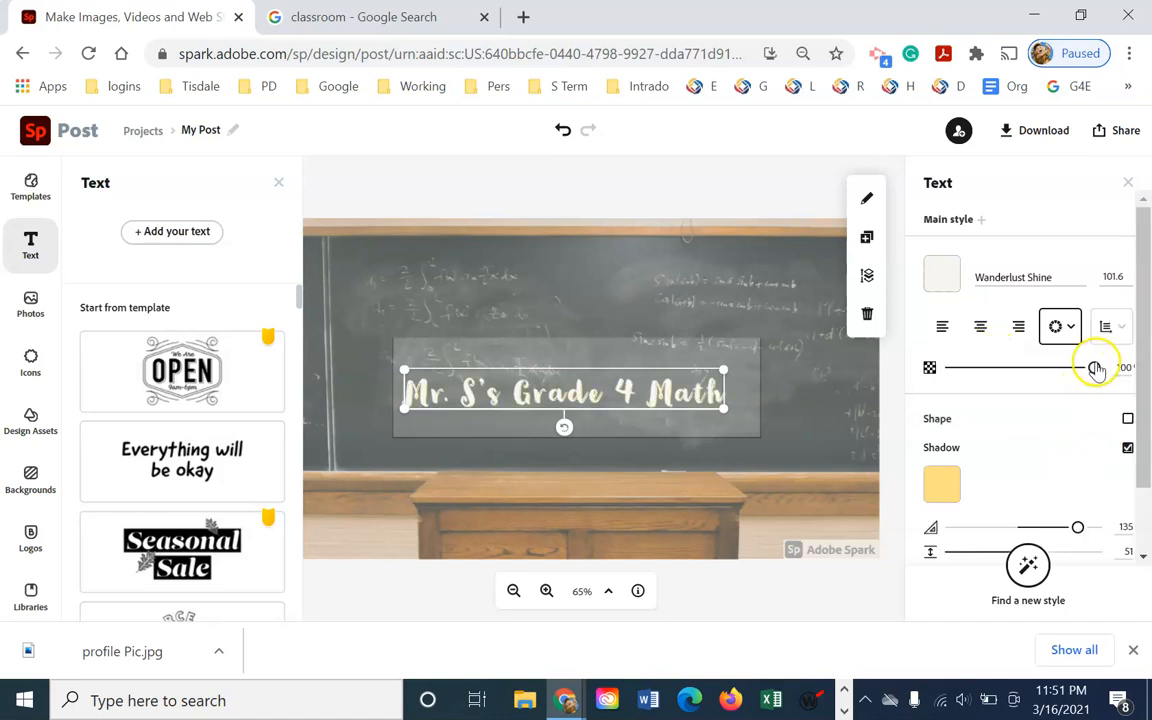
{"action": "mouse_move", "coordinate": [1078, 370]}
{"action": "left_mouse_down"}
{"action": "mouse_move", "coordinate": [978, 369]}
{"action": "mouse_move", "coordinate": [1084, 368]}
{"action": "left_mouse_up"}
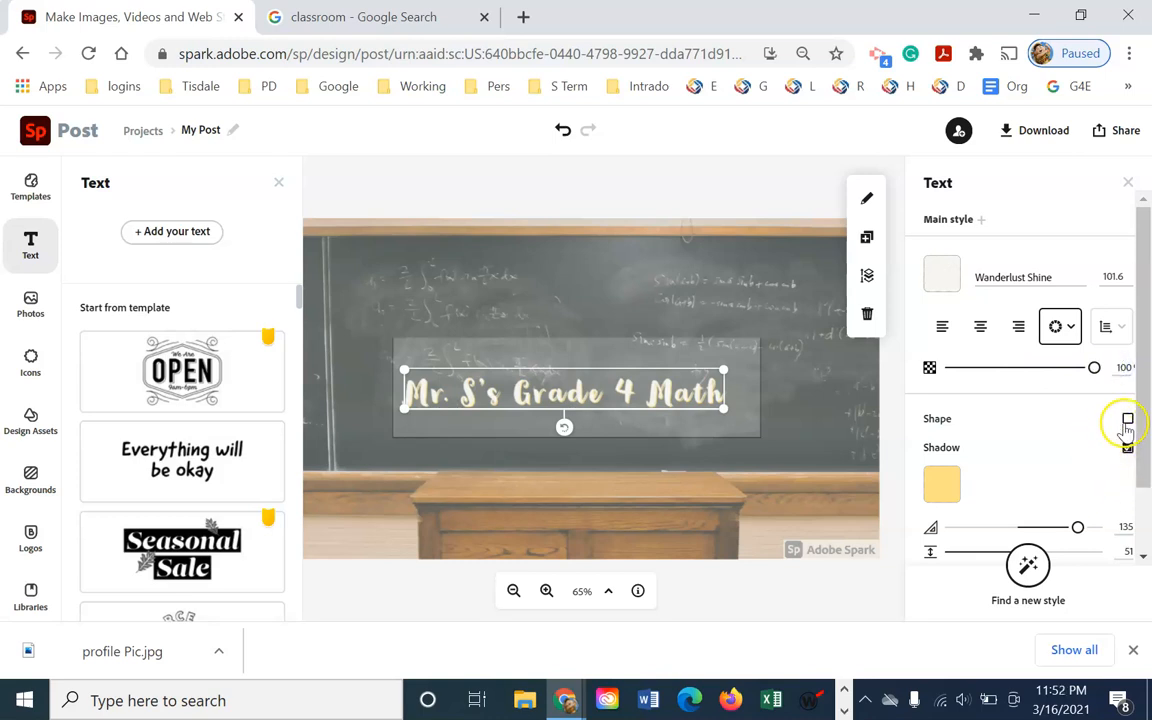
Add a background shape behind the title and colour it orange #FF9966
{"action": "left_click", "coordinate": [1128, 420]}
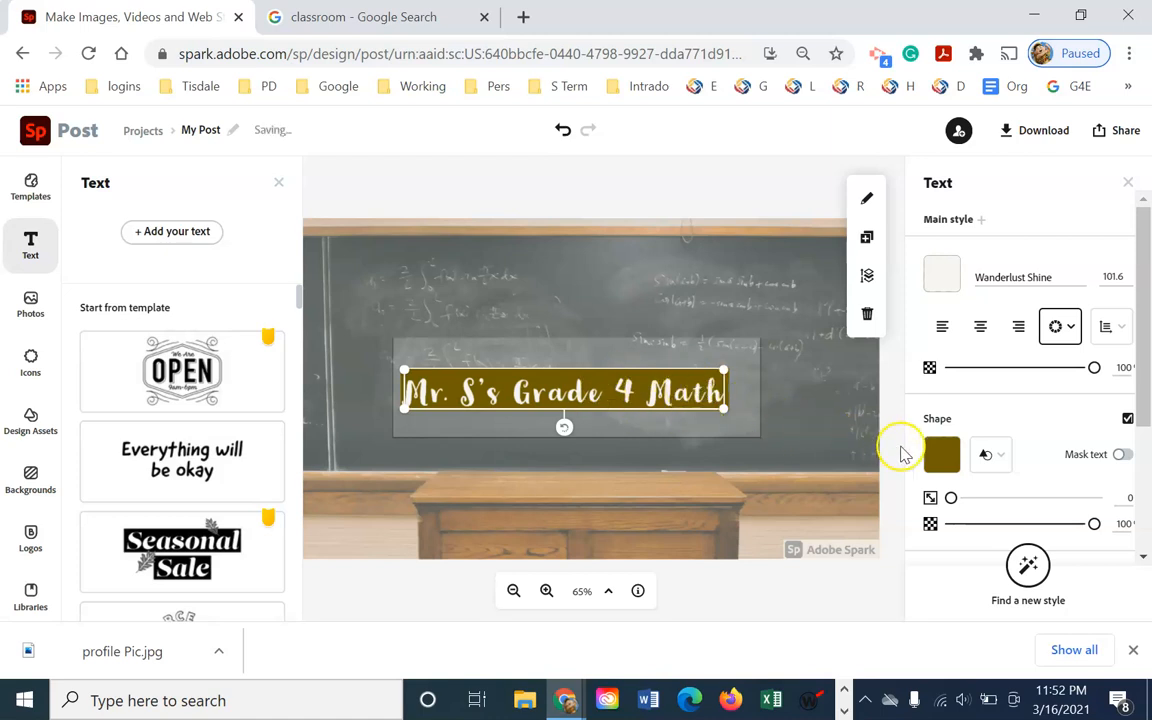
{"action": "left_click", "coordinate": [942, 454]}
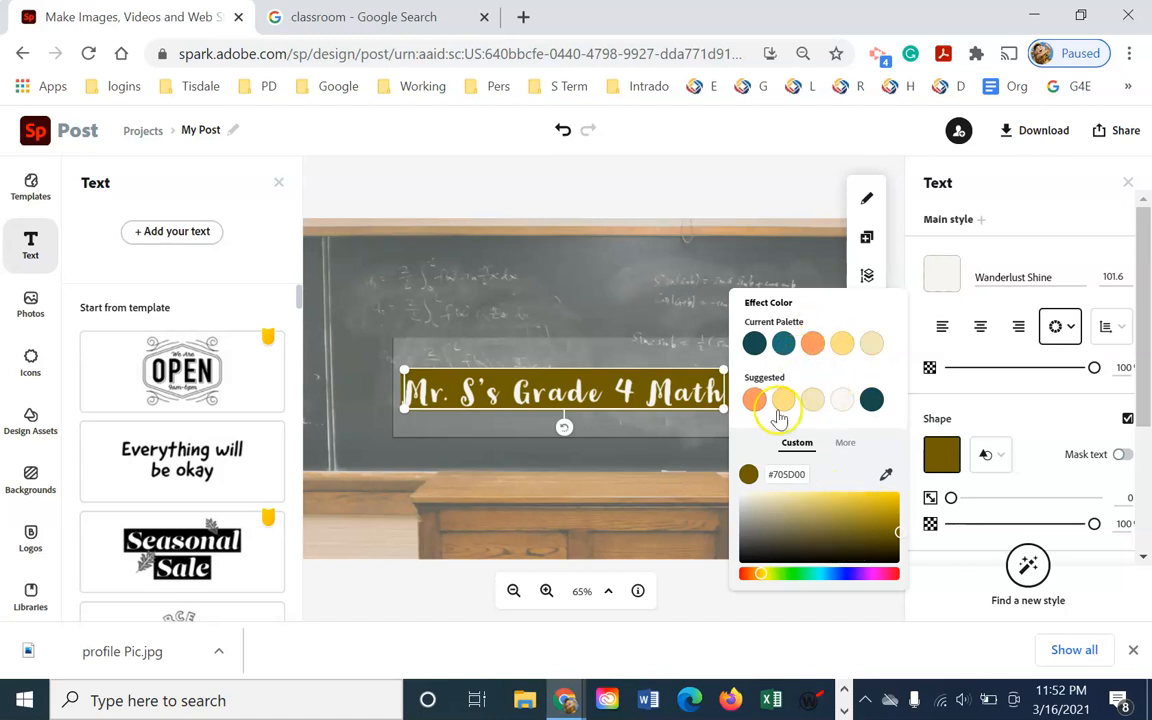
{"action": "left_click", "coordinate": [841, 345]}
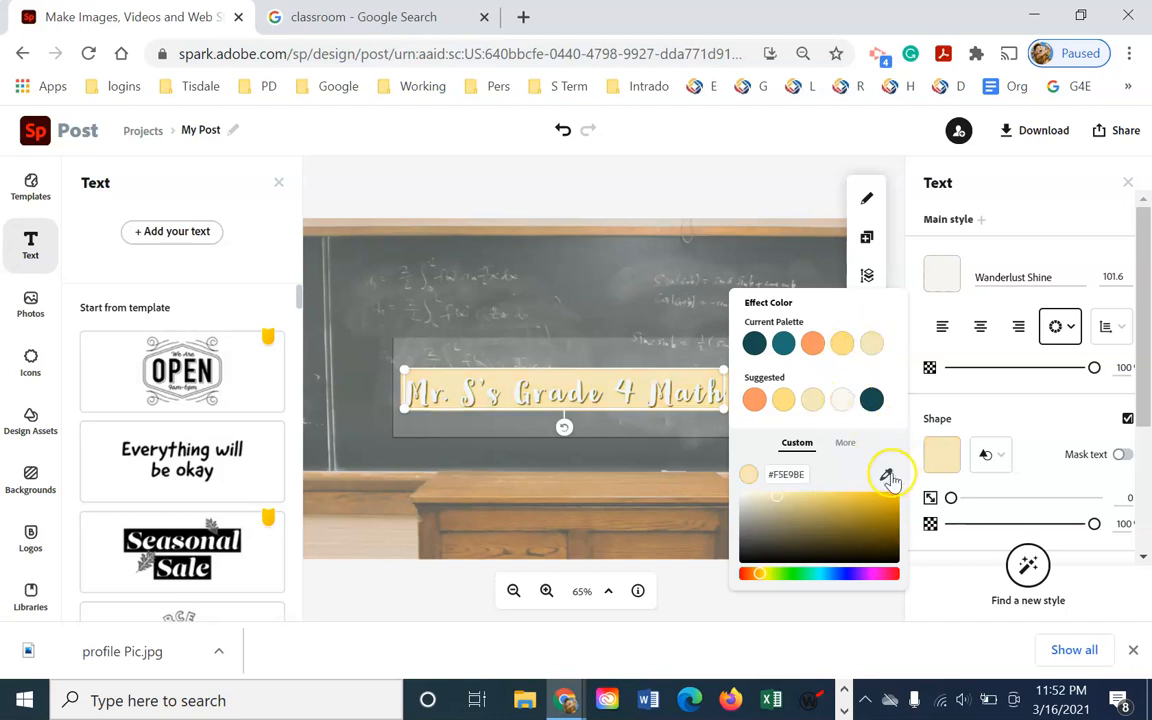
{"action": "left_click", "coordinate": [754, 401]}
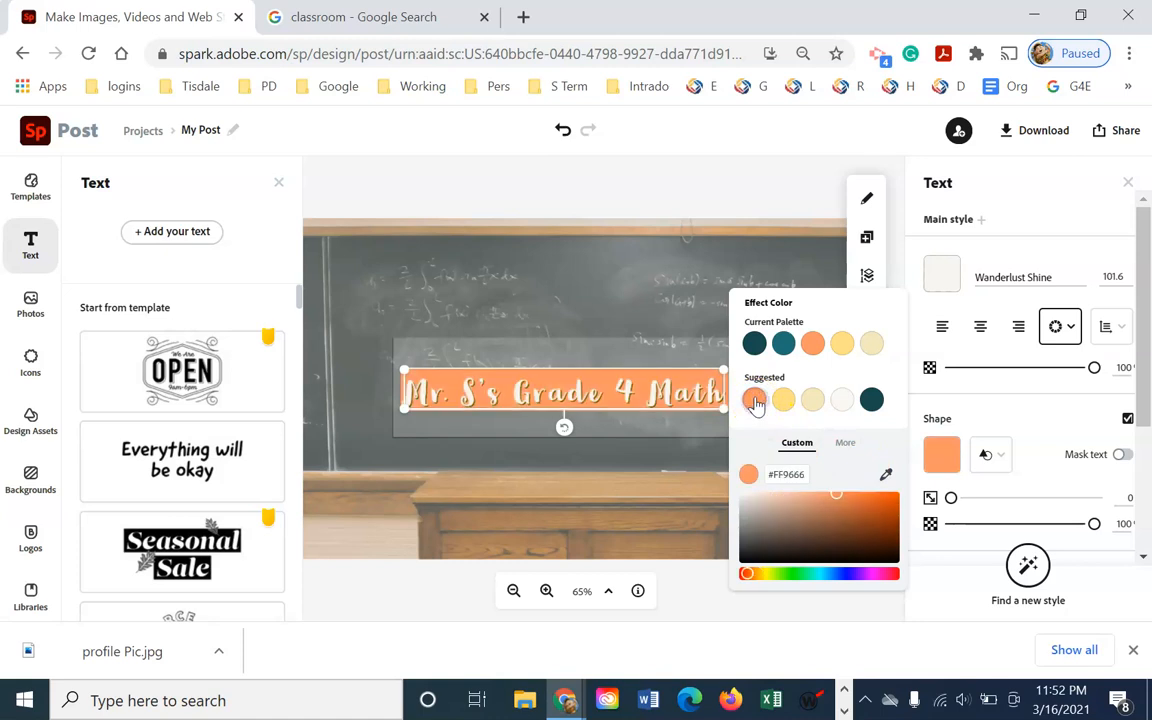
{"action": "left_click", "coordinate": [766, 160]}
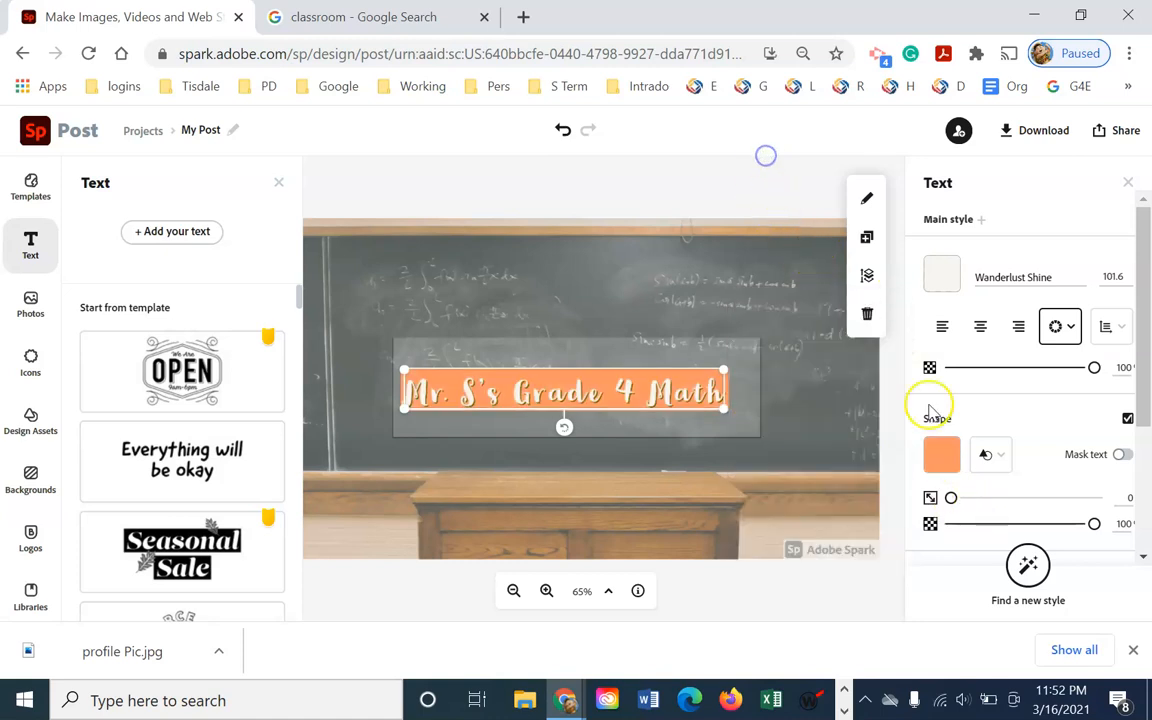
Make the shape a notched ribbon banner and move the title higher
{"action": "left_click", "coordinate": [1005, 457]}
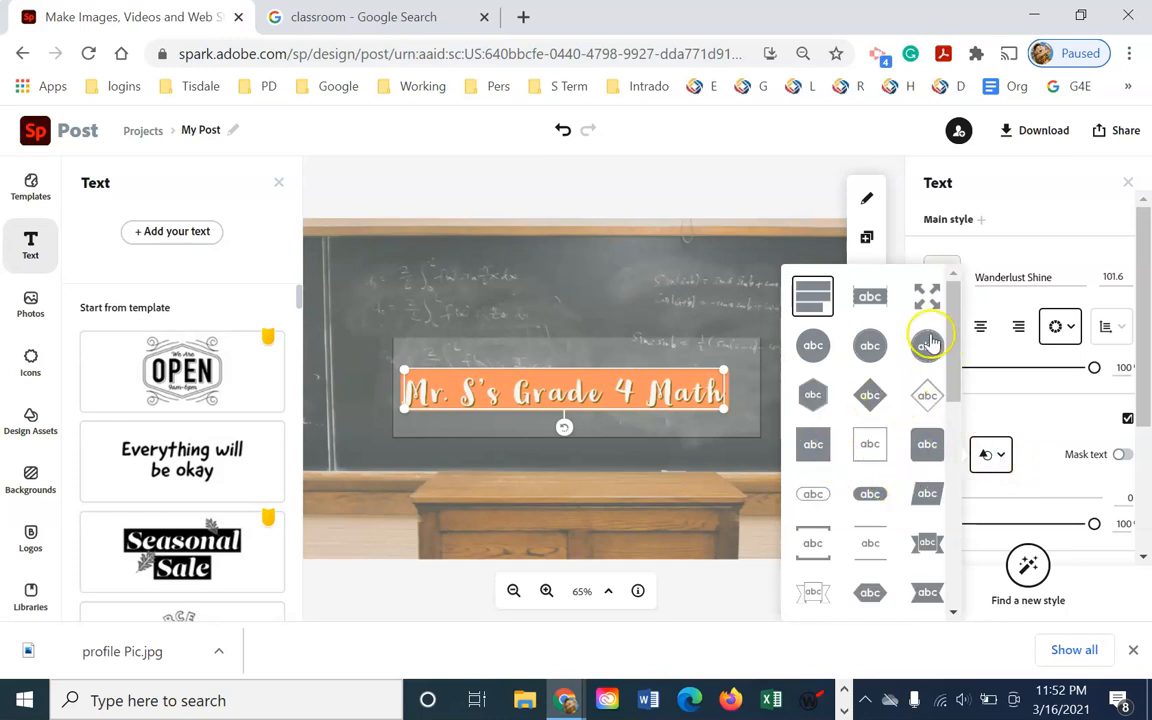
{"action": "left_click_drag", "start_coordinate": [953, 347], "coordinate": [962, 425]}
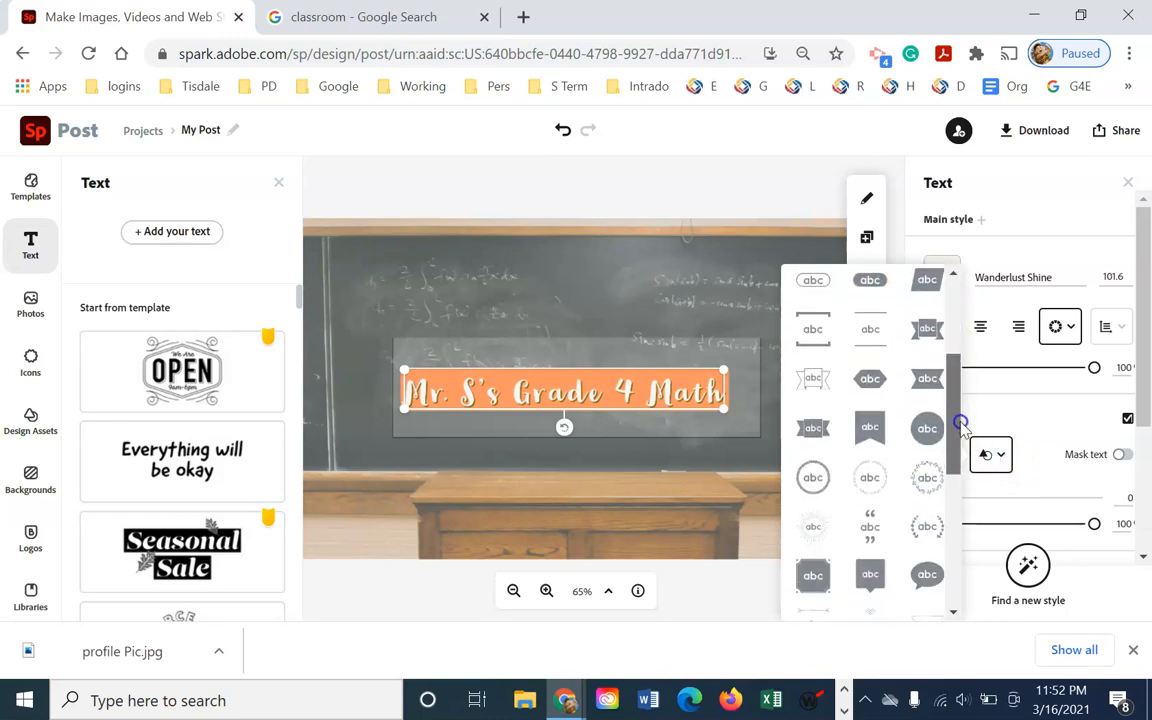
{"action": "left_click", "coordinate": [874, 424]}
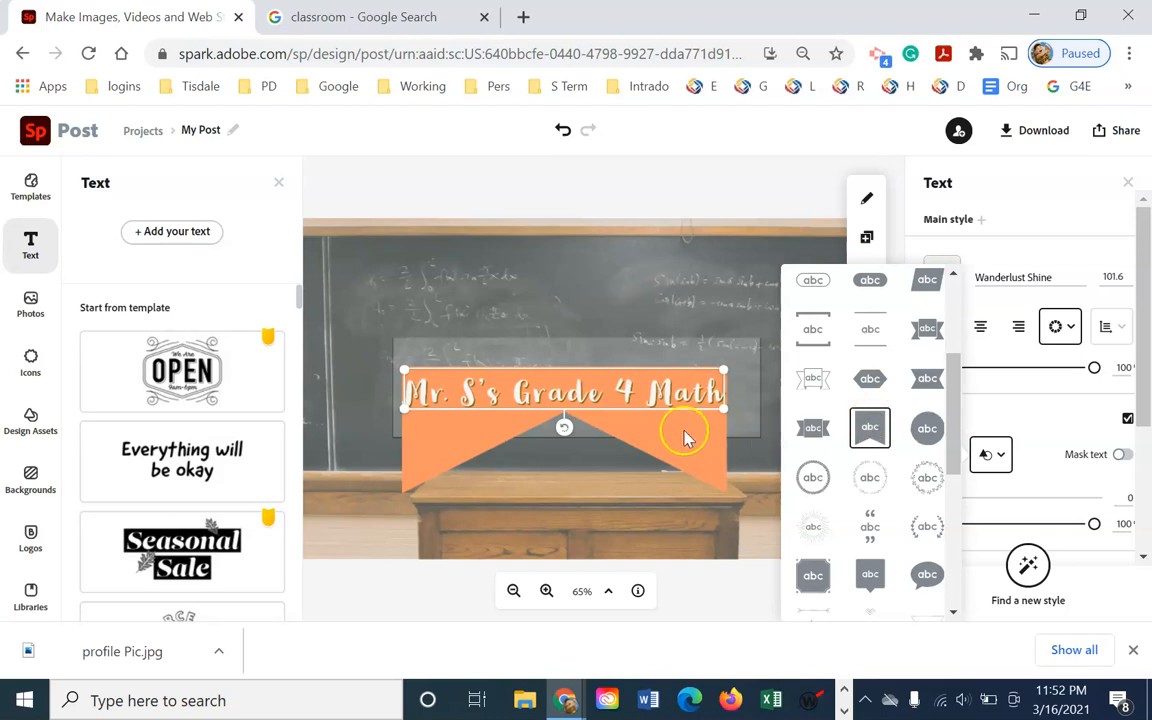
{"action": "left_click_drag", "start_coordinate": [638, 395], "coordinate": [654, 371]}
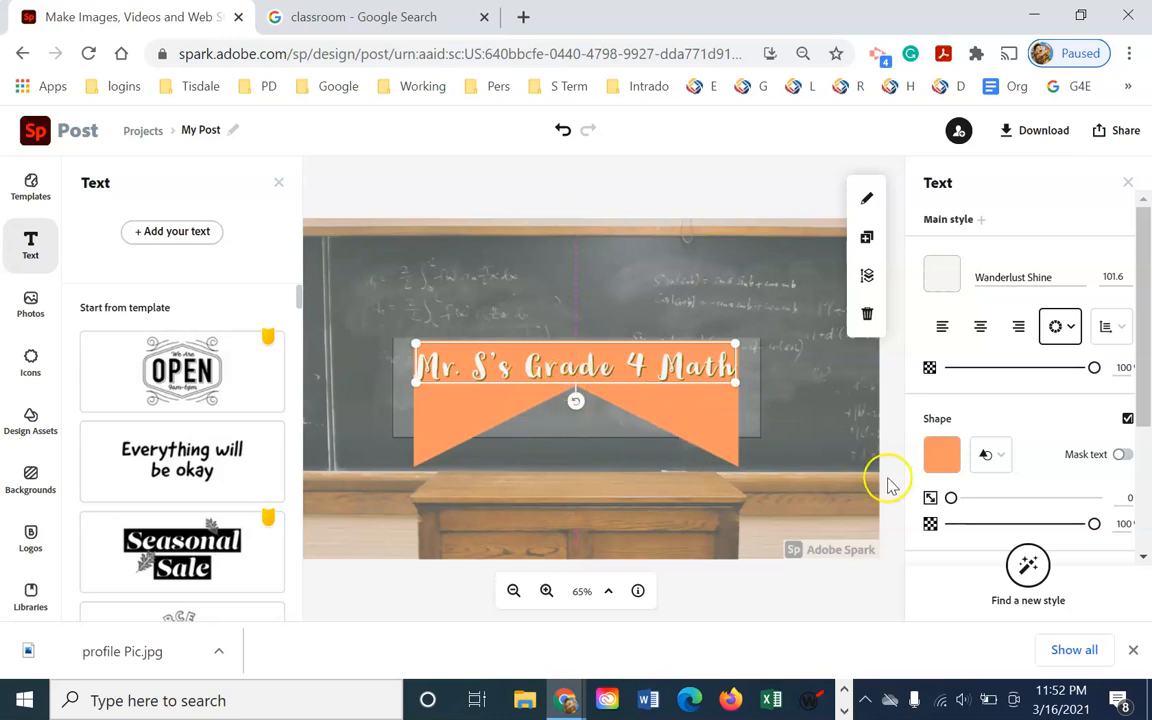
Swap the ribbon for ornamental lines-and-dots dividers and nudge the title slightly down
{"action": "left_click", "coordinate": [995, 457]}
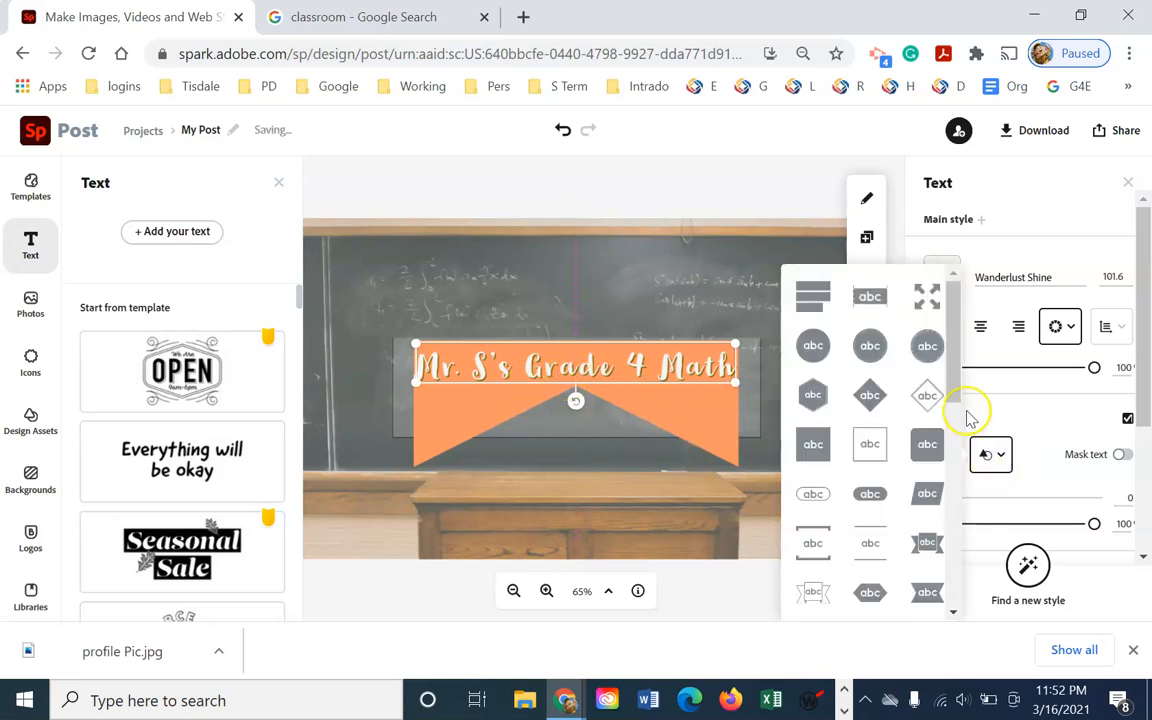
{"action": "left_click_drag", "start_coordinate": [956, 373], "coordinate": [982, 527]}
{"action": "left_click", "coordinate": [871, 482]}
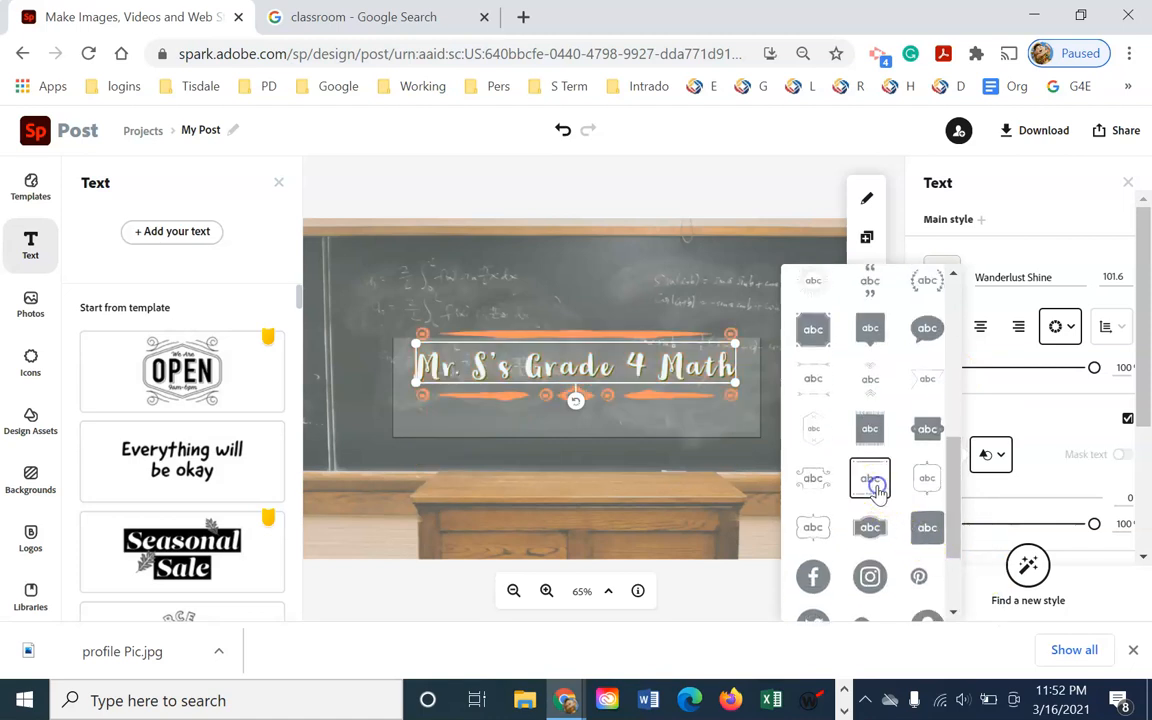
{"action": "left_click_drag", "start_coordinate": [609, 390], "coordinate": [612, 410]}
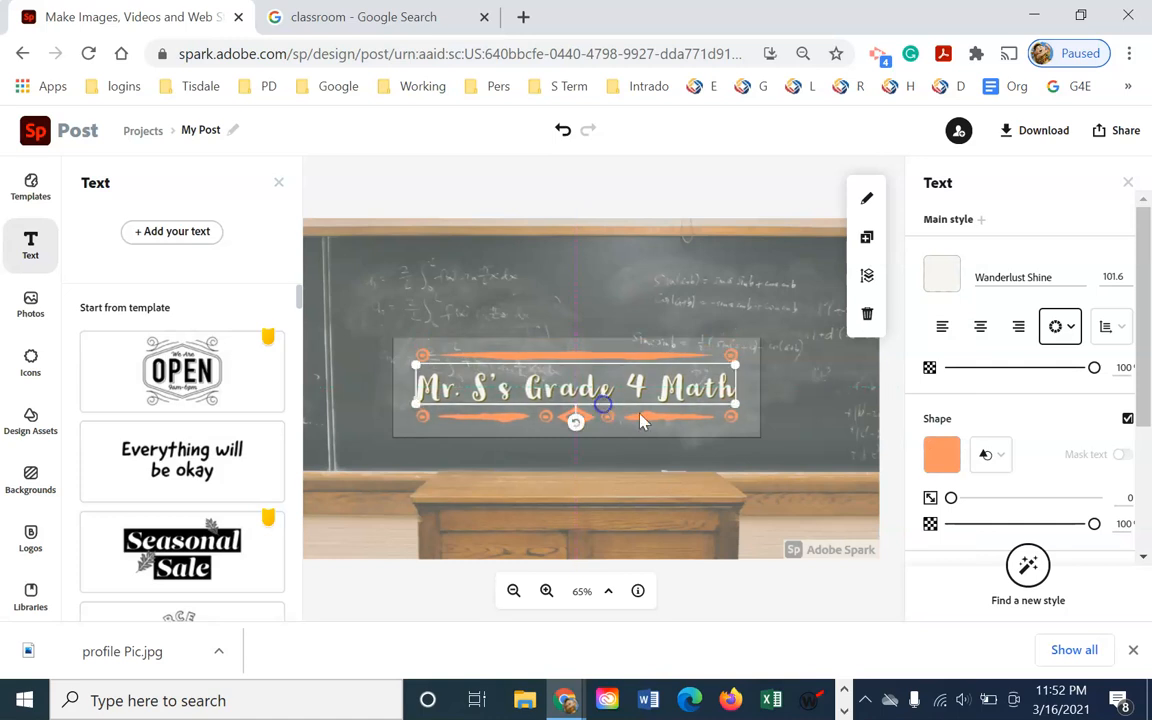
Colour the ornaments off-white #F7F6F1 after trying olive and teal
{"action": "left_click", "coordinate": [943, 457]}
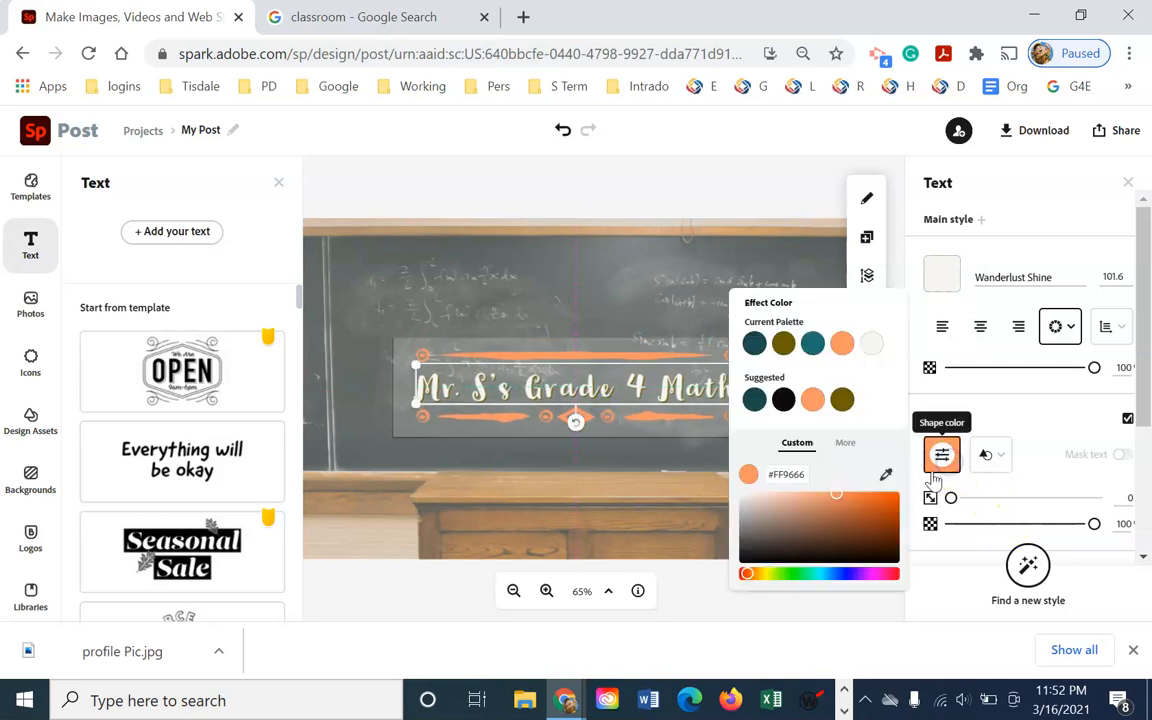
{"action": "left_click", "coordinate": [786, 347]}
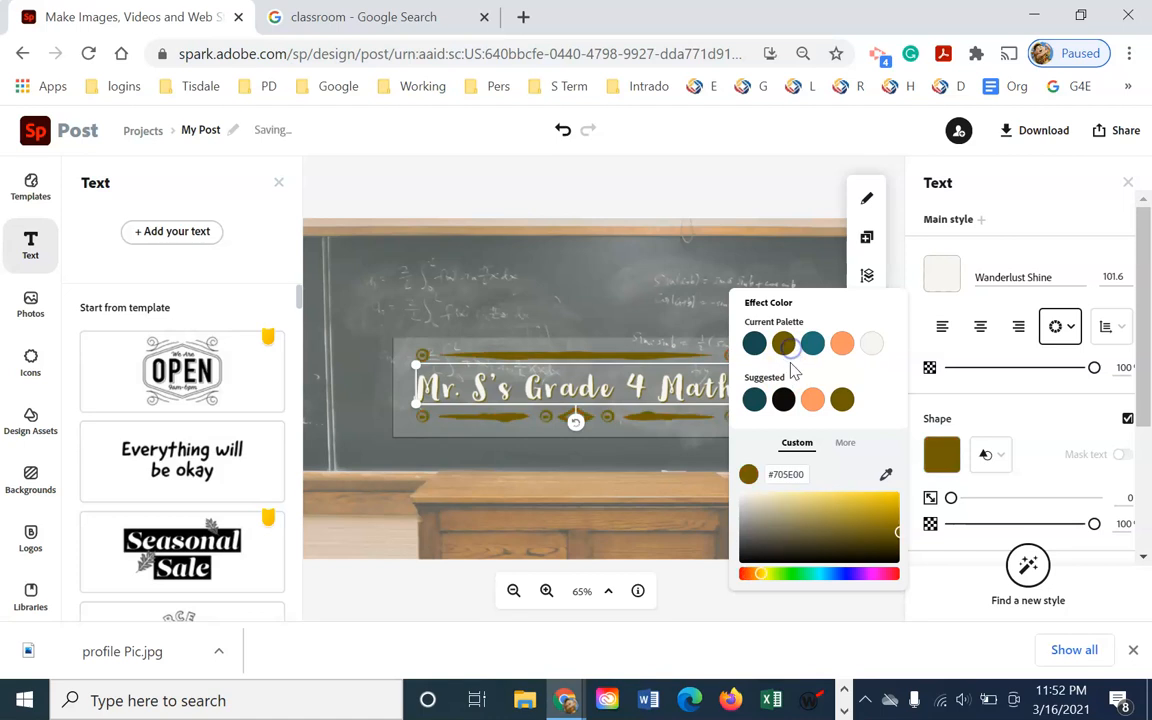
{"action": "left_click", "coordinate": [755, 345]}
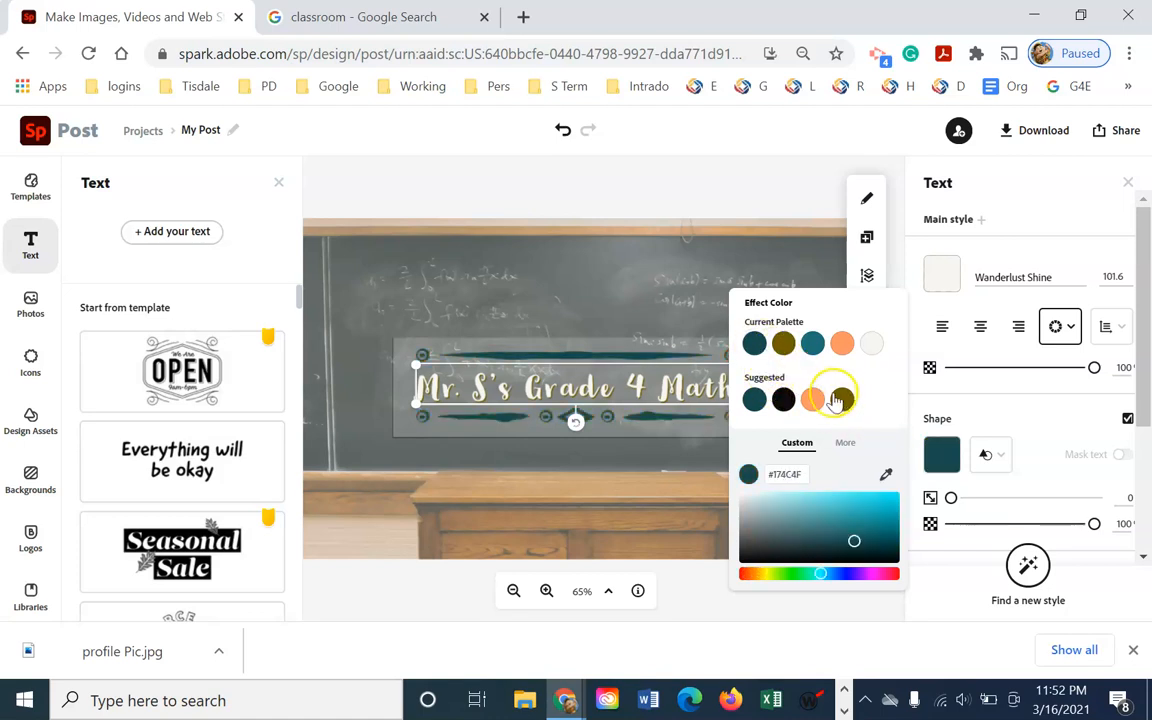
{"action": "left_click", "coordinate": [869, 345]}
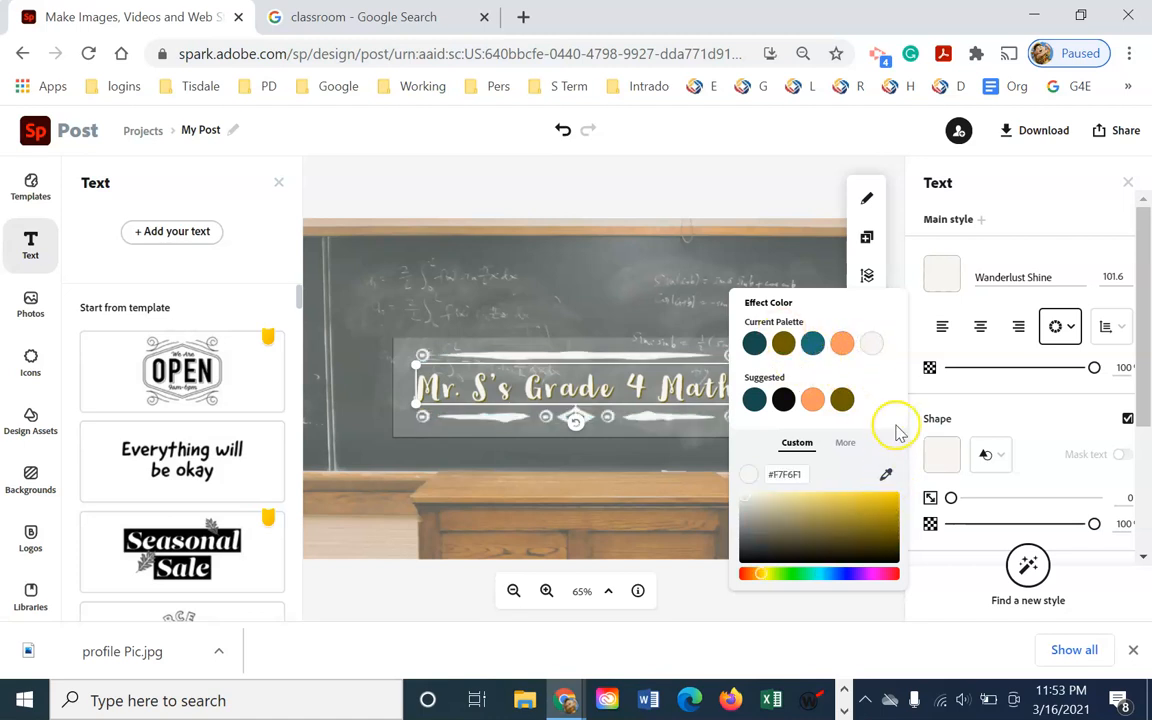
{"action": "left_click", "coordinate": [675, 167]}
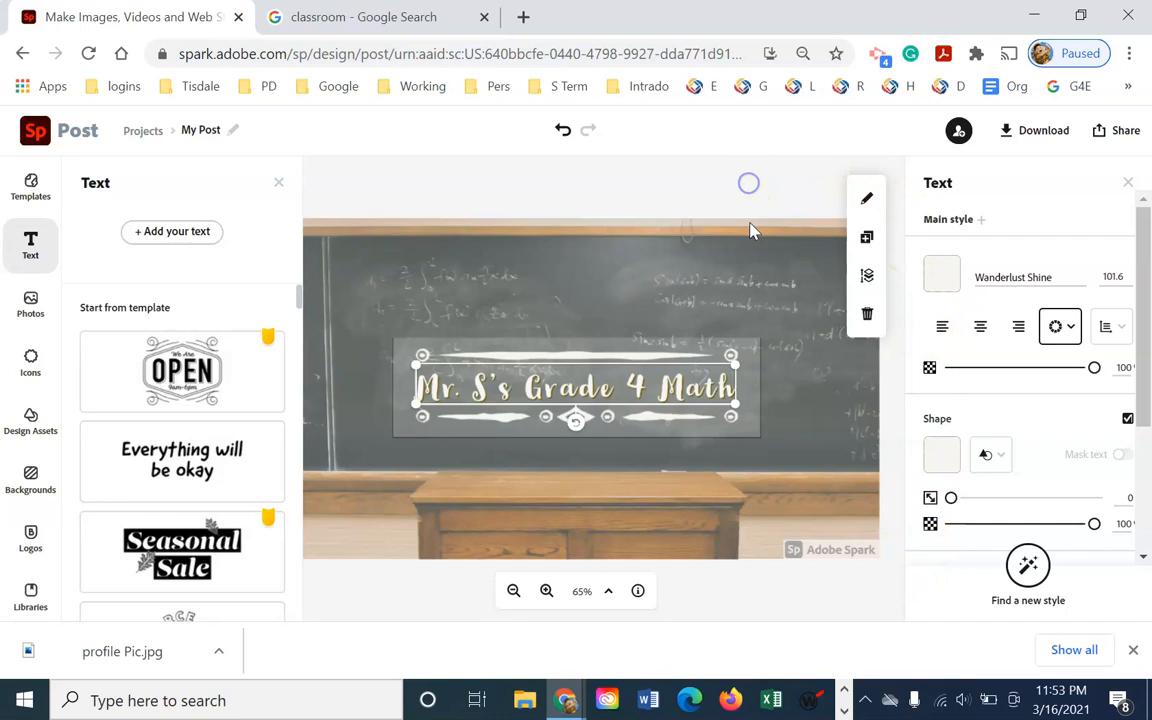
Tilt the title banner about 20° and then undo the rotation
{"action": "left_click_drag", "start_coordinate": [1143, 445], "coordinate": [1147, 518]}
{"action": "left_click", "coordinate": [657, 388]}
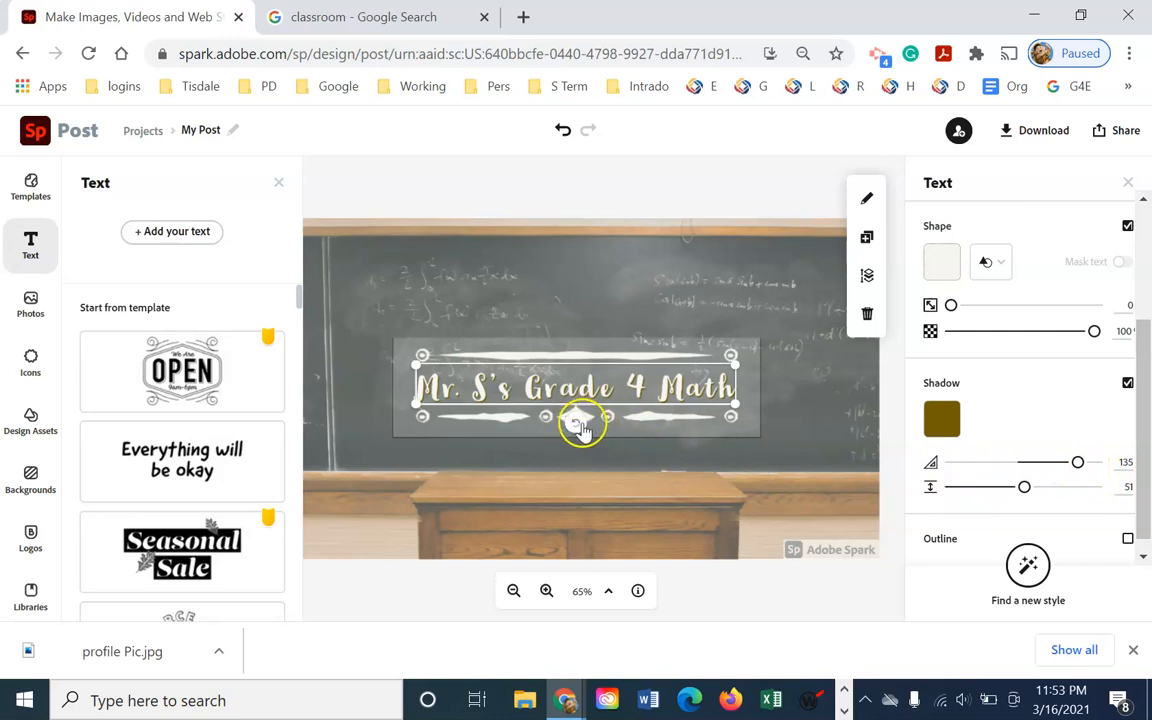
{"action": "left_click_drag", "start_coordinate": [584, 420], "coordinate": [593, 428]}
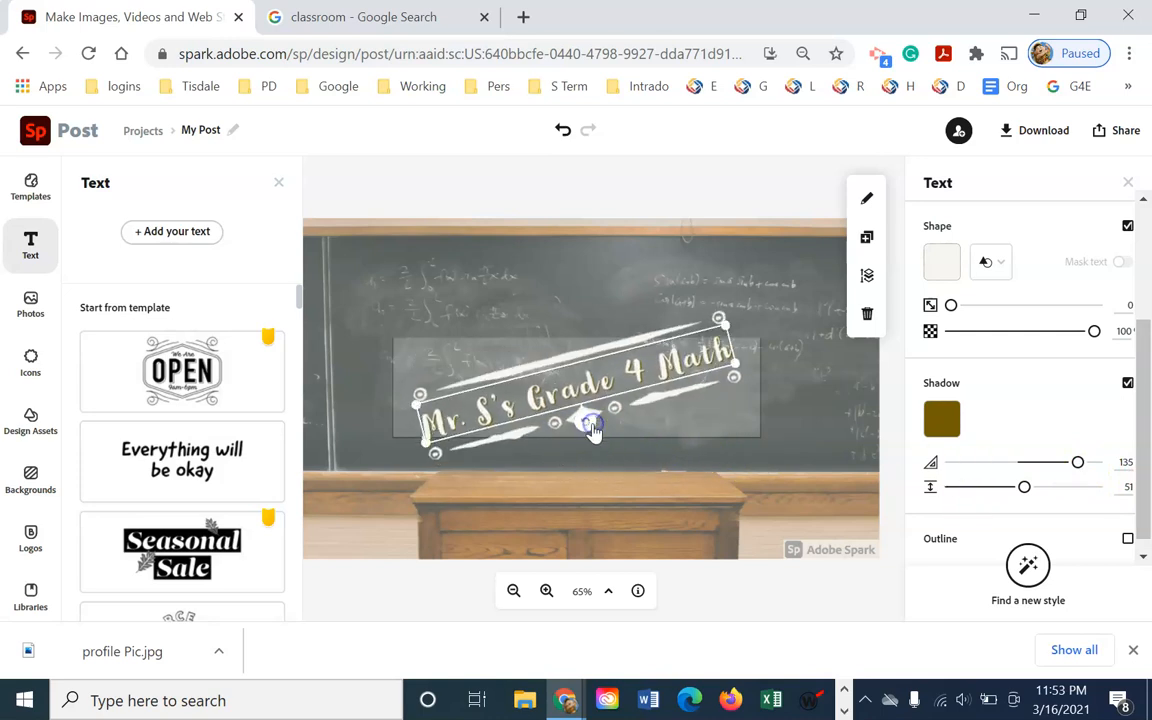
{"action": "key", "text": "ctrl+z"}
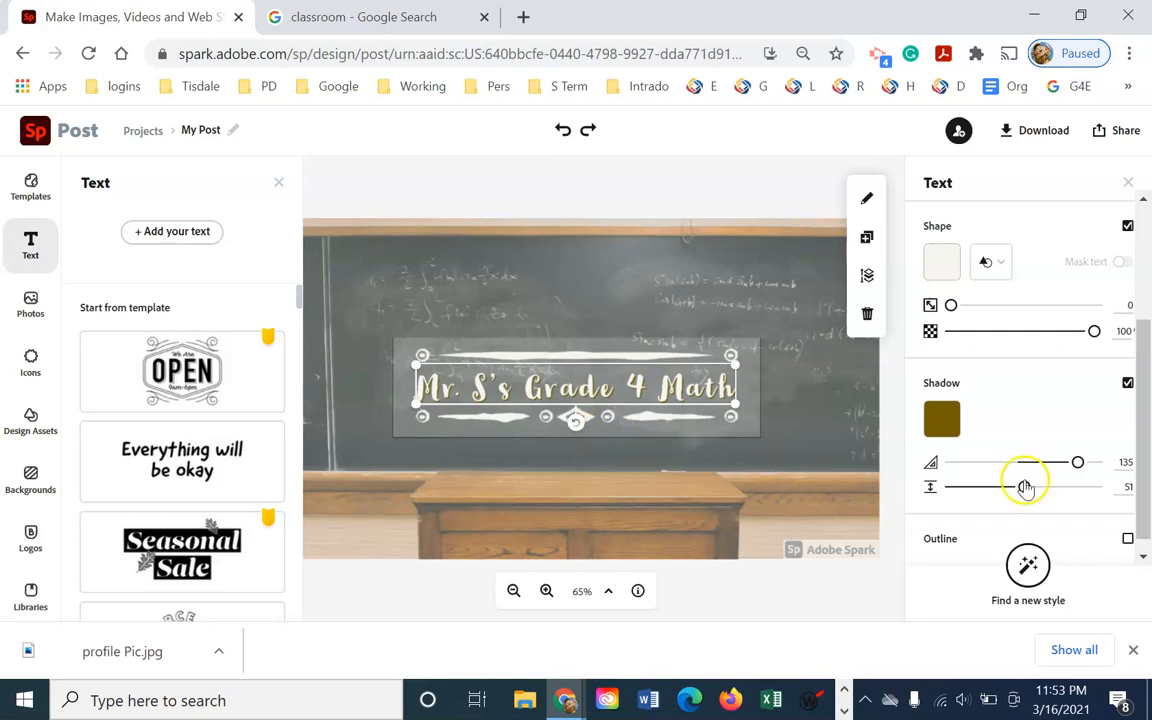
Set the title's olive shadow to angle 180 and distance 88
{"action": "mouse_move", "coordinate": [1077, 463]}
{"action": "left_mouse_down"}
{"action": "mouse_move", "coordinate": [983, 472]}
{"action": "mouse_move", "coordinate": [1063, 462]}
{"action": "left_mouse_up"}
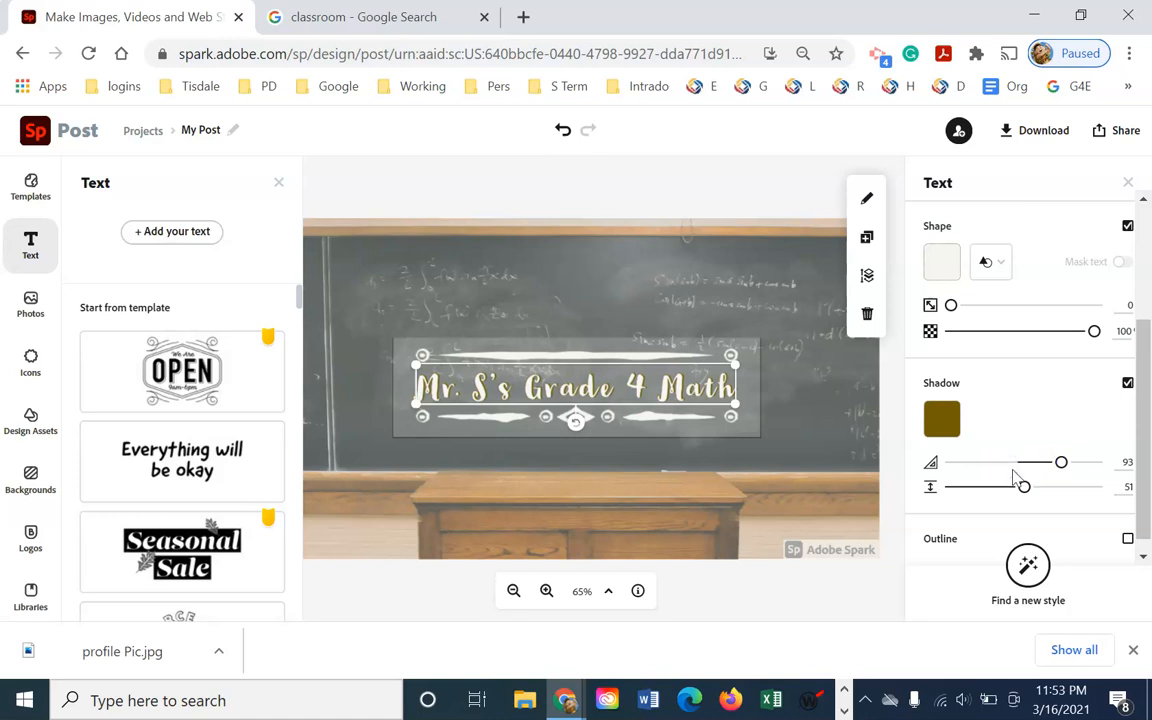
{"action": "left_click_drag", "start_coordinate": [1063, 463], "coordinate": [1010, 470]}
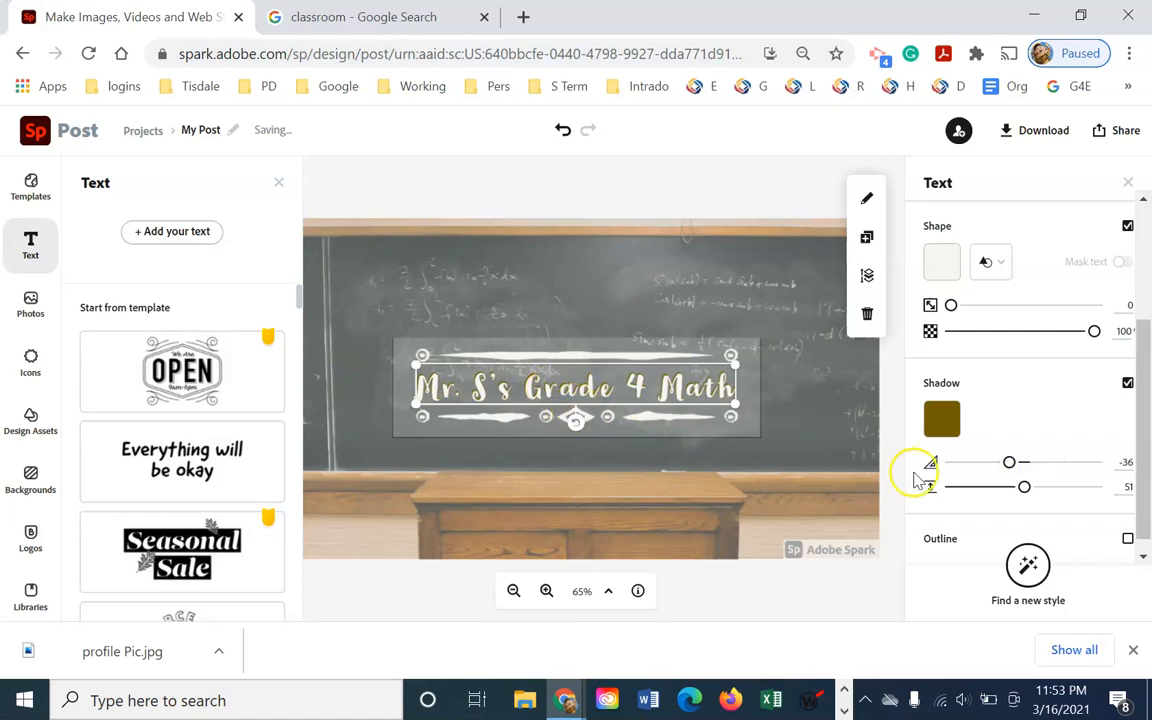
{"action": "left_click_drag", "start_coordinate": [1010, 464], "coordinate": [1075, 466]}
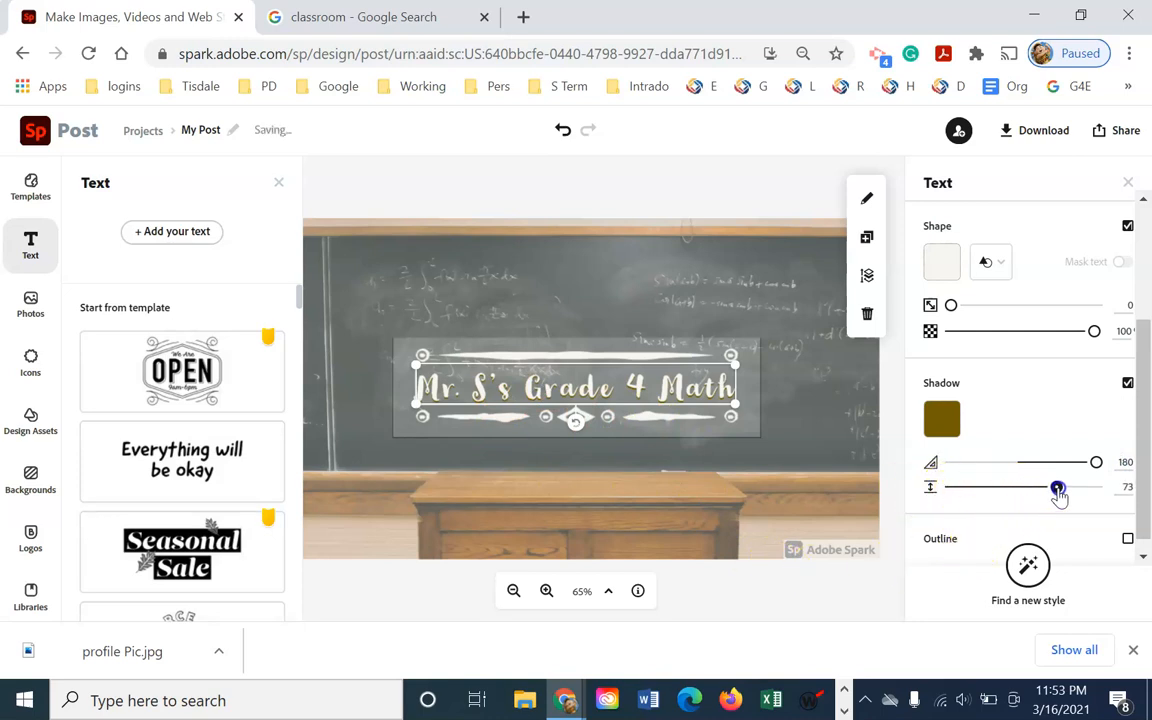
{"action": "left_click_drag", "start_coordinate": [1056, 487], "coordinate": [1078, 490]}
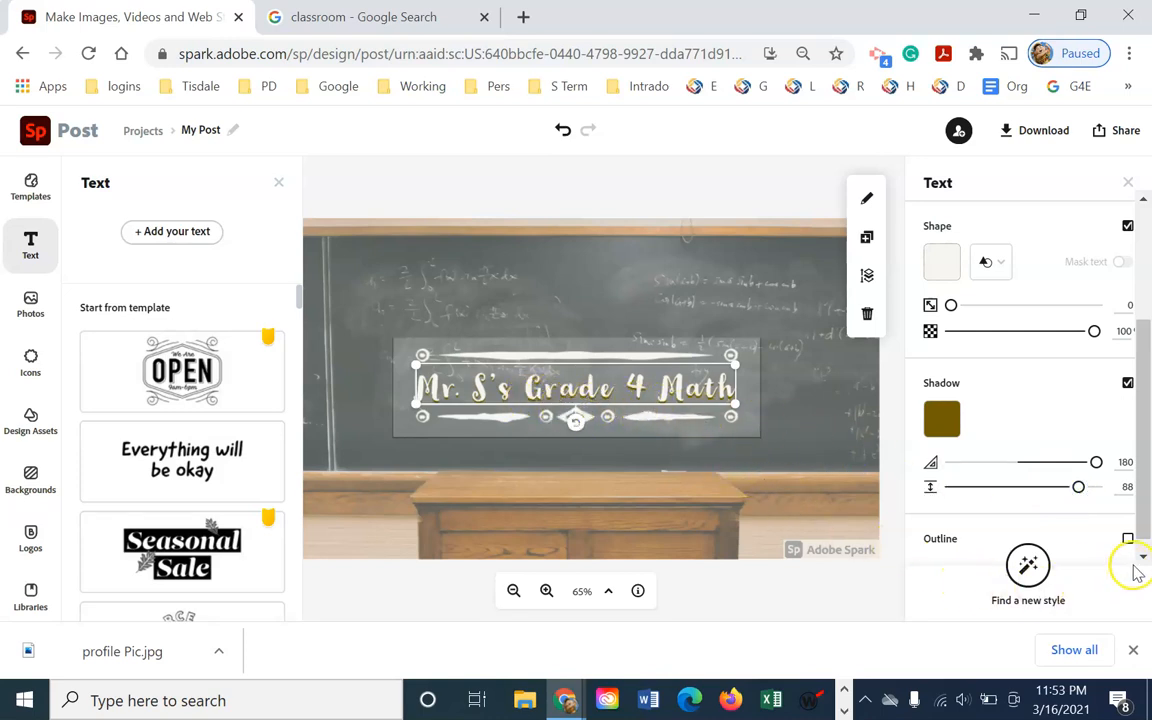
{"action": "left_click_drag", "start_coordinate": [1145, 512], "coordinate": [1146, 527]}
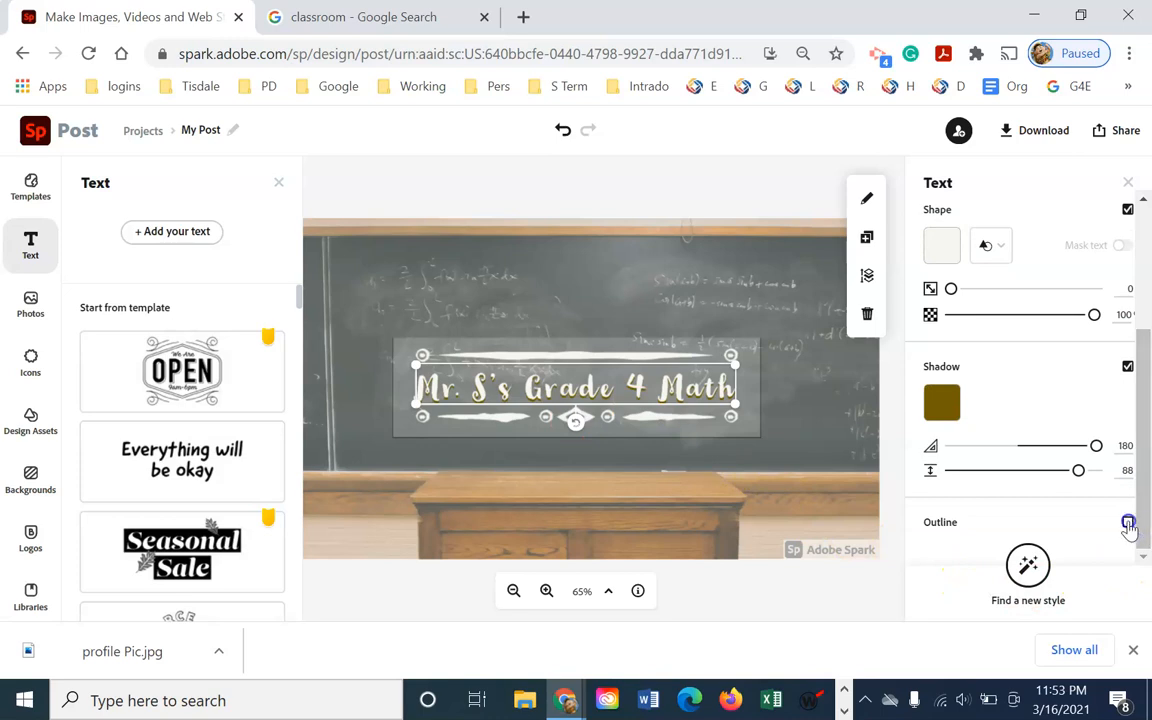
Turn on the title outline and sample its grey colour from the chalkboard
{"action": "left_click", "coordinate": [1128, 523]}
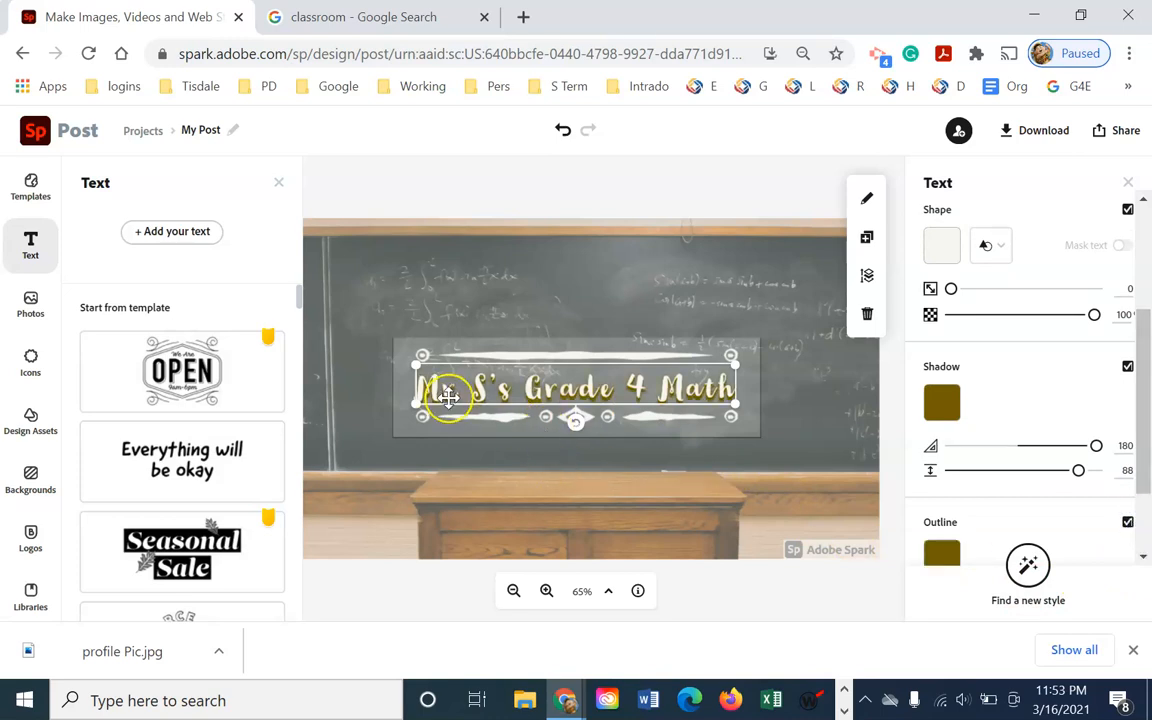
{"action": "left_click_drag", "start_coordinate": [1143, 477], "coordinate": [1146, 558]}
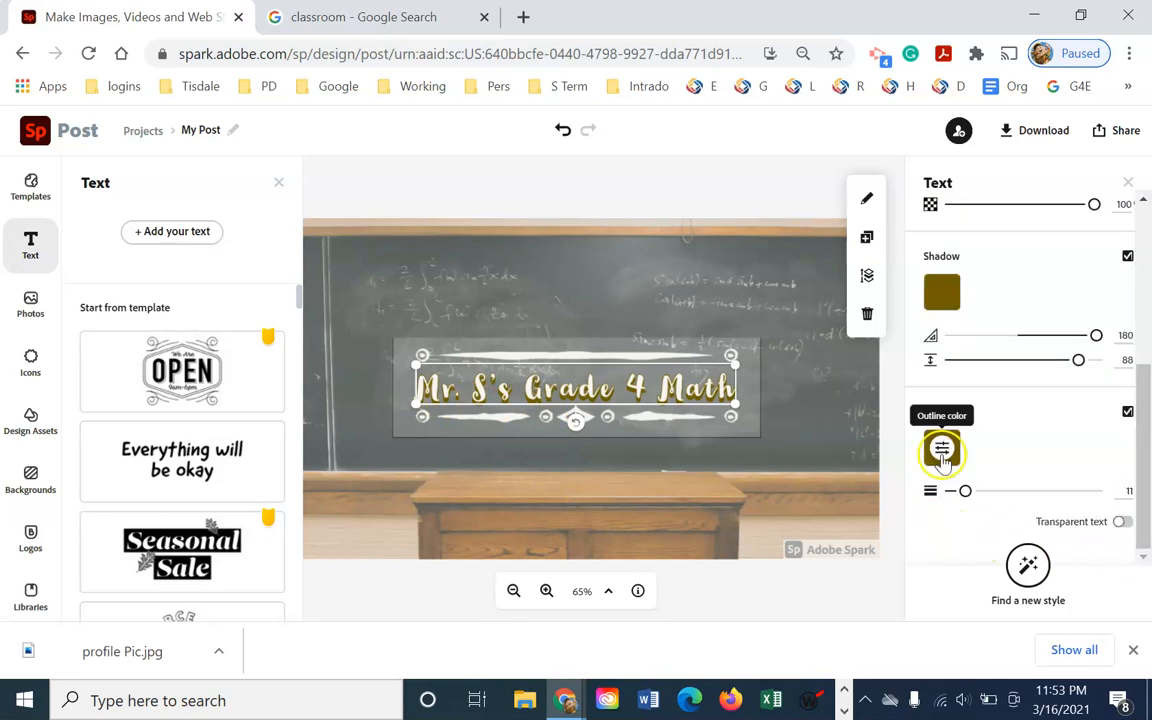
{"action": "left_click", "coordinate": [941, 447]}
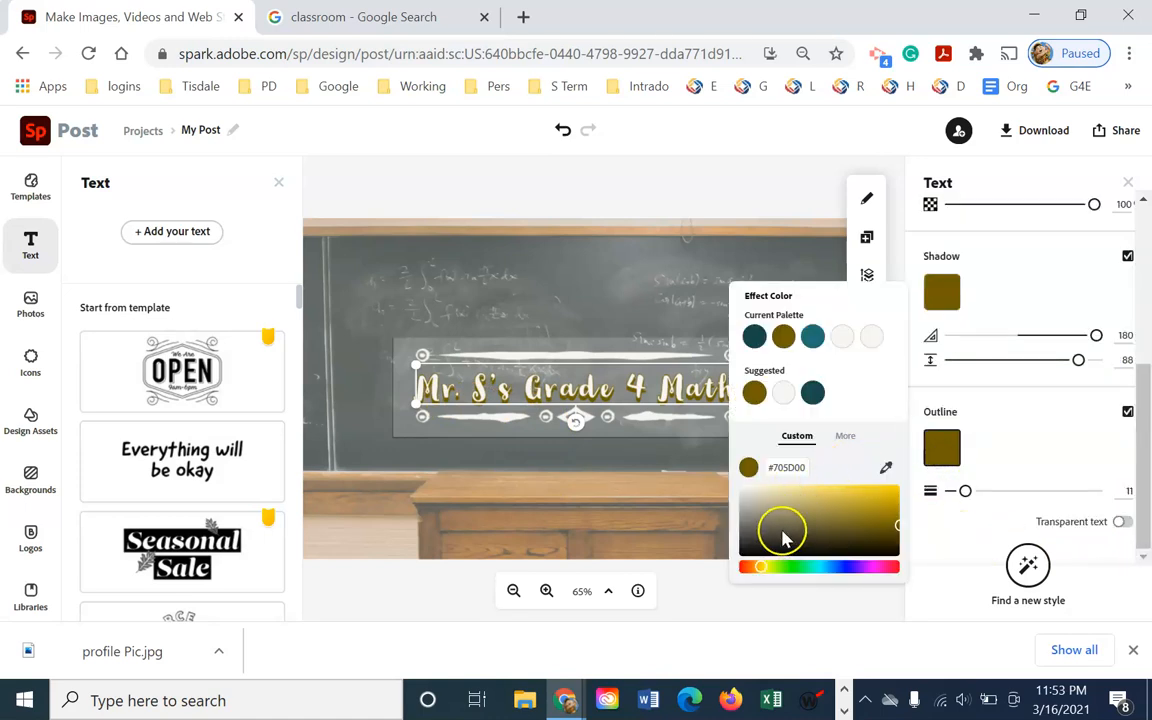
{"action": "left_click_drag", "start_coordinate": [750, 553], "coordinate": [743, 561]}
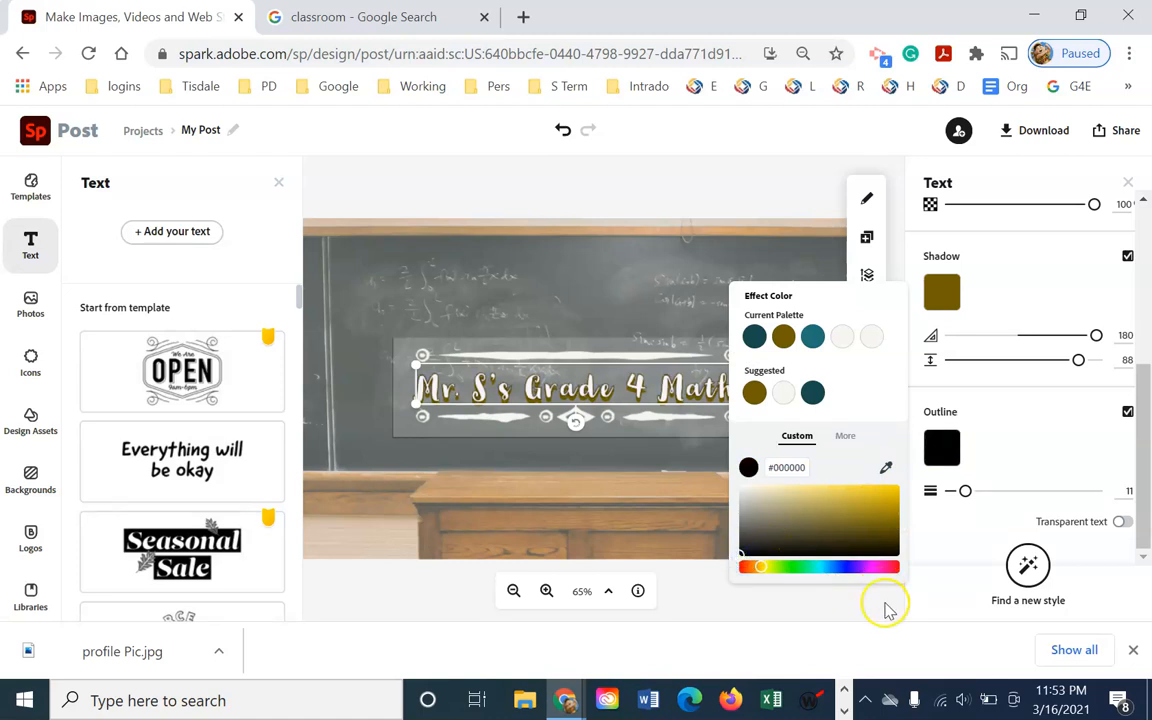
{"action": "left_click", "coordinate": [932, 549]}
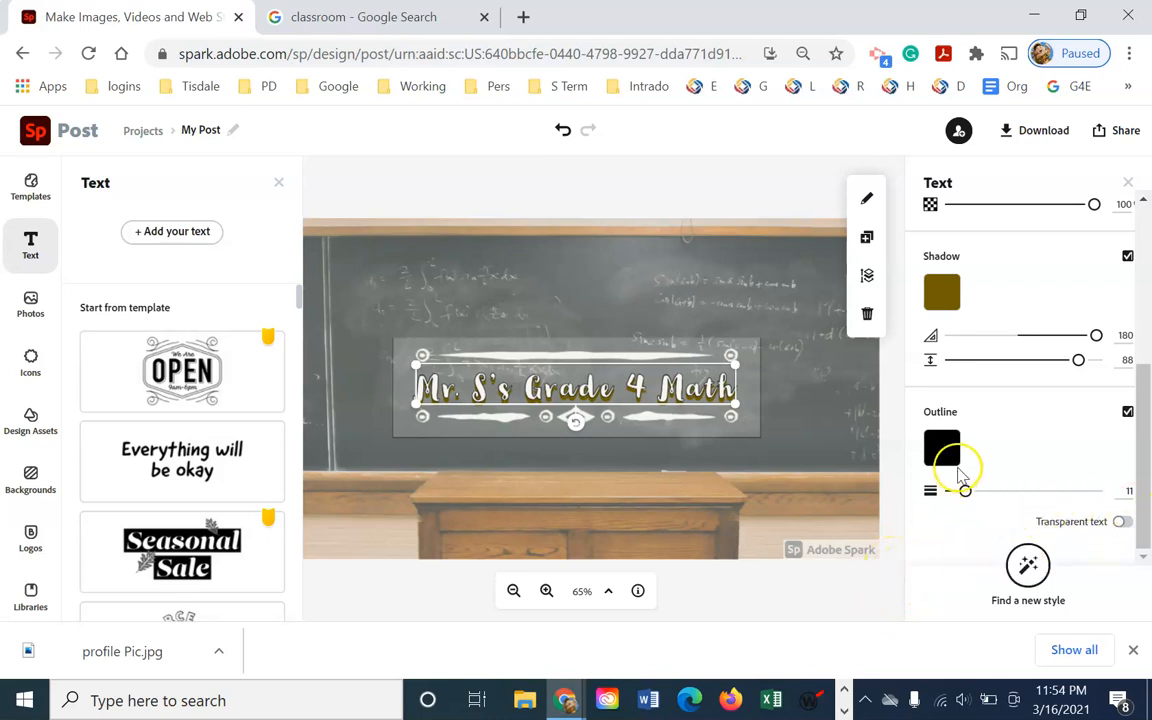
{"action": "left_click", "coordinate": [941, 449]}
{"action": "left_click", "coordinate": [886, 472]}
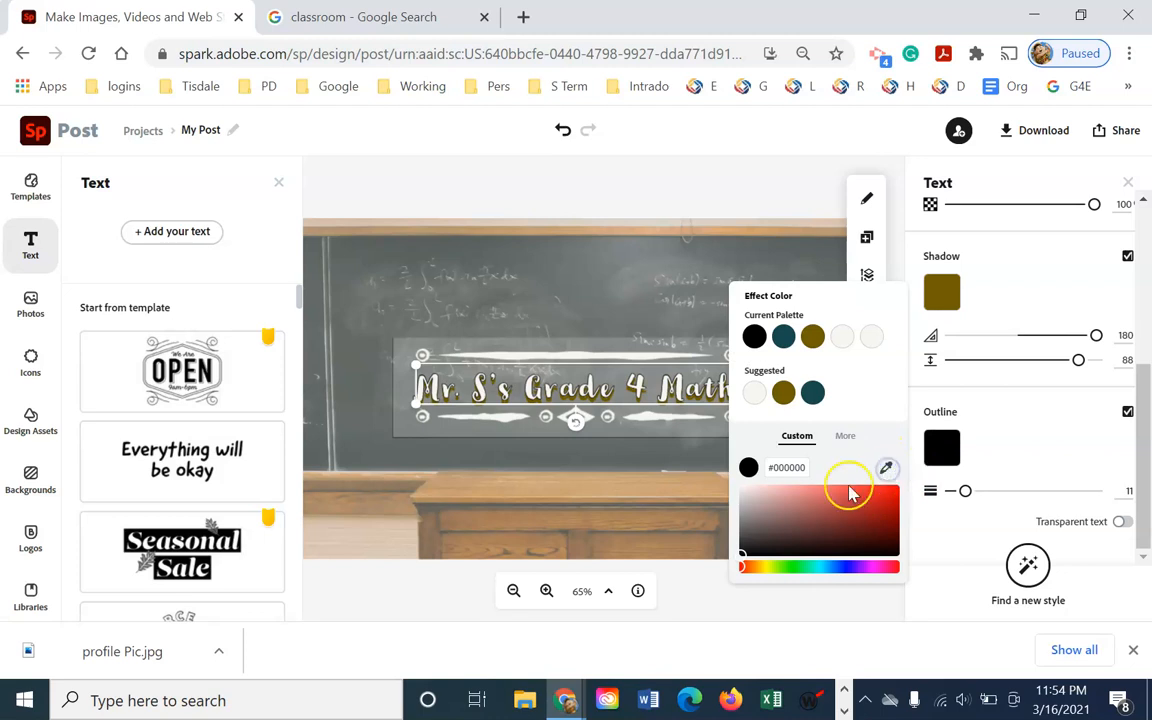
{"action": "left_click", "coordinate": [583, 490]}
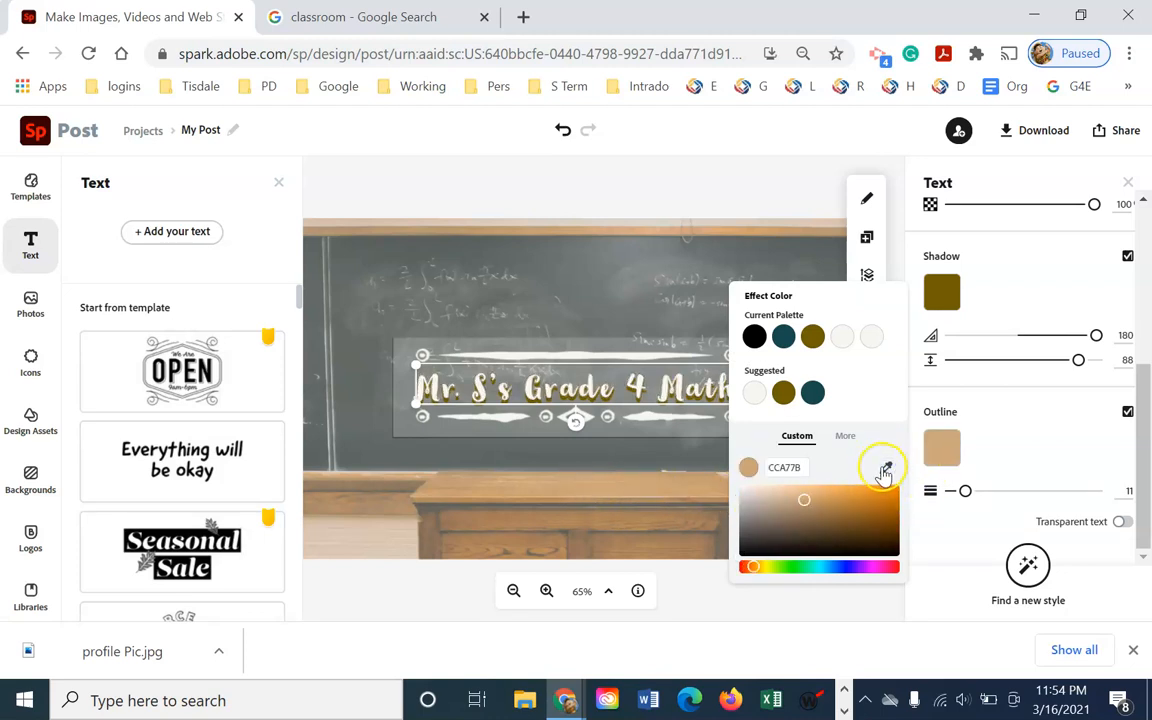
{"action": "left_click", "coordinate": [883, 473]}
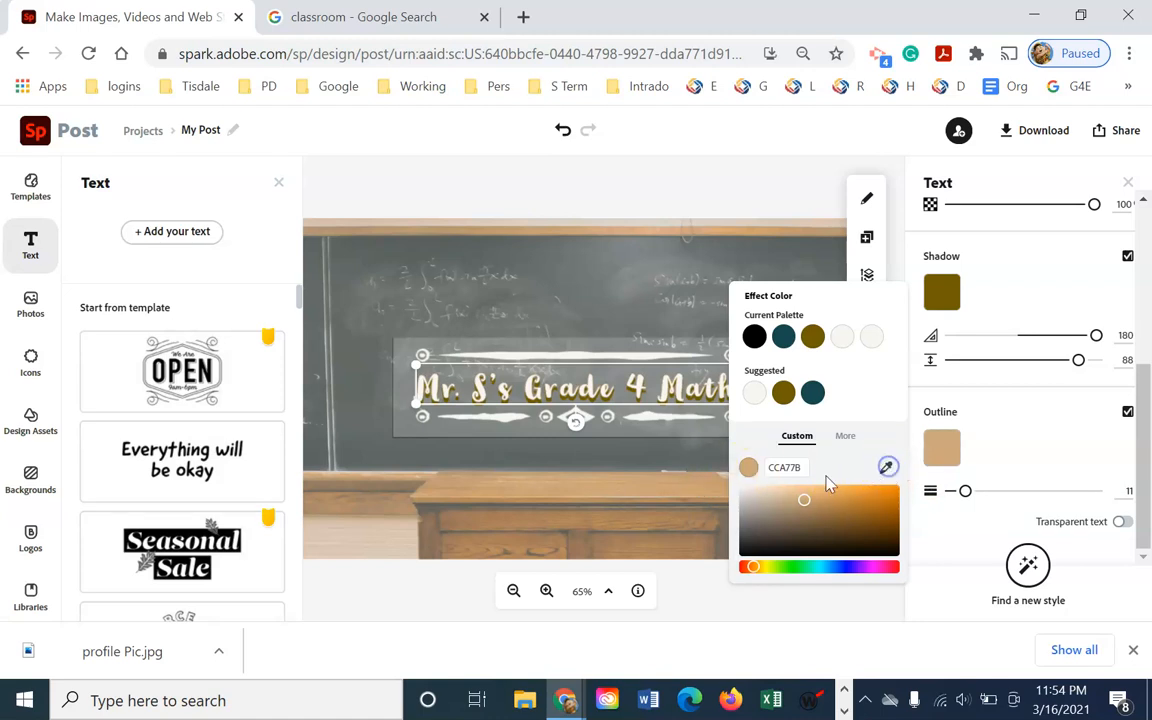
{"action": "left_click", "coordinate": [355, 257]}
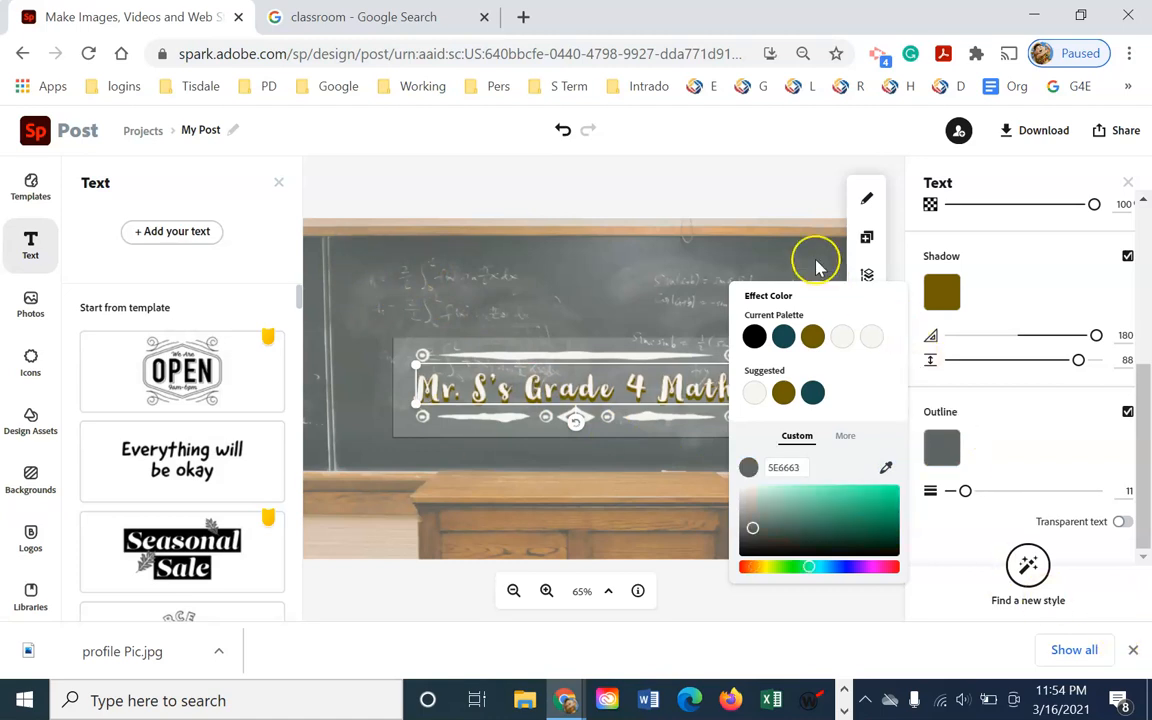
{"action": "left_click", "coordinate": [745, 197]}
Reduce the outline width to 1
{"action": "left_click_drag", "start_coordinate": [1146, 531], "coordinate": [1146, 569]}
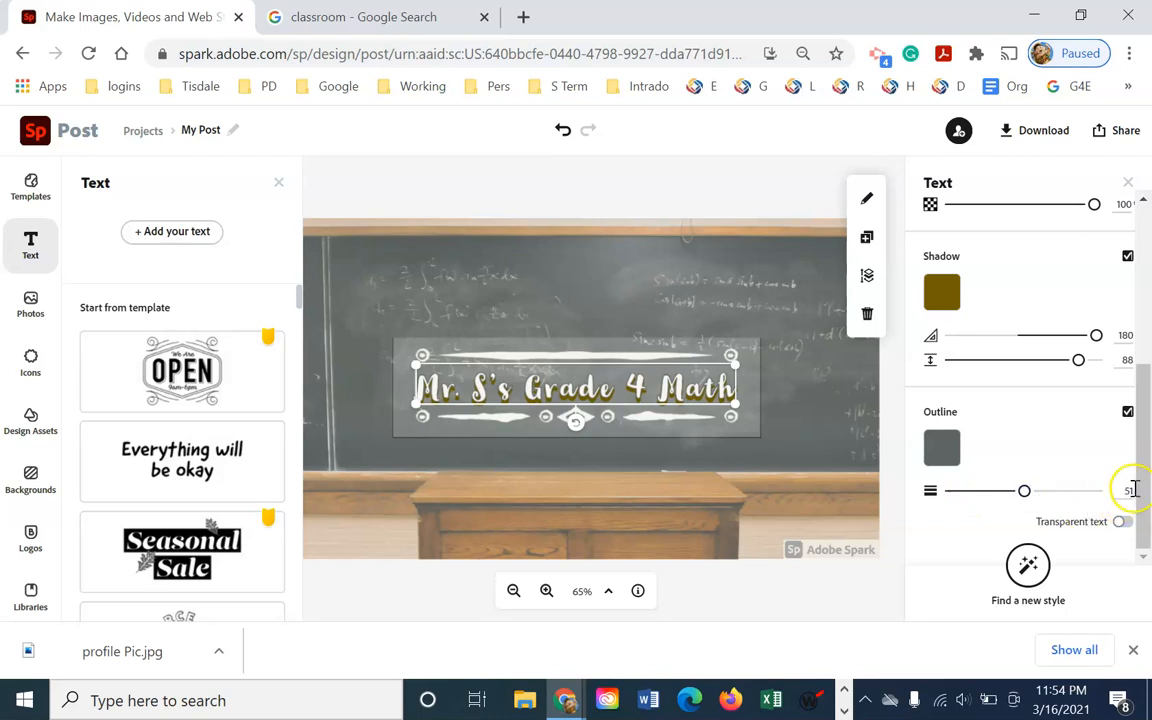
{"action": "left_click", "coordinate": [1023, 492]}
{"action": "left_click_drag", "start_coordinate": [1023, 492], "coordinate": [933, 496]}
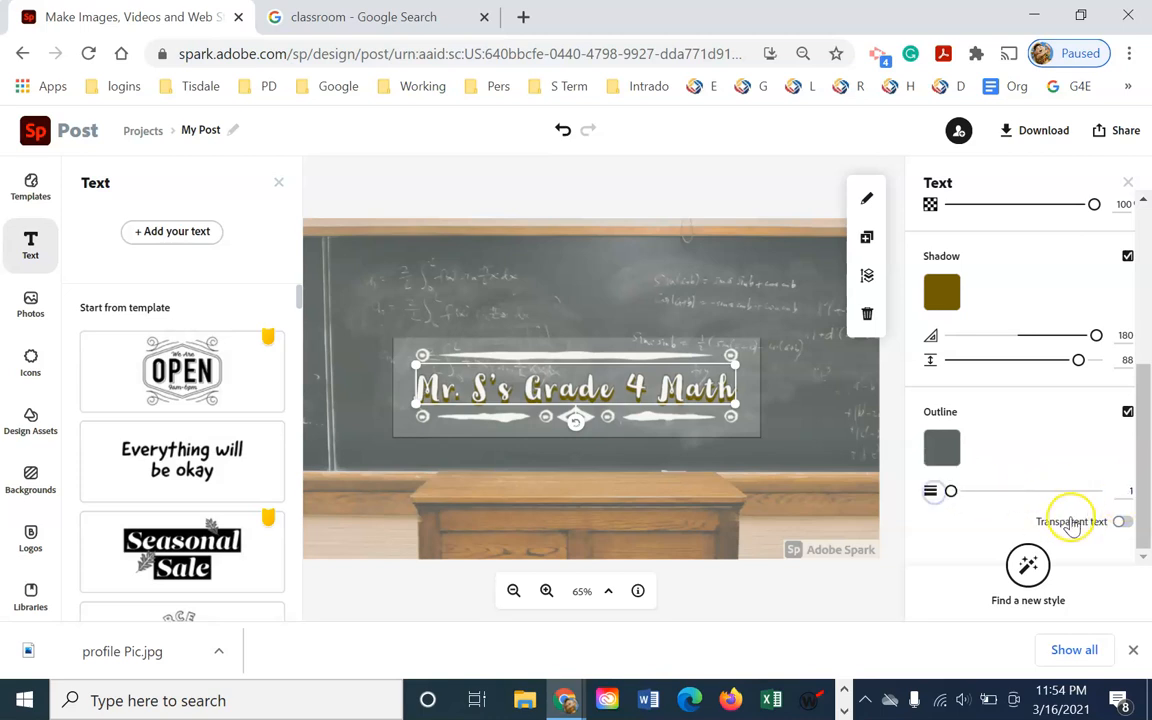
{"action": "left_click_drag", "start_coordinate": [1143, 490], "coordinate": [1143, 255]}
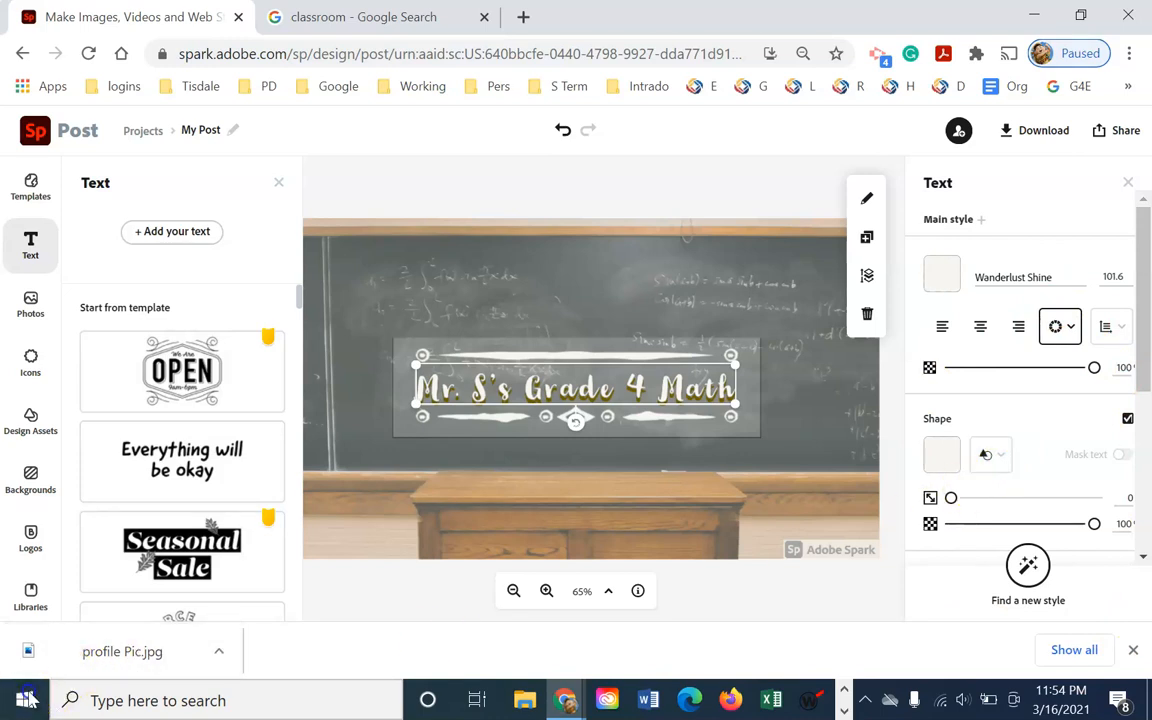
Search icons for 'square', try a dashed-square icon, then place the crossed-squares icon on the banner
{"action": "left_click", "coordinate": [1129, 186]}
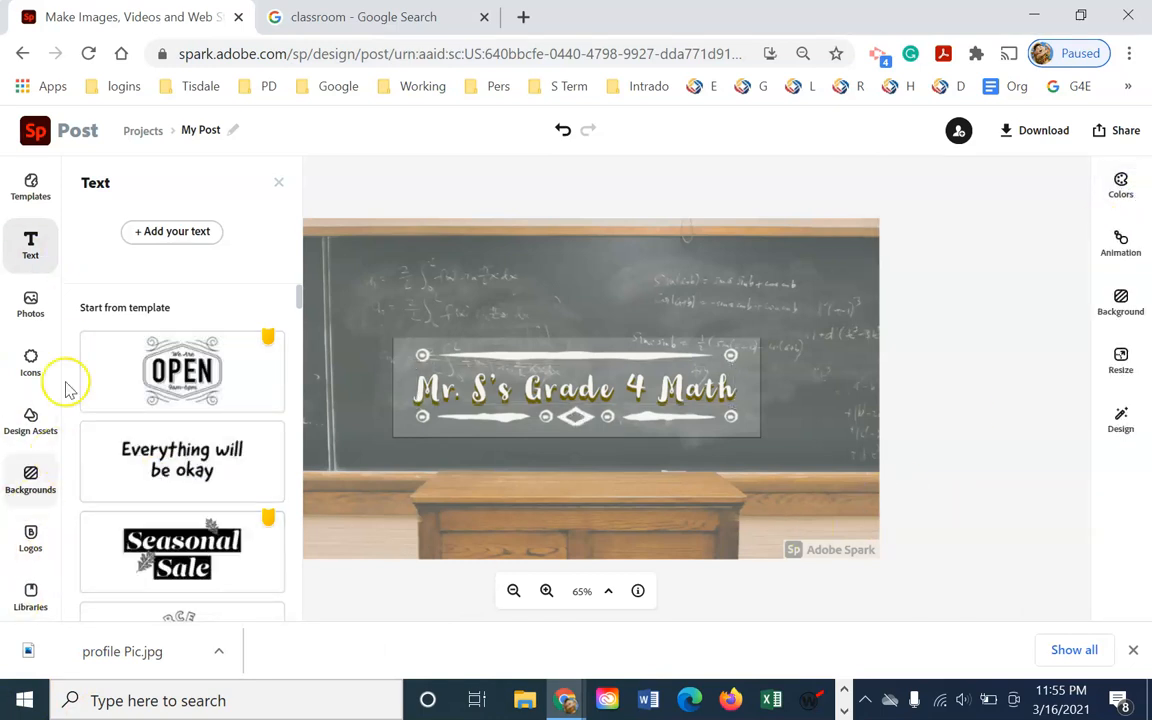
{"action": "left_click", "coordinate": [31, 362]}
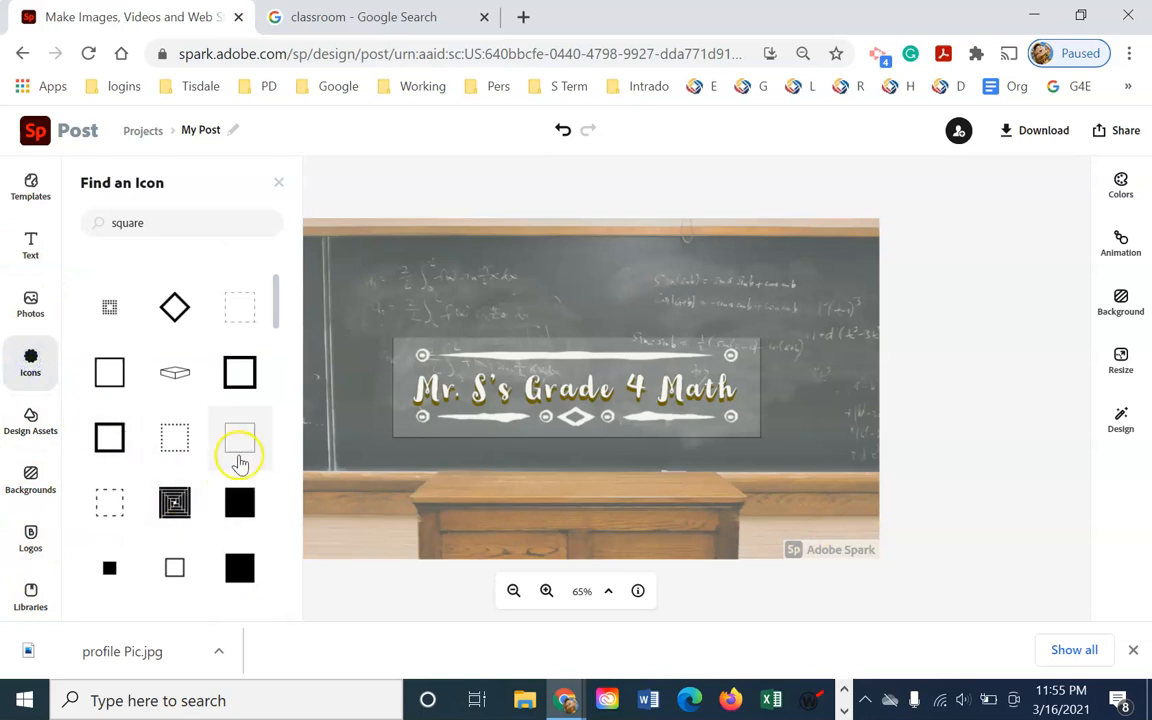
{"action": "left_click_drag", "start_coordinate": [275, 321], "coordinate": [318, 375]}
{"action": "left_click_drag", "start_coordinate": [168, 533], "coordinate": [246, 512]}
{"action": "left_click_drag", "start_coordinate": [160, 532], "coordinate": [160, 532]}
{"action": "left_click_drag", "start_coordinate": [276, 366], "coordinate": [283, 628]}
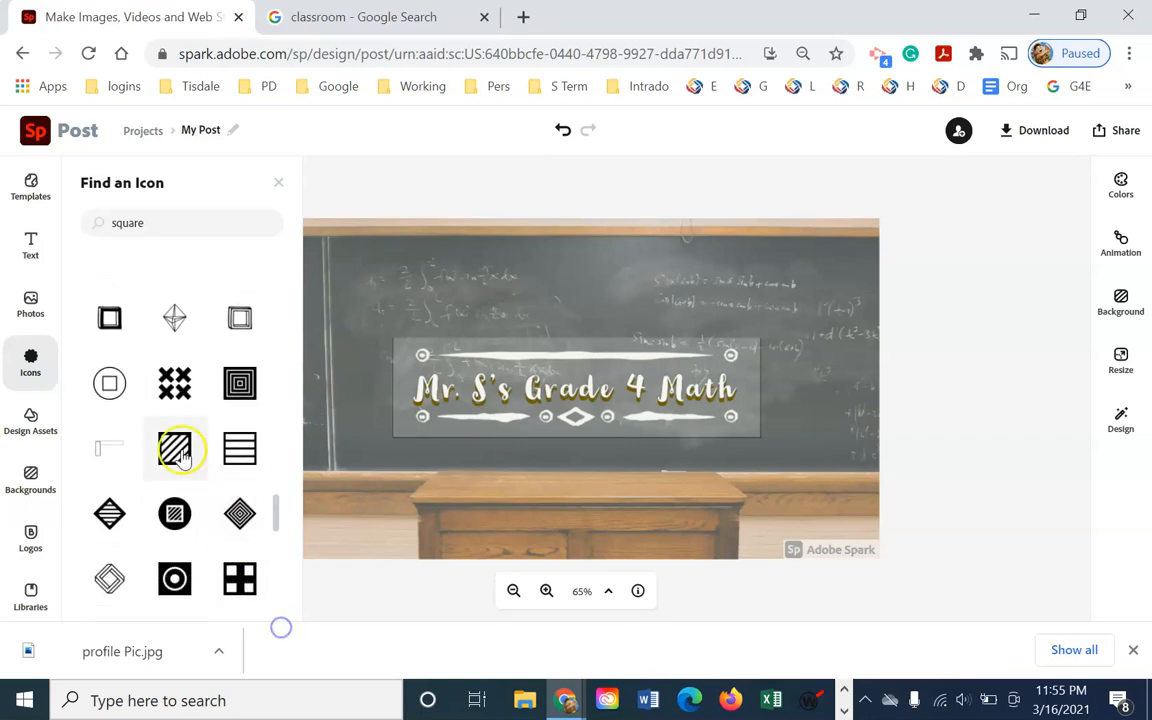
{"action": "left_click_drag", "start_coordinate": [174, 383], "coordinate": [452, 312]}
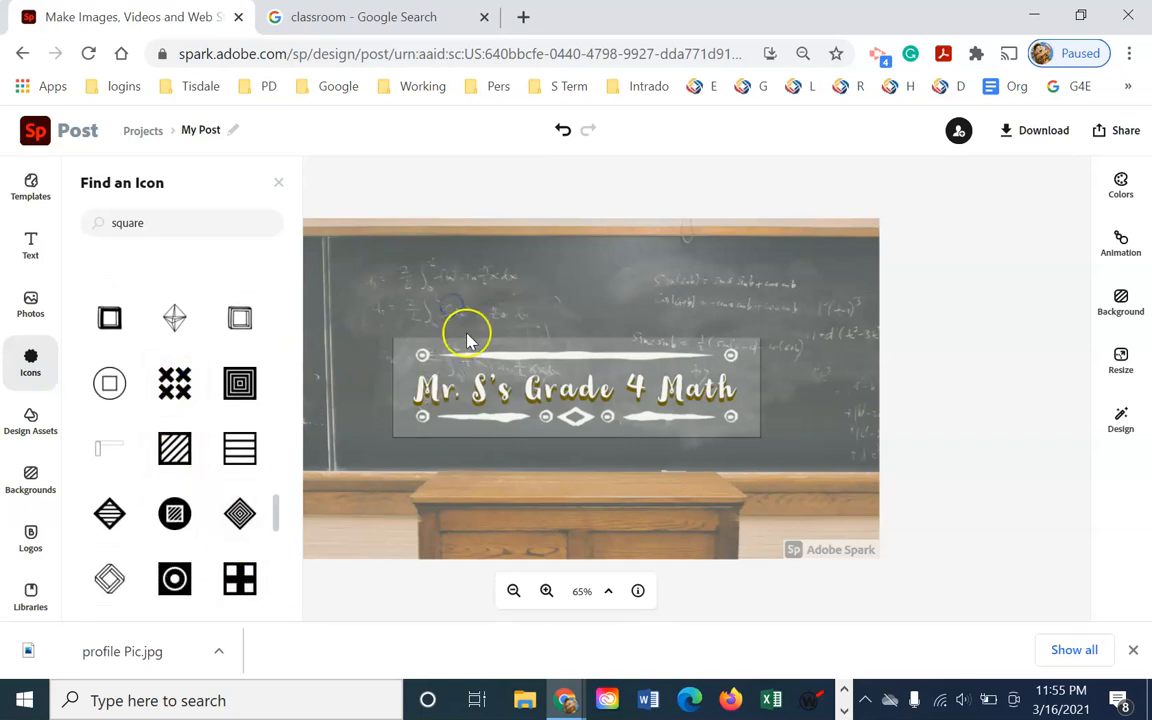
{"action": "left_click_drag", "start_coordinate": [178, 382], "coordinate": [424, 283]}
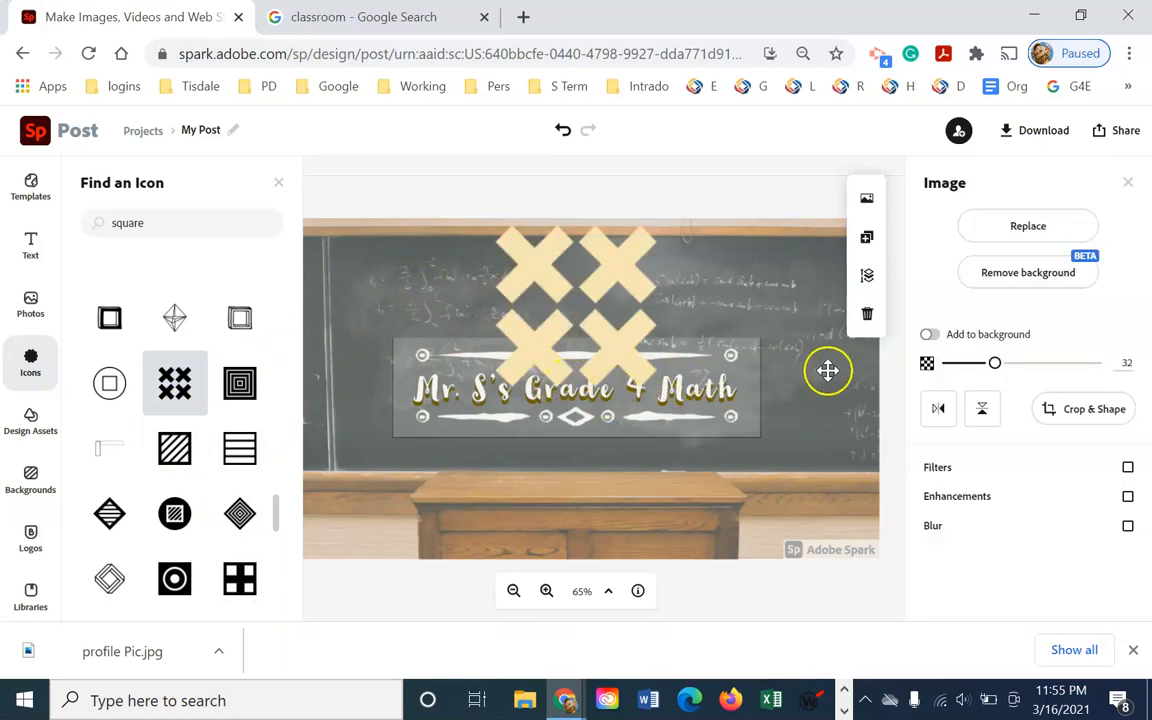
Make the crossed-squares icon near-white and enlarge it, then delete it and close the icon search
{"action": "left_click", "coordinate": [614, 302]}
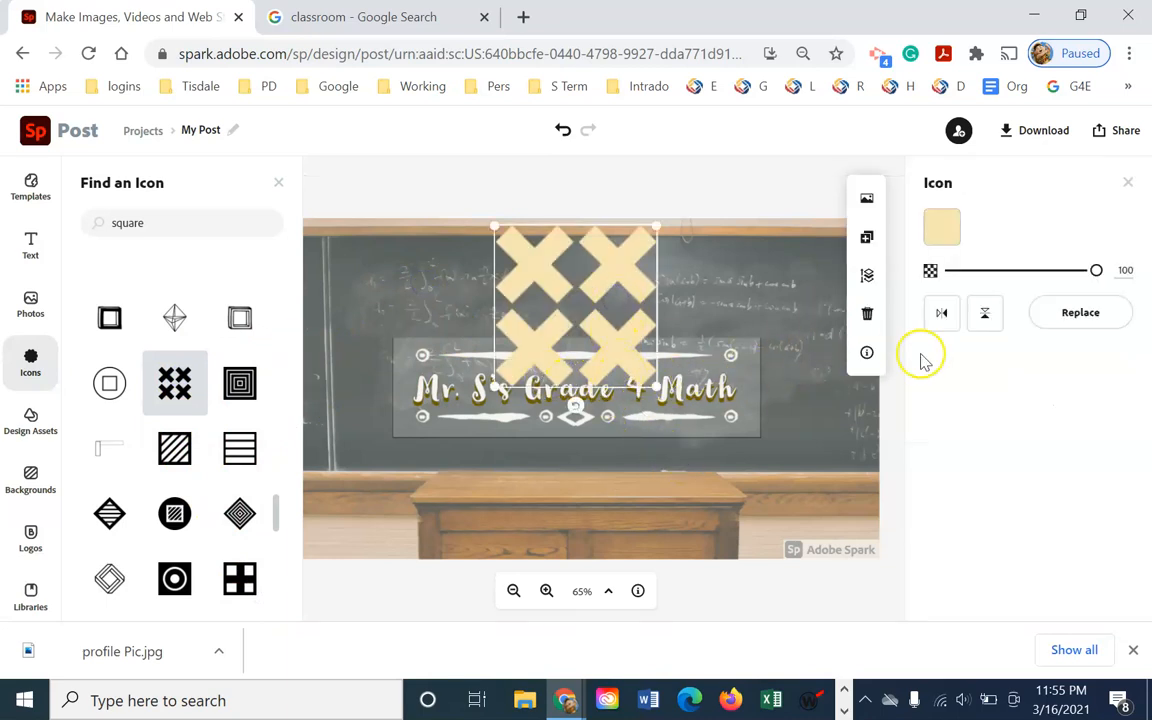
{"action": "left_click", "coordinate": [941, 226]}
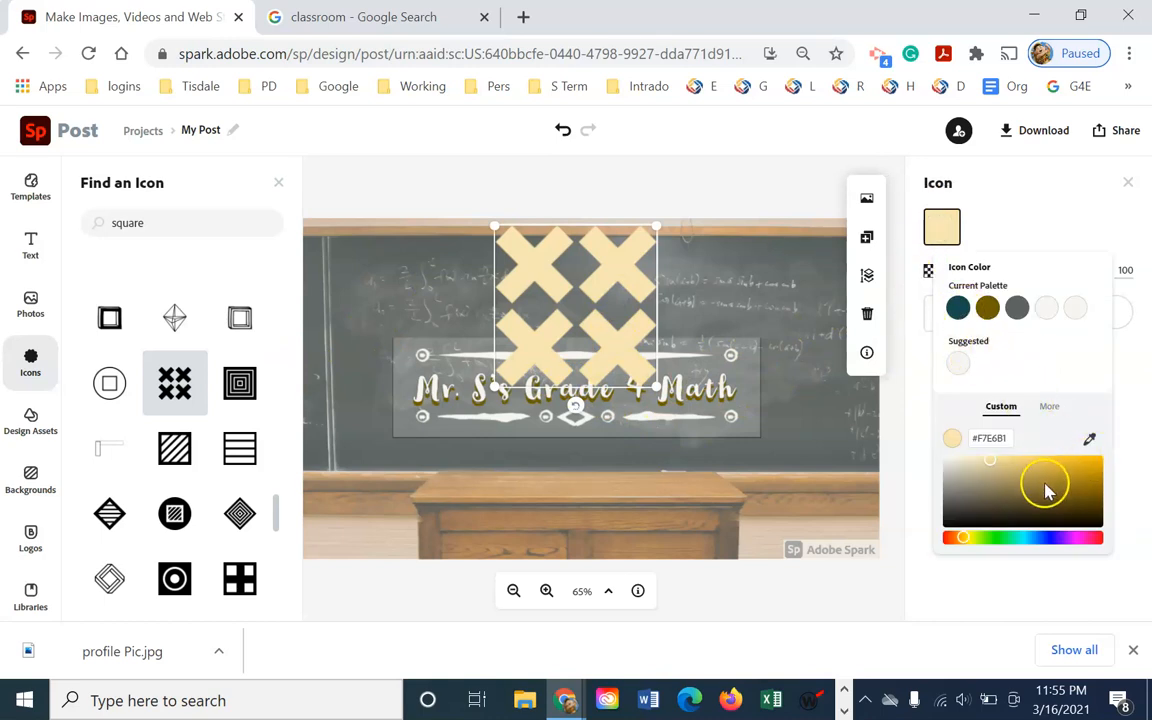
{"action": "left_click", "coordinate": [1072, 312]}
{"action": "left_click_drag", "start_coordinate": [655, 383], "coordinate": [566, 313]}
{"action": "key", "text": "Delete"}
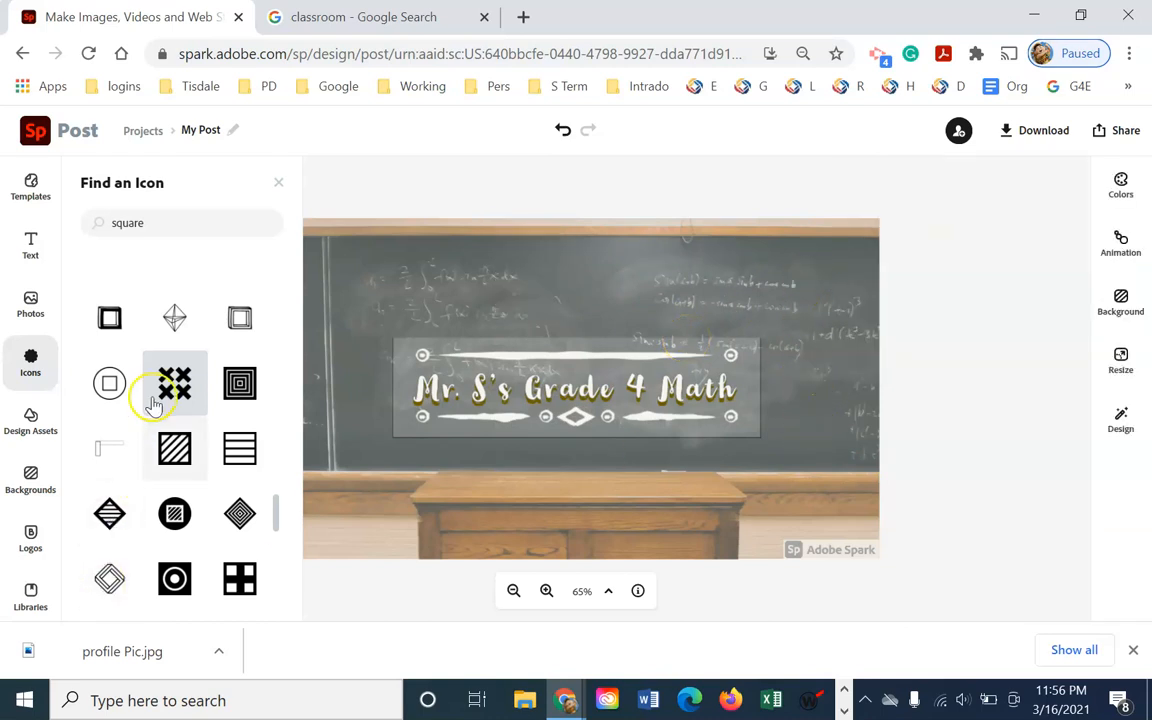
{"action": "left_click", "coordinate": [279, 186]}
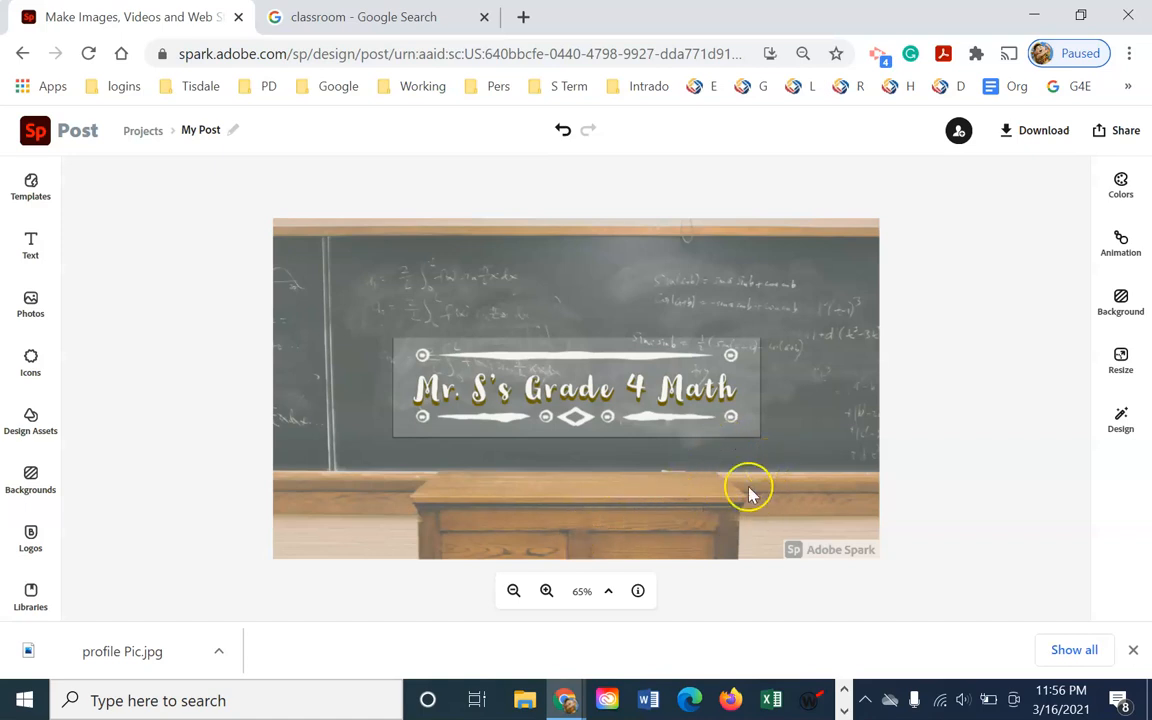
Compare the PNG and JPG download formats, leaving JPG selected
{"action": "left_click", "coordinate": [1043, 138]}
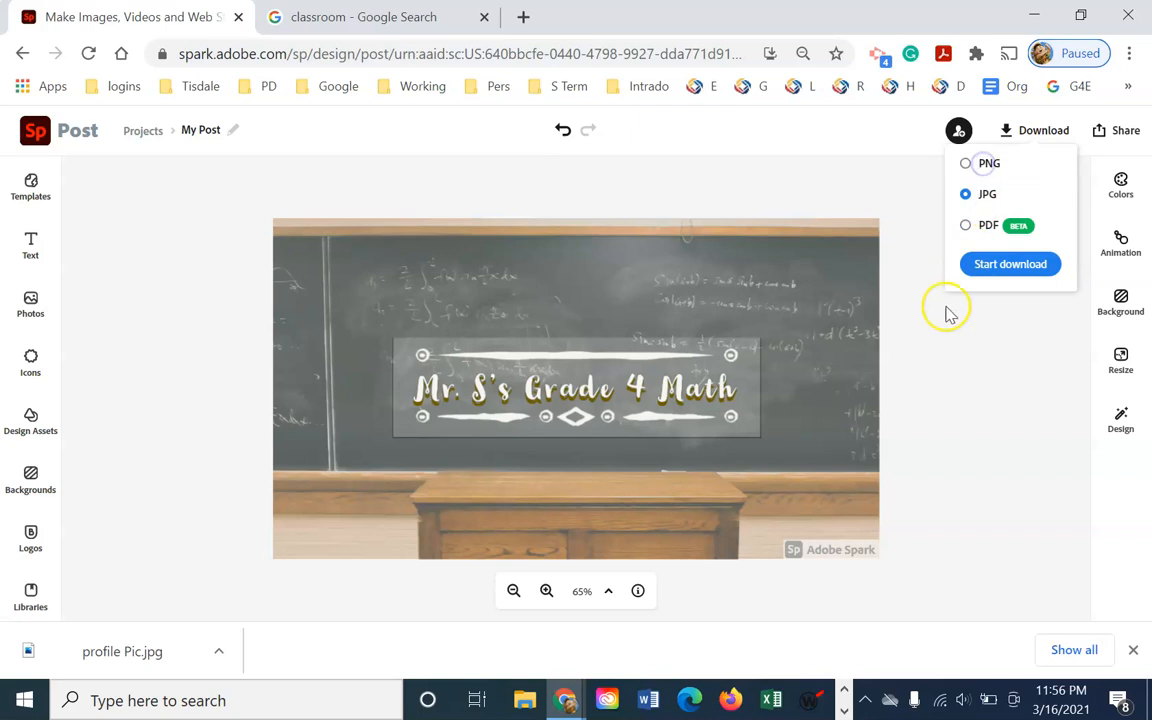
{"action": "left_click", "coordinate": [968, 164]}
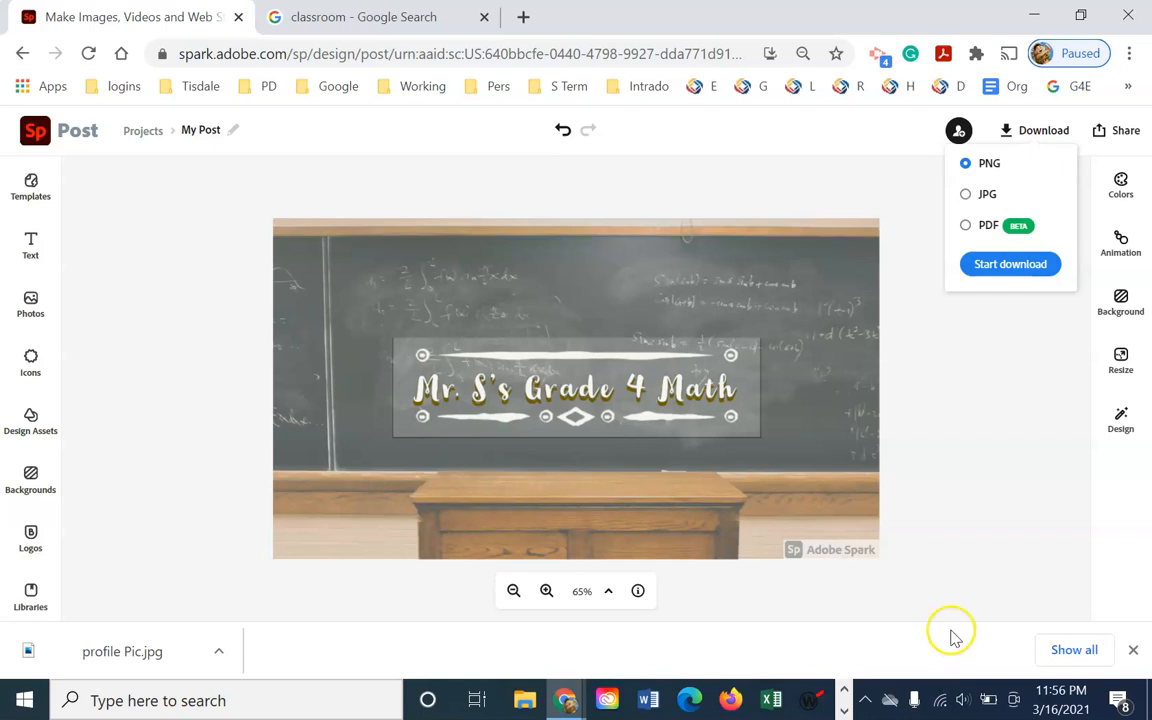
{"action": "left_click", "coordinate": [967, 196]}
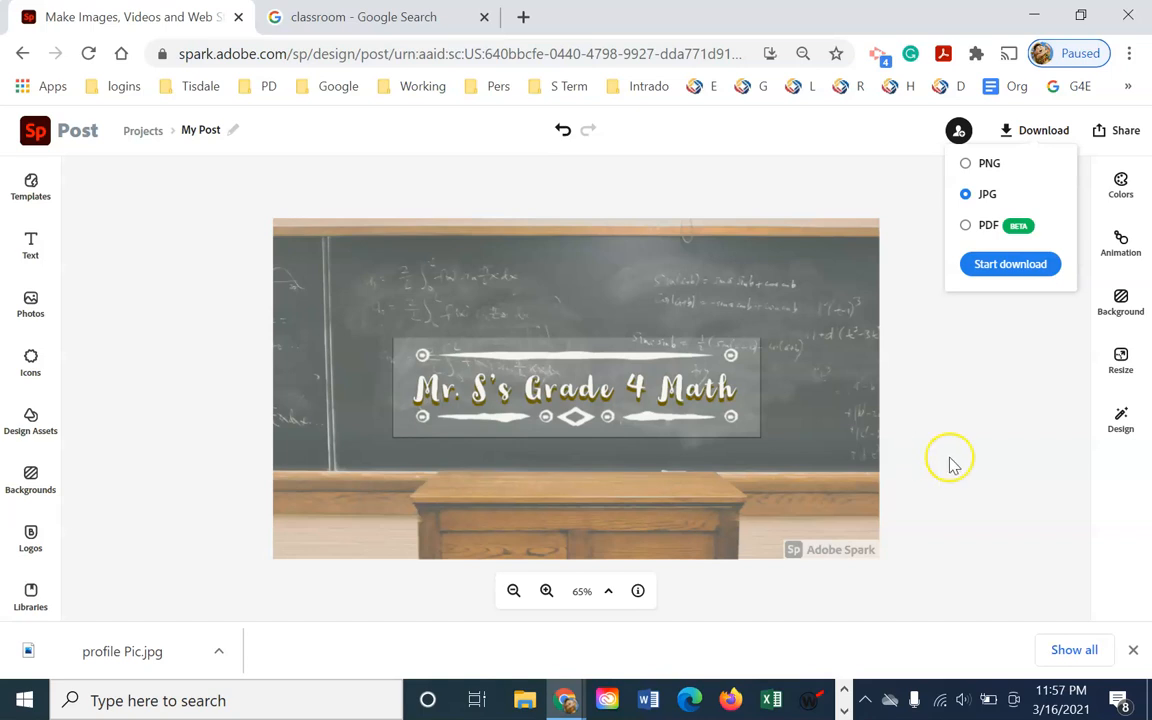
{"action": "left_click", "coordinate": [975, 422]}
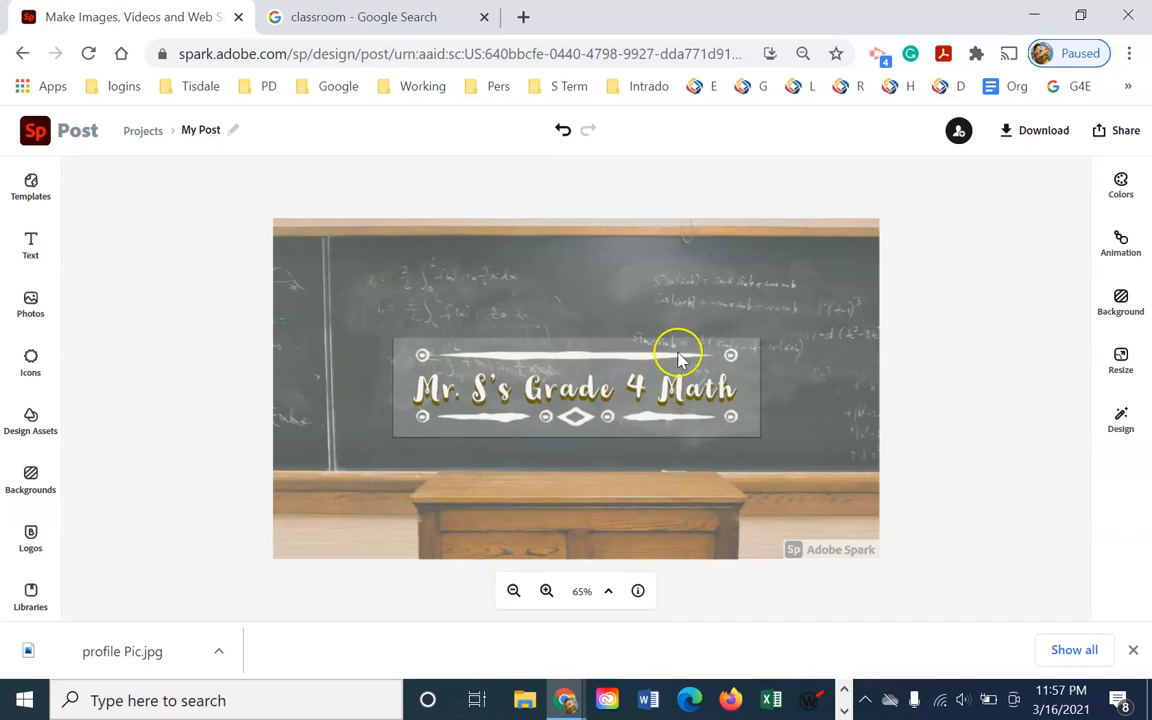
Raise the chalkboard background photo's opacity to 100
{"action": "left_click", "coordinate": [688, 307]}
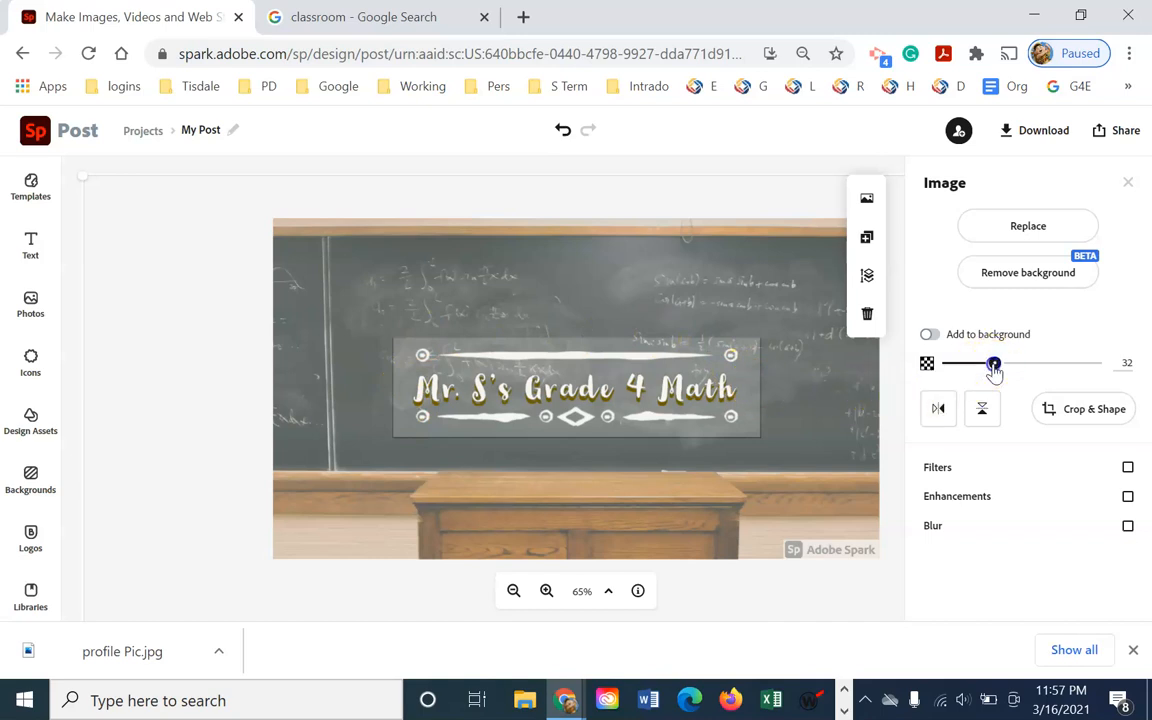
{"action": "left_click_drag", "start_coordinate": [995, 363], "coordinate": [1123, 368]}
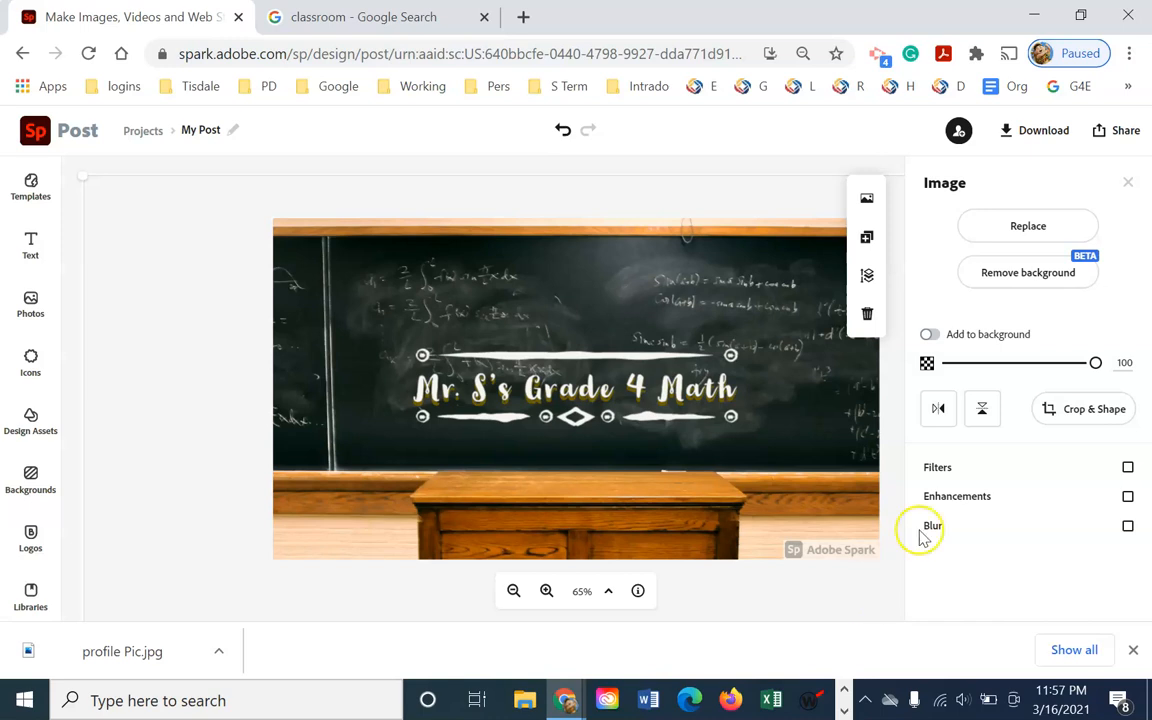
{"action": "mouse_move", "coordinate": [1093, 364]}
{"action": "left_mouse_down"}
{"action": "mouse_move", "coordinate": [1061, 365]}
{"action": "mouse_move", "coordinate": [1097, 366]}
{"action": "left_mouse_up"}
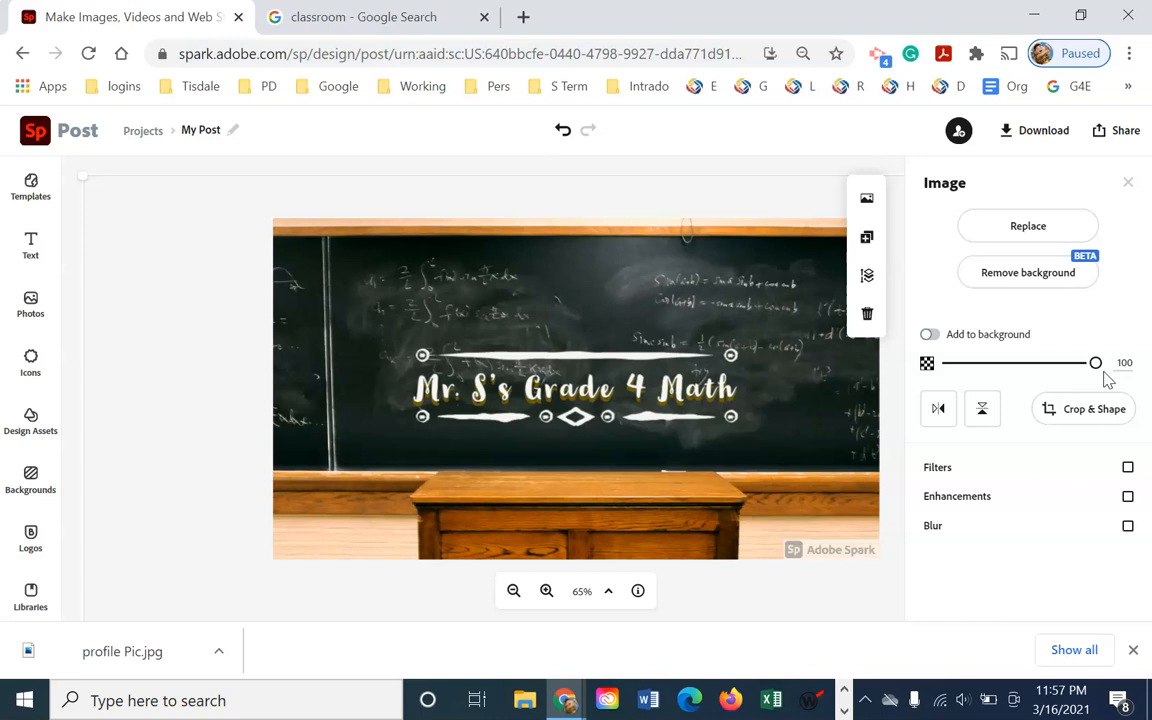
Download the design as a solid-colour-background PNG named 'test'
{"action": "left_click", "coordinate": [1007, 135]}
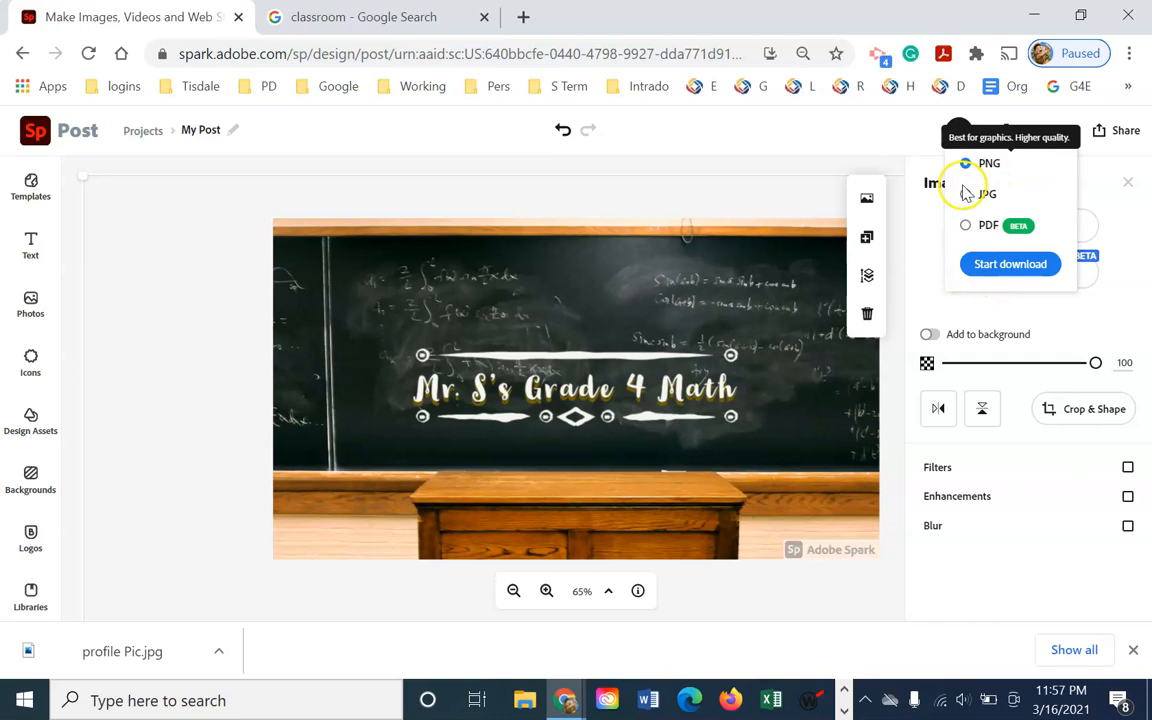
{"action": "left_click", "coordinate": [1017, 266]}
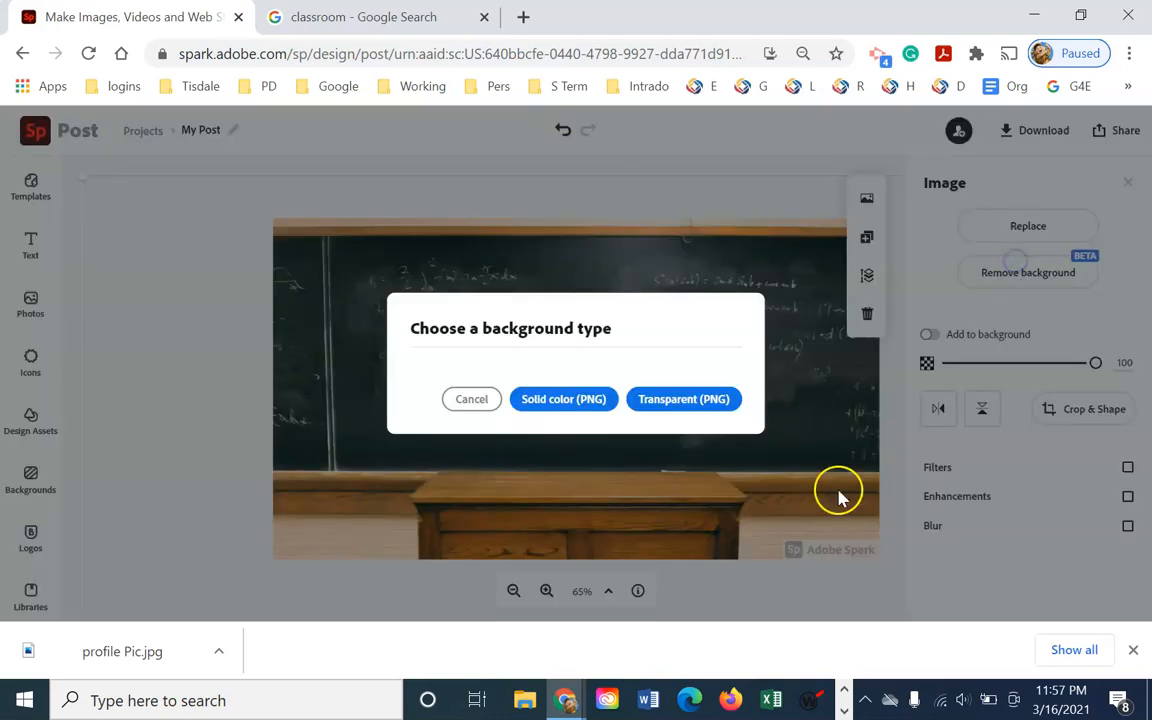
{"action": "left_click", "coordinate": [588, 399]}
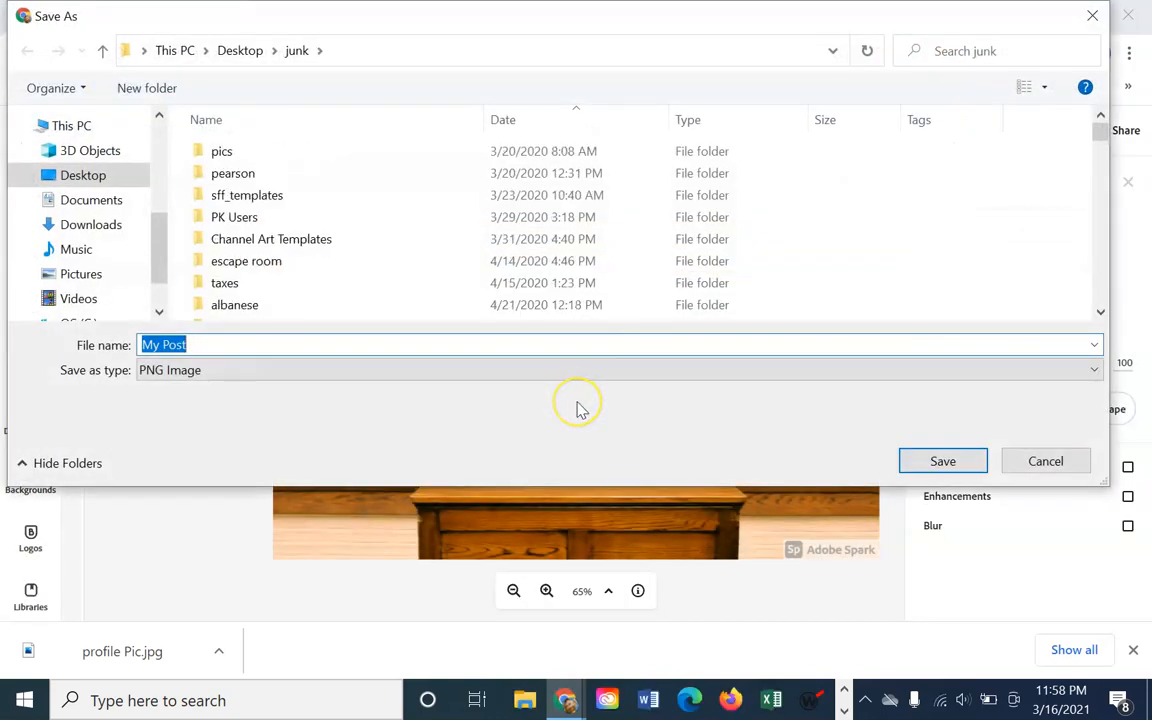
{"action": "type", "text": "test"}
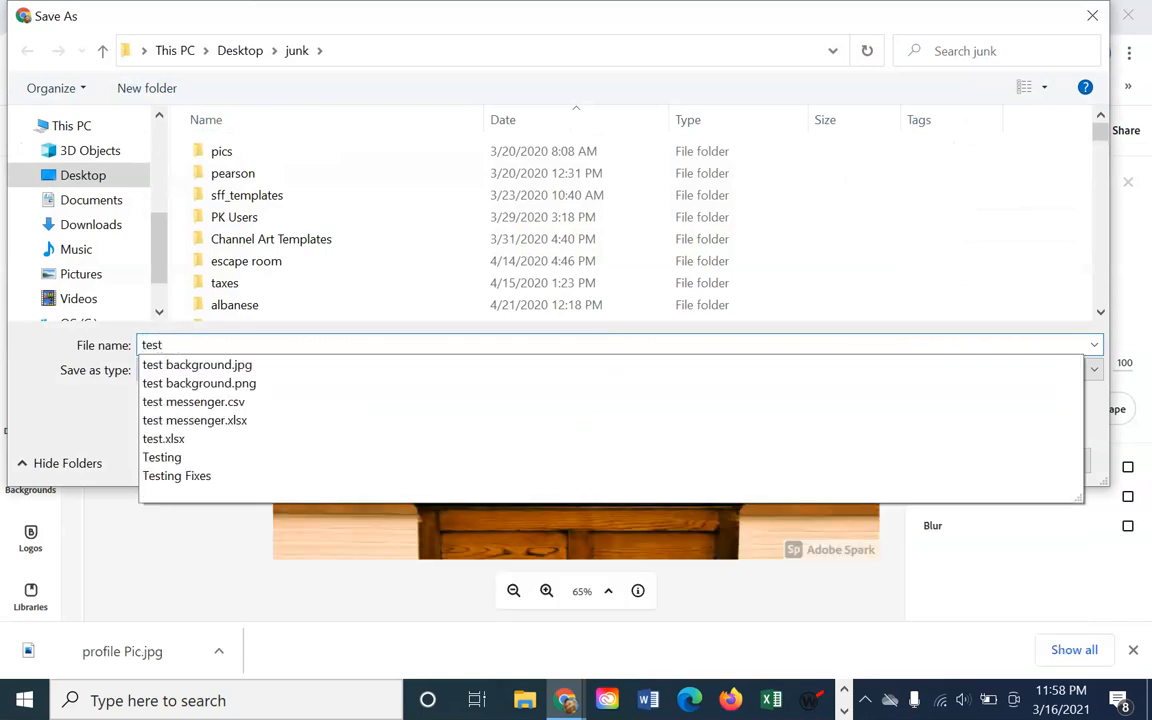
{"action": "key", "text": "Return"}
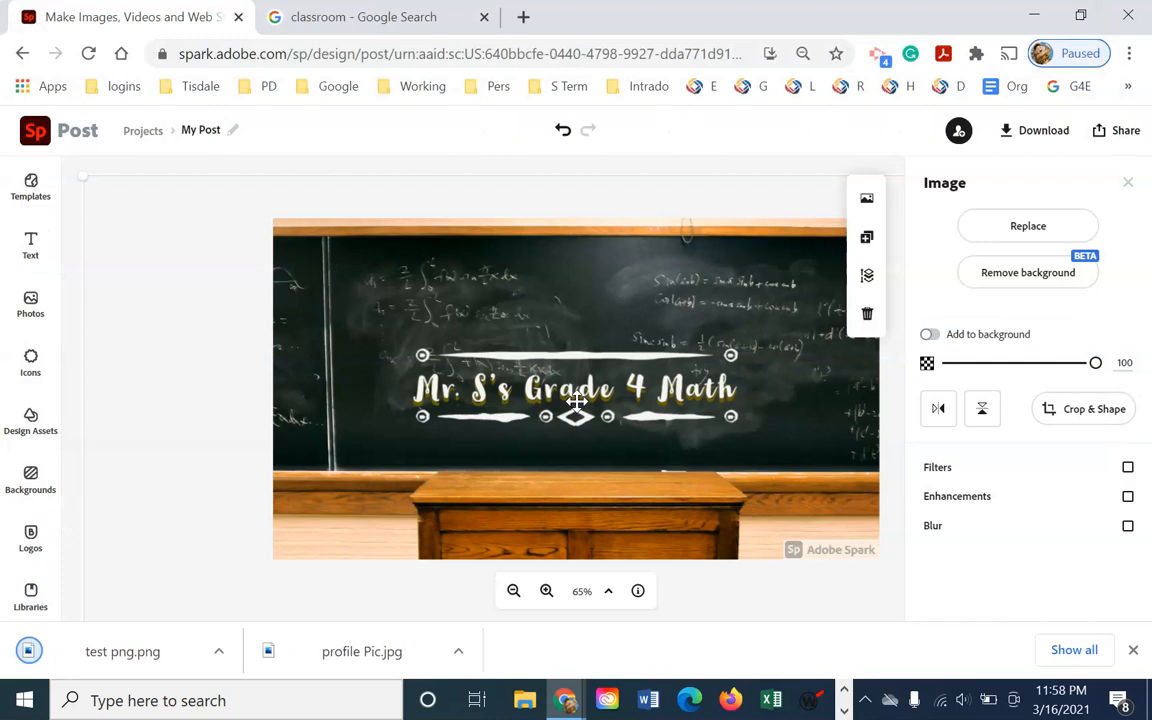
Download the design as a JPG named 'Test jpg' into the junk folder
{"action": "left_click", "coordinate": [1023, 148]}
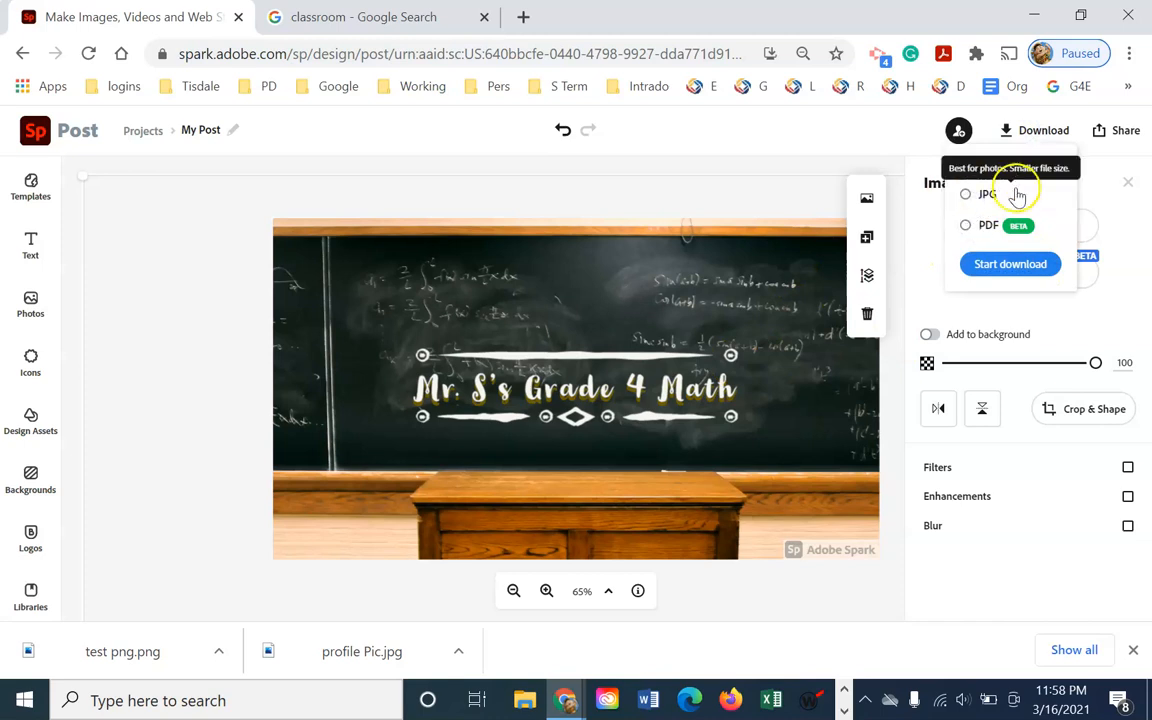
{"action": "left_click", "coordinate": [1018, 263]}
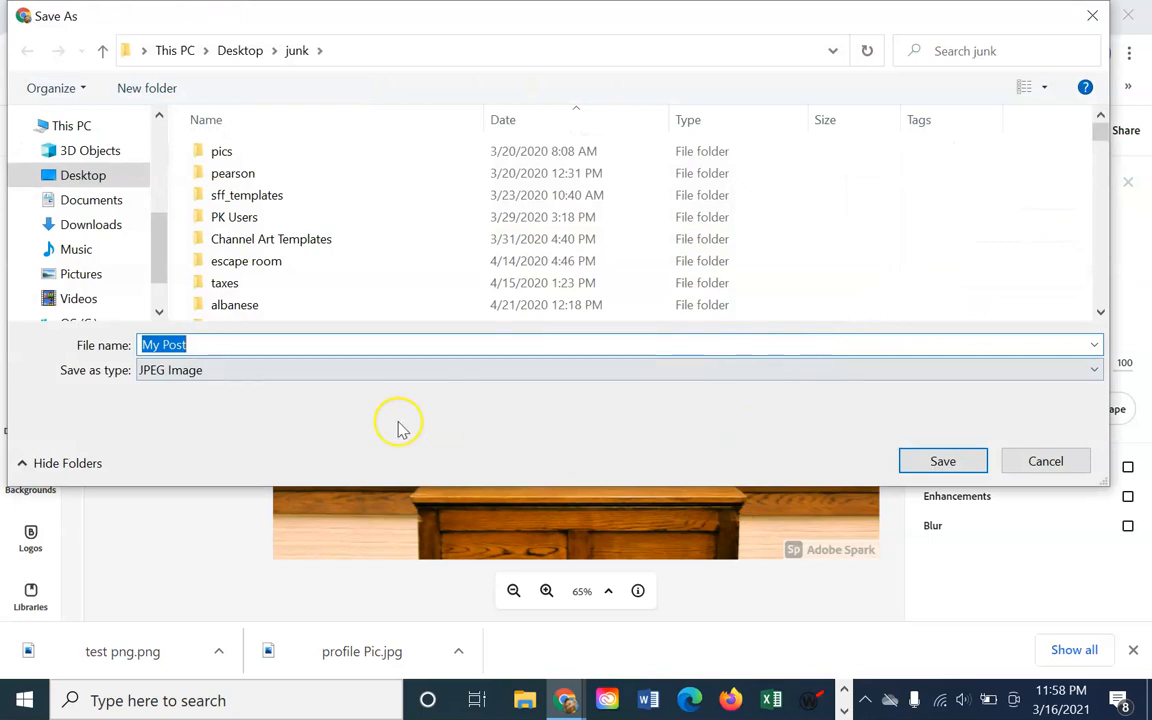
{"action": "type", "text": "T"}
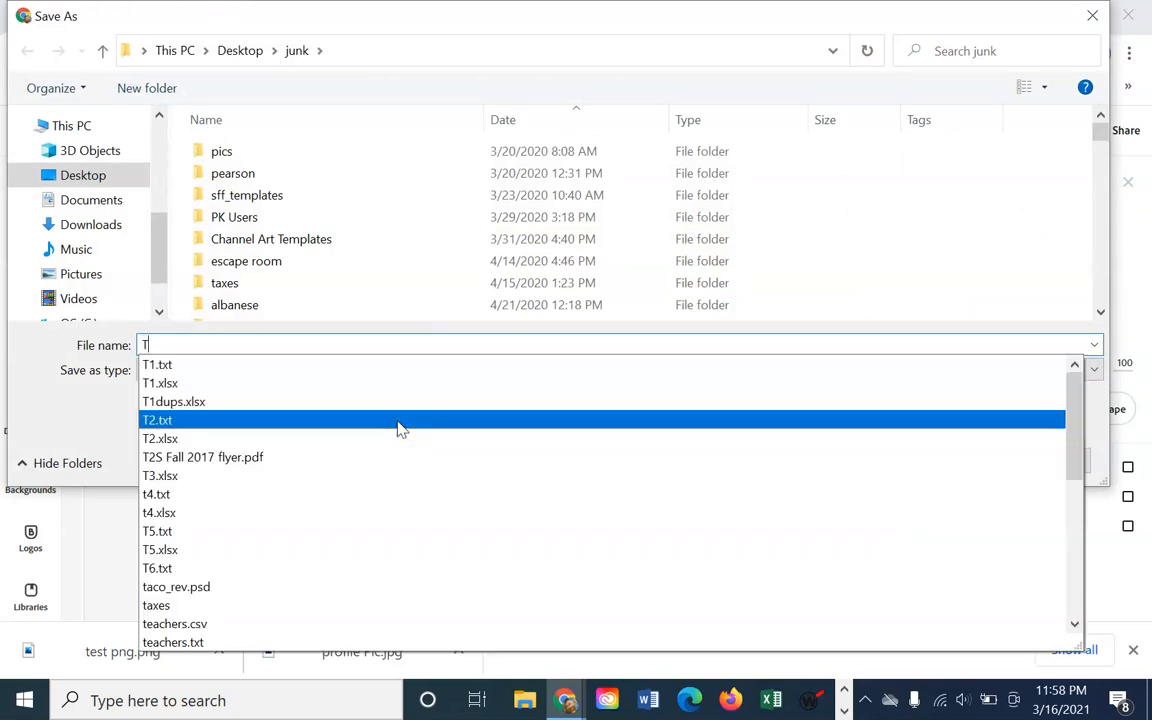
{"action": "type", "text": "est jpg"}
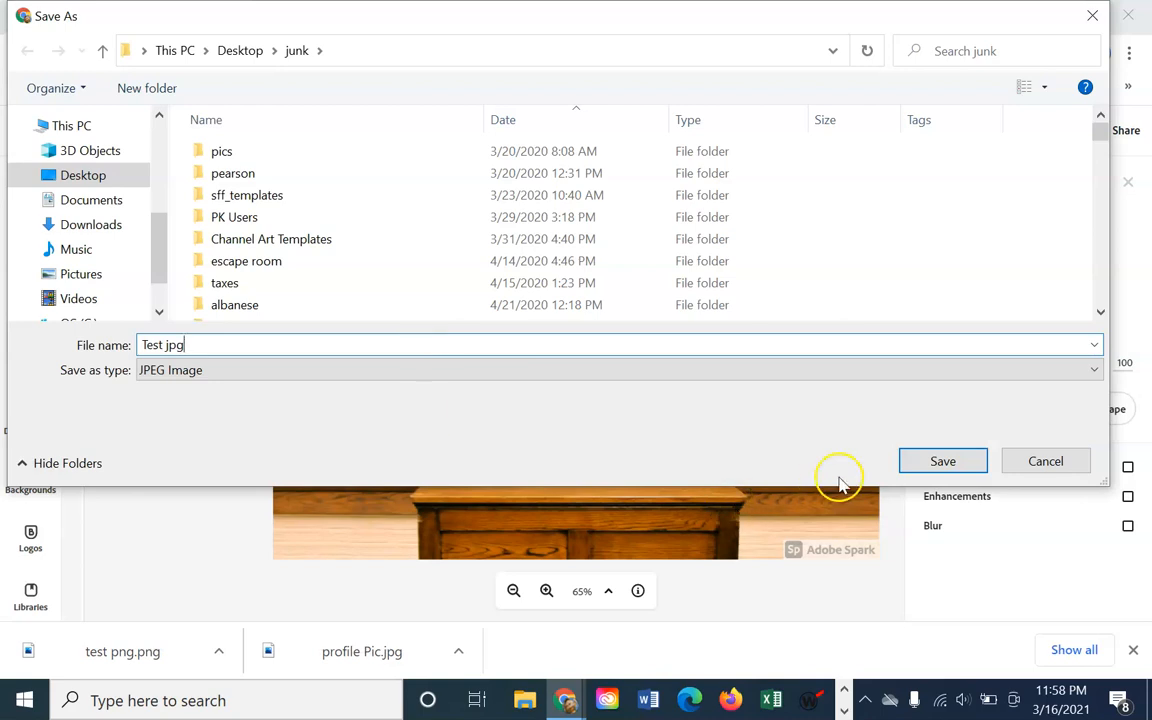
{"action": "left_click", "coordinate": [940, 461]}
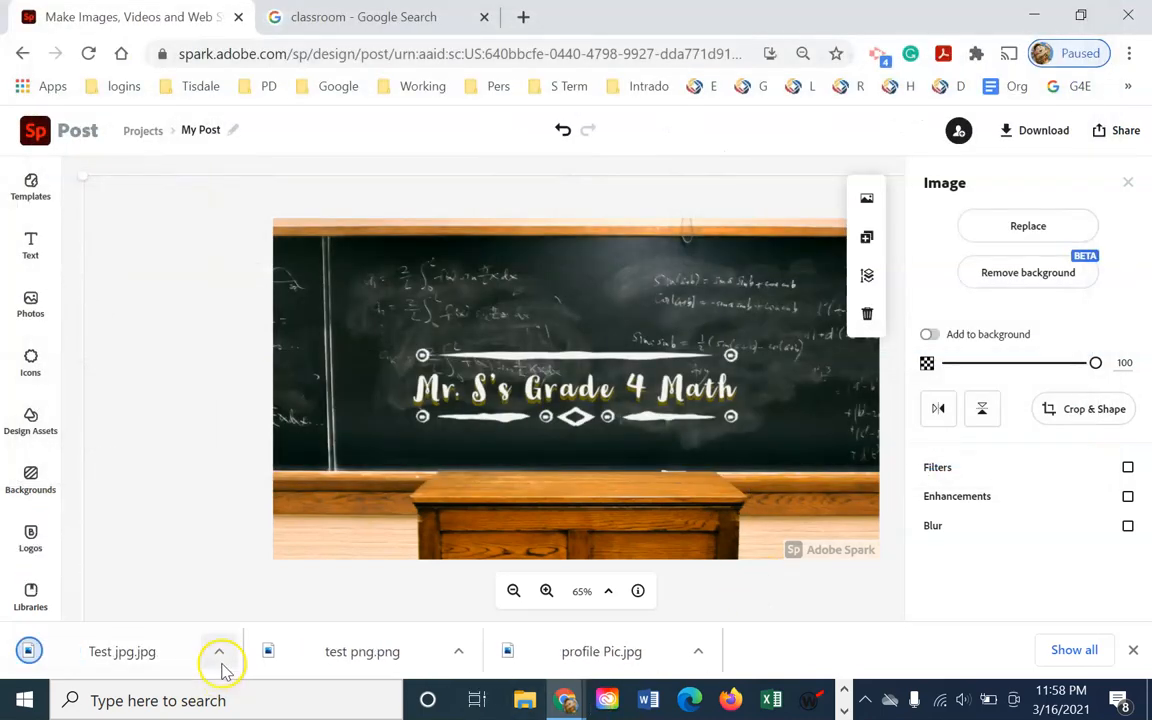
{"action": "left_click", "coordinate": [220, 655]}
Show the downloaded file in its folder and open Test jpg for viewing
{"action": "left_click", "coordinate": [273, 581]}
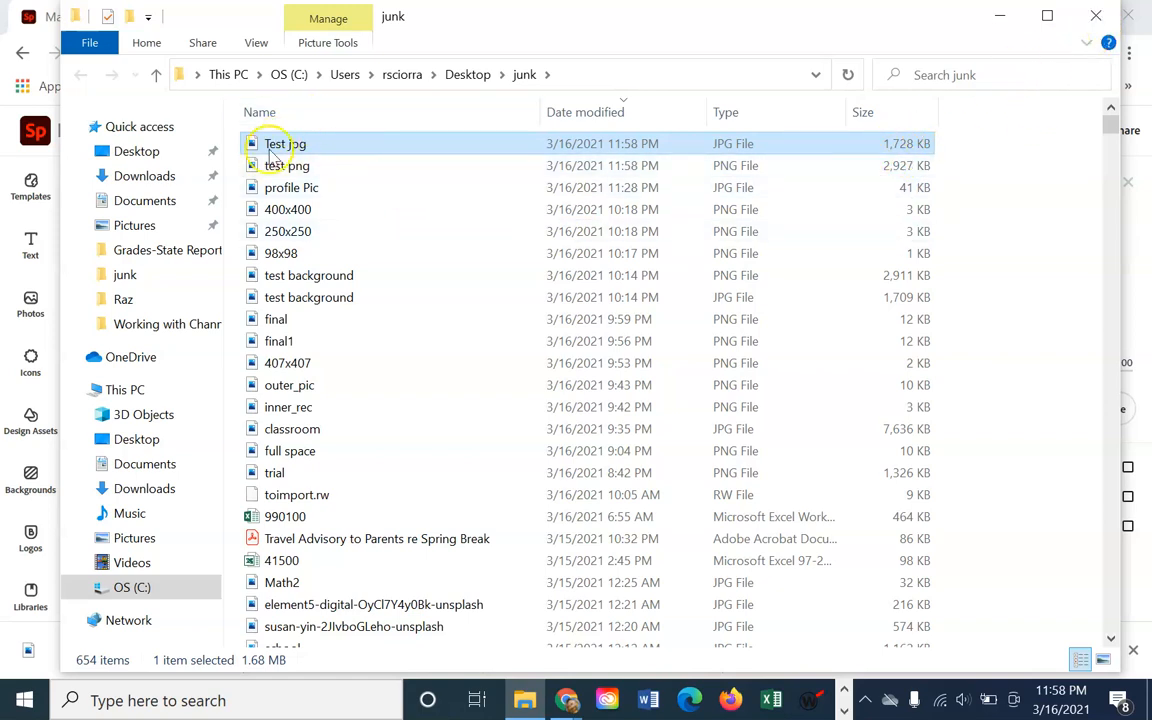
{"action": "double_click", "coordinate": [276, 148]}
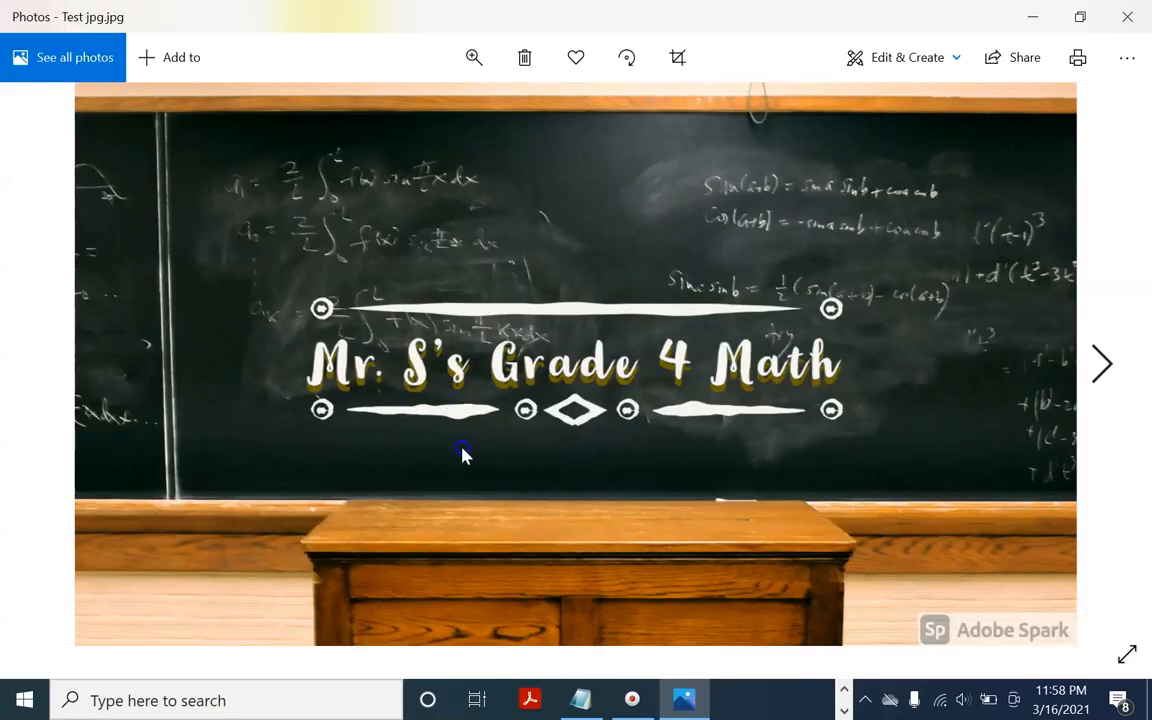
Compare test png and profile Pic in Photos, then close Photos and the junk folder and switch back to Spark
{"action": "left_click", "coordinate": [1104, 376]}
{"action": "left_click", "coordinate": [1105, 366]}
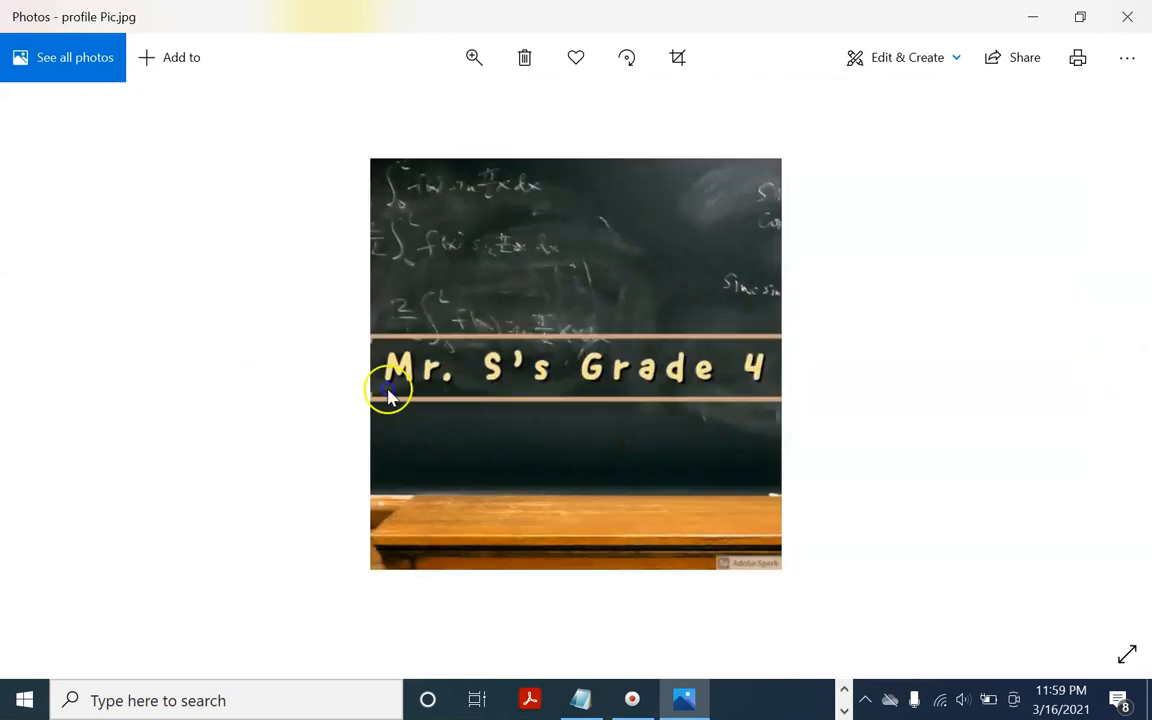
{"action": "left_click", "coordinate": [1127, 16]}
{"action": "double_click", "coordinate": [398, 167]}
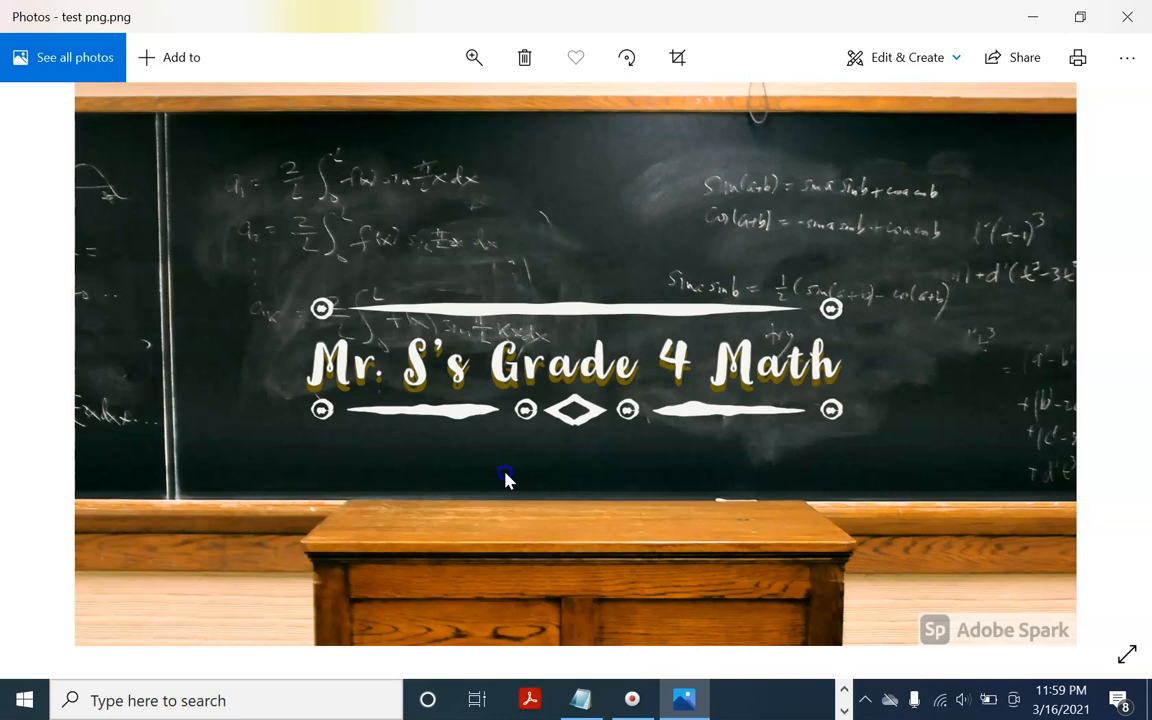
{"action": "left_click", "coordinate": [1131, 17]}
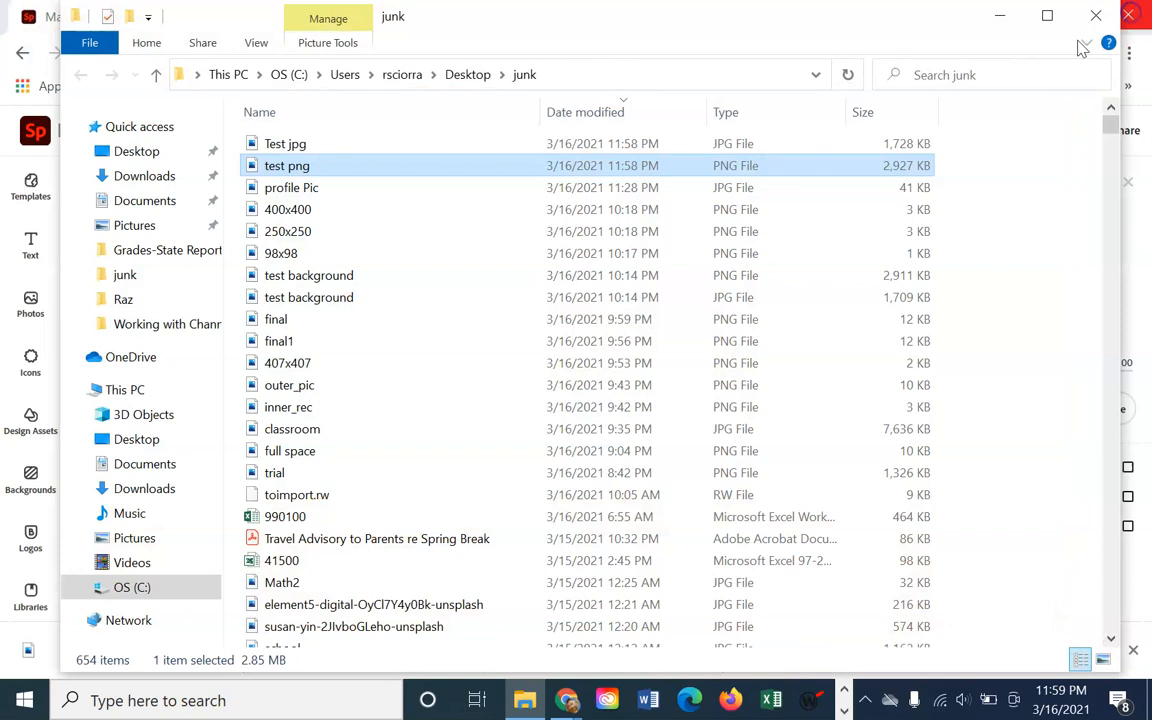
{"action": "left_click", "coordinate": [1100, 14]}
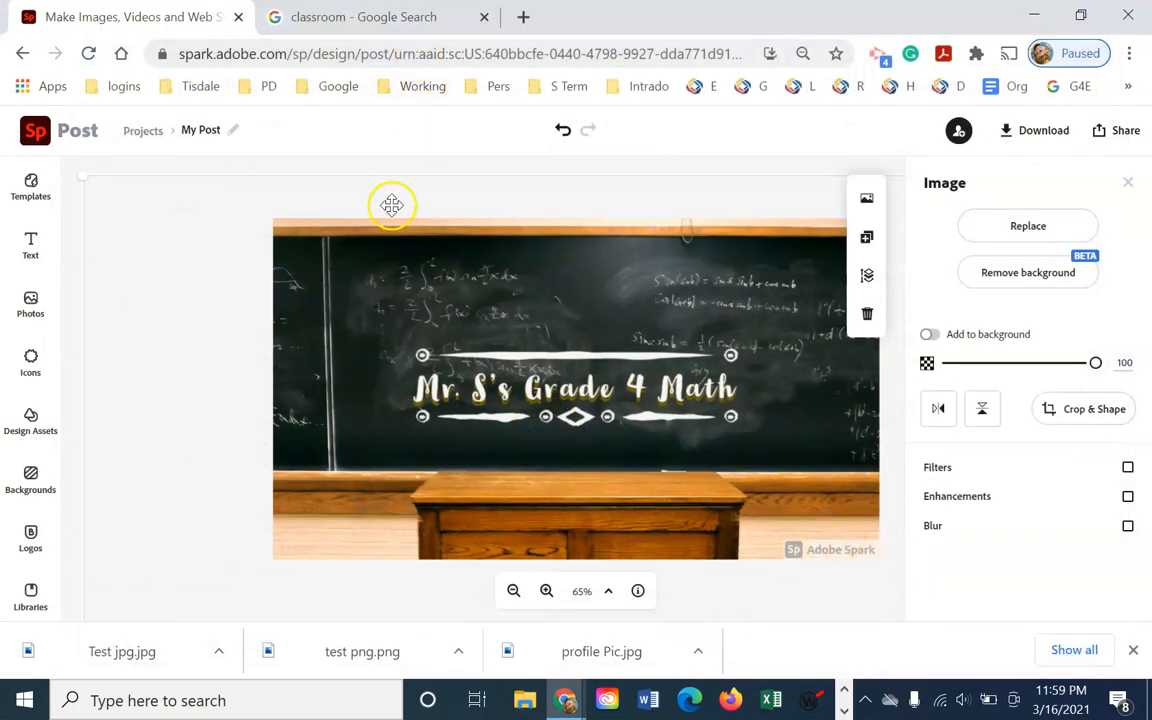
{"action": "key", "text": "alt+Tab"}
{"action": "key", "text": "alt+Tab"}
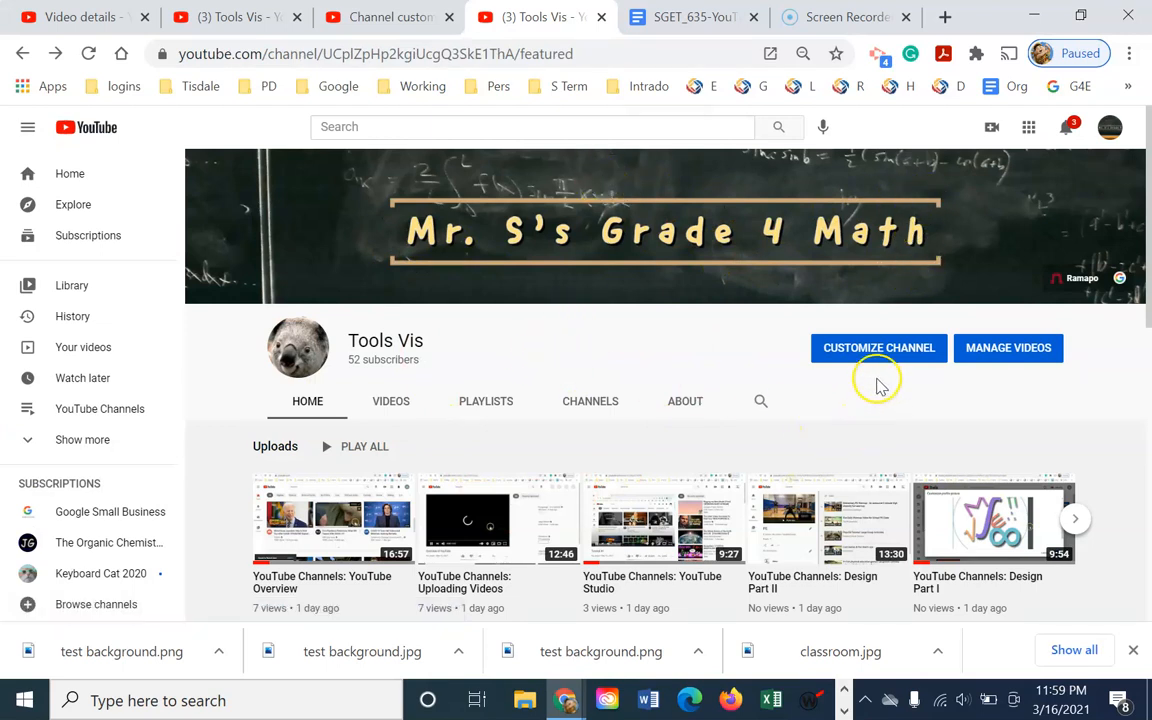
Open the channel's customization settings on the Branding tab
{"action": "left_click", "coordinate": [884, 350]}
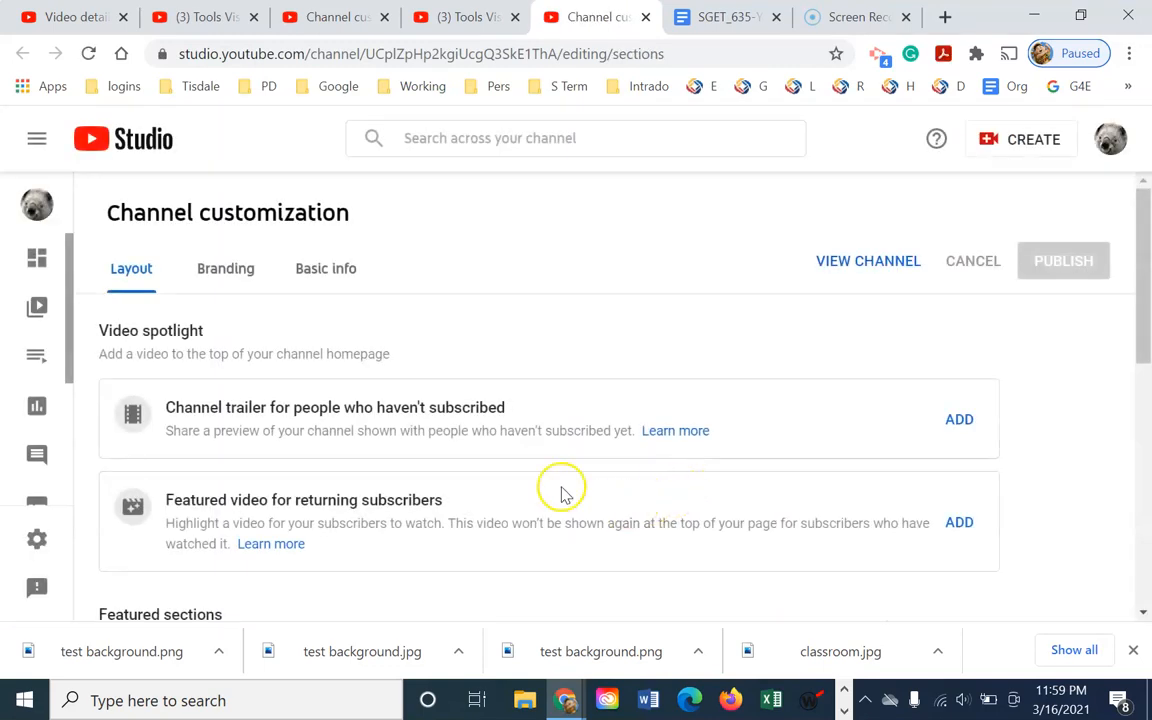
{"action": "left_click", "coordinate": [222, 270]}
{"action": "scroll", "coordinate": [575, 465], "scroll_direction": "down", "scroll_amount": 2}
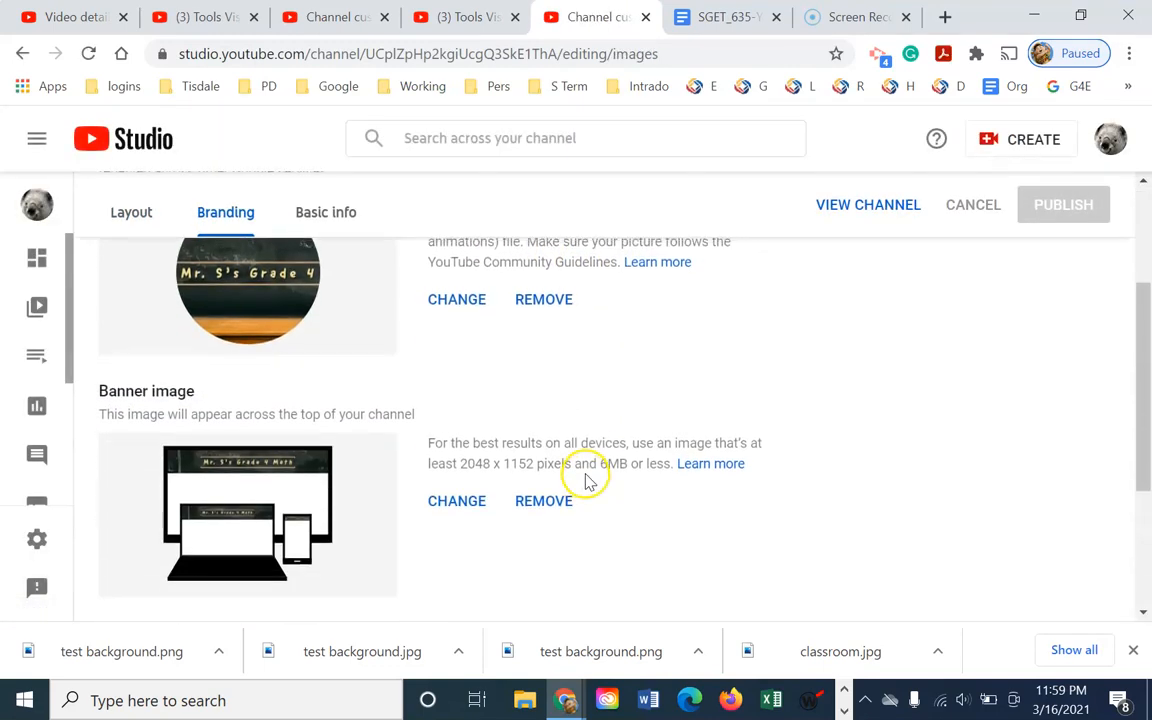
{"action": "scroll", "coordinate": [586, 481], "scroll_direction": "down", "scroll_amount": 1}
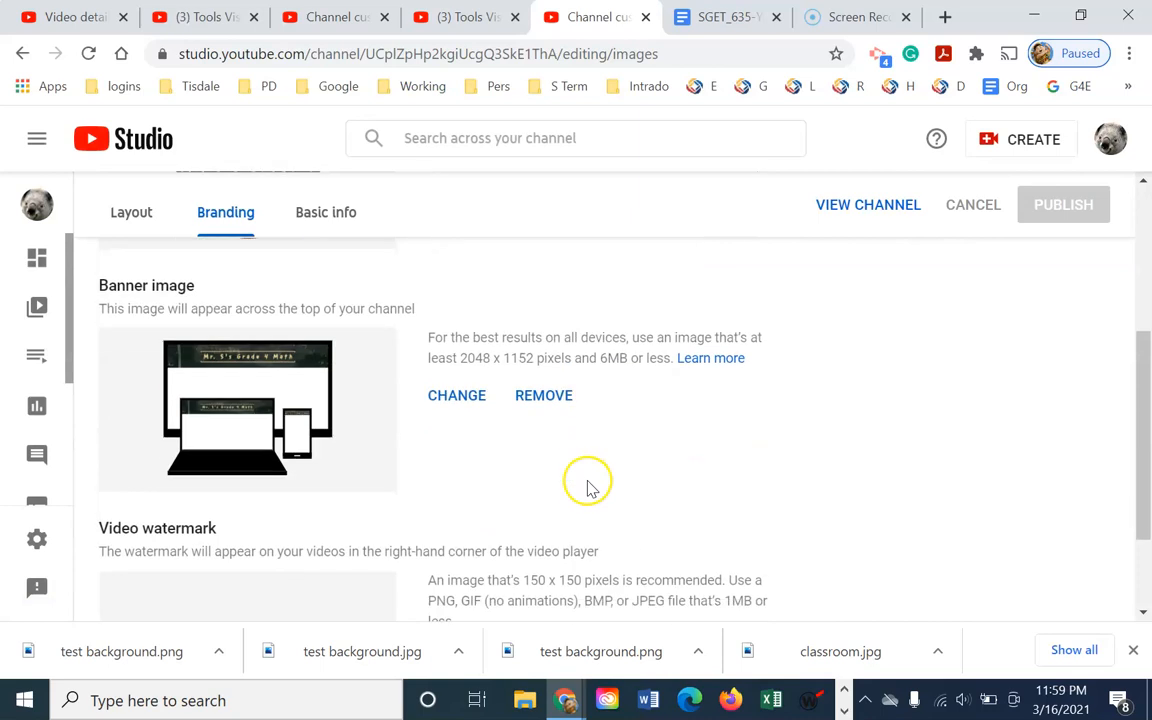
Change the banner image, sorting files by date and choosing Test jpg
{"action": "left_click", "coordinate": [457, 397]}
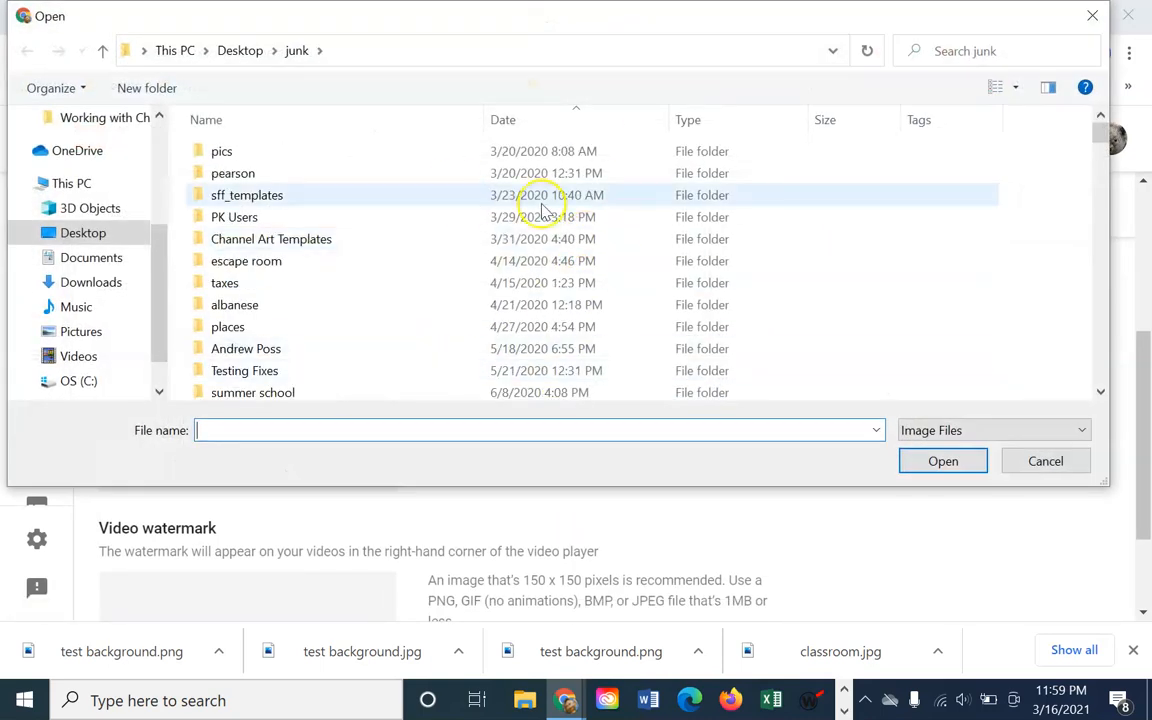
{"action": "left_click_drag", "start_coordinate": [1101, 135], "coordinate": [1107, 201]}
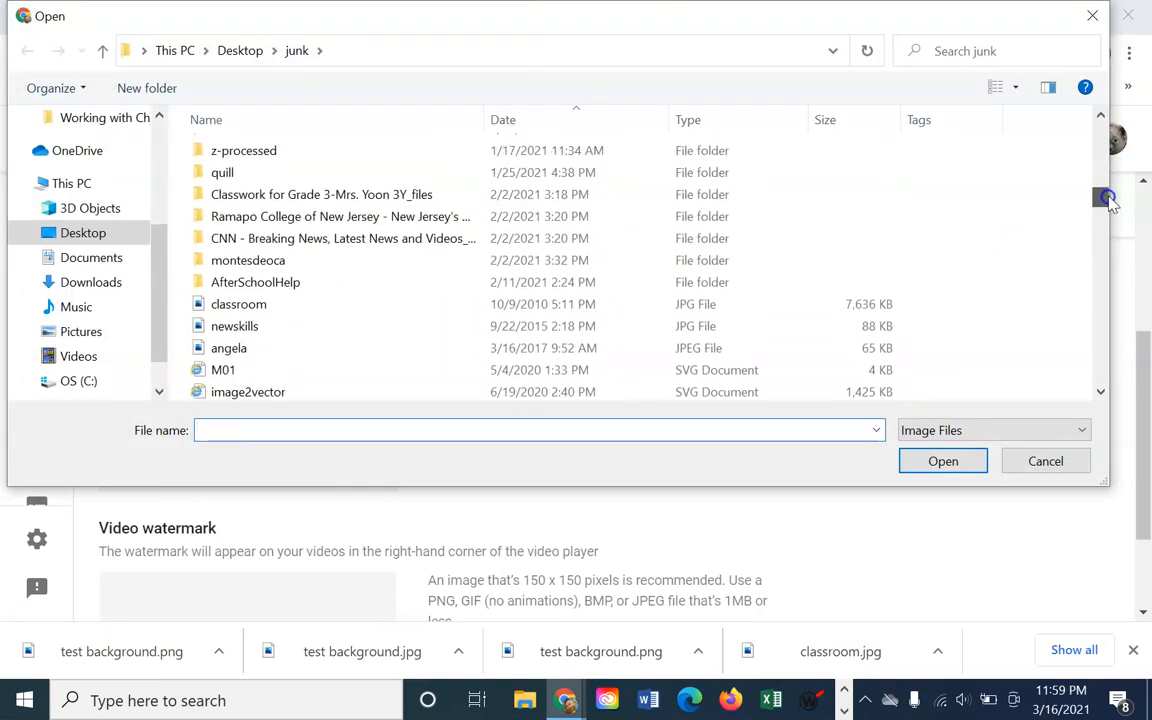
{"action": "scroll", "coordinate": [746, 231], "scroll_direction": "up", "scroll_amount": 5}
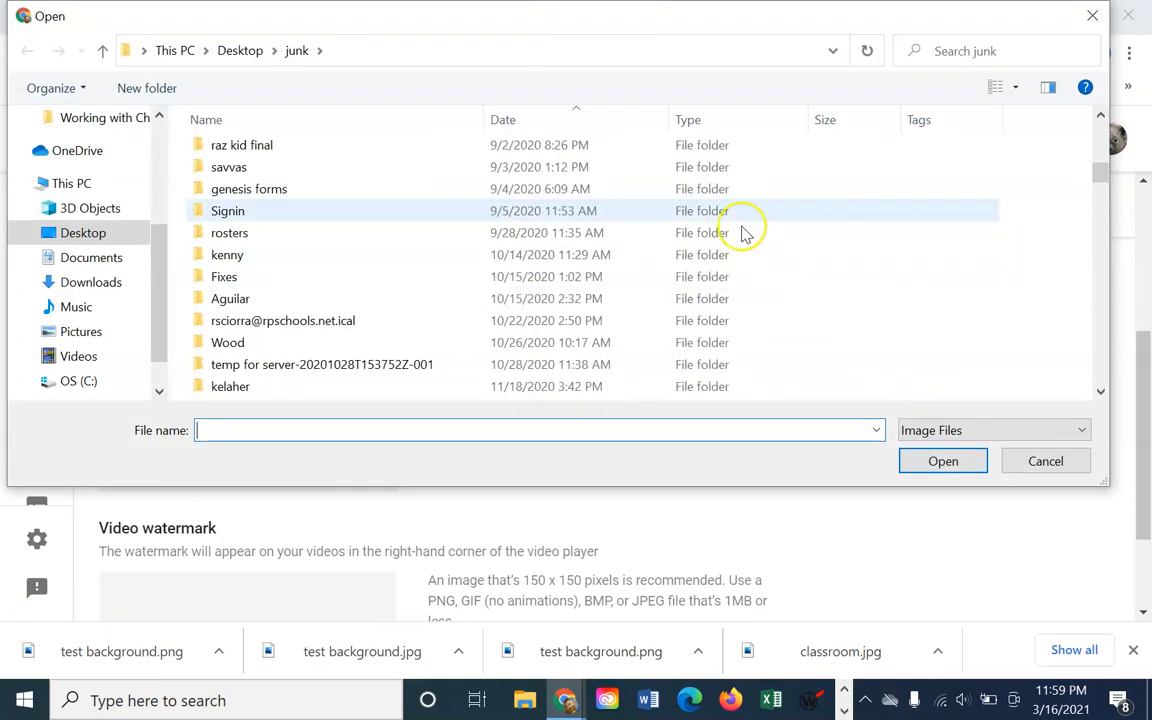
{"action": "left_click", "coordinate": [509, 128]}
{"action": "scroll", "coordinate": [527, 231], "scroll_direction": "down", "scroll_amount": 15}
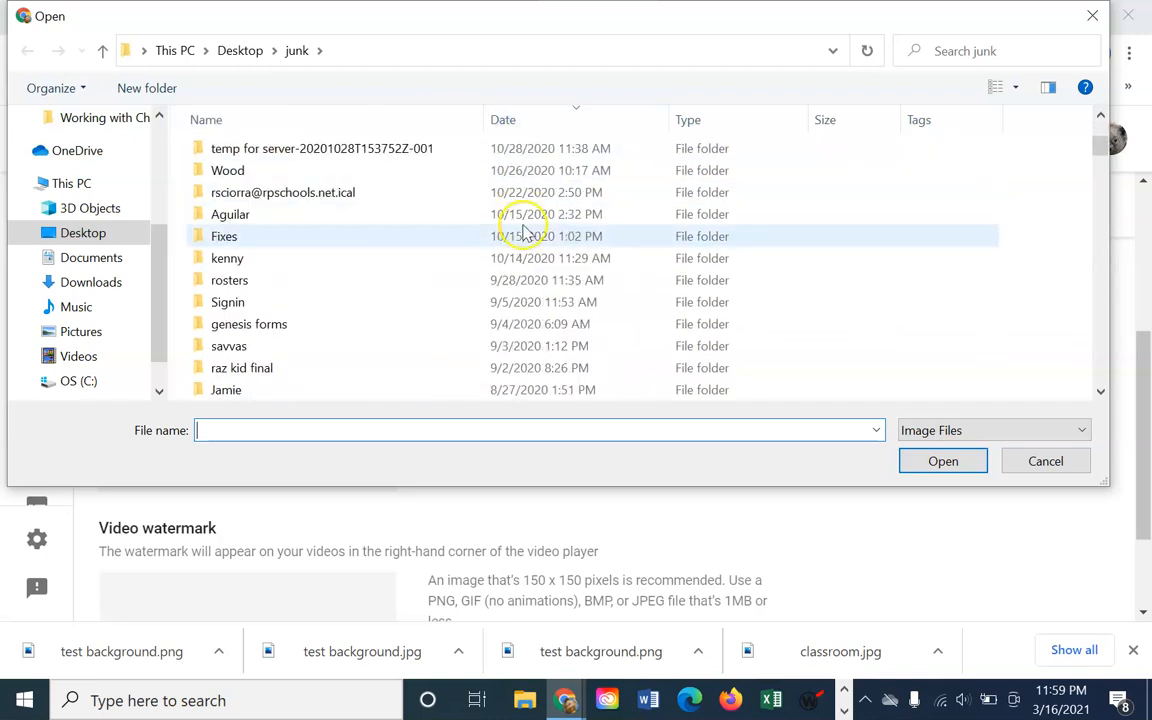
{"action": "scroll", "coordinate": [530, 248], "scroll_direction": "down", "scroll_amount": 1}
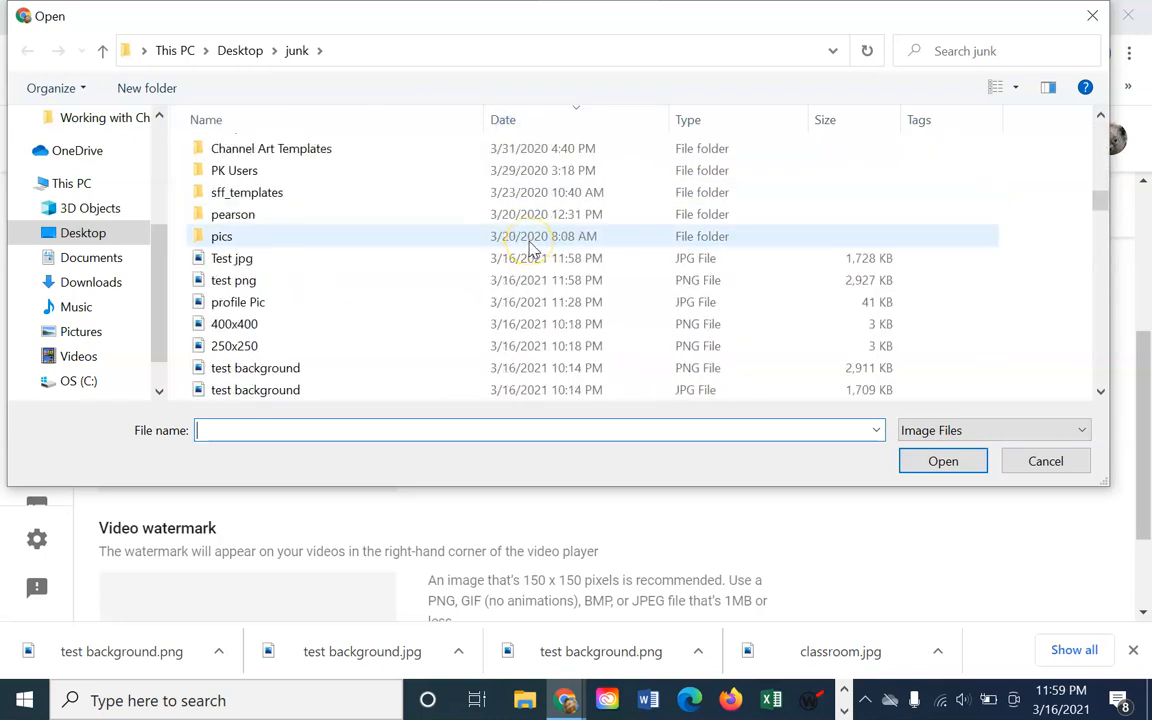
{"action": "left_click", "coordinate": [233, 260]}
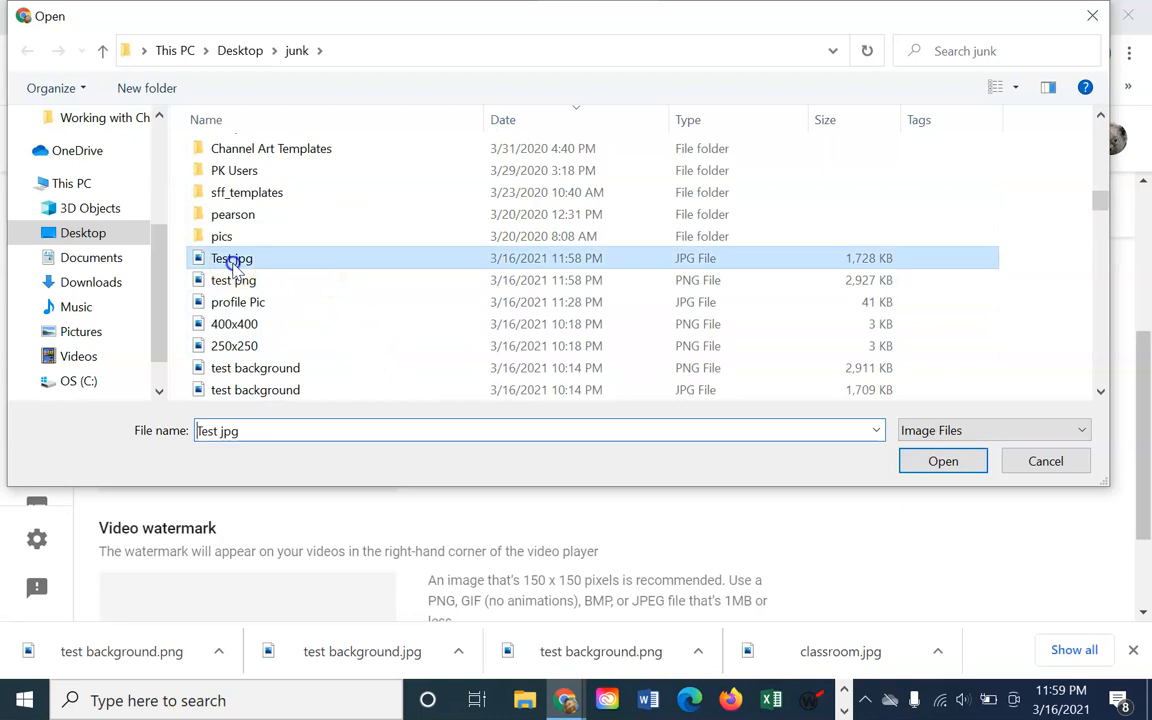
{"action": "left_click", "coordinate": [955, 470]}
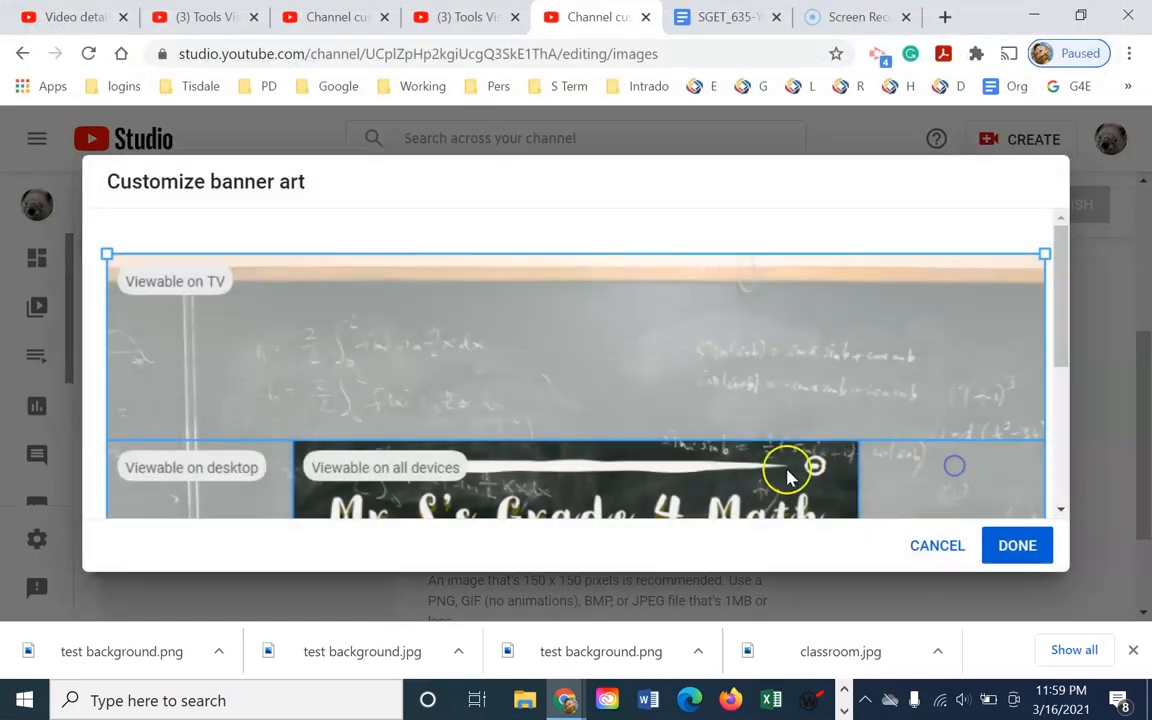
Scroll through the banner crop preview to check the TV, desktop and all-devices areas
{"action": "left_click_drag", "start_coordinate": [1068, 333], "coordinate": [1085, 378]}
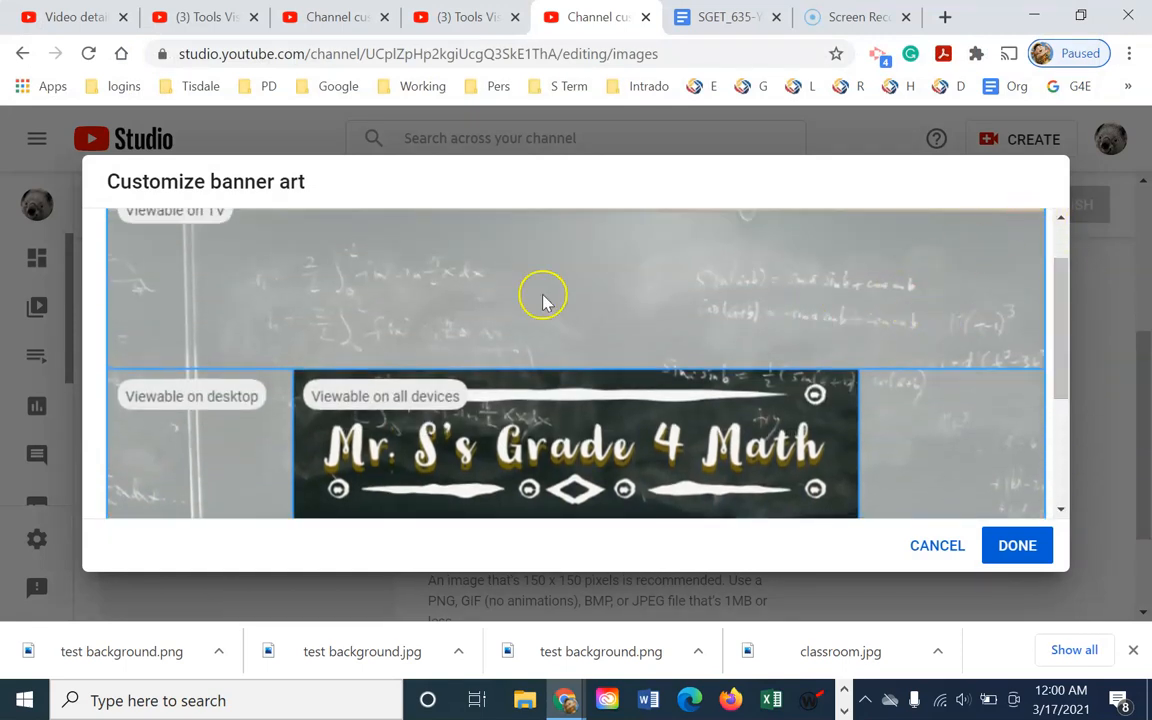
{"action": "scroll", "coordinate": [797, 370], "scroll_direction": "down", "scroll_amount": 1}
{"action": "scroll", "coordinate": [797, 370], "scroll_direction": "down", "scroll_amount": 1}
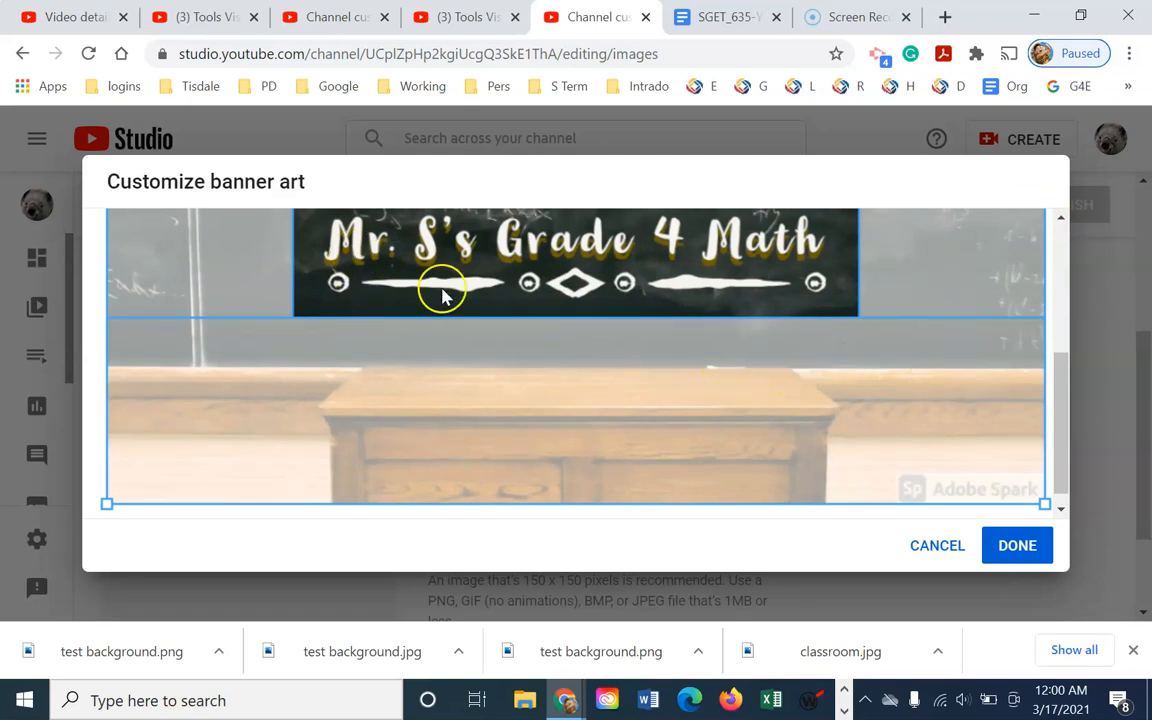
{"action": "left_click_drag", "start_coordinate": [1067, 471], "coordinate": [1036, 419]}
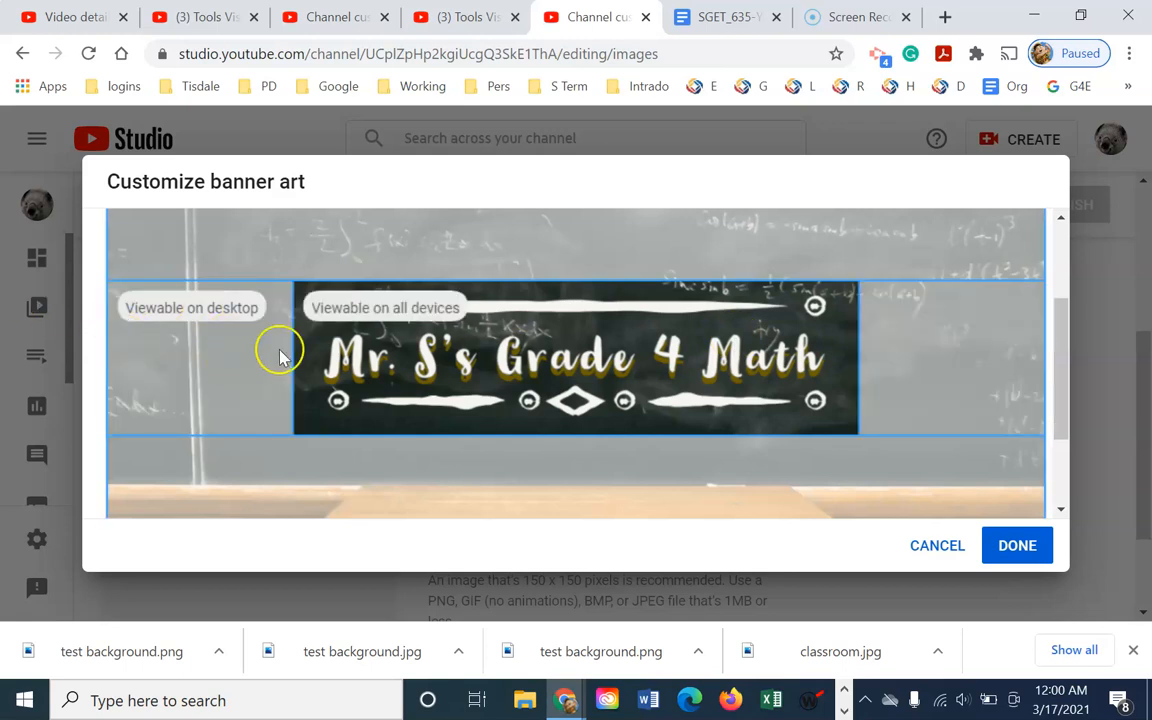
{"action": "scroll", "coordinate": [785, 345], "scroll_direction": "up", "scroll_amount": 1}
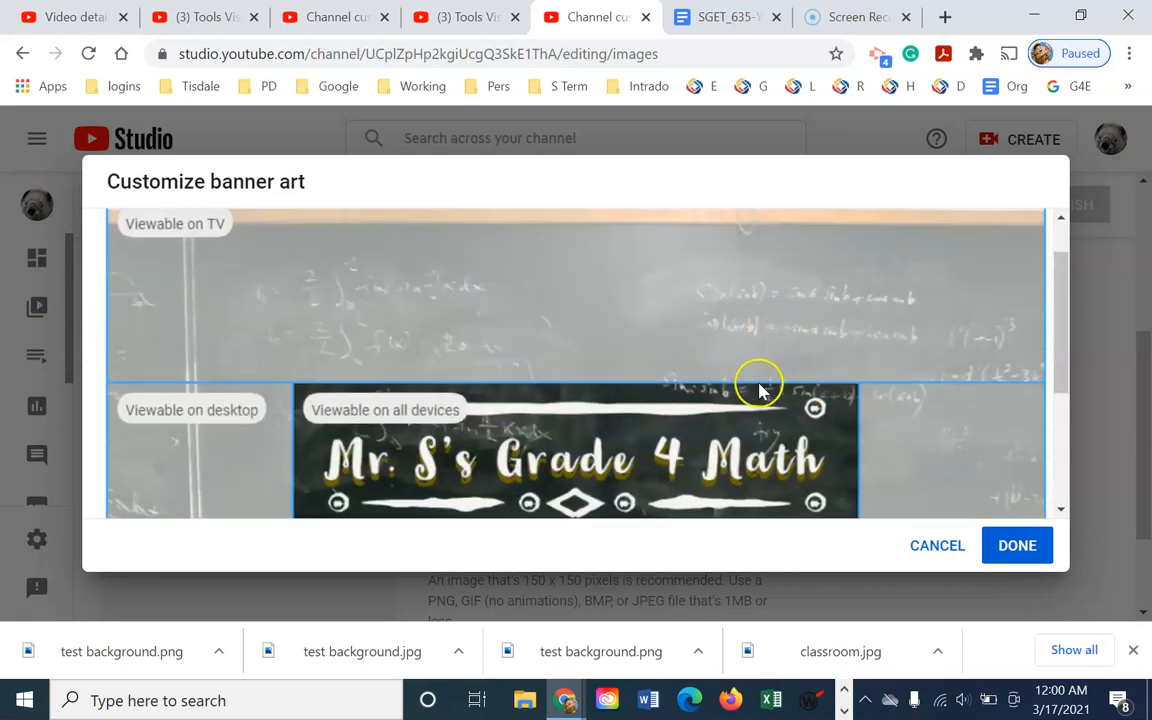
{"action": "scroll", "coordinate": [820, 390], "scroll_direction": "down", "scroll_amount": 3}
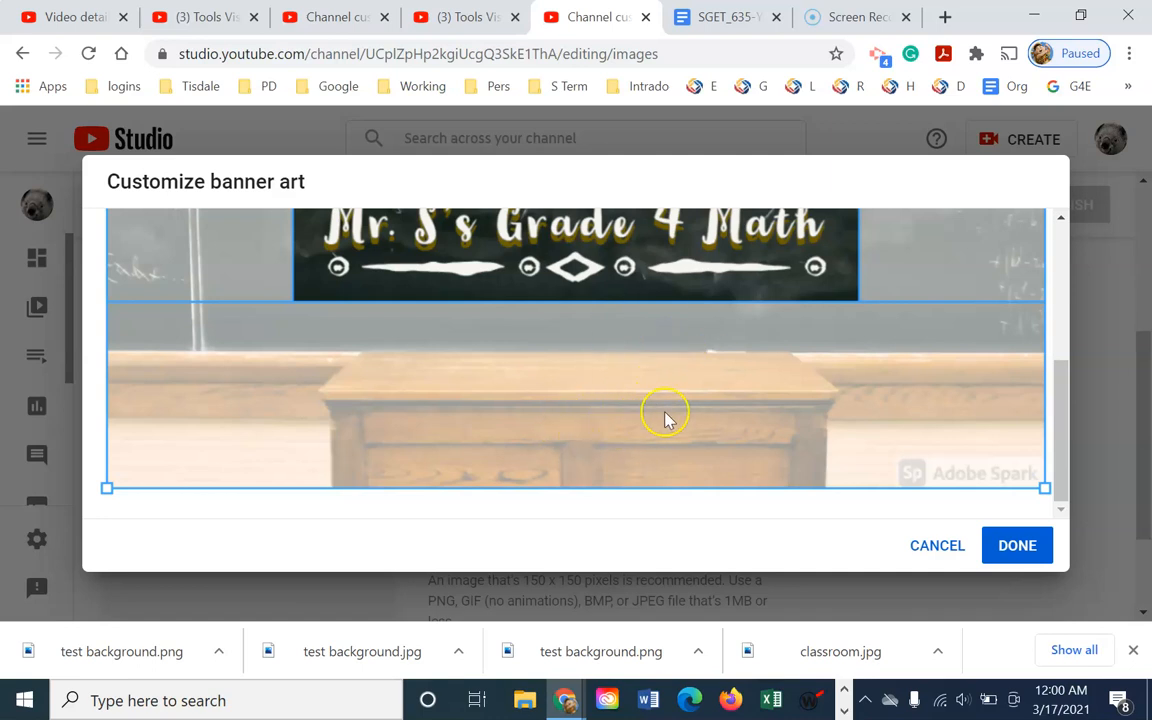
Accept the banner crop, review the Branding page, publish the changes and view the public channel
{"action": "left_click", "coordinate": [1013, 548]}
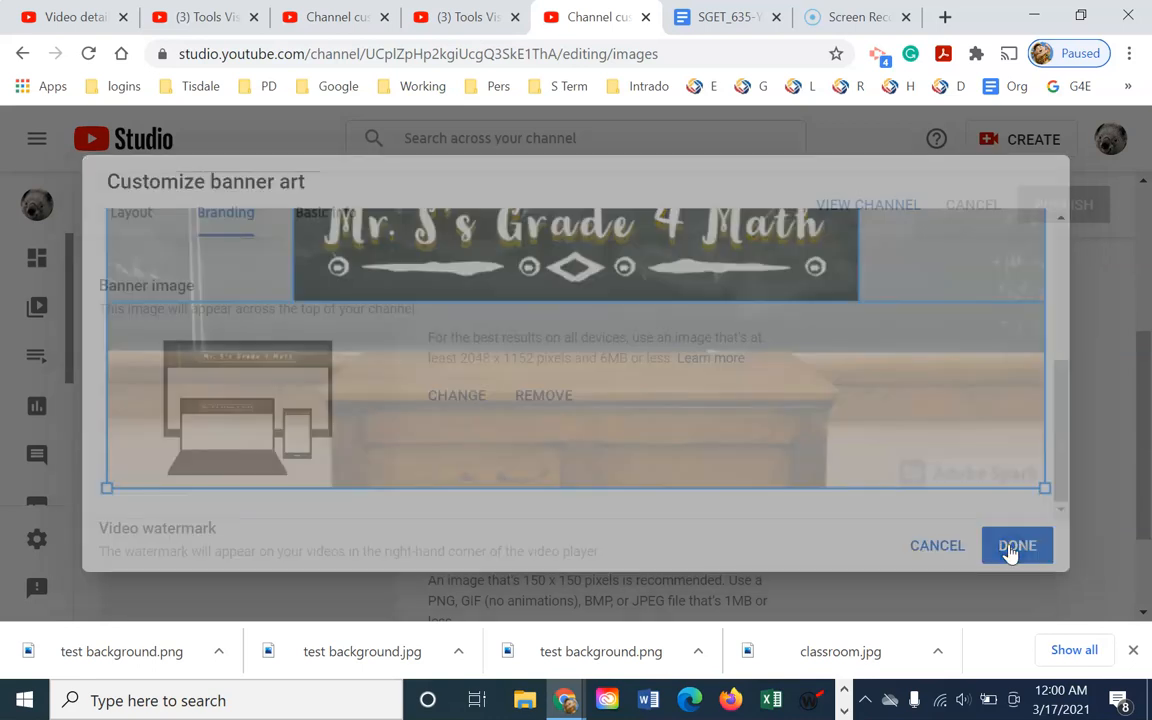
{"action": "scroll", "coordinate": [945, 578], "scroll_direction": "down", "scroll_amount": 2}
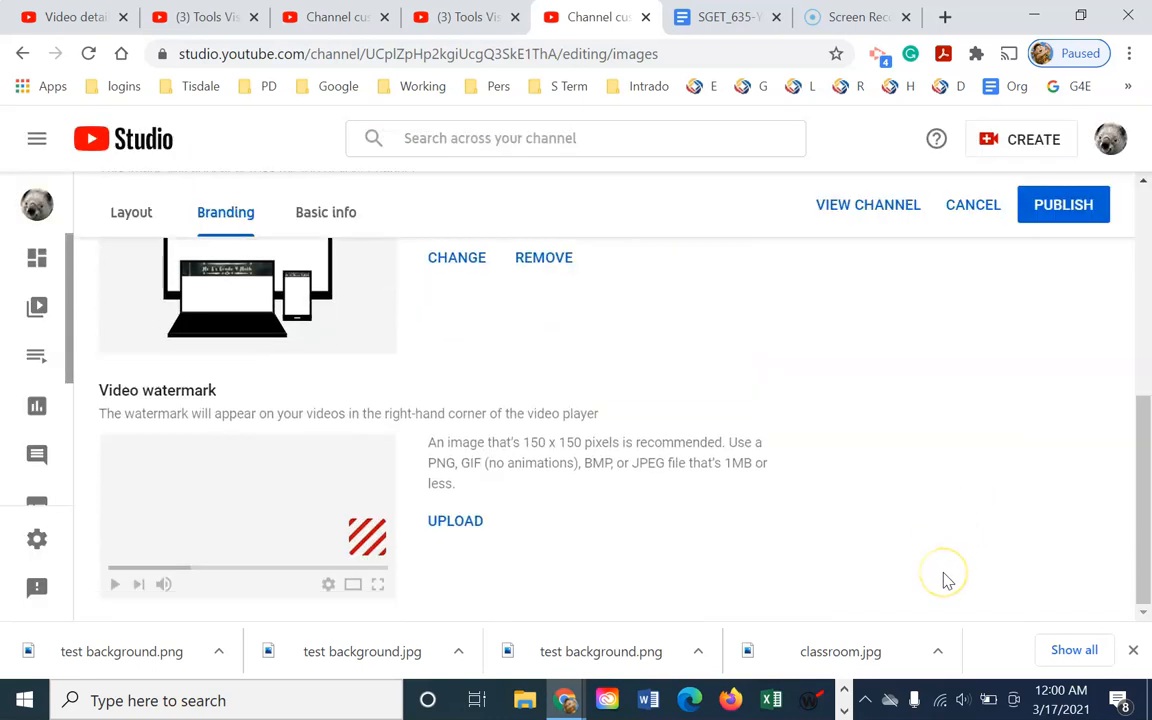
{"action": "scroll", "coordinate": [945, 578], "scroll_direction": "up", "scroll_amount": 4}
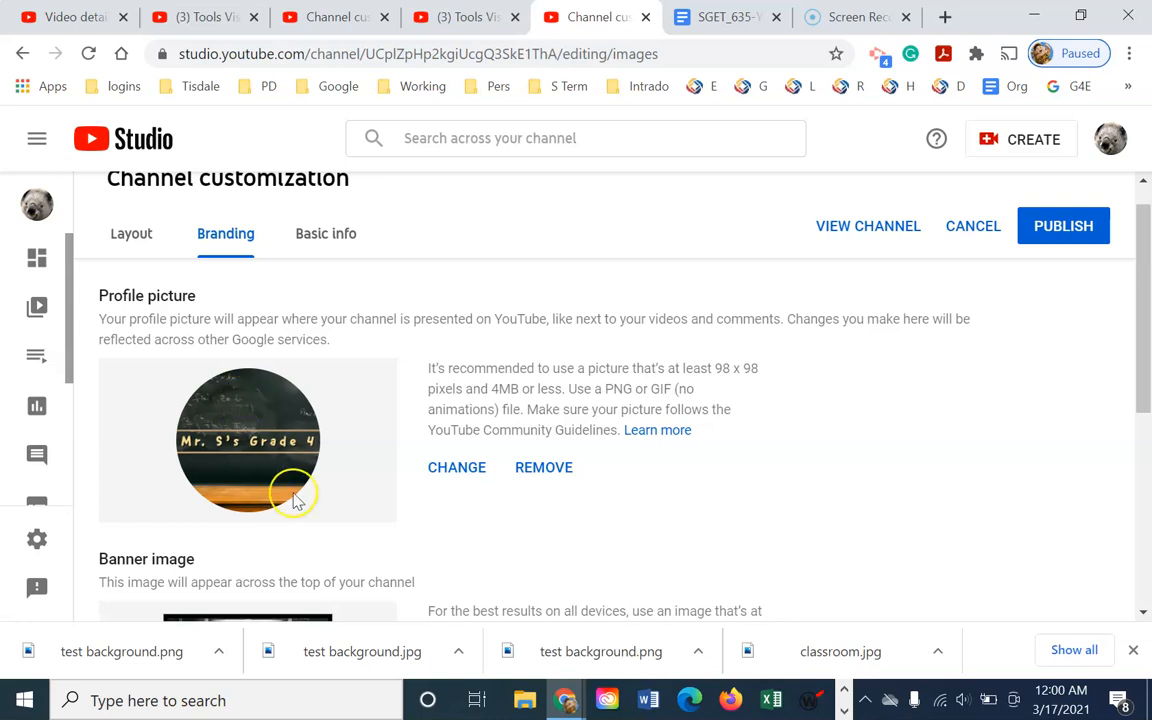
{"action": "scroll", "coordinate": [330, 480], "scroll_direction": "down", "scroll_amount": 3}
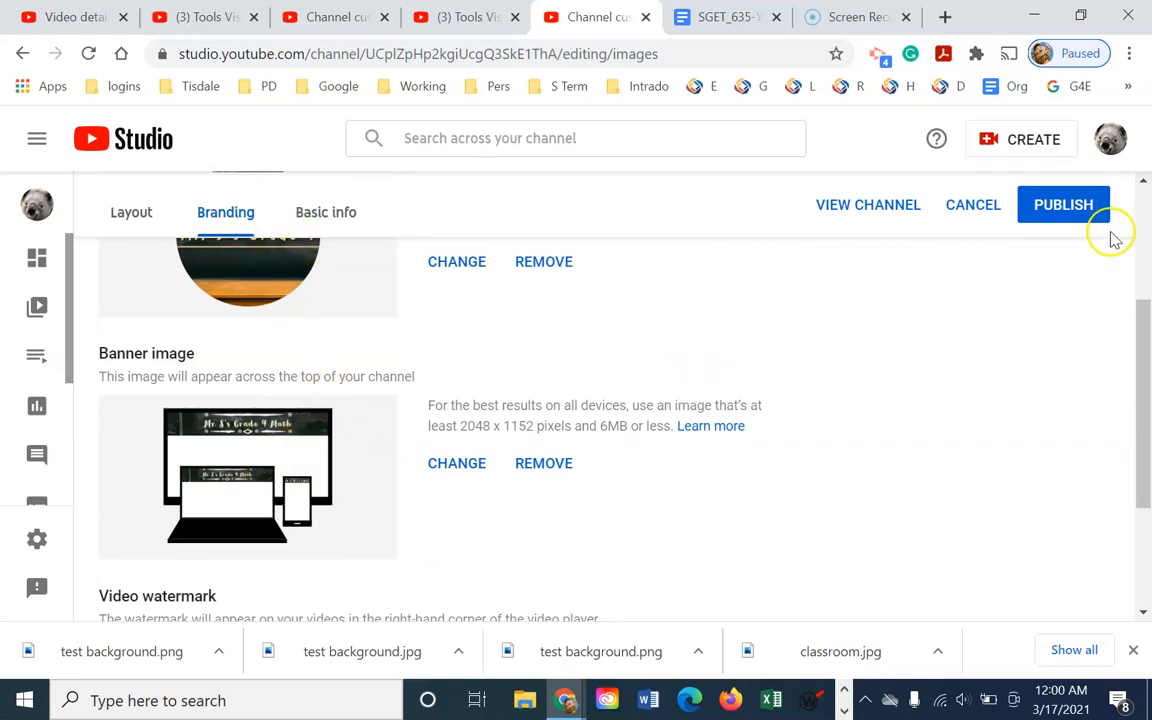
{"action": "left_click", "coordinate": [1075, 206]}
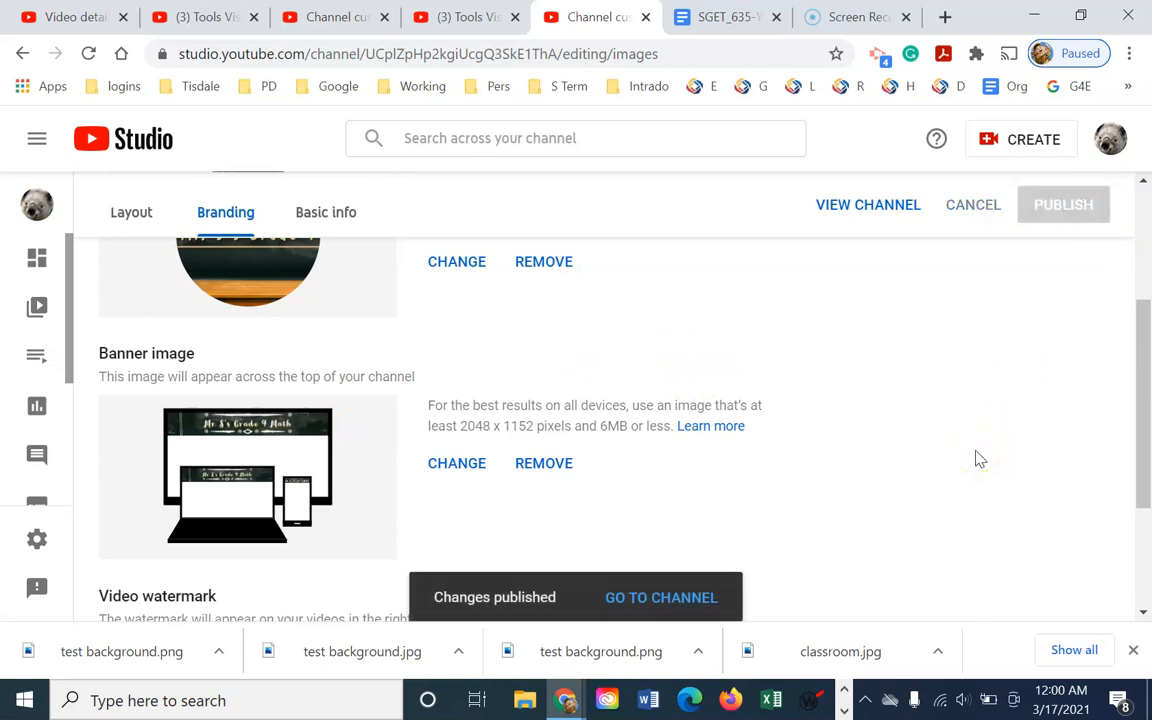
{"action": "left_click", "coordinate": [868, 206]}
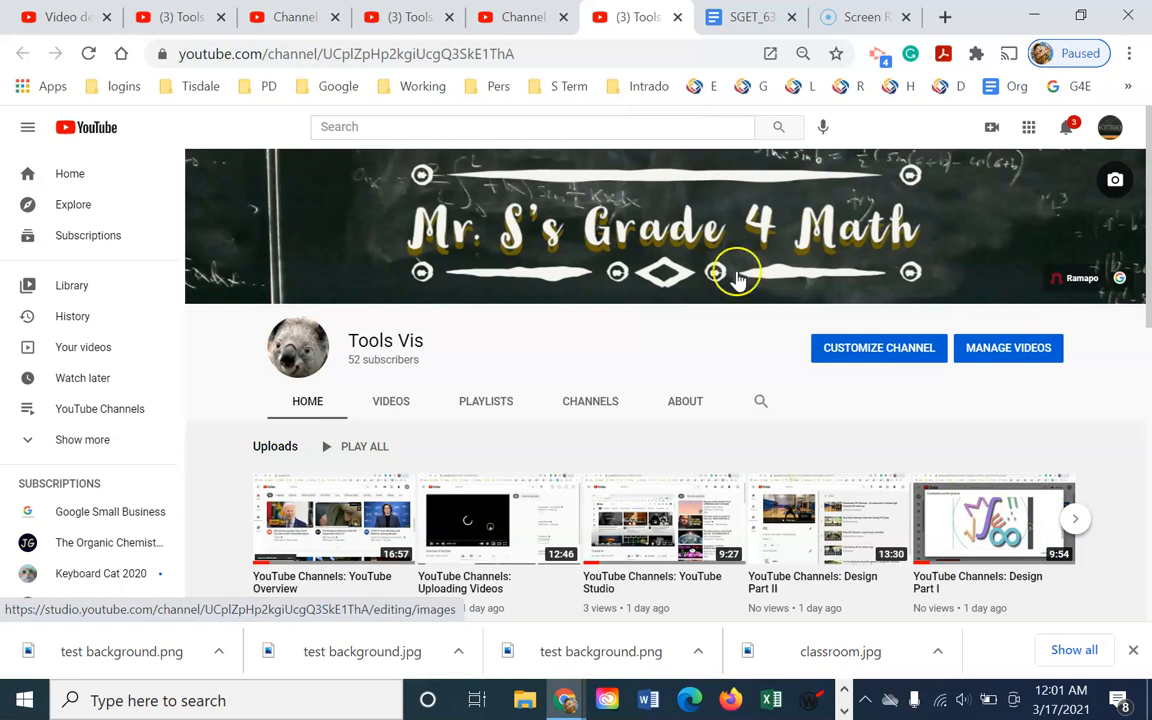
Switch from the YouTube channel page back to the Adobe Spark window
{"action": "key", "text": "alt+Tab"}
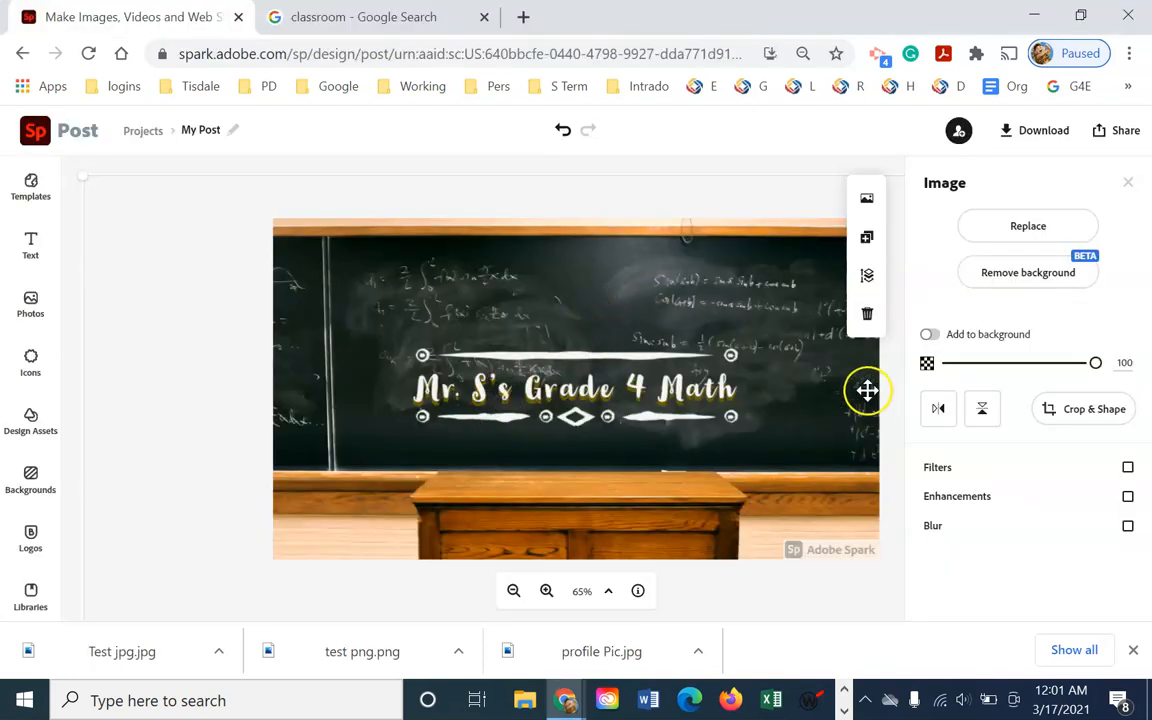
From the Spark home page, create a blank custom-size post of 400 × 400 px
{"action": "left_click", "coordinate": [38, 135]}
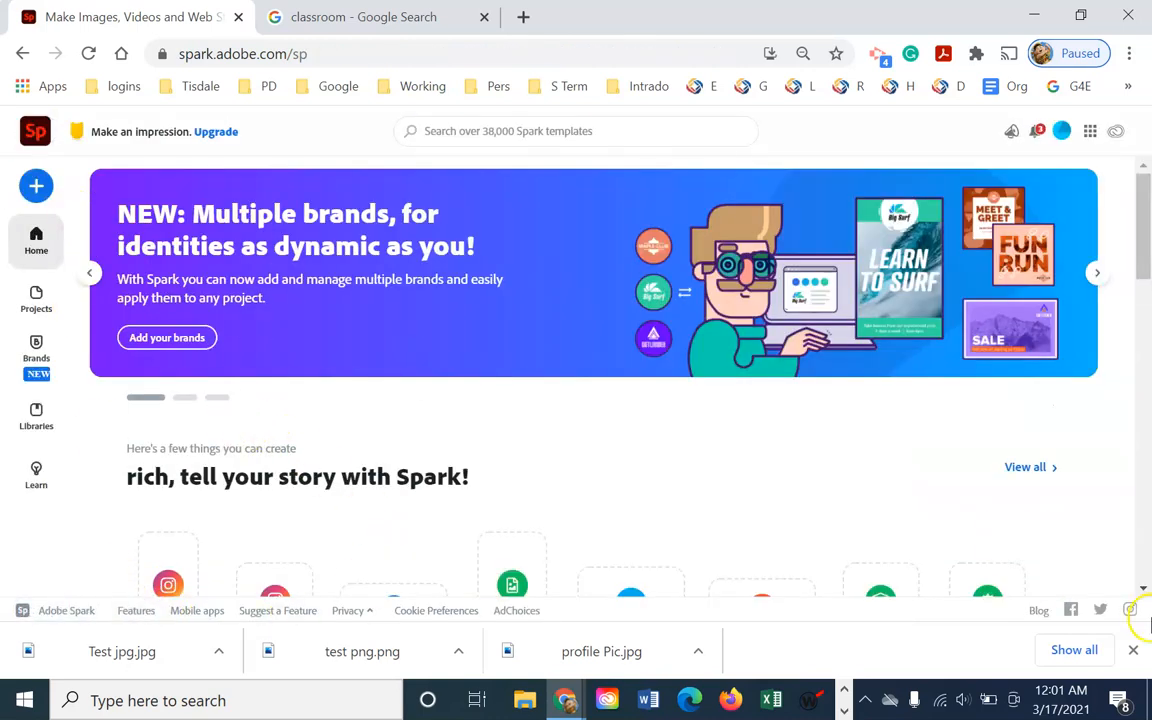
{"action": "scroll", "coordinate": [1100, 478], "scroll_direction": "down", "scroll_amount": 3}
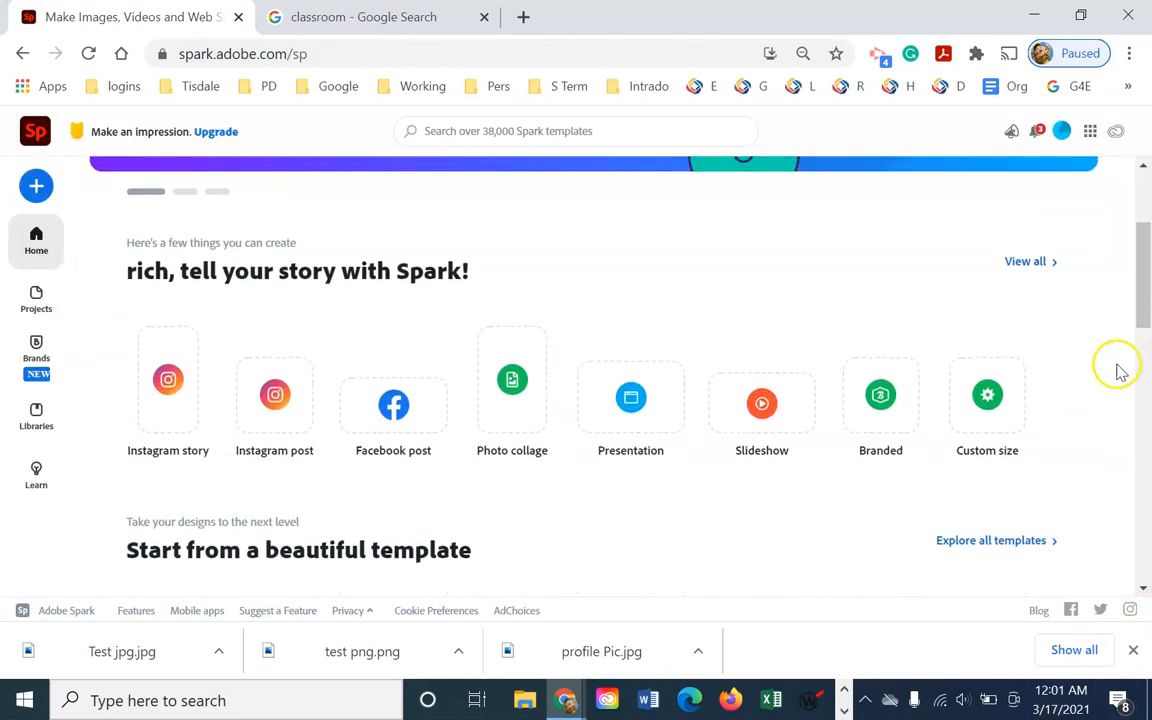
{"action": "left_click", "coordinate": [1005, 404]}
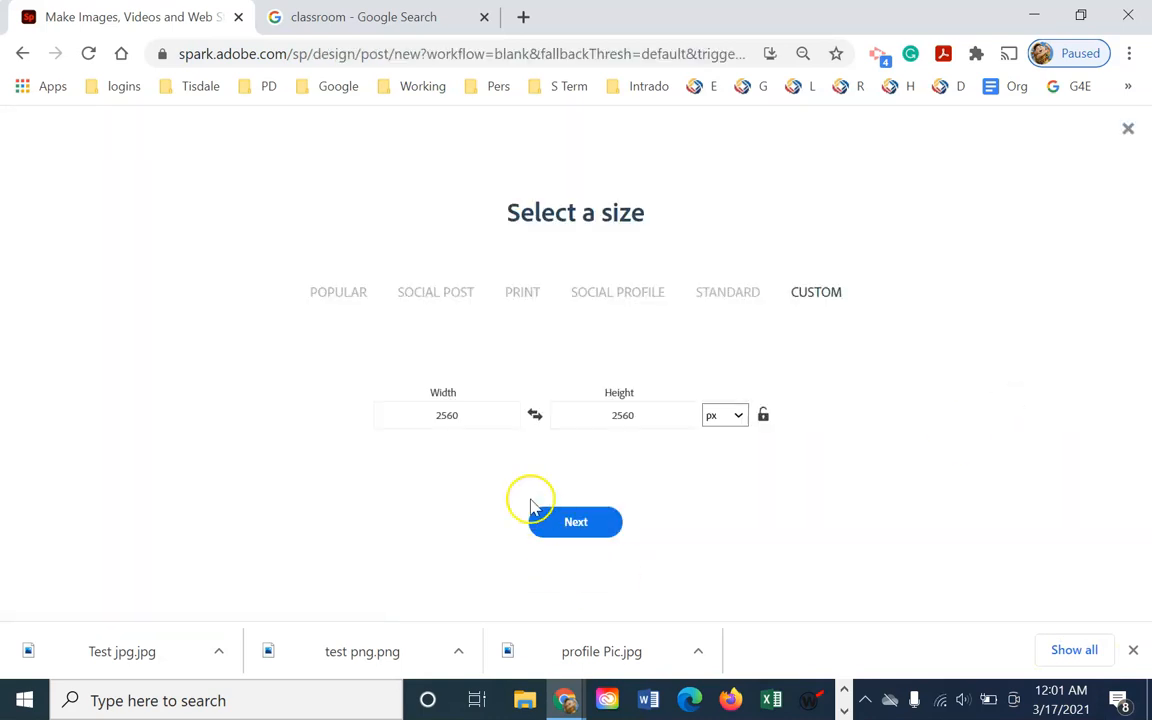
{"action": "left_click", "coordinate": [374, 408]}
{"action": "type", "text": "400"}
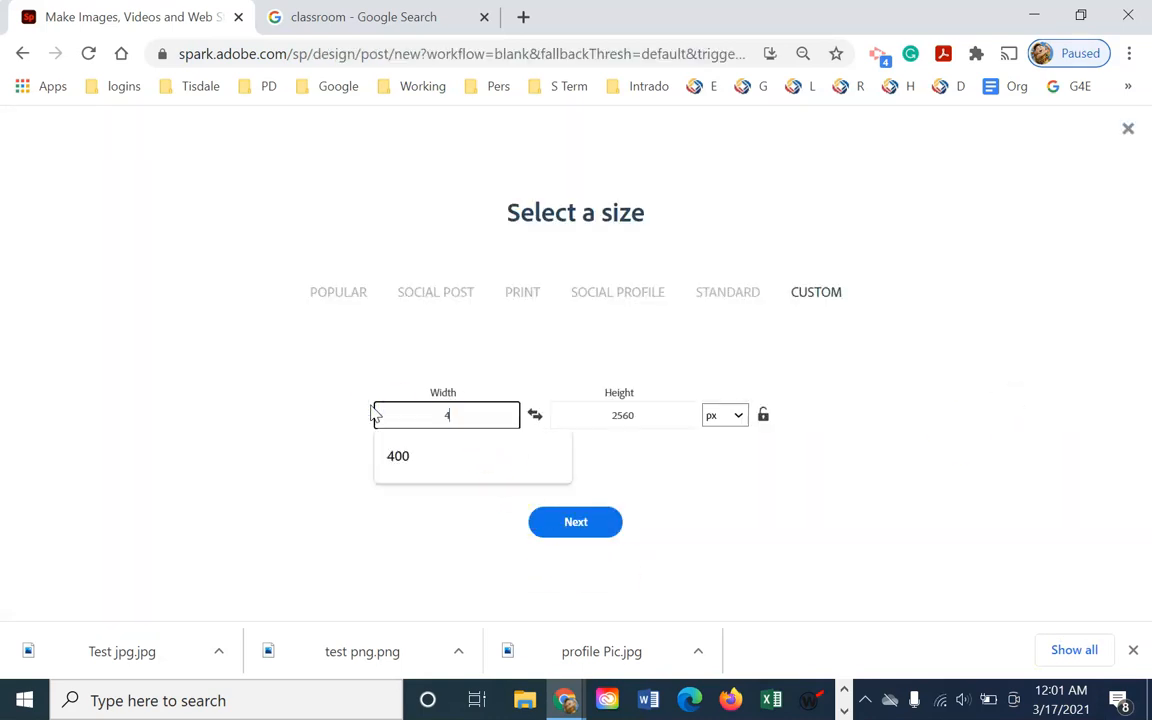
{"action": "left_click", "coordinate": [630, 413]}
{"action": "type", "text": "400"}
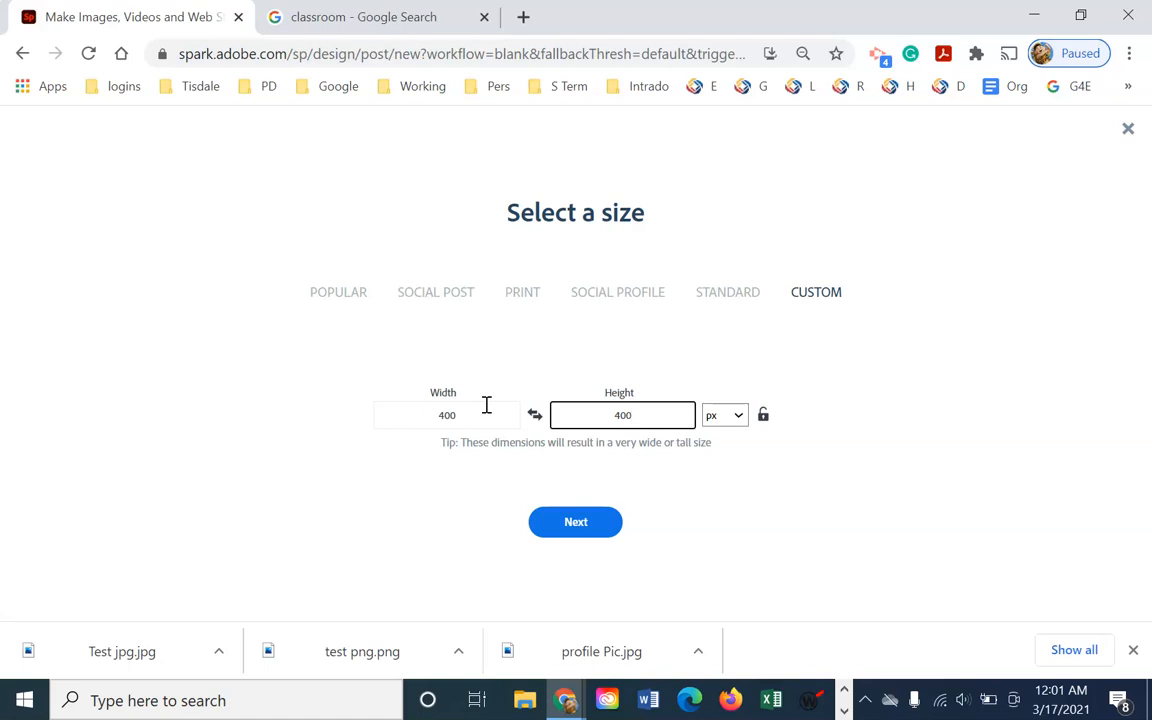
{"action": "left_click", "coordinate": [568, 522]}
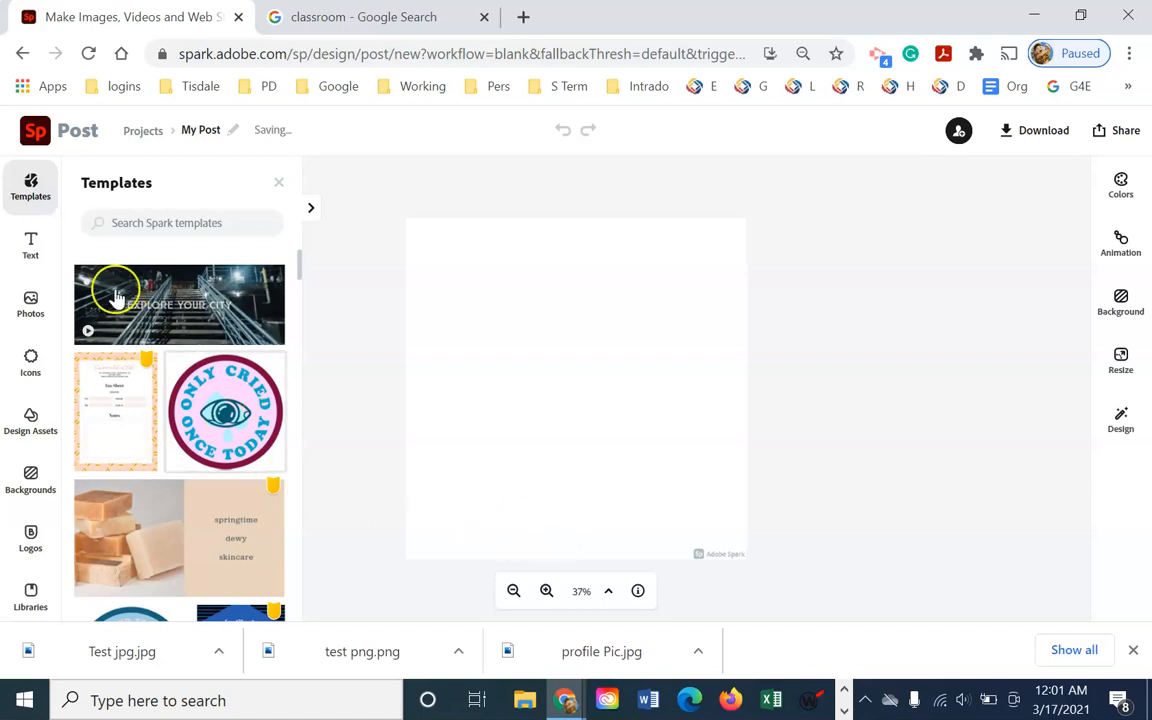
Upload 400x400.png and drag the circle outline to fill the square canvas
{"action": "left_click", "coordinate": [38, 305]}
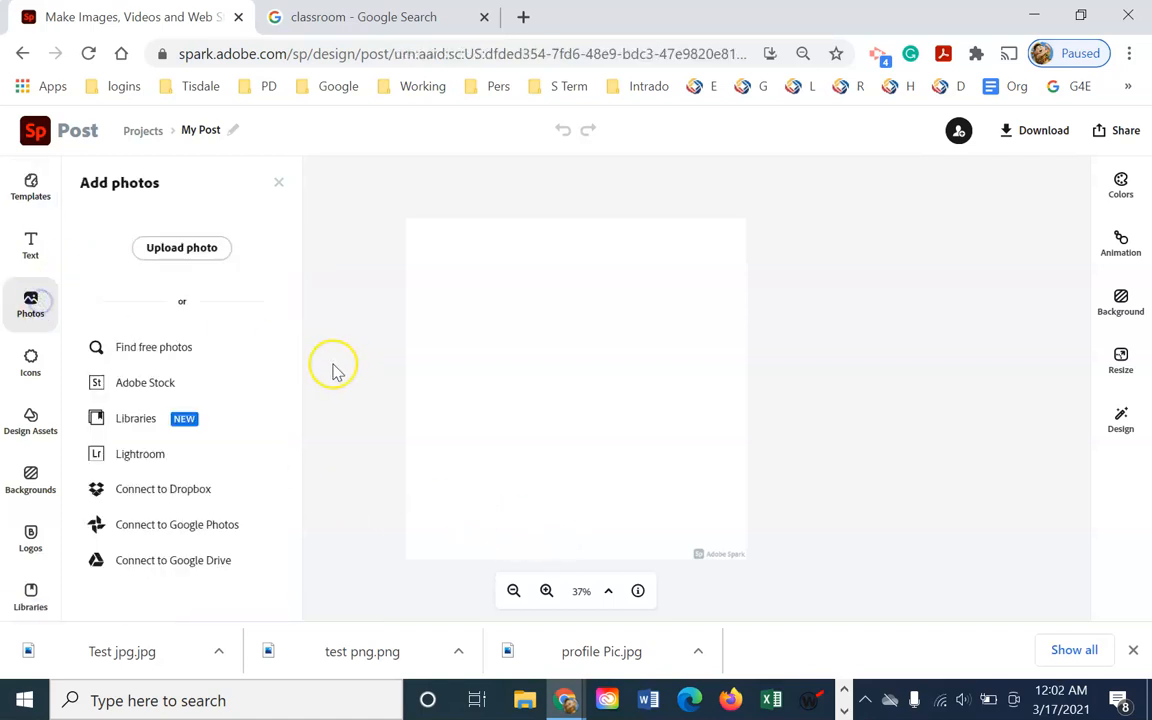
{"action": "left_click", "coordinate": [190, 252]}
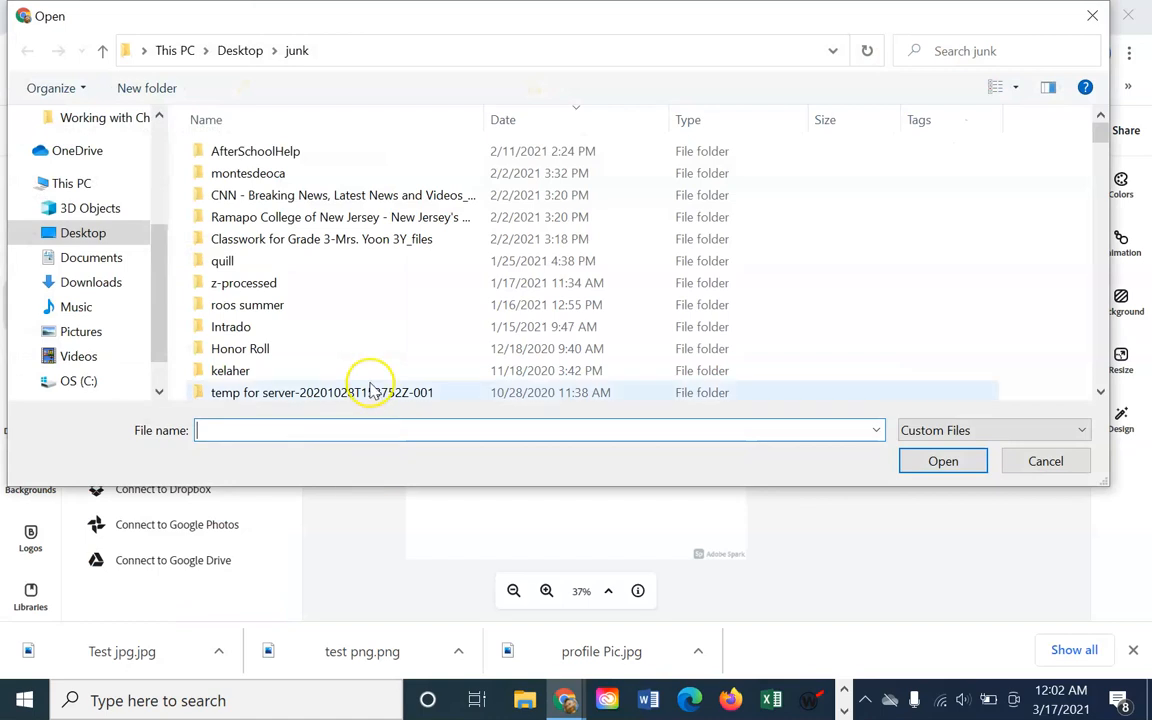
{"action": "scroll", "coordinate": [378, 360], "scroll_direction": "down", "scroll_amount": 5}
{"action": "scroll", "coordinate": [385, 333], "scroll_direction": "down", "scroll_amount": 10}
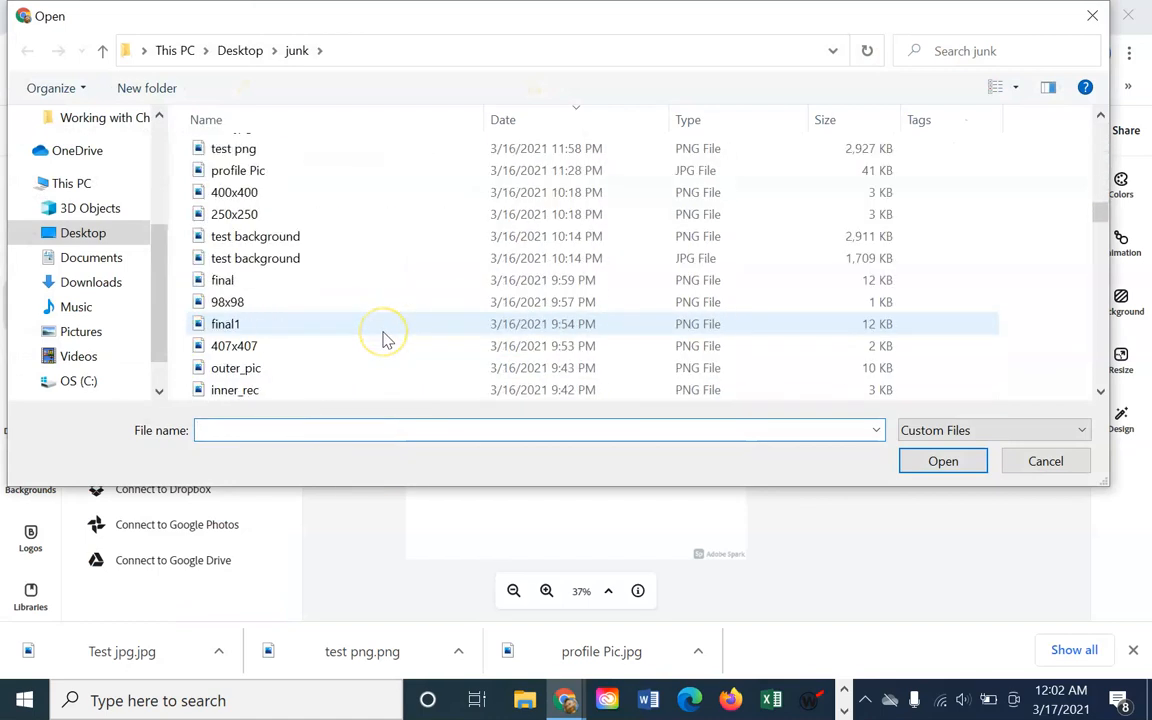
{"action": "scroll", "coordinate": [388, 341], "scroll_direction": "up", "scroll_amount": 2}
{"action": "left_click", "coordinate": [243, 320]}
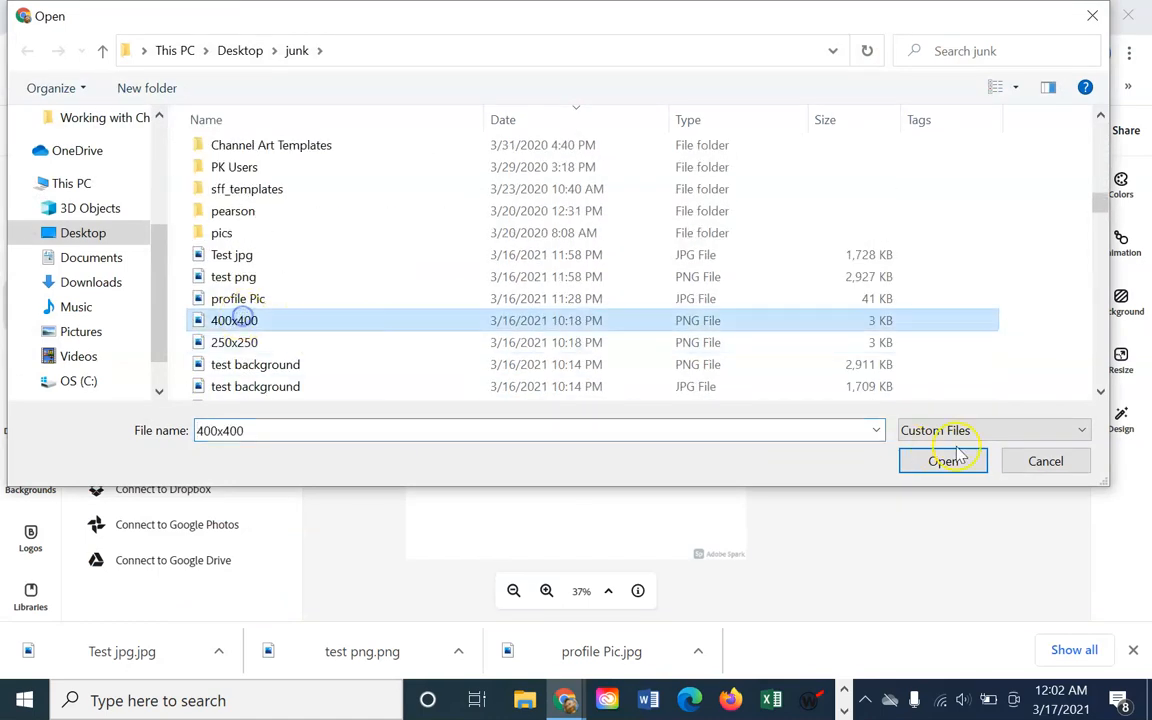
{"action": "left_click", "coordinate": [937, 460]}
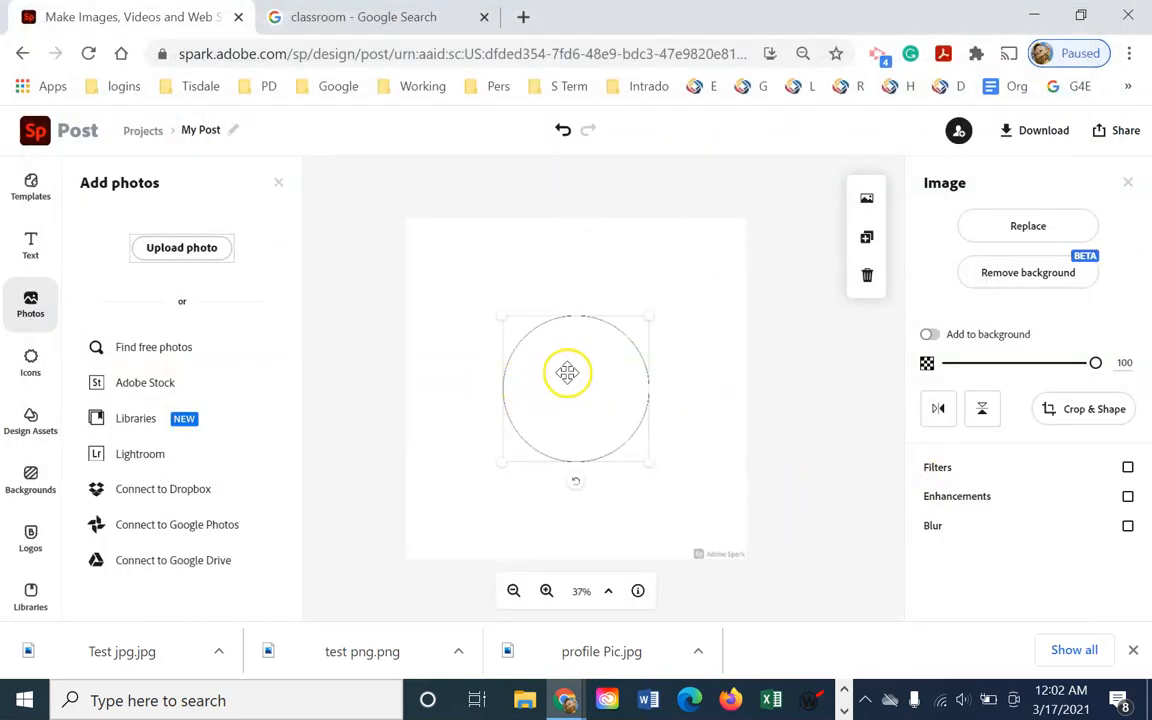
{"action": "left_click_drag", "start_coordinate": [550, 375], "coordinate": [745, 567]}
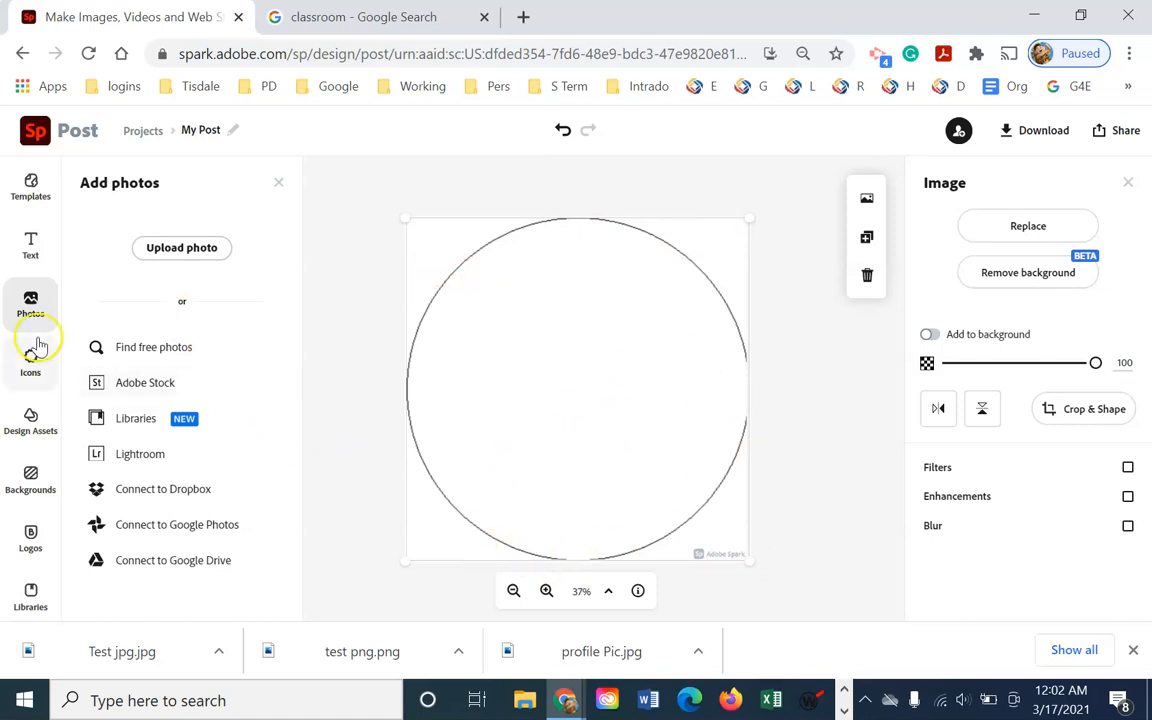
Upload the Test jpg chalkboard banner so it appears inside the circle
{"action": "left_click", "coordinate": [165, 247]}
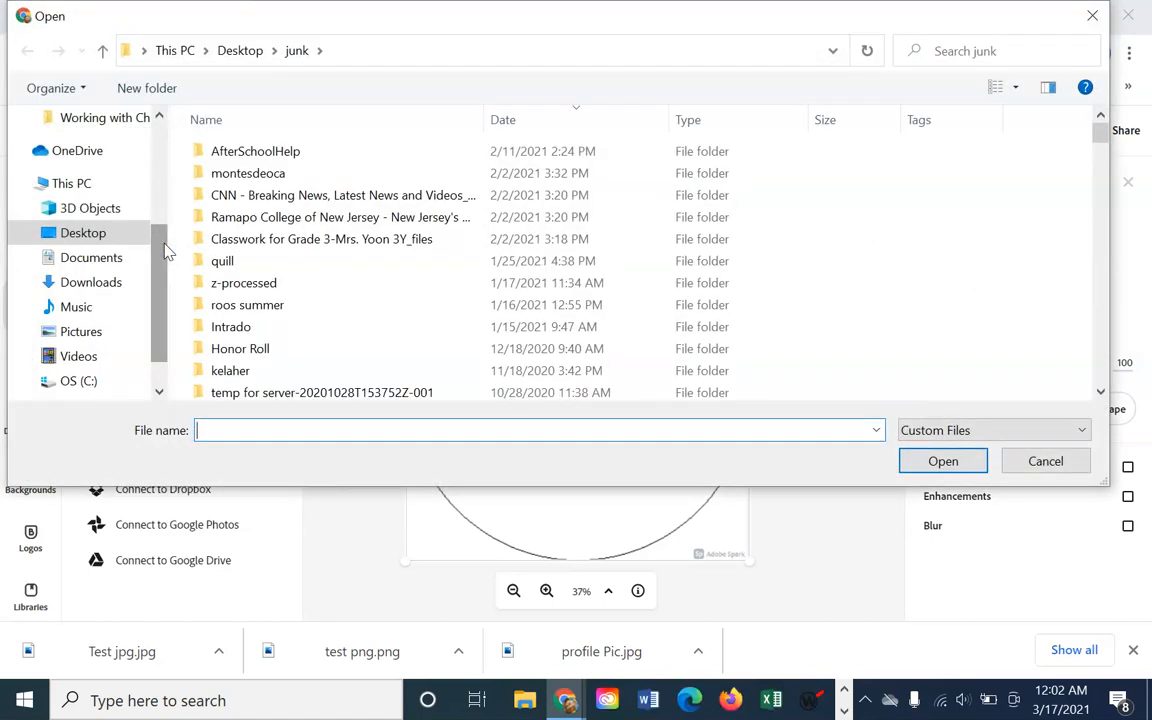
{"action": "scroll", "coordinate": [378, 352], "scroll_direction": "down", "scroll_amount": 12}
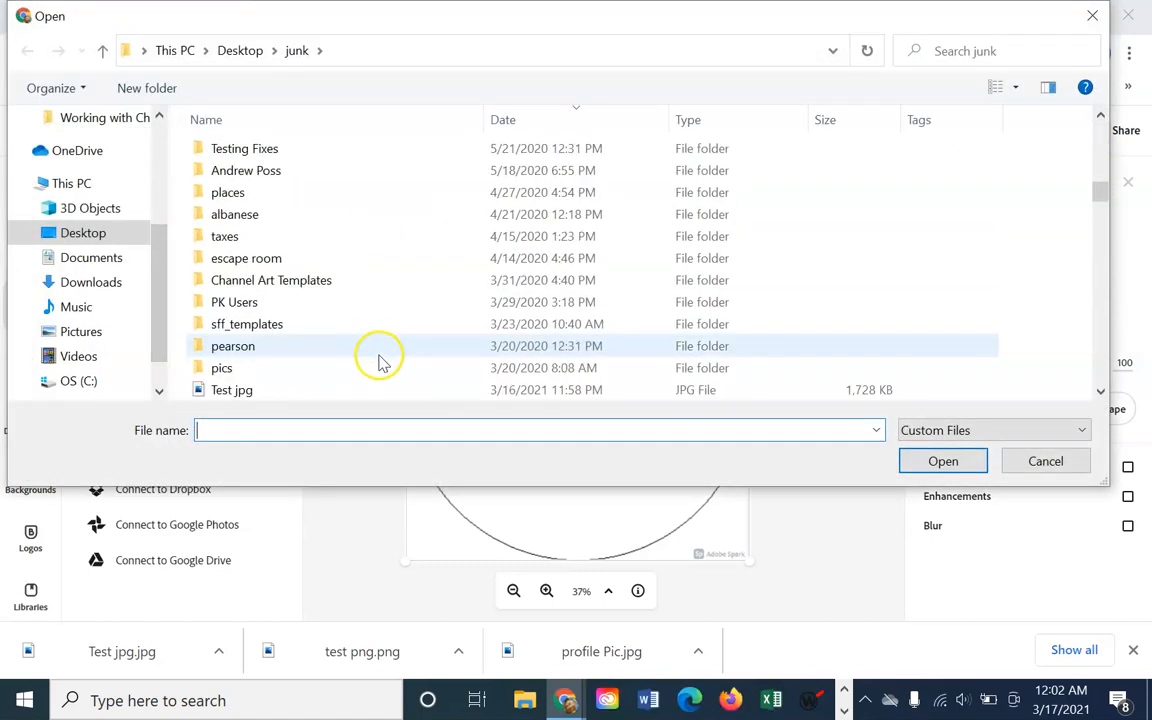
{"action": "scroll", "coordinate": [378, 357], "scroll_direction": "down", "scroll_amount": 2}
{"action": "left_click", "coordinate": [319, 257]}
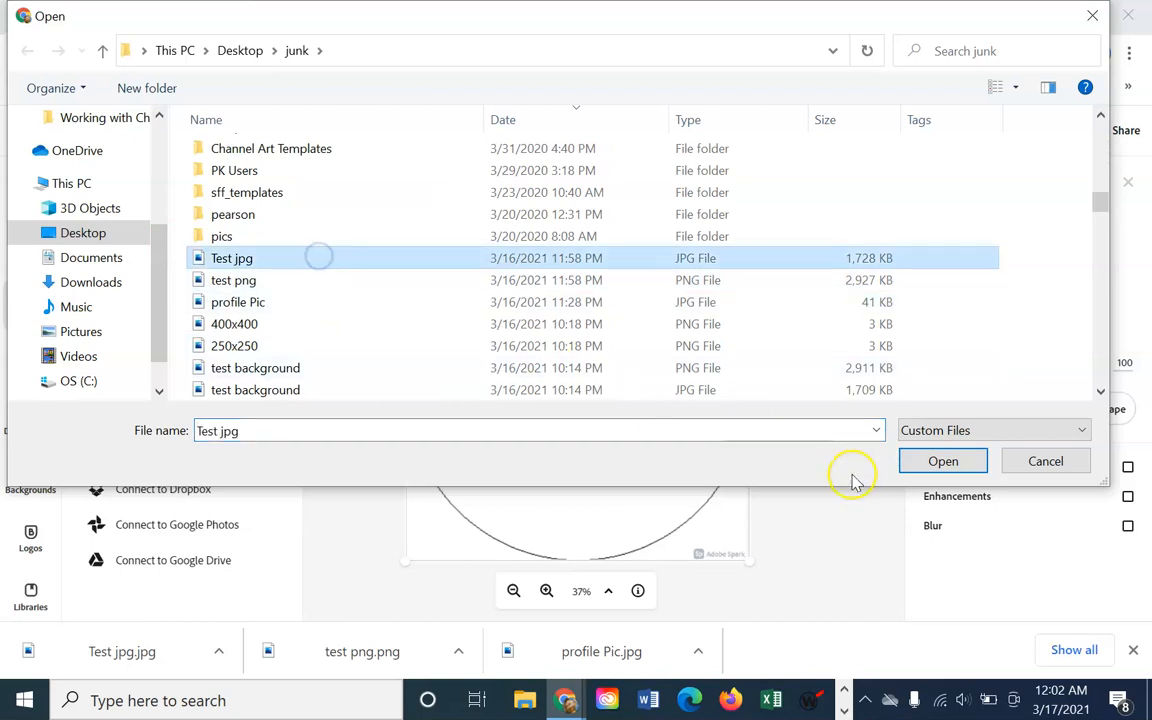
{"action": "left_click", "coordinate": [950, 465]}
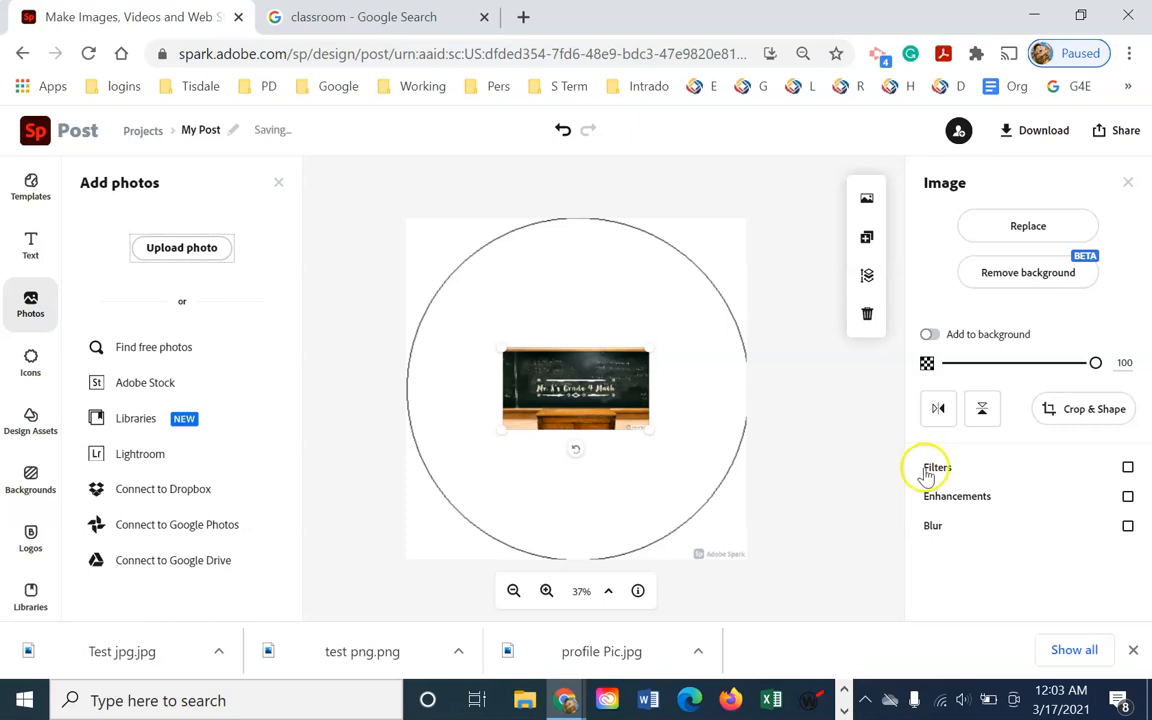
Enlarge the chalkboard picture over the canvas, fade it to 35 opacity, and centre the title in the circle
{"action": "left_click_drag", "start_coordinate": [502, 346], "coordinate": [360, 211]}
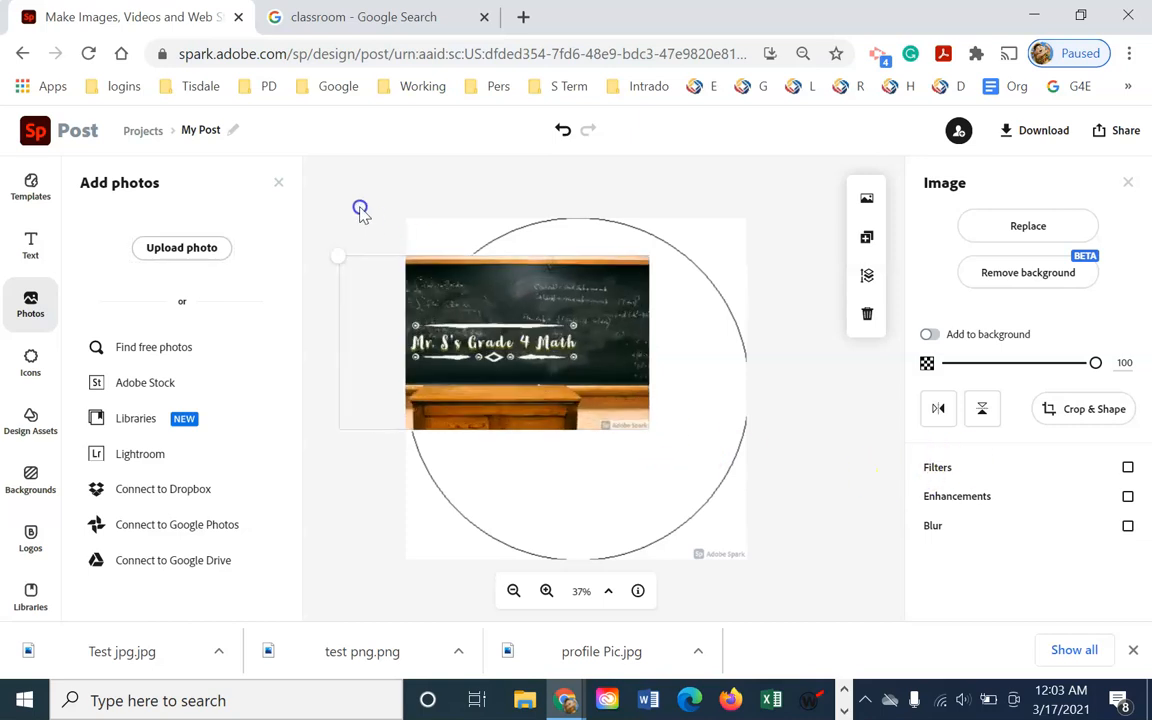
{"action": "left_click_drag", "start_coordinate": [573, 355], "coordinate": [608, 310]}
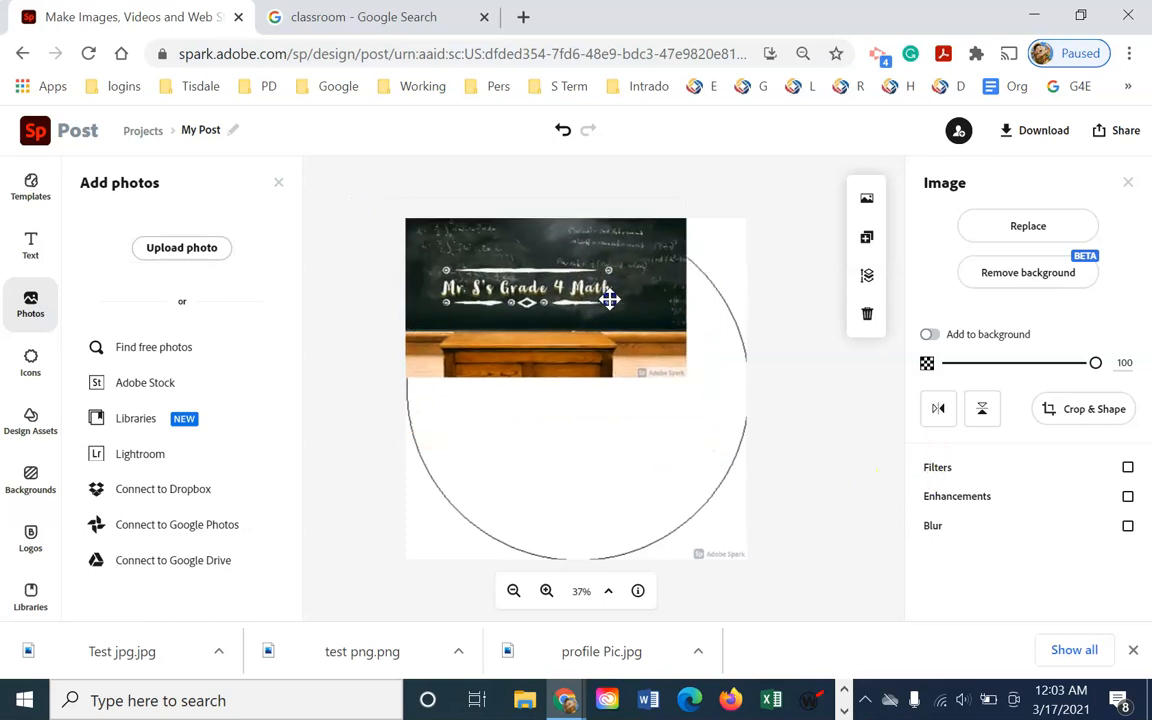
{"action": "left_click_drag", "start_coordinate": [770, 493], "coordinate": [1082, 714]}
{"action": "left_click_drag", "start_coordinate": [640, 458], "coordinate": [534, 451]}
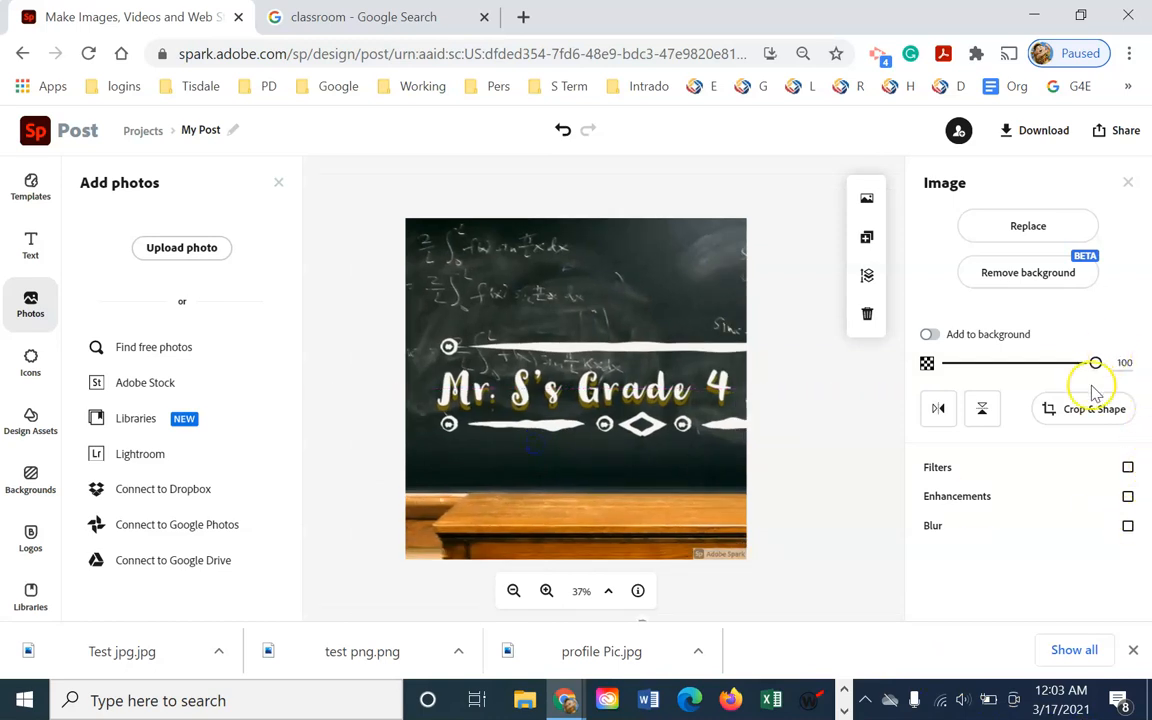
{"action": "left_click_drag", "start_coordinate": [1095, 366], "coordinate": [1000, 366]}
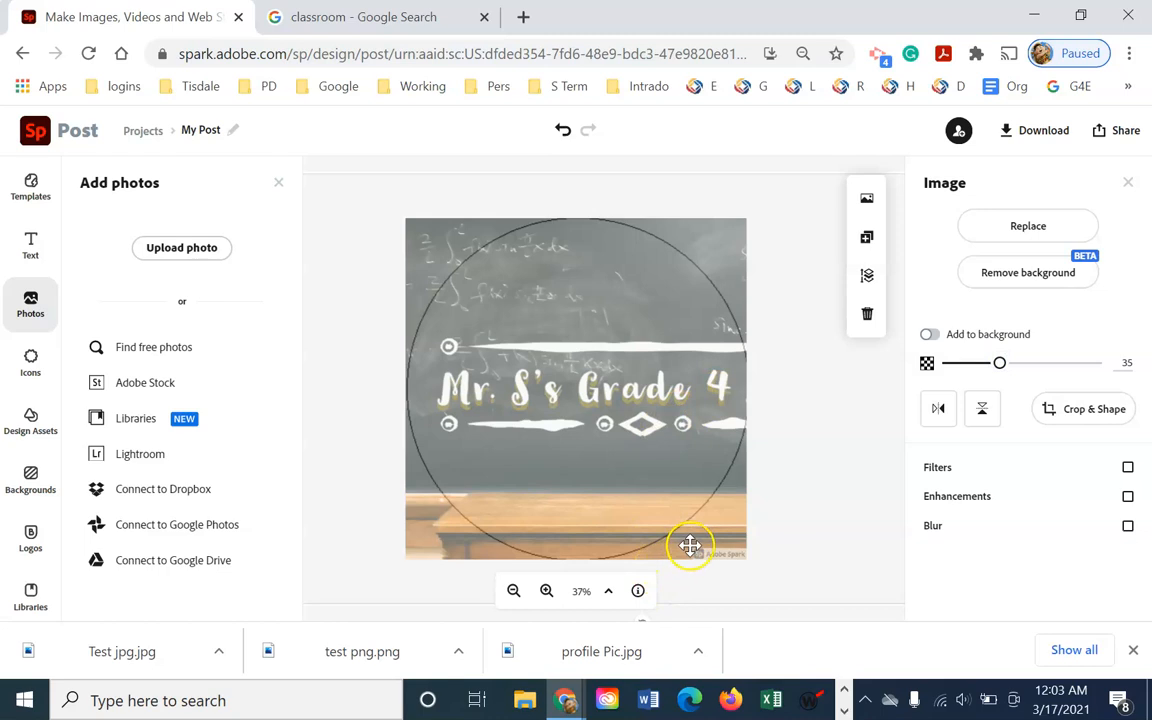
{"action": "mouse_move", "coordinate": [633, 390]}
{"action": "left_mouse_down"}
{"action": "mouse_move", "coordinate": [594, 391]}
{"action": "mouse_move", "coordinate": [599, 381]}
{"action": "mouse_move", "coordinate": [638, 395]}
{"action": "left_mouse_up"}
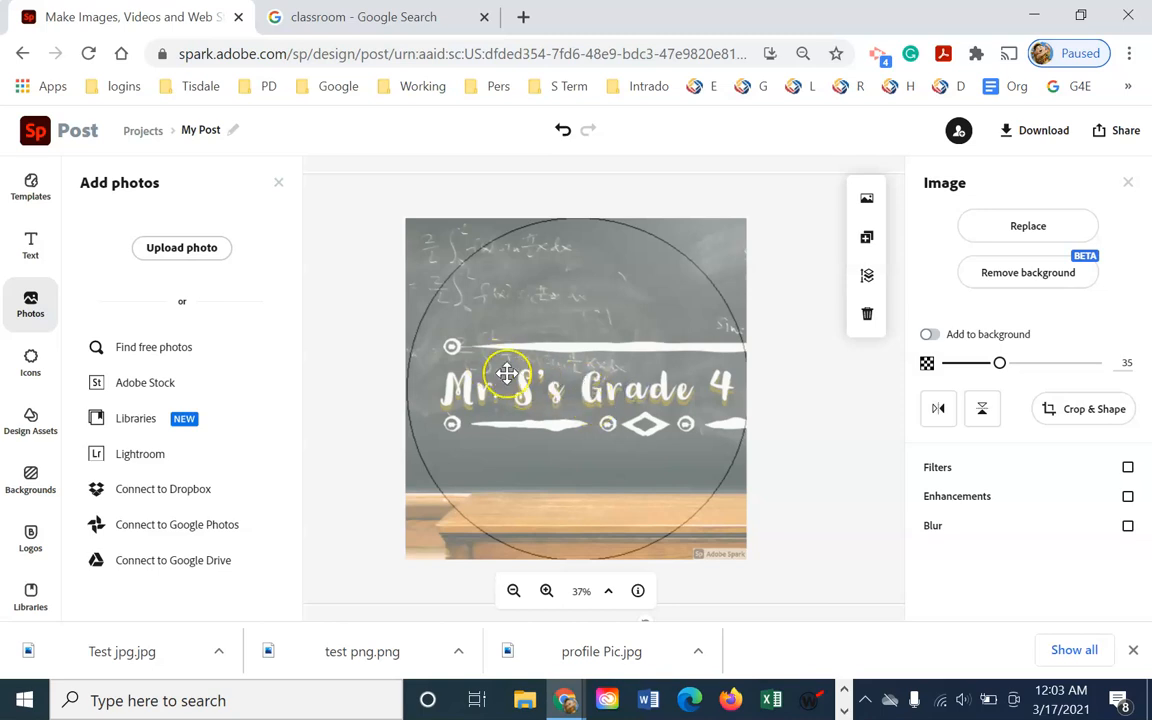
{"action": "mouse_move", "coordinate": [587, 431]}
{"action": "left_mouse_down"}
{"action": "mouse_move", "coordinate": [551, 311]}
{"action": "mouse_move", "coordinate": [558, 419]}
{"action": "mouse_move", "coordinate": [582, 452]}
{"action": "left_mouse_up"}
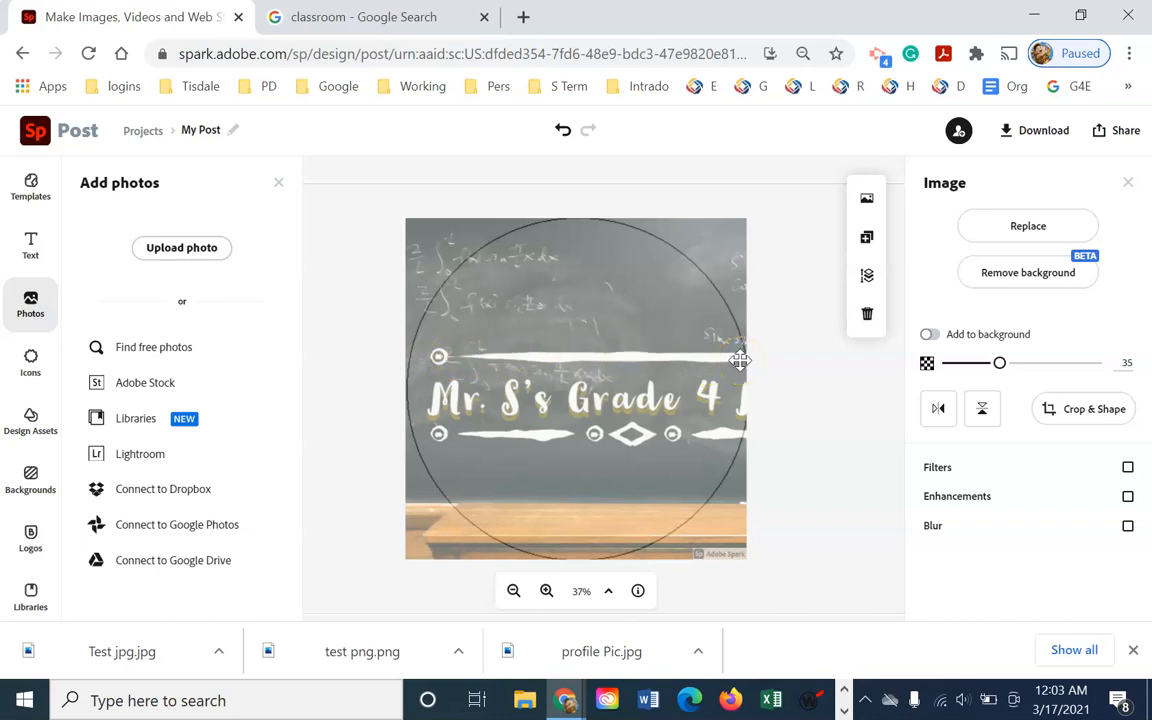
Go back home and open the Grade 4 Math chalkboard post from recent projects
{"action": "left_click", "coordinate": [34, 137]}
{"action": "scroll", "coordinate": [609, 537], "scroll_direction": "down", "scroll_amount": 5}
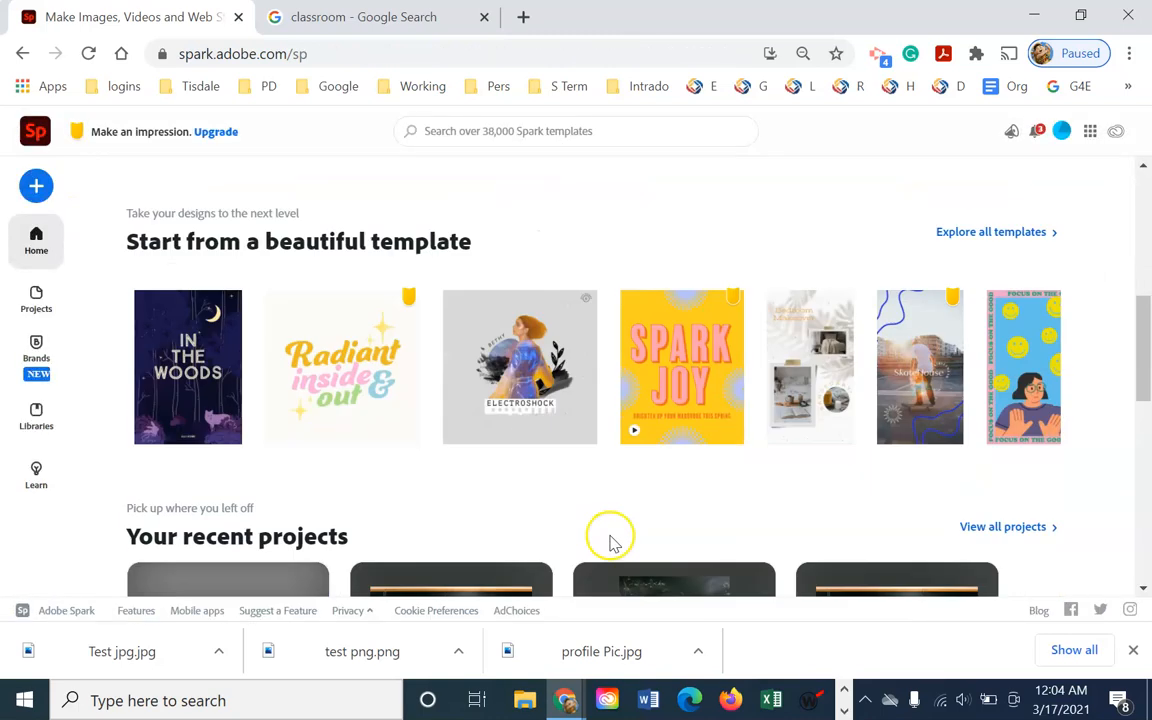
{"action": "scroll", "coordinate": [752, 553], "scroll_direction": "down", "scroll_amount": 3}
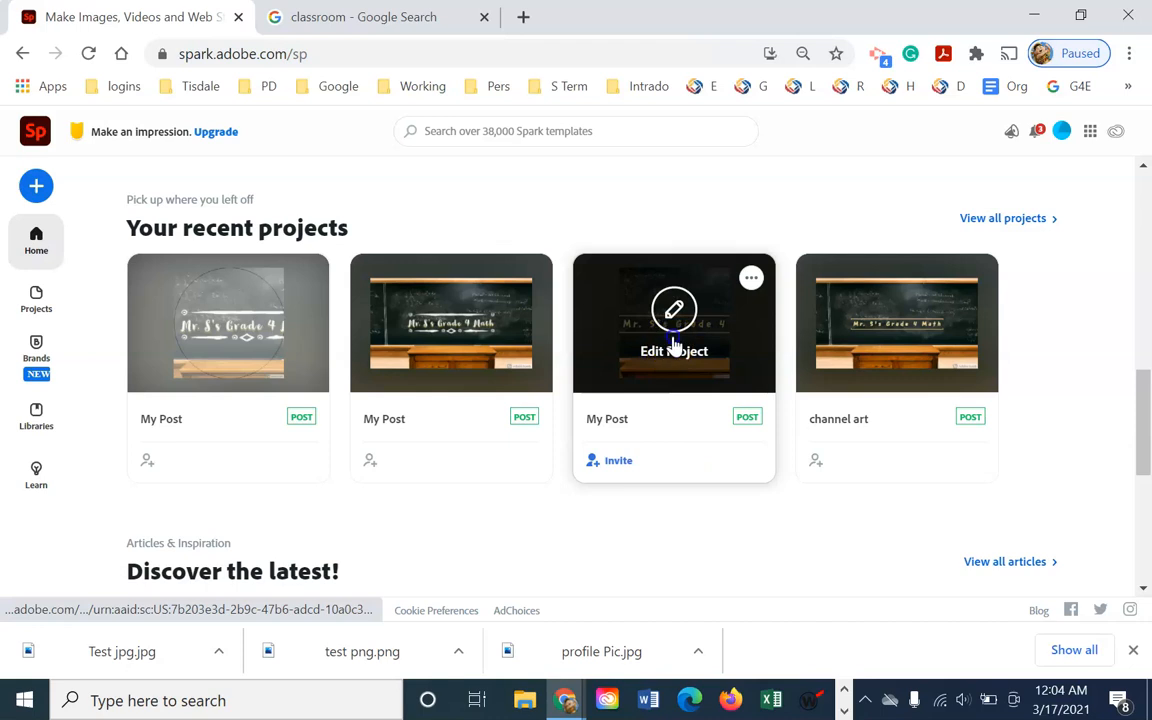
{"action": "left_click", "coordinate": [671, 345]}
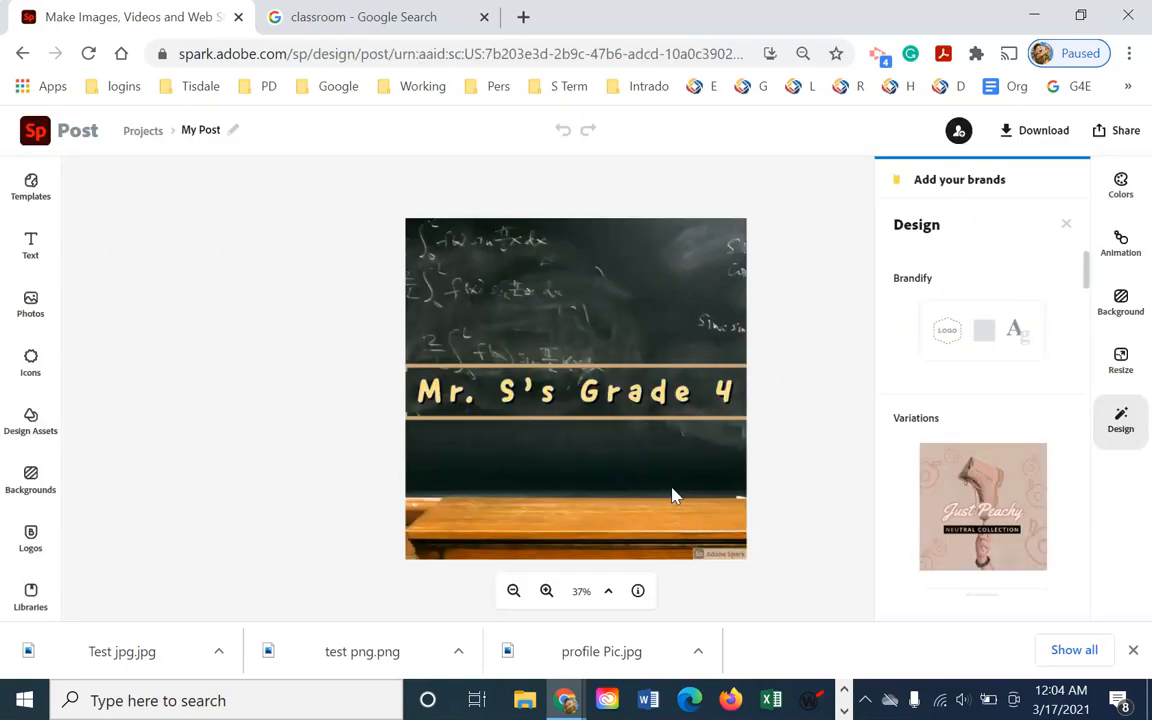
{"action": "left_click", "coordinate": [35, 131]}
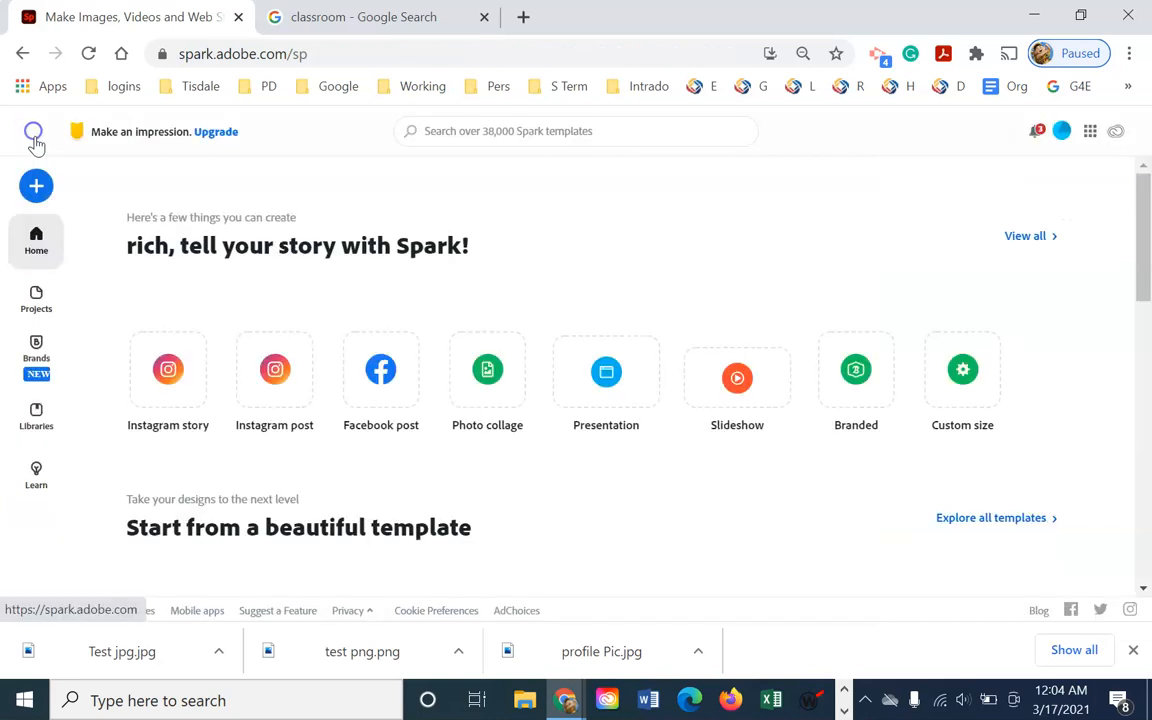
{"action": "scroll", "coordinate": [566, 490], "scroll_direction": "down", "scroll_amount": 10}
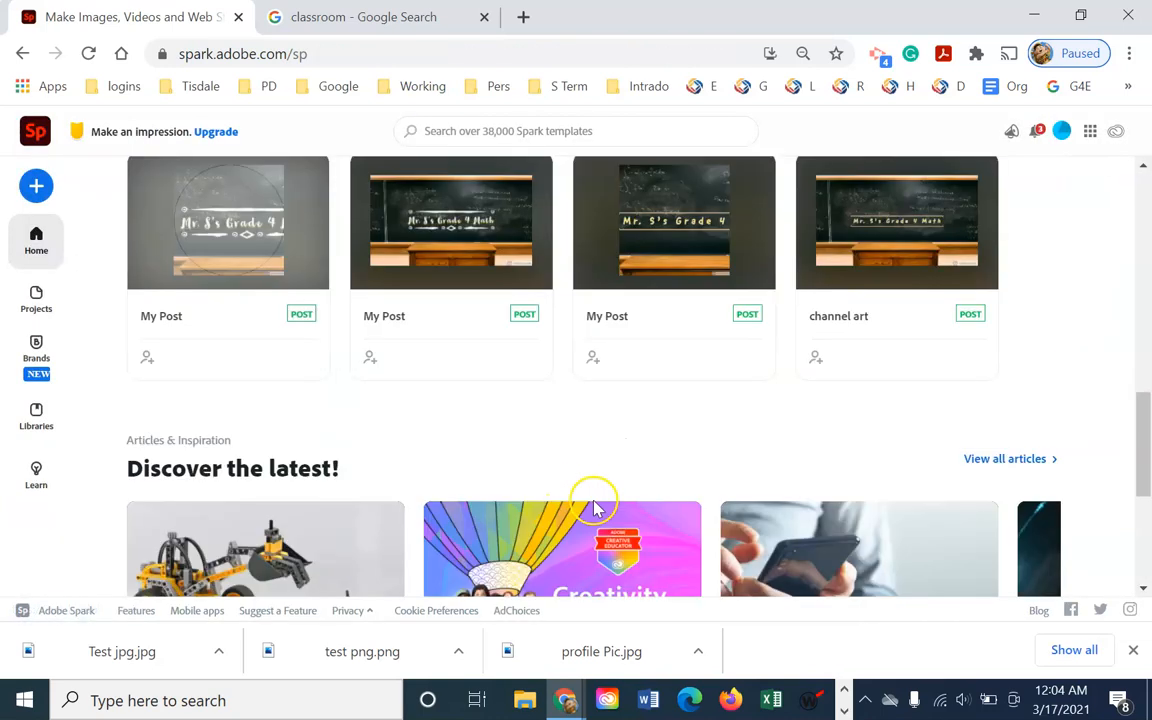
{"action": "left_click", "coordinate": [437, 238]}
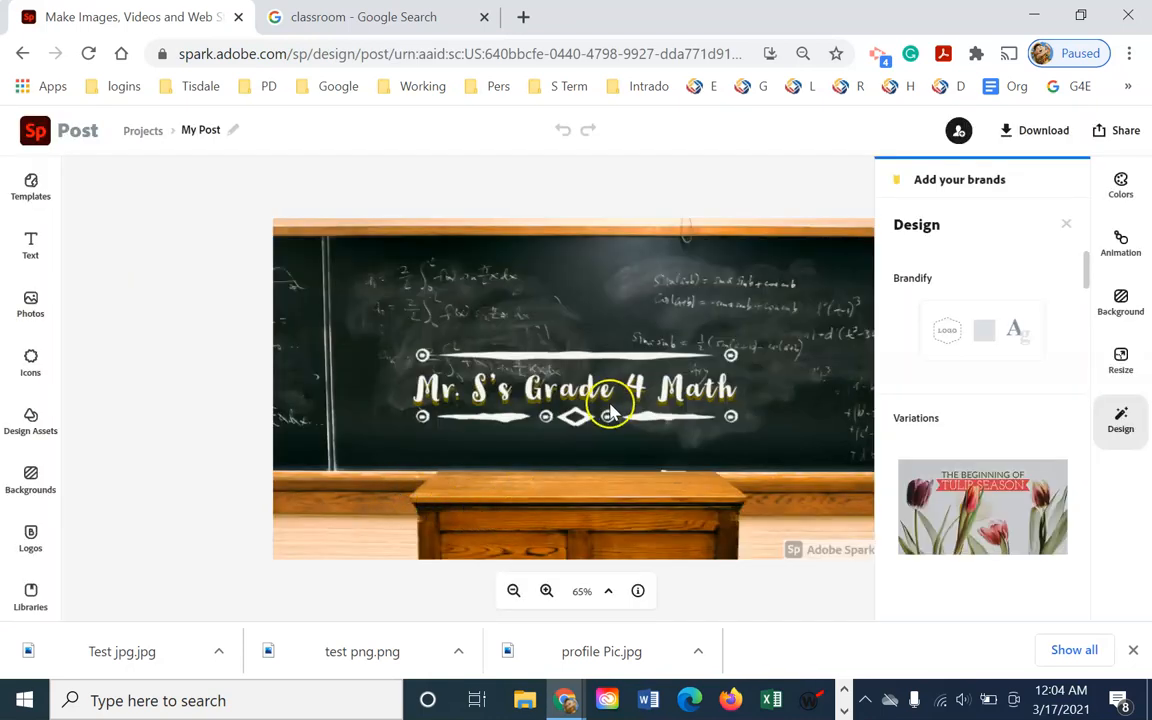
Replace 'Grade 4 Math' in the title with '4th Grade'
{"action": "left_click", "coordinate": [614, 391]}
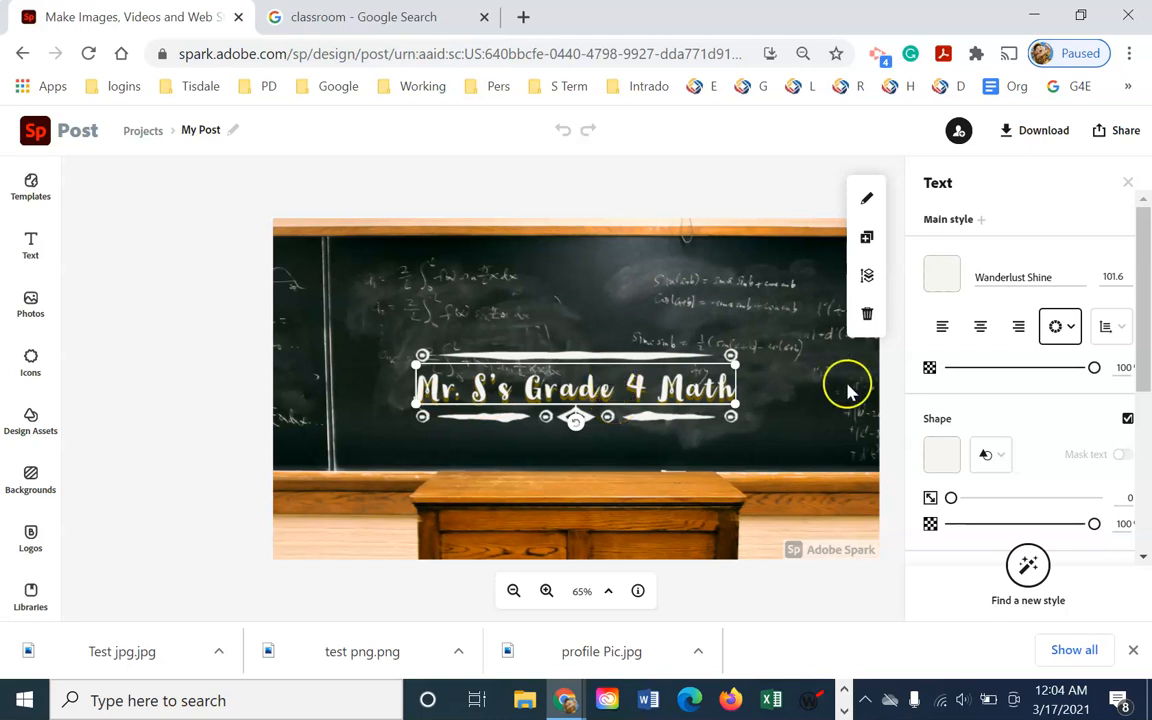
{"action": "double_click", "coordinate": [528, 381]}
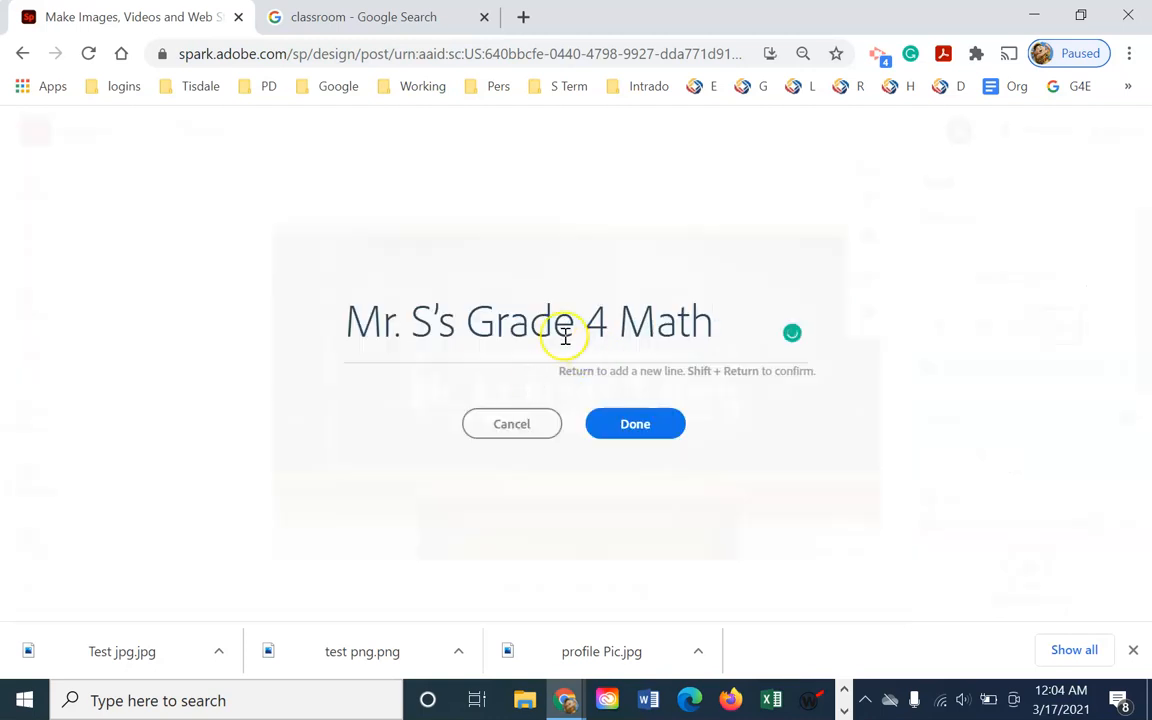
{"action": "left_click_drag", "start_coordinate": [474, 323], "coordinate": [708, 322]}
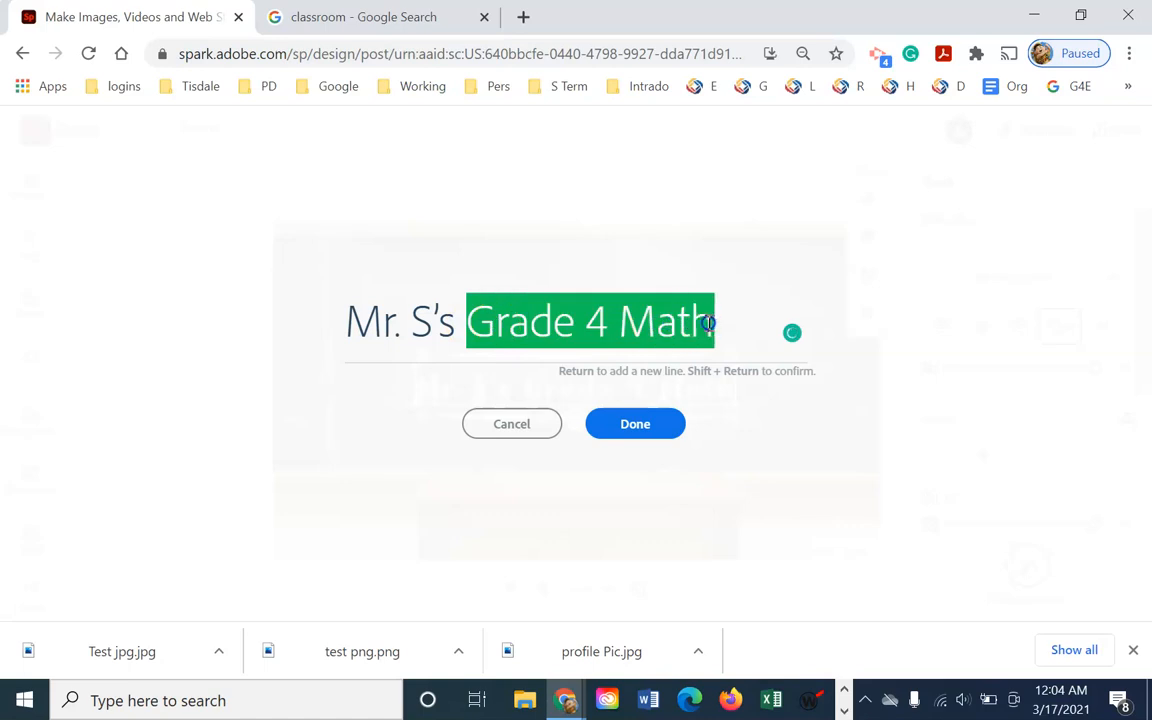
{"action": "type", "text": "4th"}
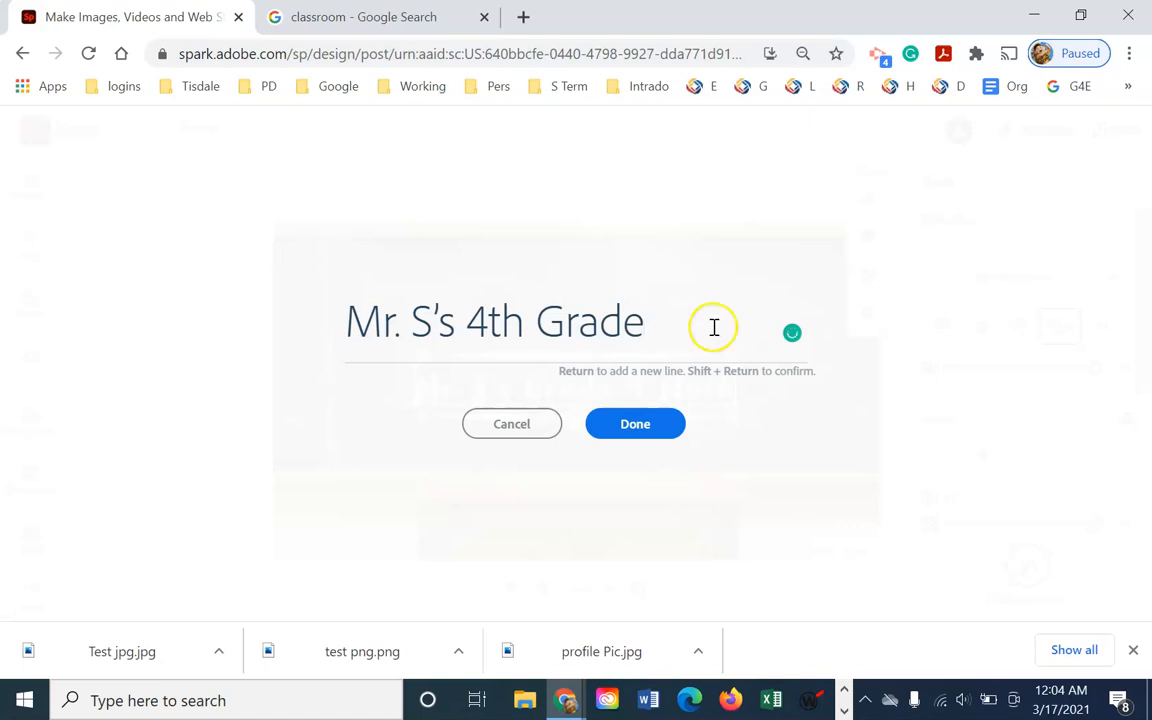
{"action": "left_click", "coordinate": [650, 427]}
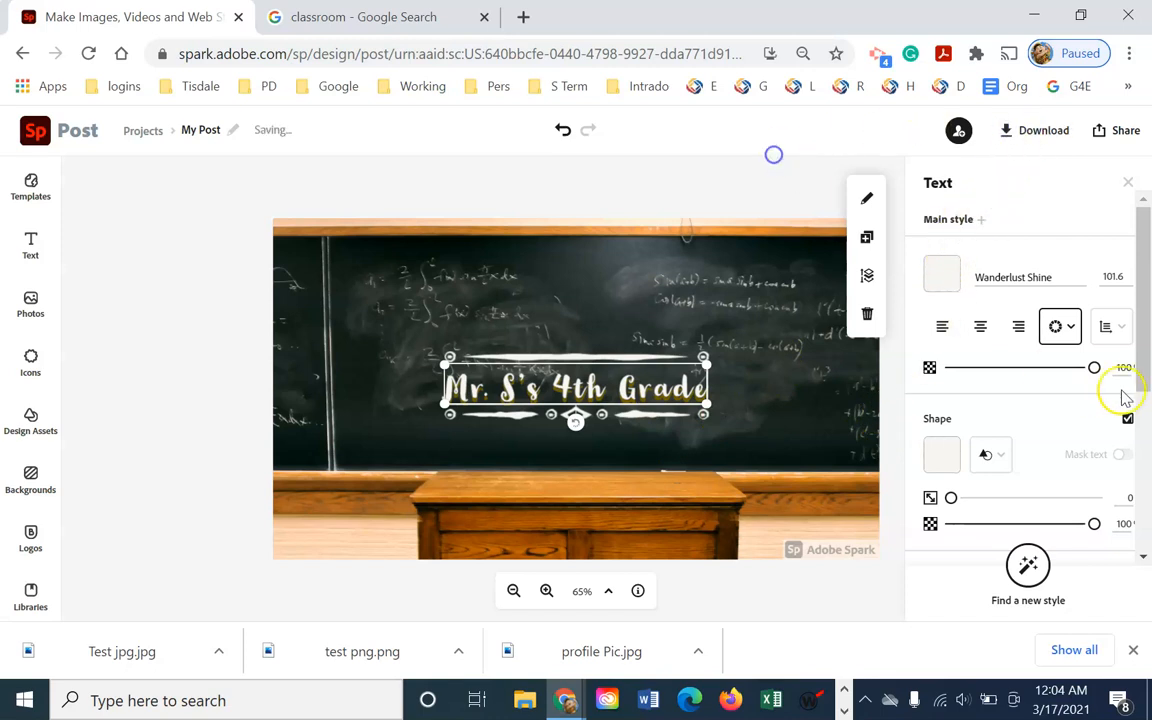
Test a lower title opacity, then restore the title text to full 100 opacity
{"action": "left_click_drag", "start_coordinate": [1077, 370], "coordinate": [1045, 386]}
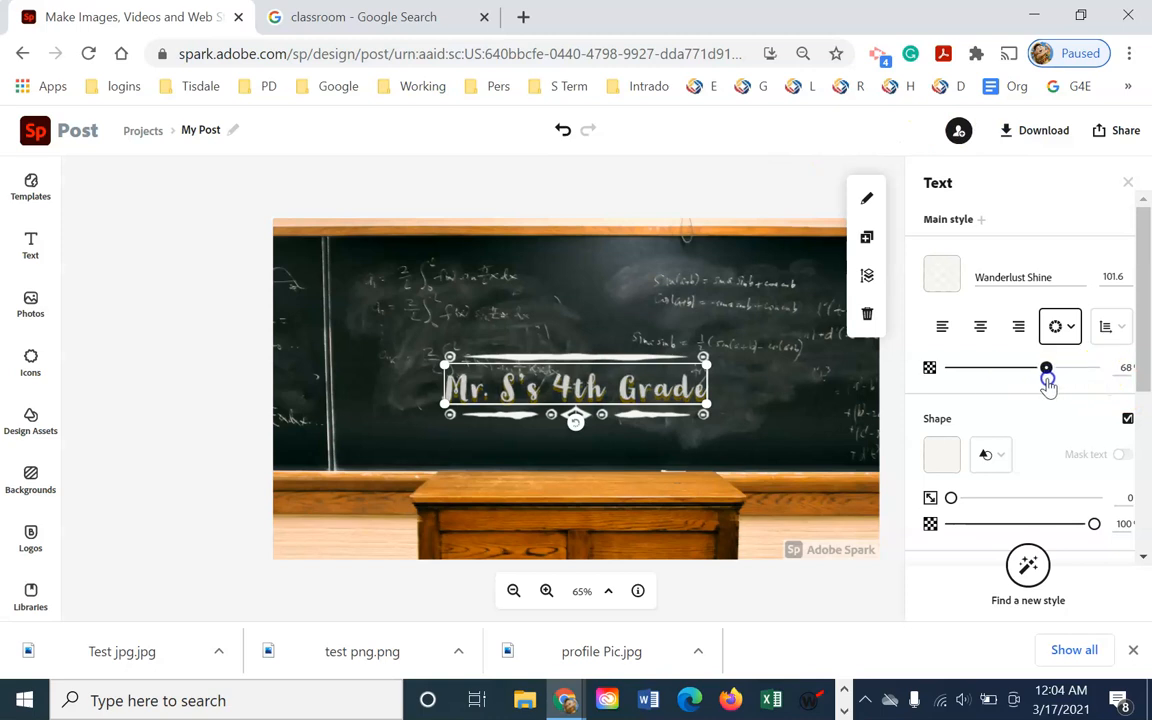
{"action": "left_click_drag", "start_coordinate": [1048, 386], "coordinate": [1120, 372]}
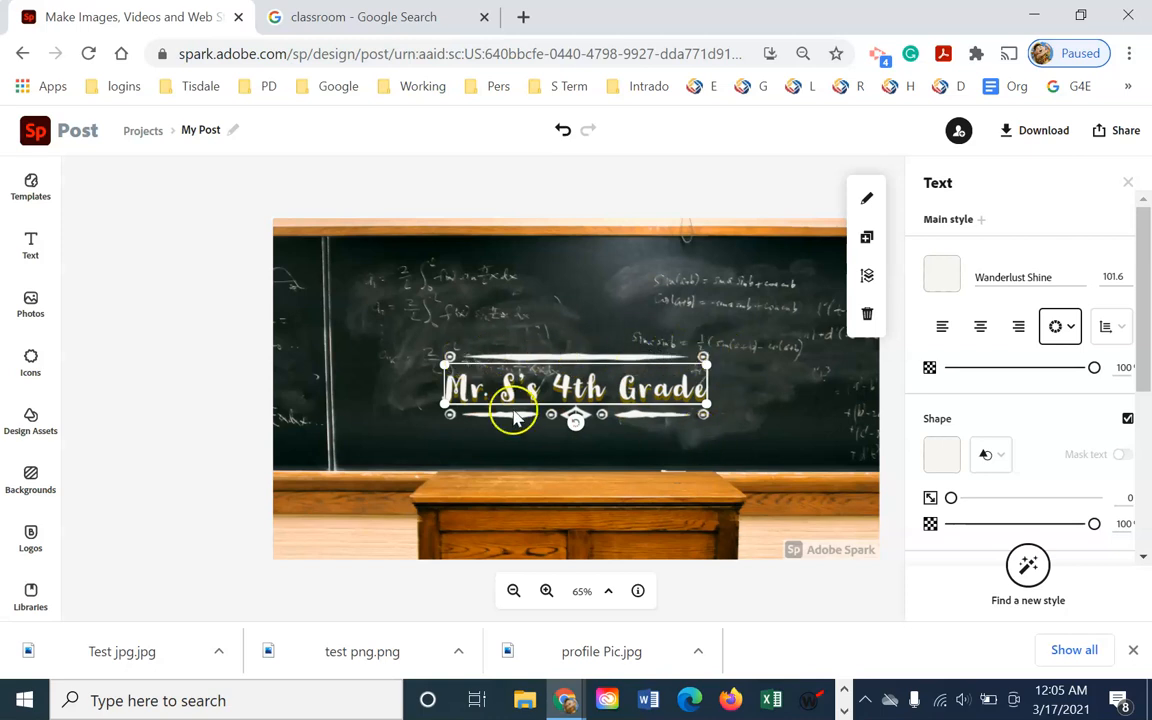
{"action": "left_click", "coordinate": [614, 333]}
{"action": "left_click", "coordinate": [597, 376]}
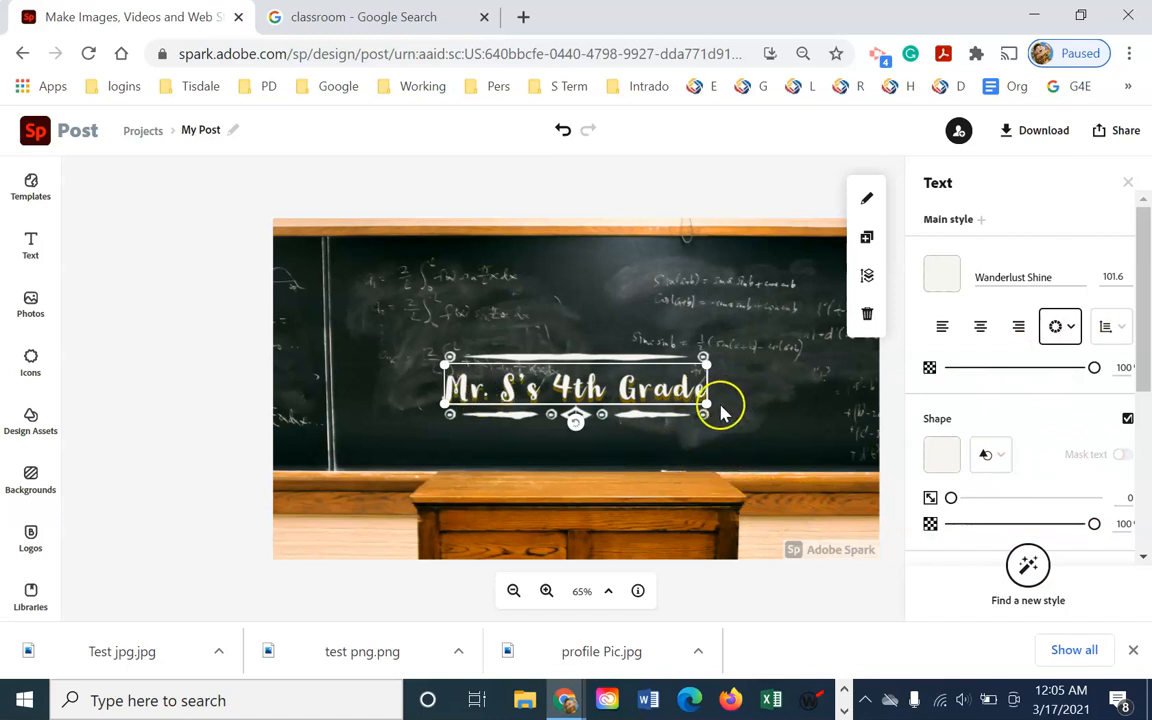
Download the design as JPG named 4profile, then return to the home page's recent projects
{"action": "left_click", "coordinate": [1061, 133]}
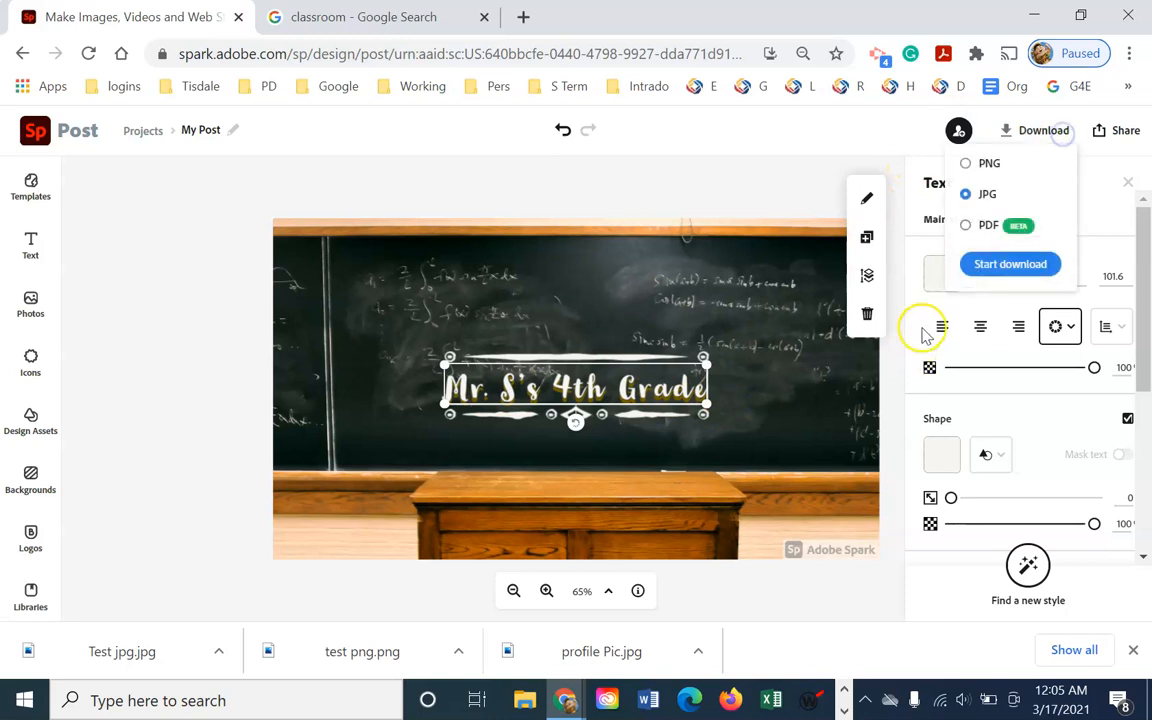
{"action": "left_click", "coordinate": [1011, 266]}
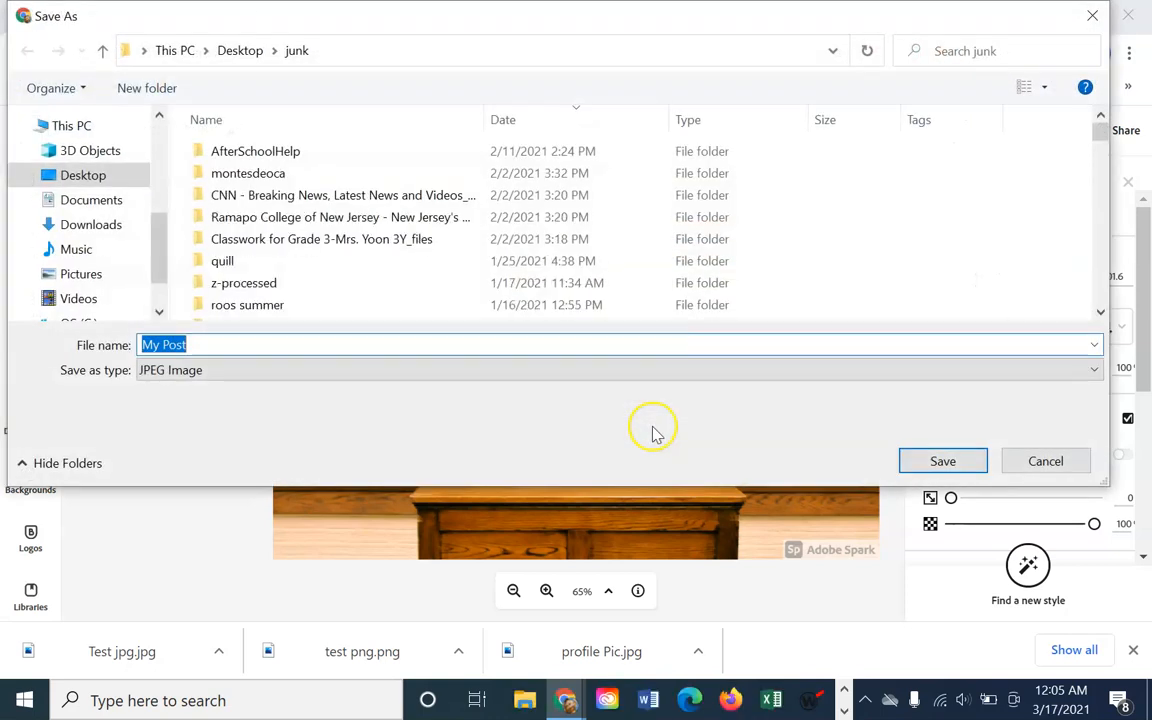
{"action": "type", "text": "4profile"}
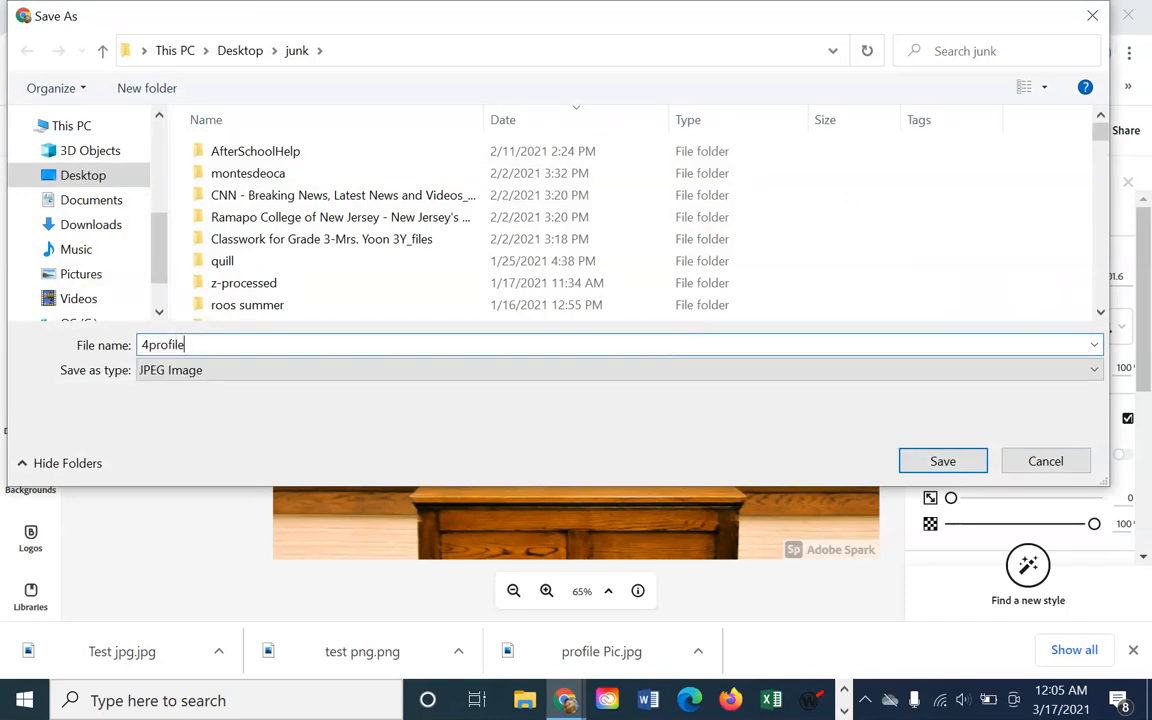
{"action": "key", "text": "Return"}
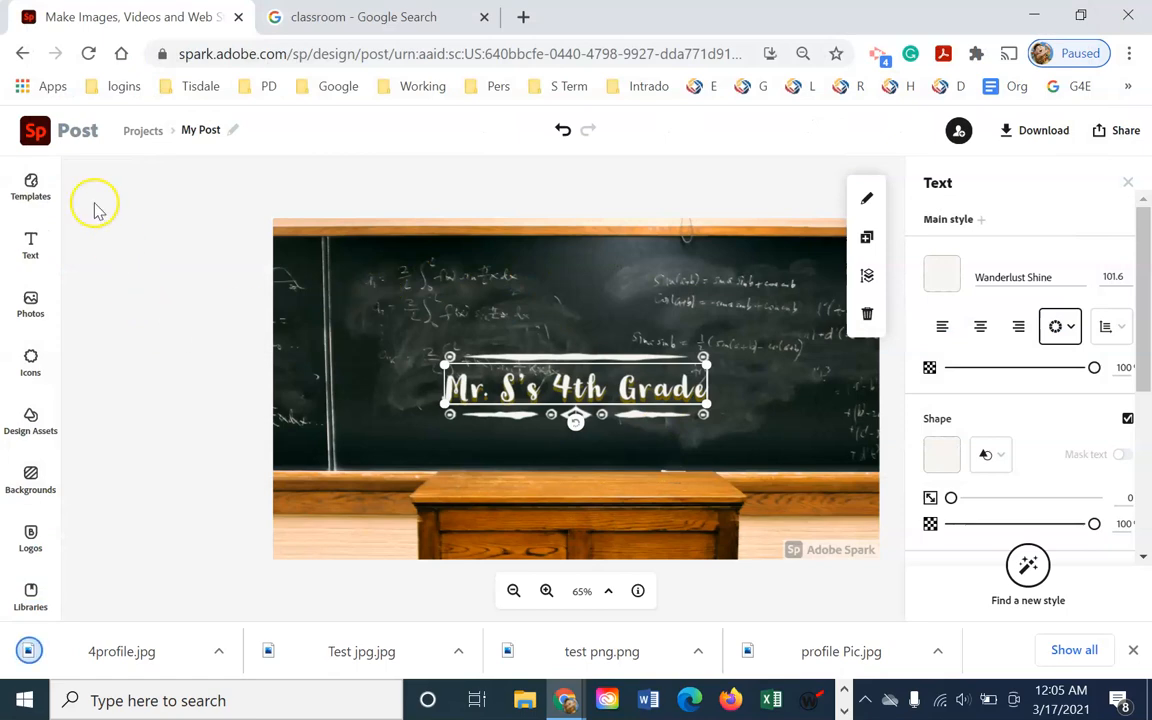
{"action": "left_click", "coordinate": [35, 128]}
{"action": "scroll", "coordinate": [212, 408], "scroll_direction": "down", "scroll_amount": 6}
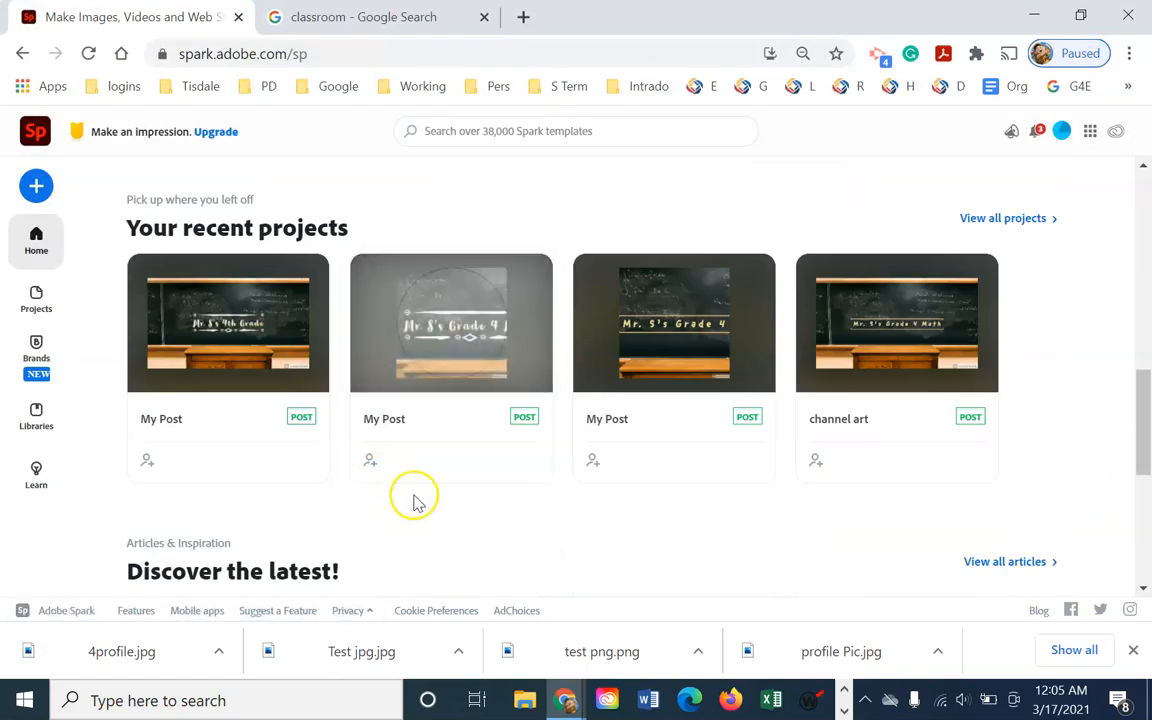
Open the square profile post and delete the old faded chalkboard picture
{"action": "left_click", "coordinate": [456, 328]}
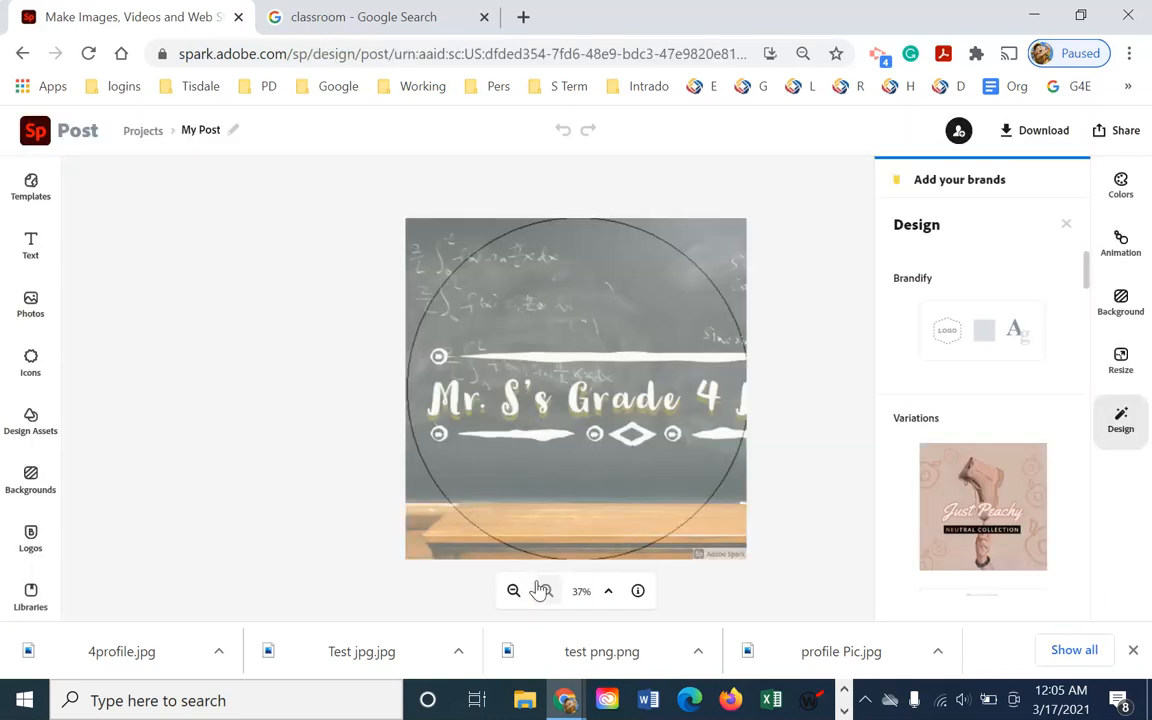
{"action": "left_click", "coordinate": [452, 249]}
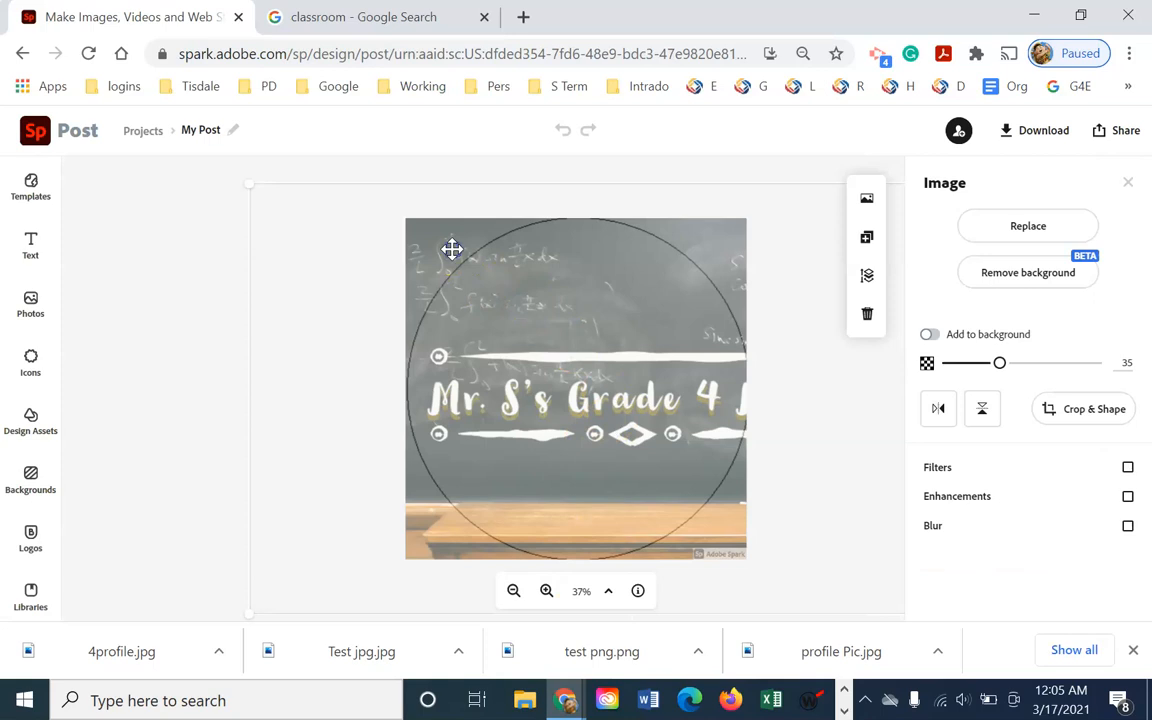
{"action": "key", "text": "Delete"}
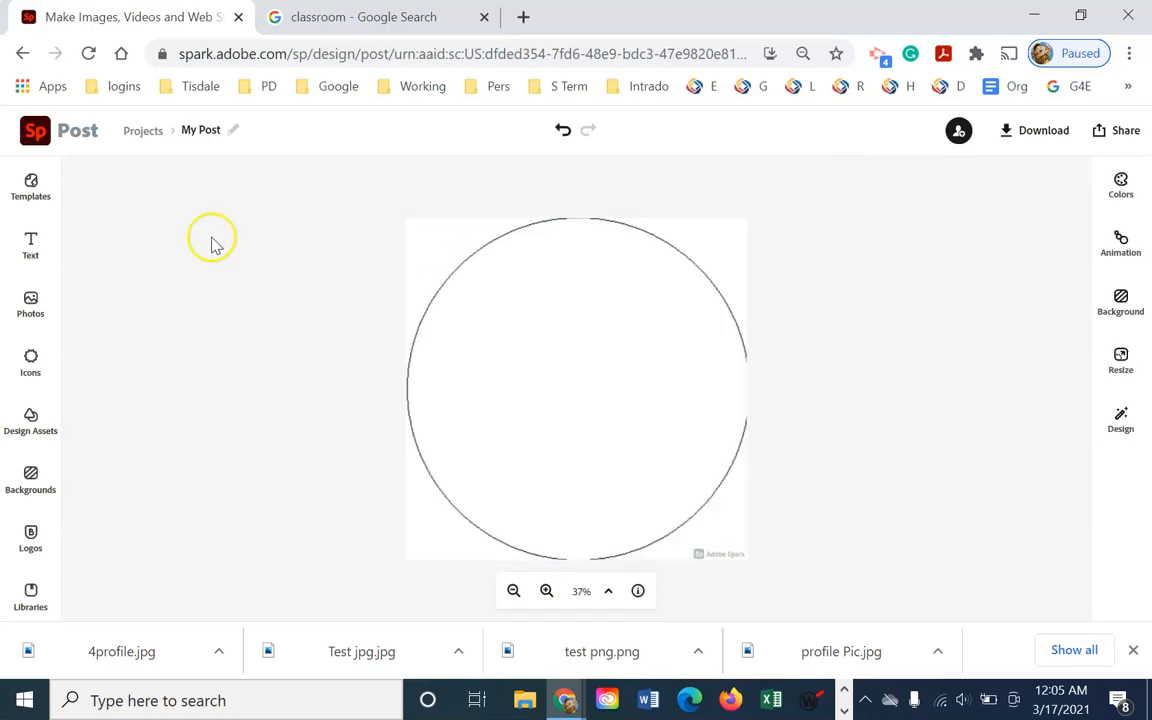
Upload 4profile.jpg into the circle on the post
{"action": "left_click", "coordinate": [31, 302]}
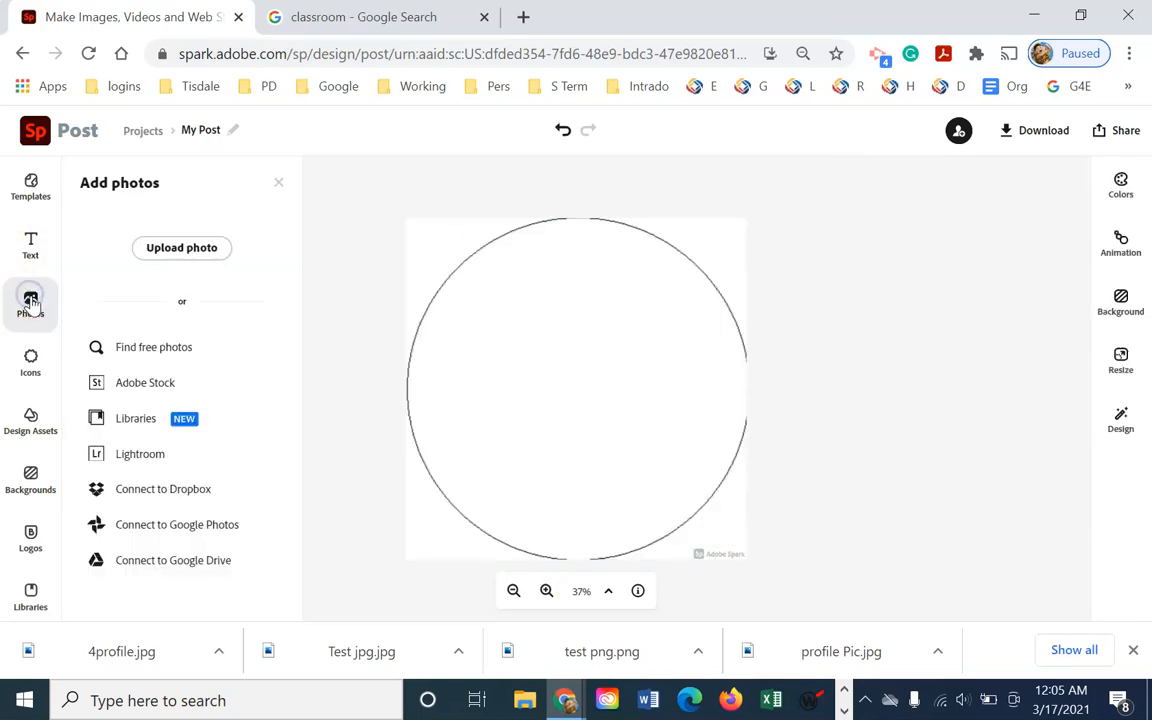
{"action": "left_click", "coordinate": [209, 249]}
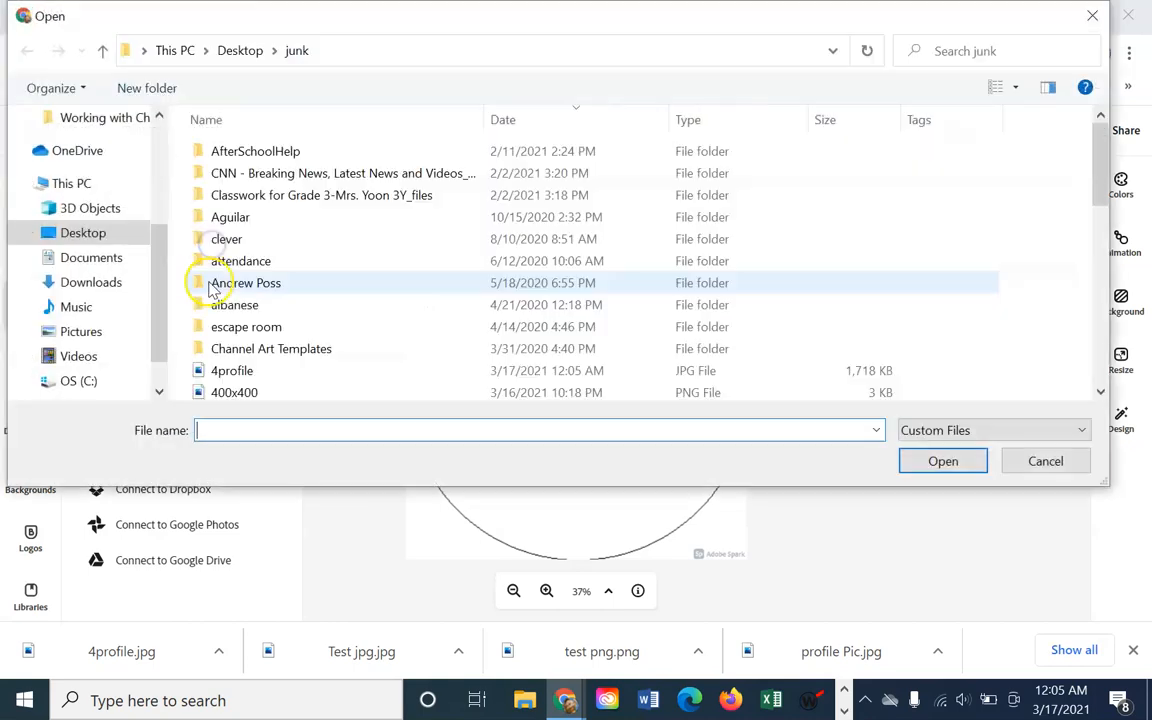
{"action": "scroll", "coordinate": [314, 305], "scroll_direction": "down", "scroll_amount": 15}
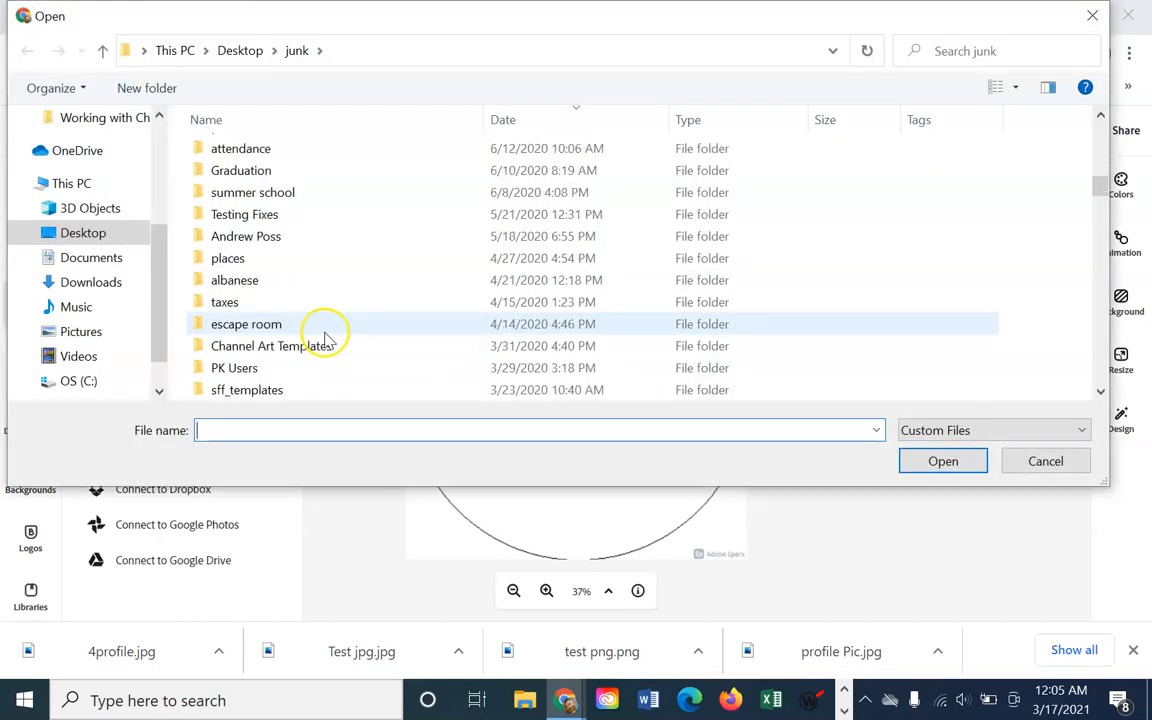
{"action": "scroll", "coordinate": [331, 336], "scroll_direction": "down", "scroll_amount": 1}
{"action": "left_click", "coordinate": [330, 336]}
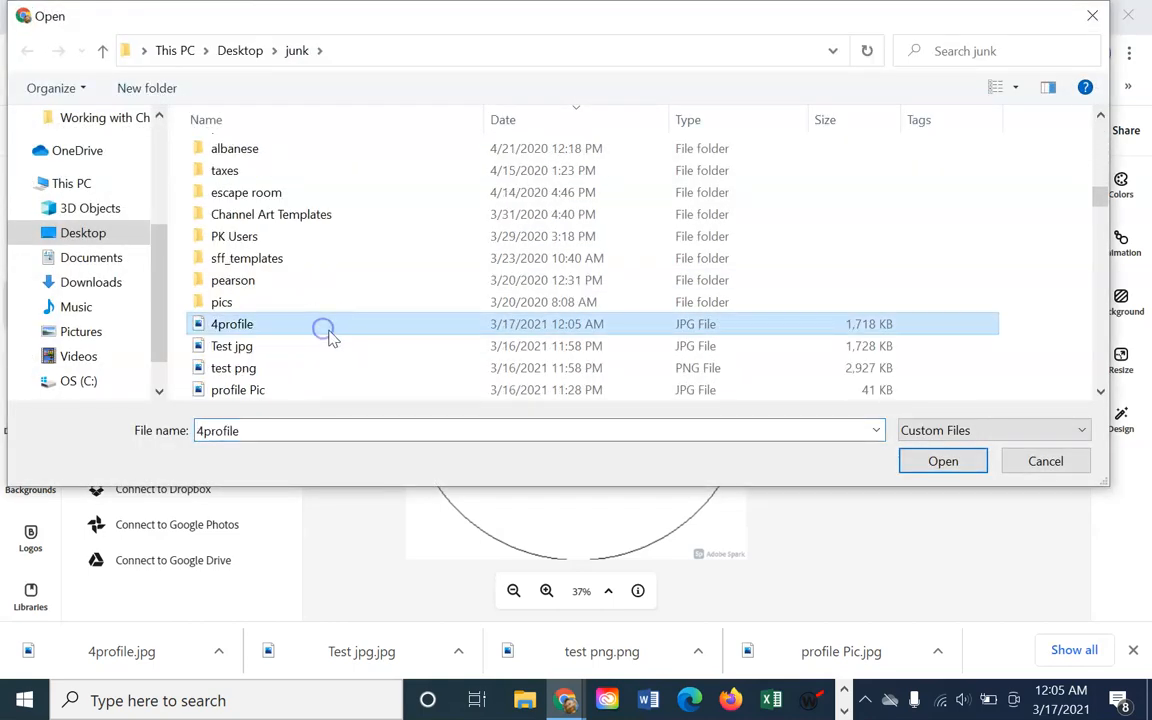
{"action": "left_click", "coordinate": [333, 330]}
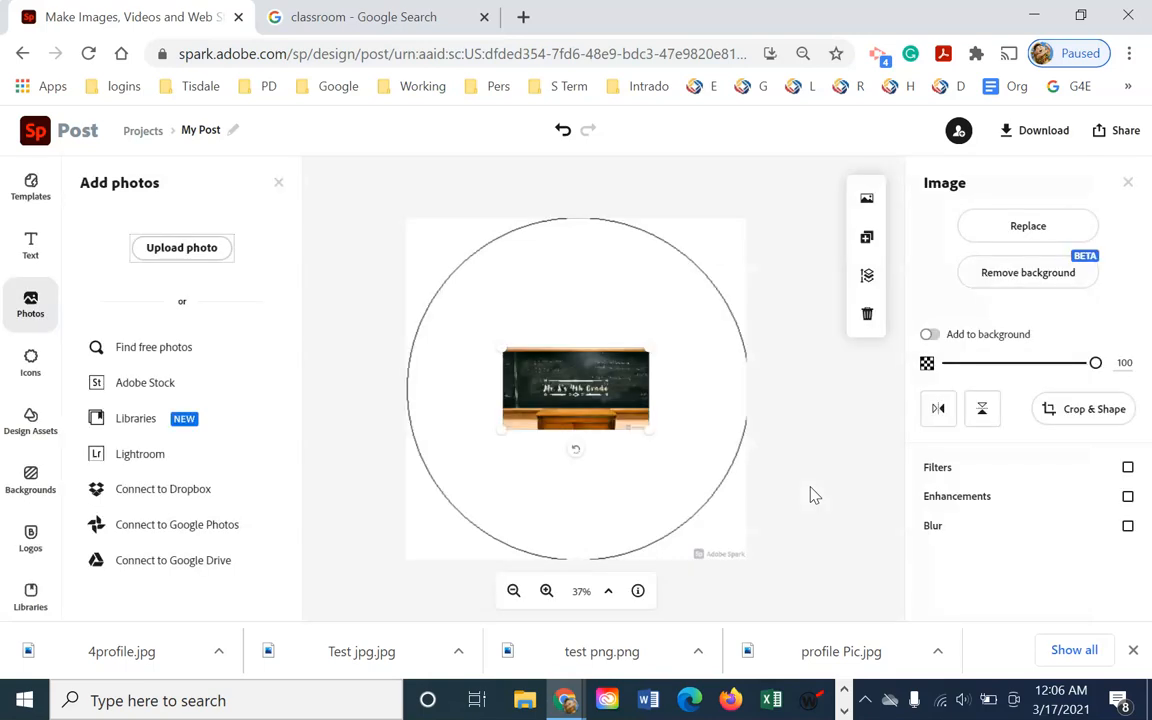
Stretch the 4profile picture across the canvas, centre the 4th Grade title, and return opacity to 100
{"action": "left_click_drag", "start_coordinate": [511, 354], "coordinate": [239, 279]}
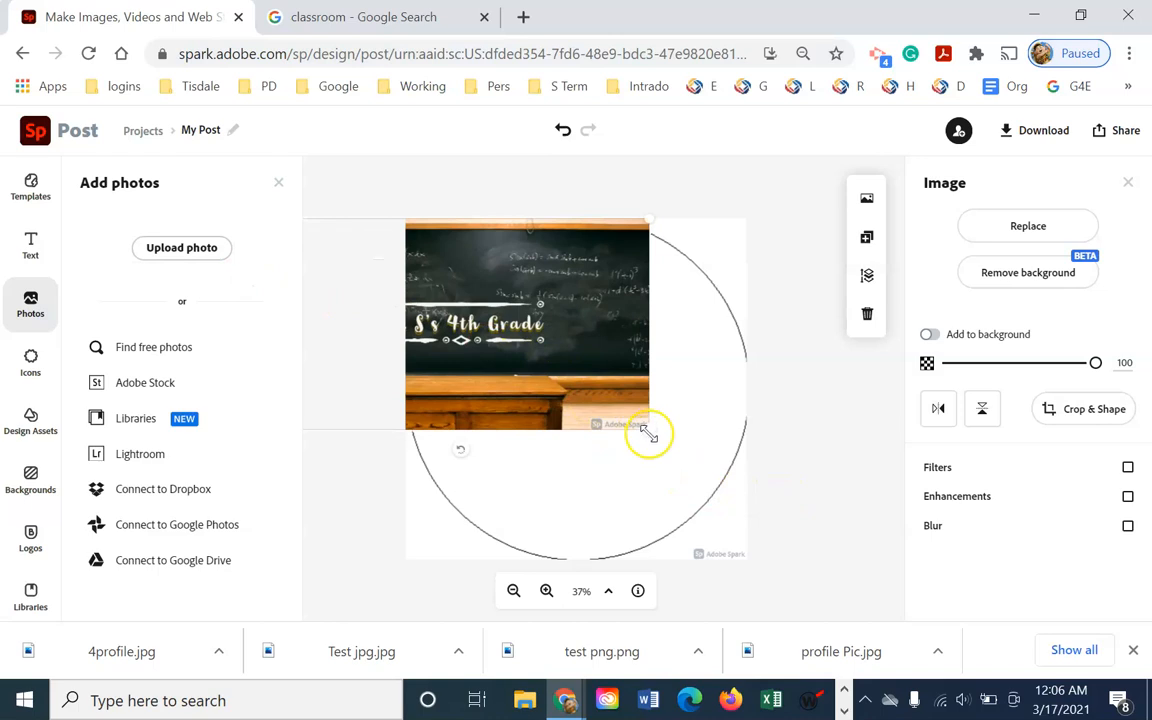
{"action": "left_click_drag", "start_coordinate": [648, 432], "coordinate": [890, 576]}
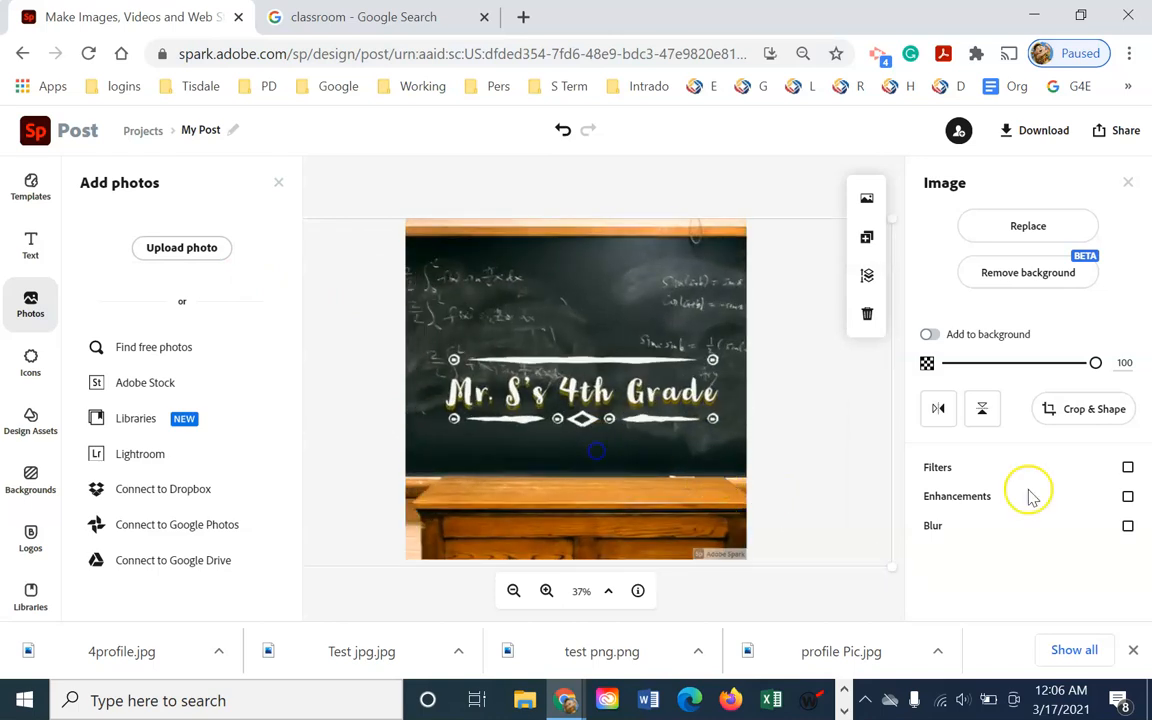
{"action": "left_click_drag", "start_coordinate": [1095, 366], "coordinate": [985, 368]}
{"action": "left_click", "coordinate": [561, 427]}
{"action": "left_click_drag", "start_coordinate": [558, 418], "coordinate": [560, 413]}
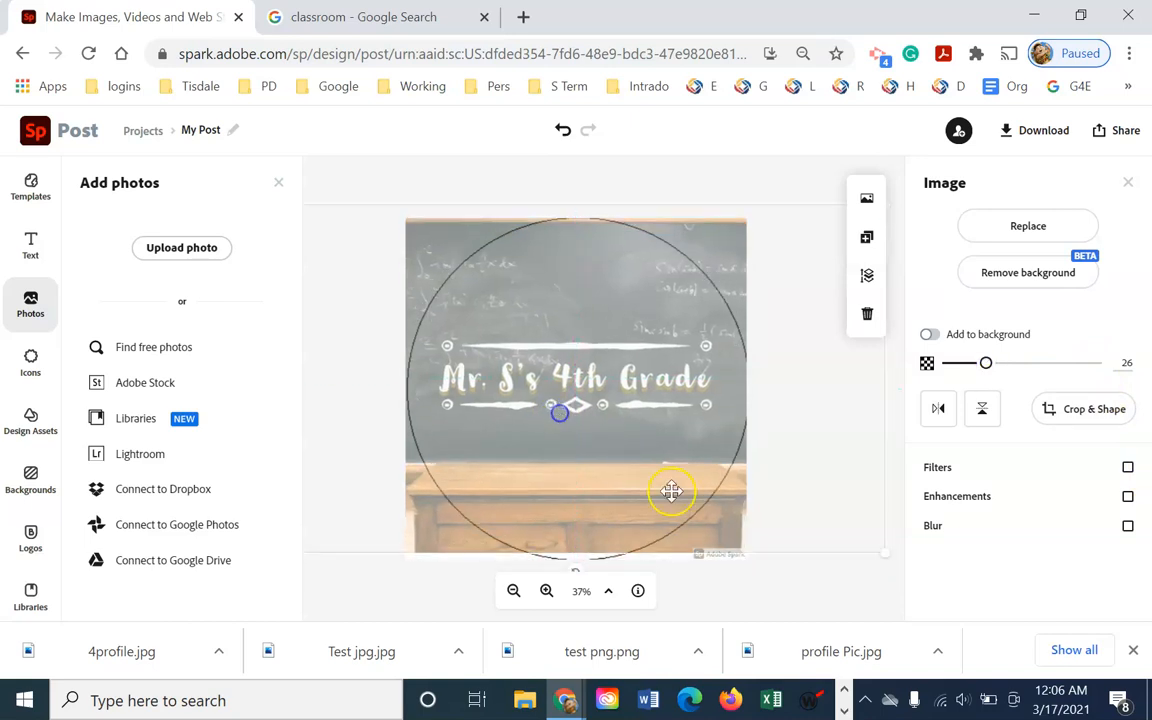
{"action": "left_click_drag", "start_coordinate": [887, 557], "coordinate": [904, 587]}
{"action": "mouse_move", "coordinate": [596, 492]}
{"action": "left_mouse_down"}
{"action": "mouse_move", "coordinate": [581, 486]}
{"action": "mouse_move", "coordinate": [594, 493]}
{"action": "mouse_move", "coordinate": [589, 470]}
{"action": "mouse_move", "coordinate": [589, 482]}
{"action": "left_mouse_up"}
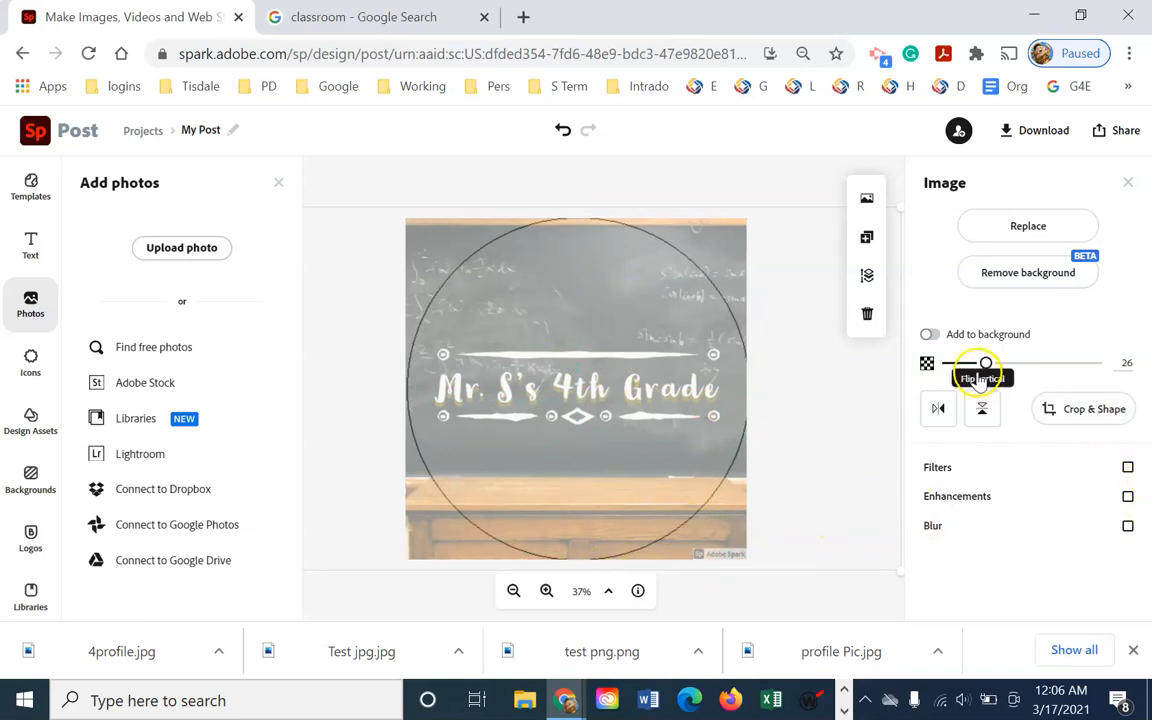
{"action": "left_click_drag", "start_coordinate": [986, 369], "coordinate": [1095, 365]}
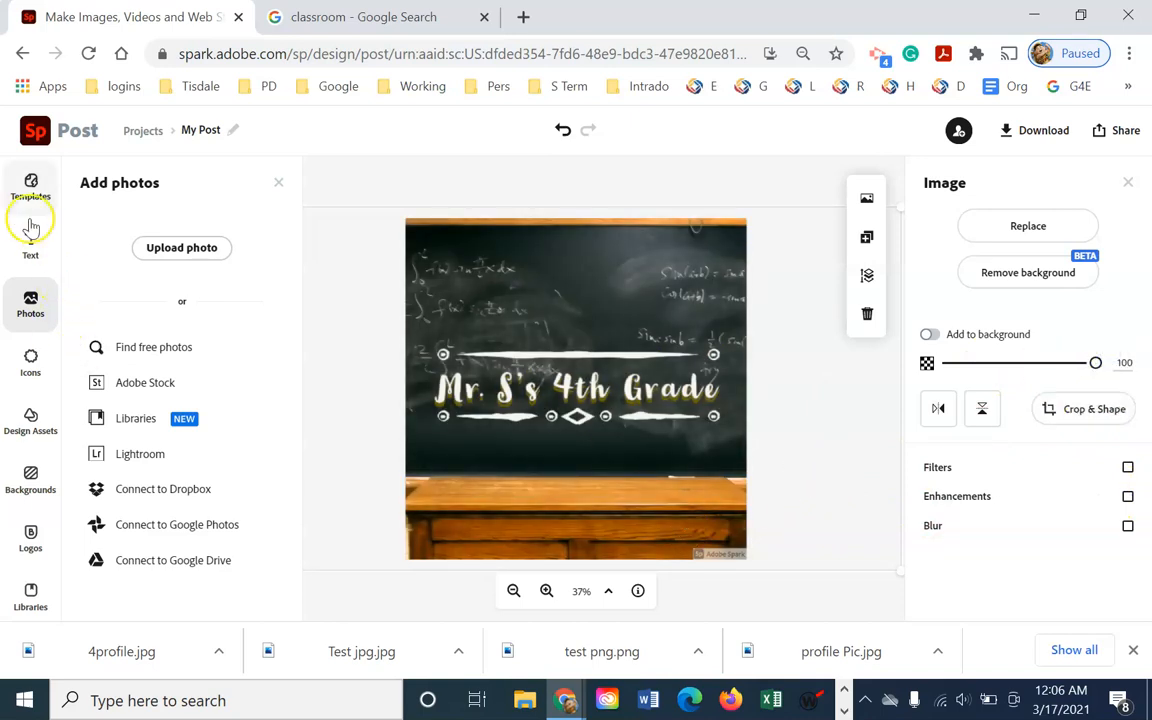
Download the design as a solid-background PNG named 'profile png'
{"action": "left_click", "coordinate": [1028, 130]}
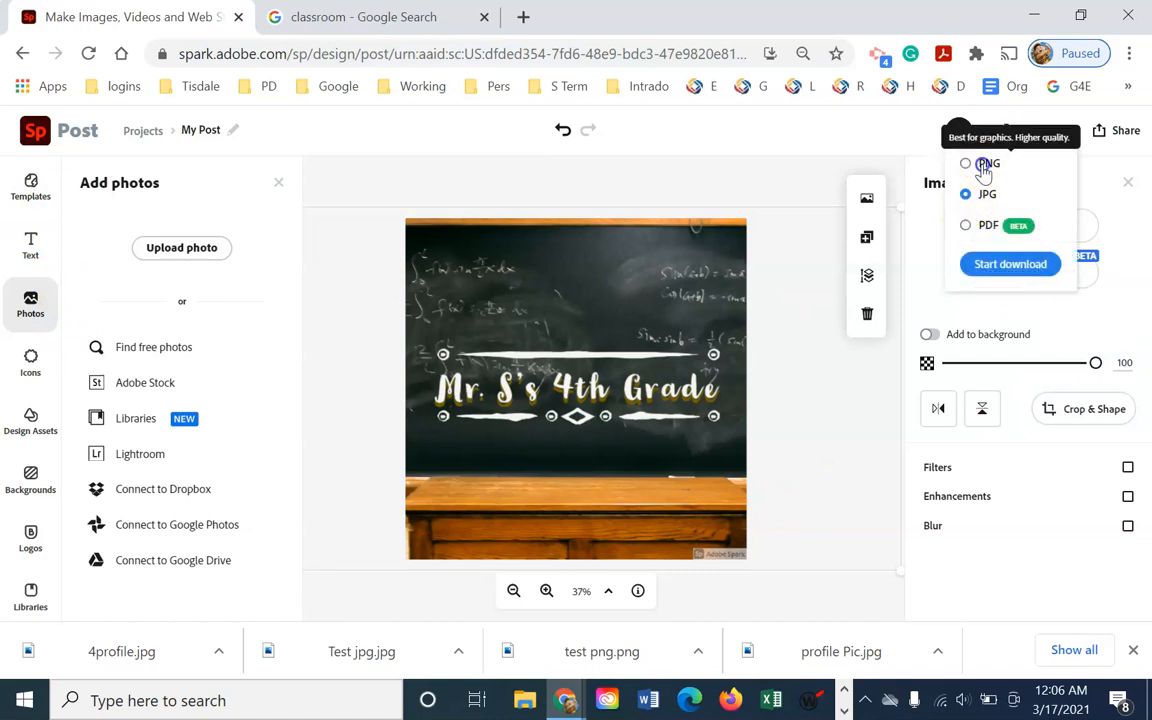
{"action": "left_click", "coordinate": [985, 166]}
{"action": "left_click", "coordinate": [1010, 265]}
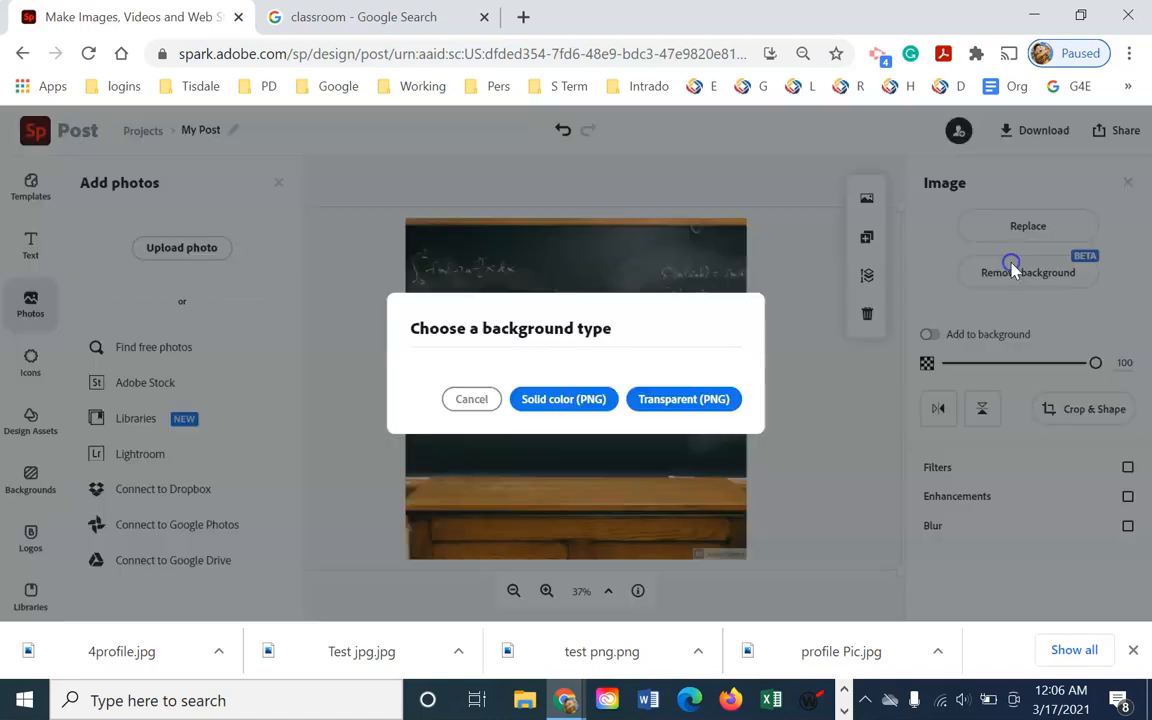
{"action": "left_click", "coordinate": [588, 401]}
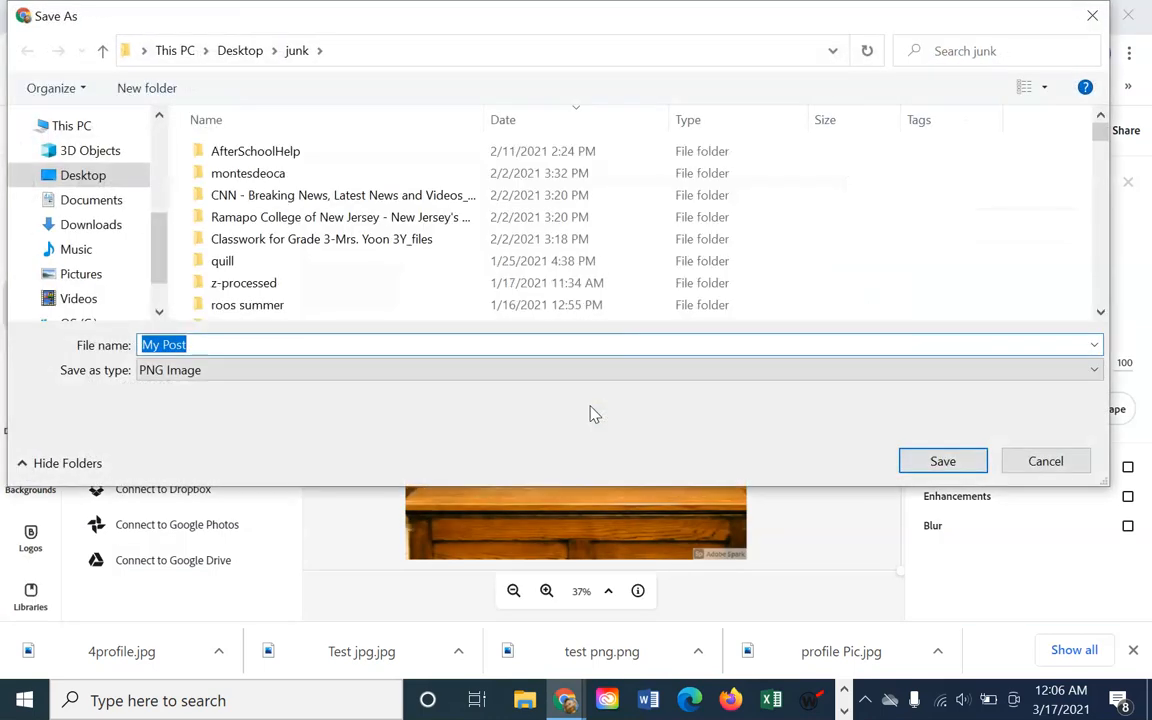
{"action": "type", "text": "rp"}
{"action": "key", "text": "BackSpace"}
{"action": "key", "text": "BackSpace"}
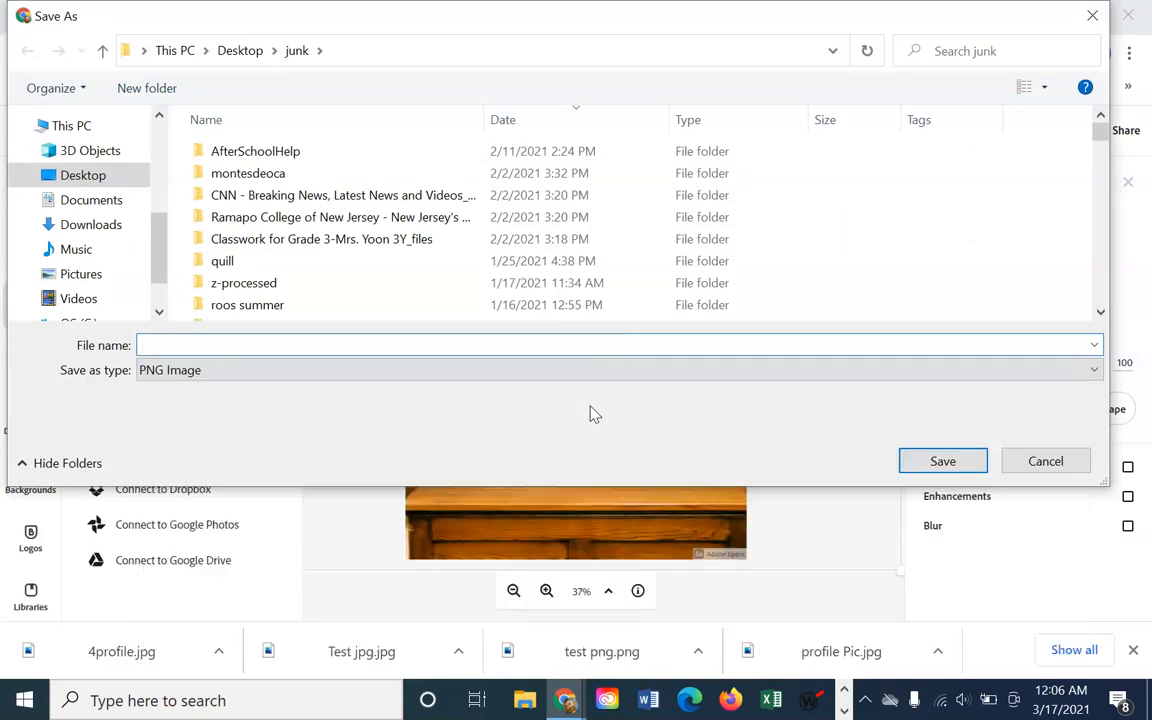
{"action": "type", "text": "profile png"}
{"action": "key", "text": "Return"}
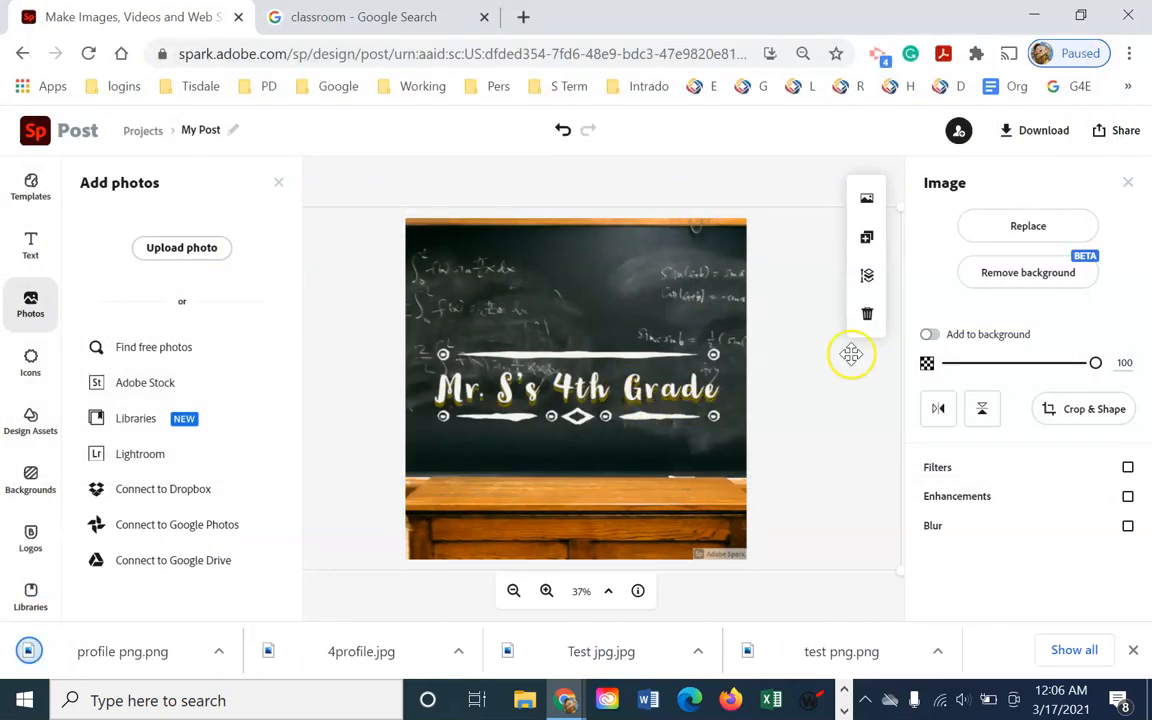
Download the design again as a JPG named 'profile jpg'
{"action": "left_click", "coordinate": [1030, 130]}
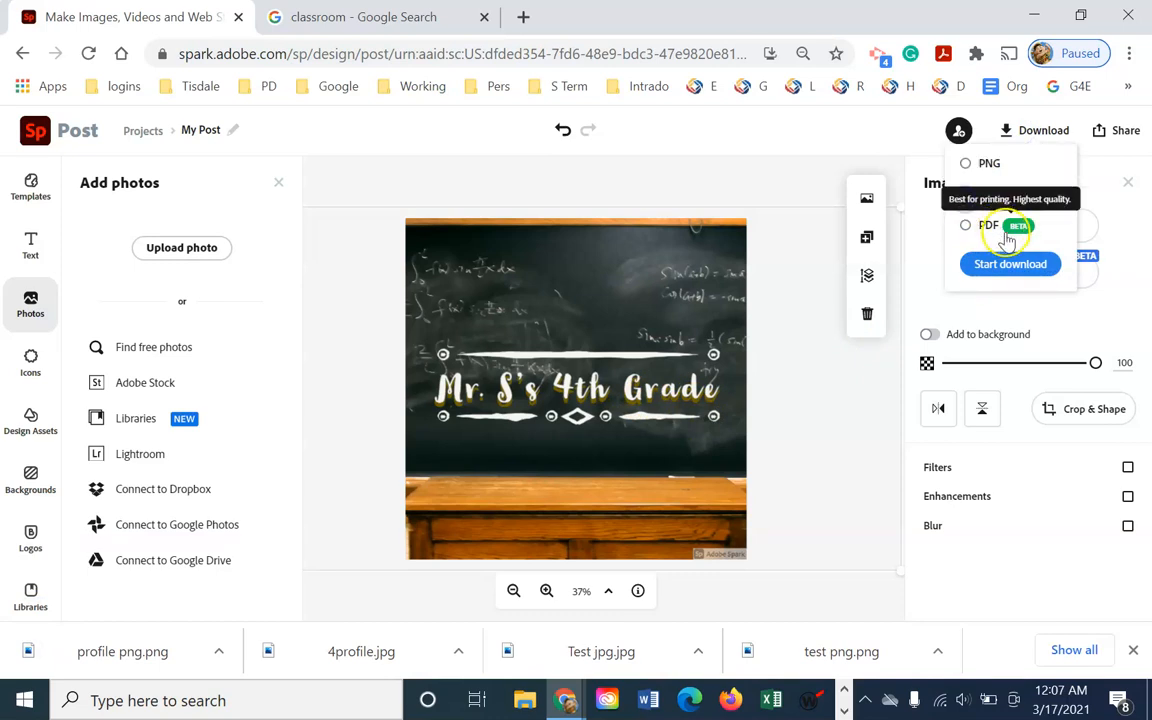
{"action": "left_click", "coordinate": [1018, 265]}
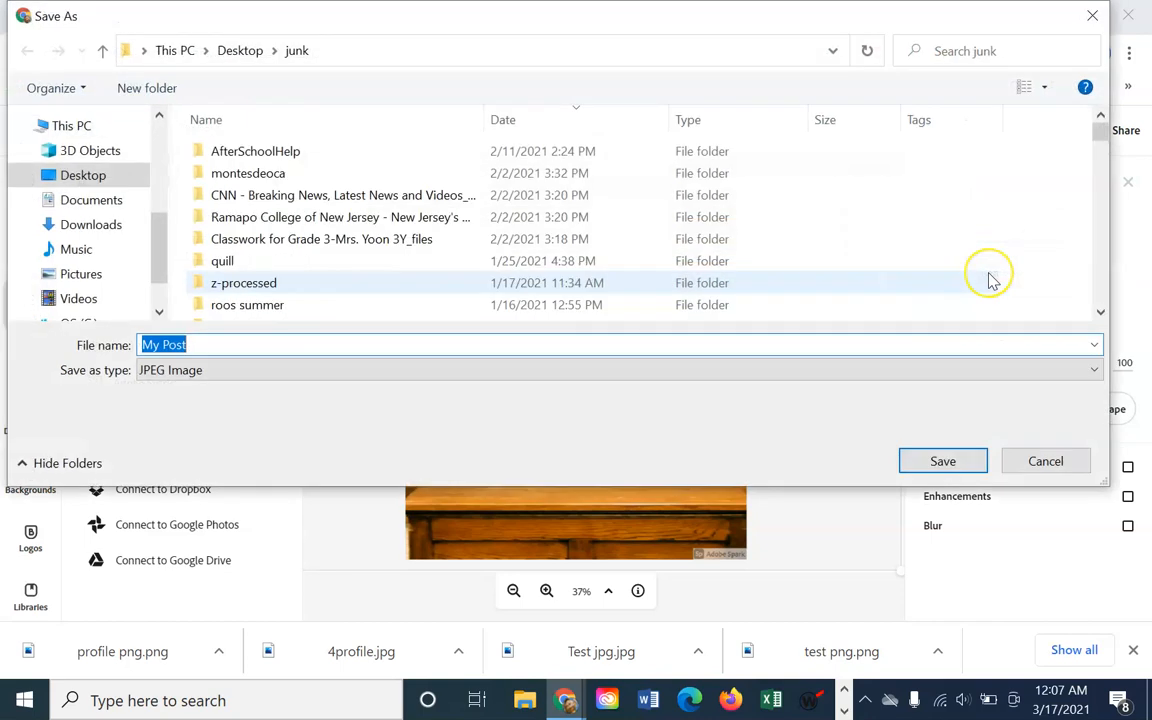
{"action": "type", "text": "profile j"}
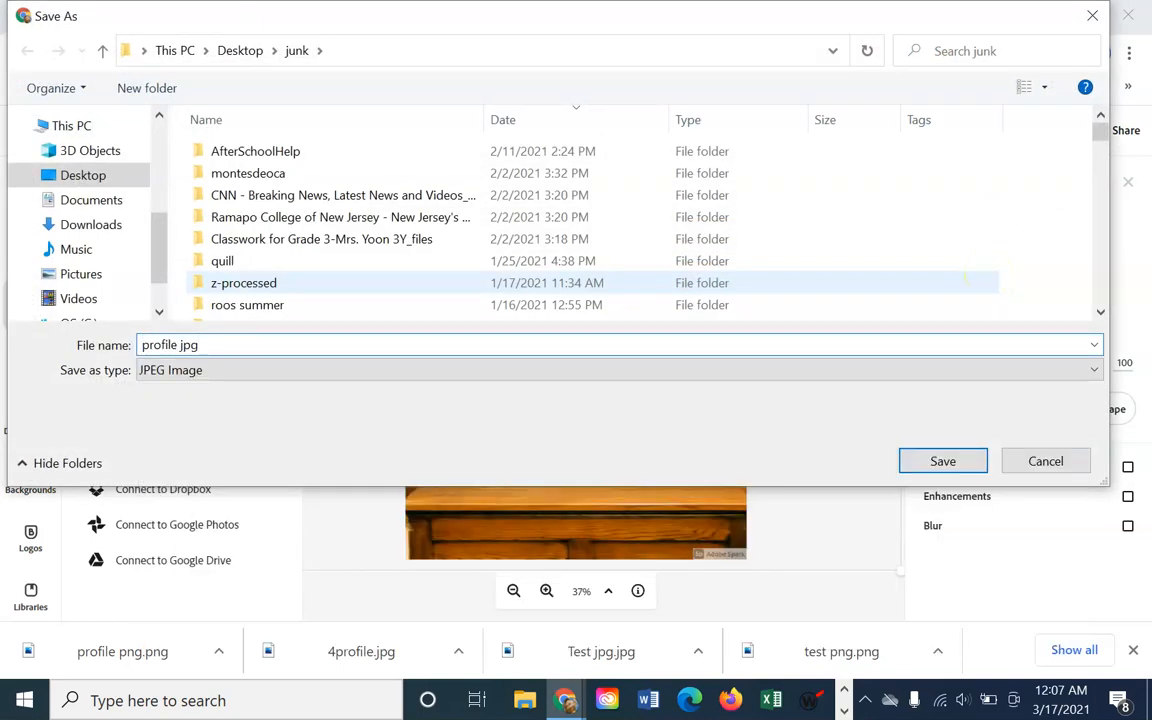
{"action": "type", "text": "pg"}
{"action": "key", "text": "Return"}
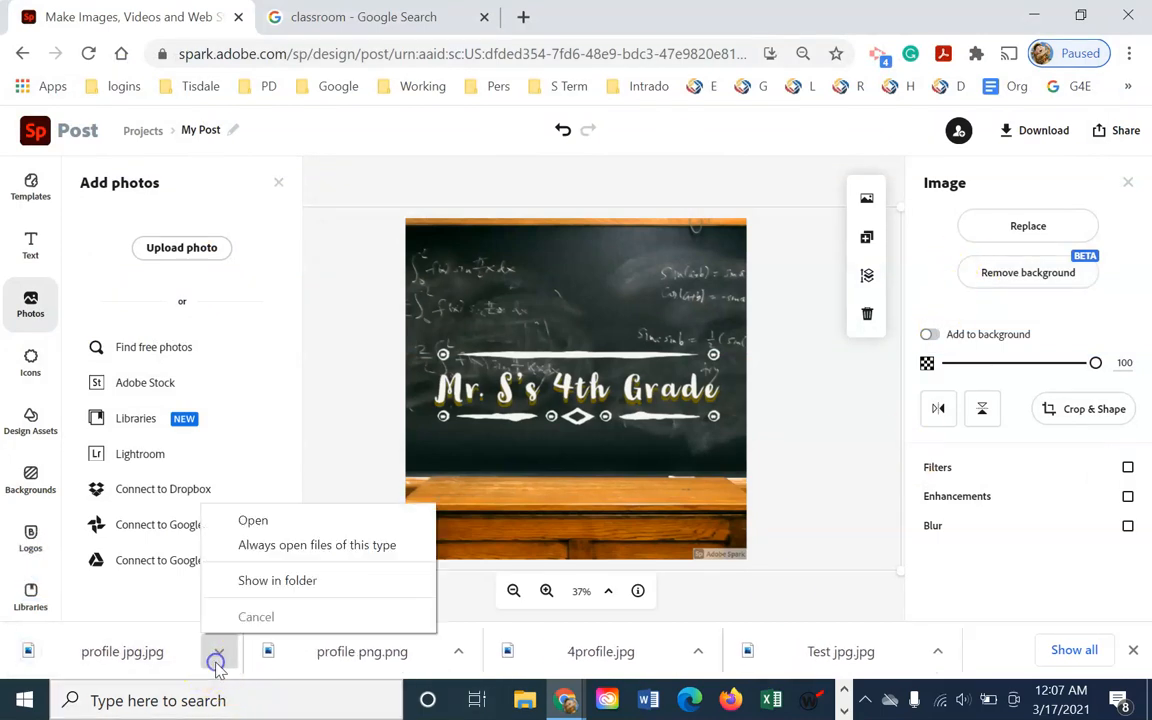
Confirm profile jpg (46 KB) is in the junk folder, then return to the YouTube channel tab
{"action": "left_click", "coordinate": [252, 584]}
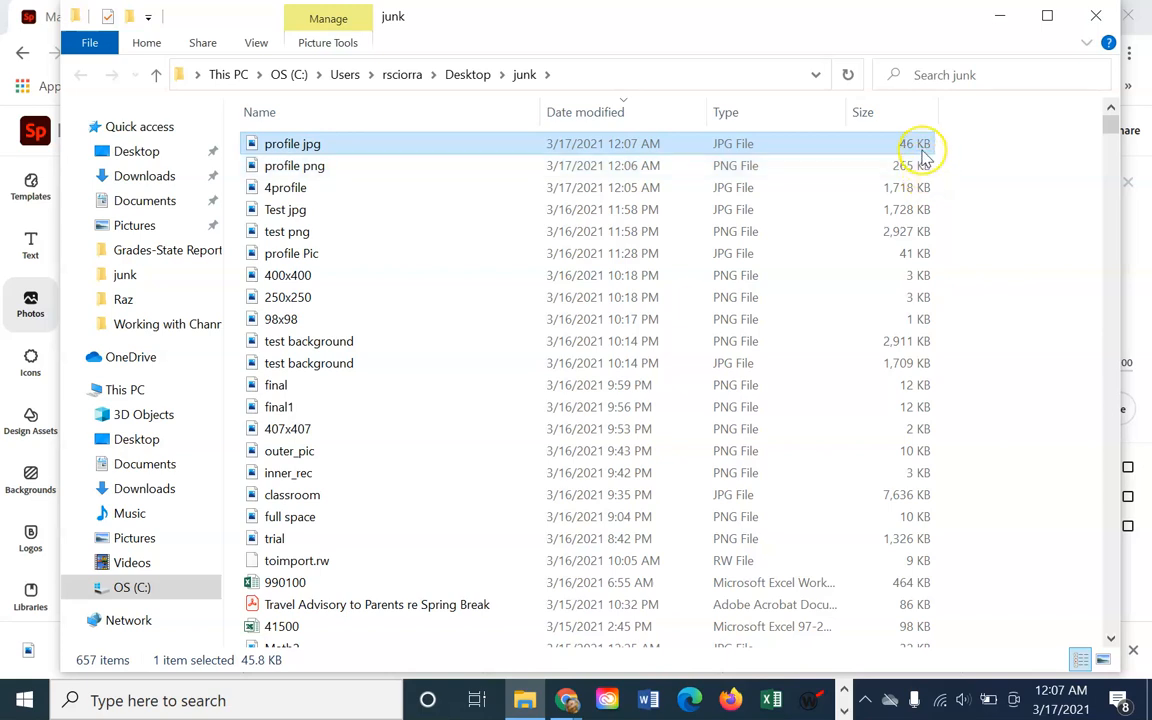
{"action": "left_click", "coordinate": [1100, 16]}
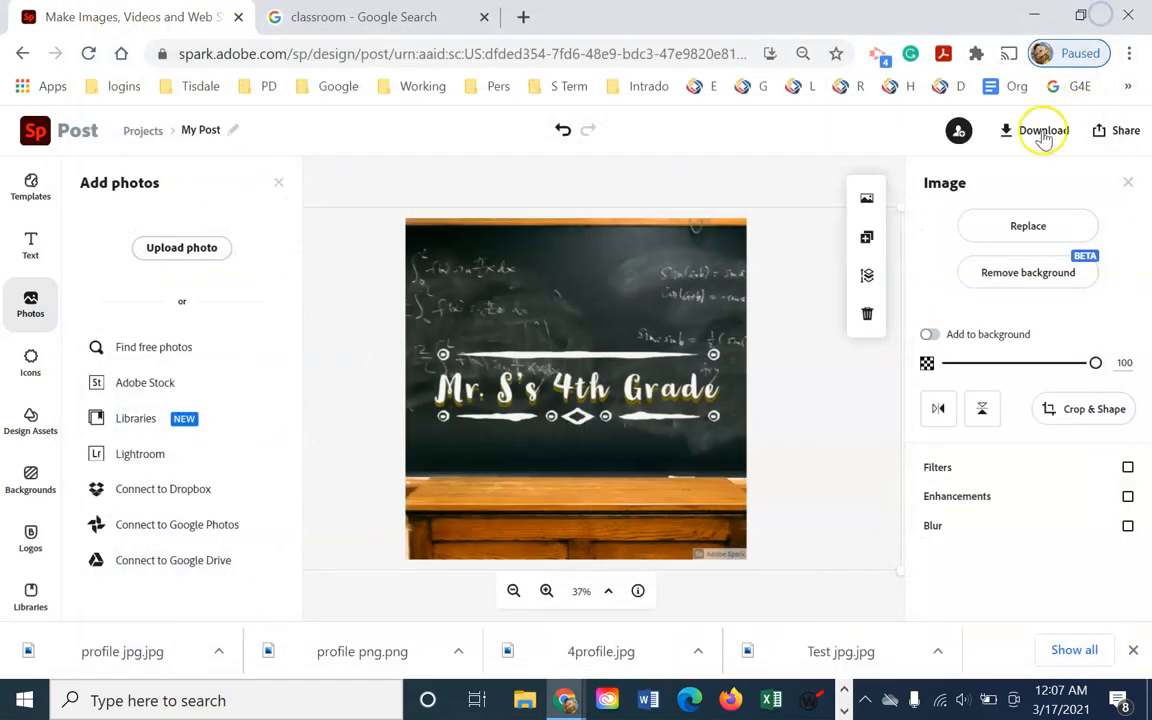
{"action": "left_click", "coordinate": [314, 16]}
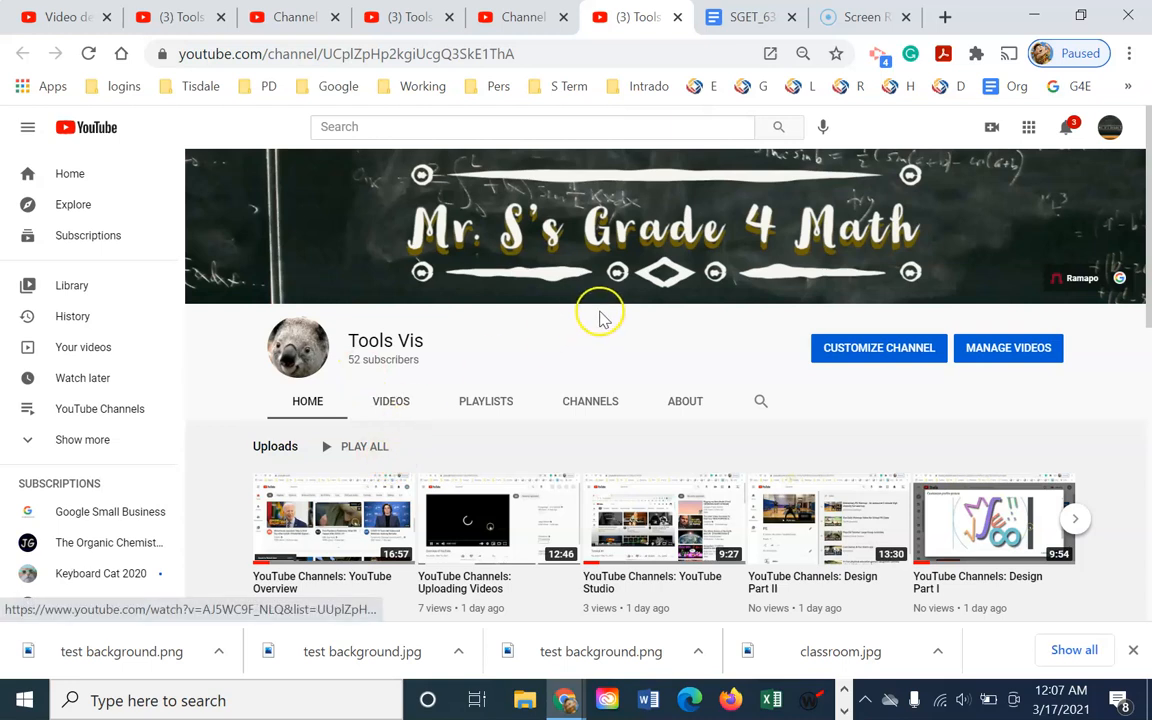
Under Customize Channel's Branding settings, replace the profile picture with the uploaded profile jpg
{"action": "left_click", "coordinate": [856, 350]}
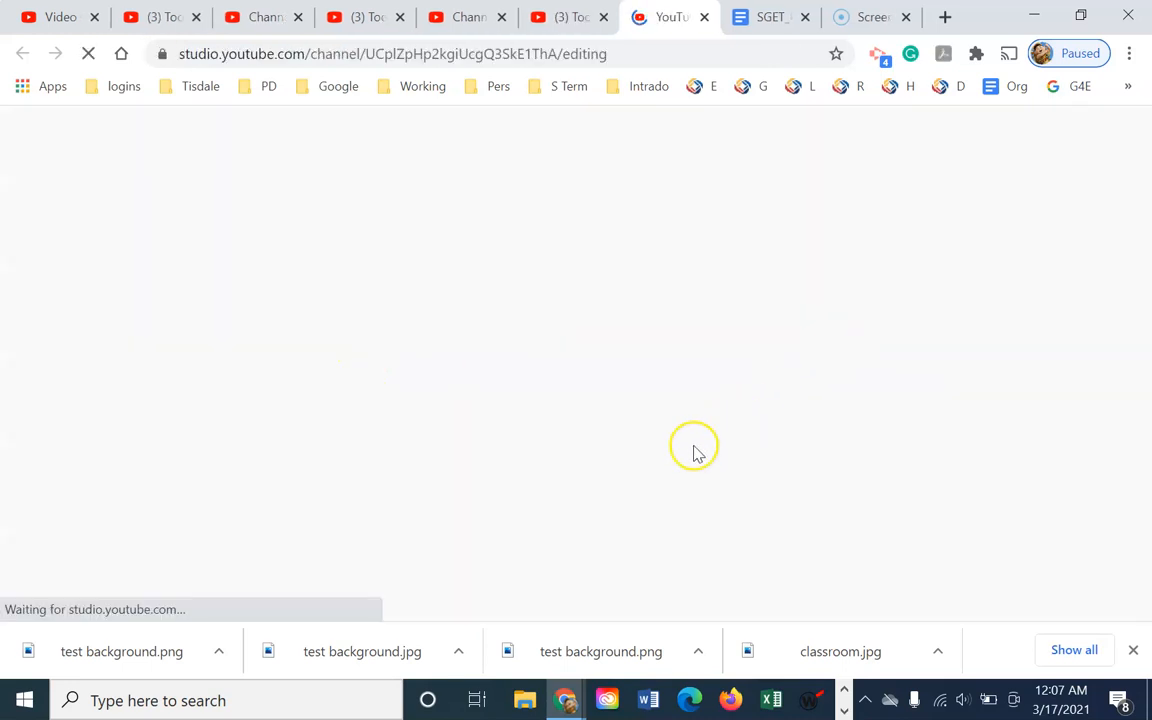
{"action": "scroll", "coordinate": [650, 480], "scroll_direction": "down", "scroll_amount": 3}
{"action": "scroll", "coordinate": [622, 504], "scroll_direction": "up", "scroll_amount": 3}
{"action": "left_click", "coordinate": [226, 296]}
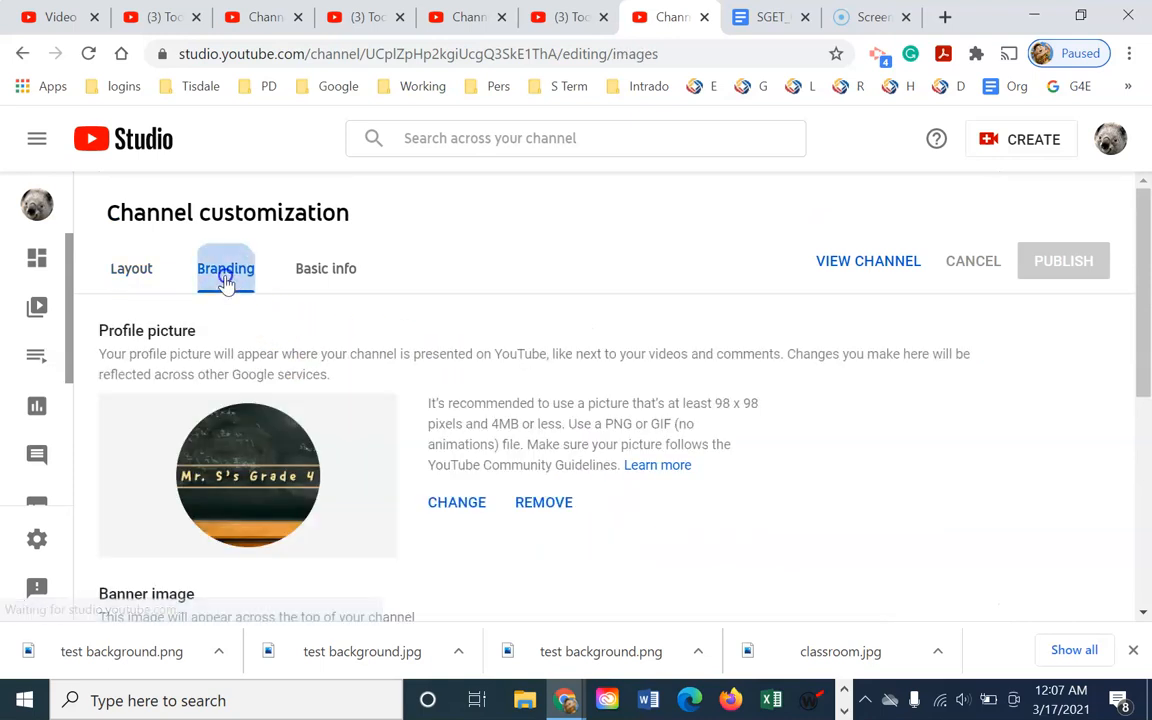
{"action": "scroll", "coordinate": [244, 475], "scroll_direction": "down", "scroll_amount": 2}
{"action": "left_click", "coordinate": [458, 297]}
{"action": "scroll", "coordinate": [430, 352], "scroll_direction": "down", "scroll_amount": 13}
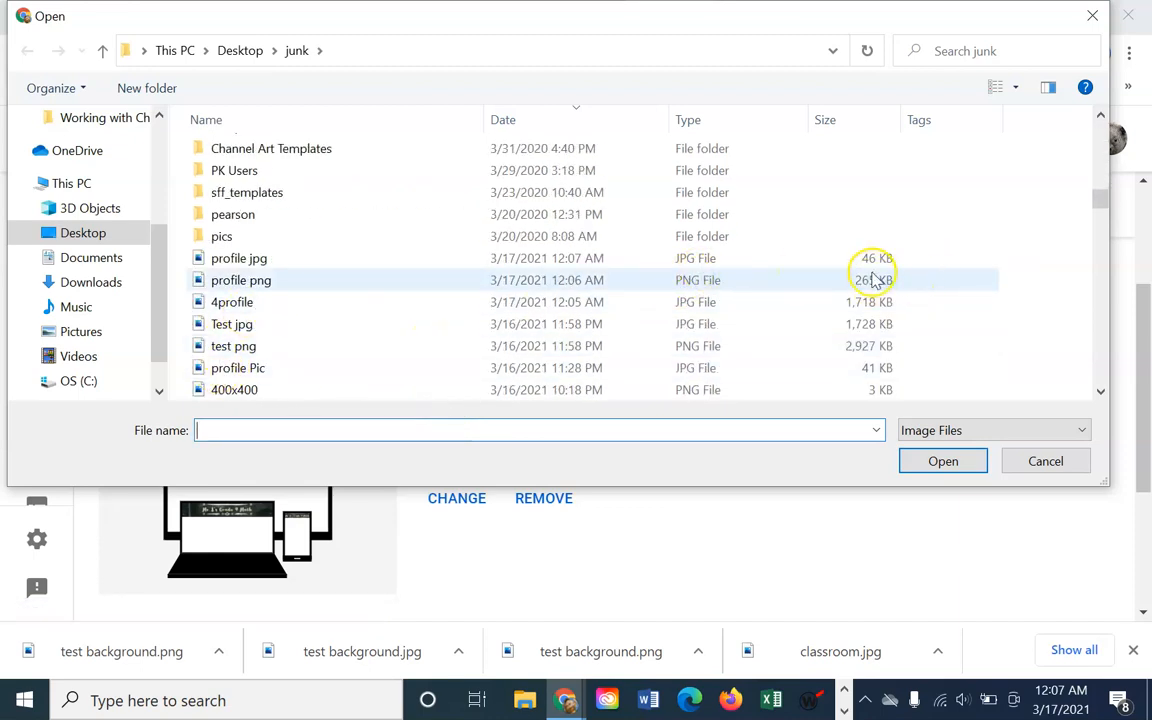
{"action": "left_click", "coordinate": [310, 259]}
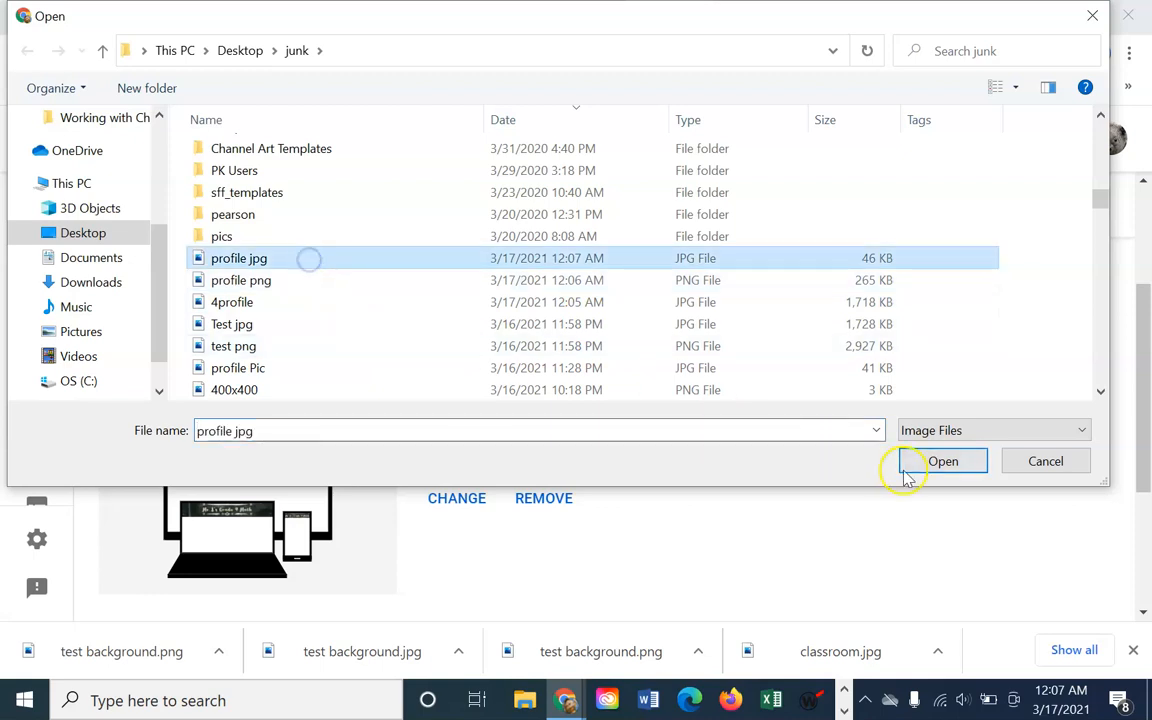
{"action": "left_click", "coordinate": [952, 463]}
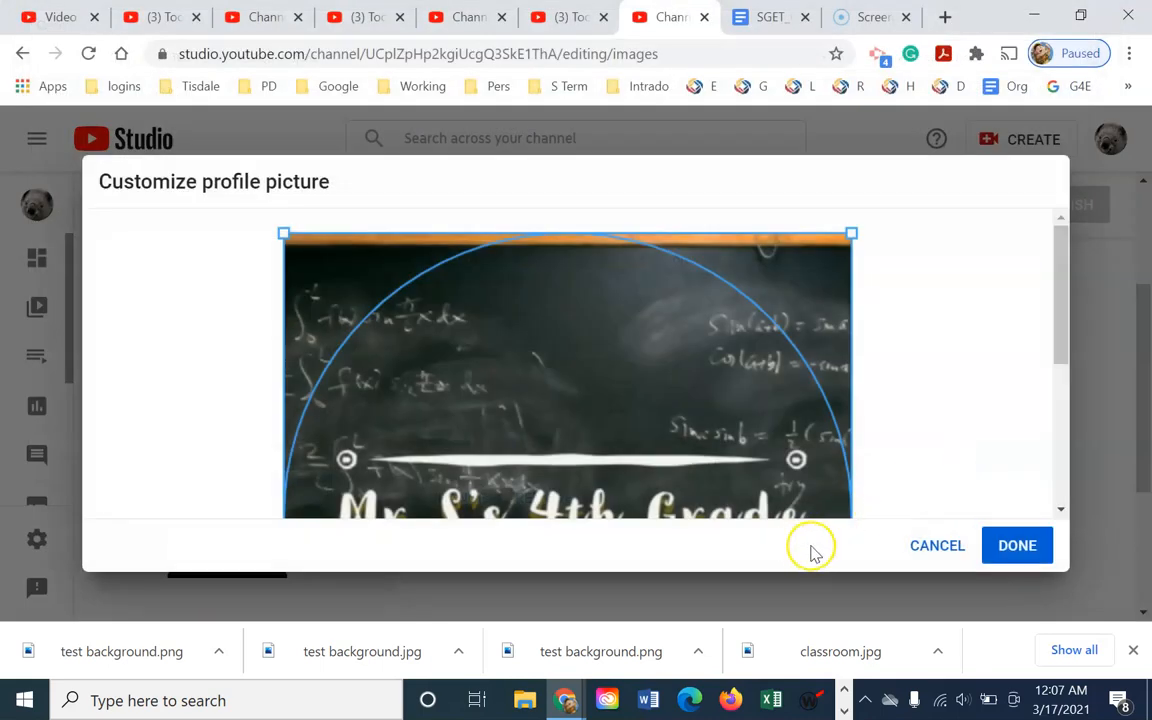
Adjust and accept the crop of the Mr. S's 4th Grade chalkboard image, then publish it
{"action": "left_click_drag", "start_coordinate": [1054, 334], "coordinate": [1080, 411]}
{"action": "left_click", "coordinate": [1025, 543]}
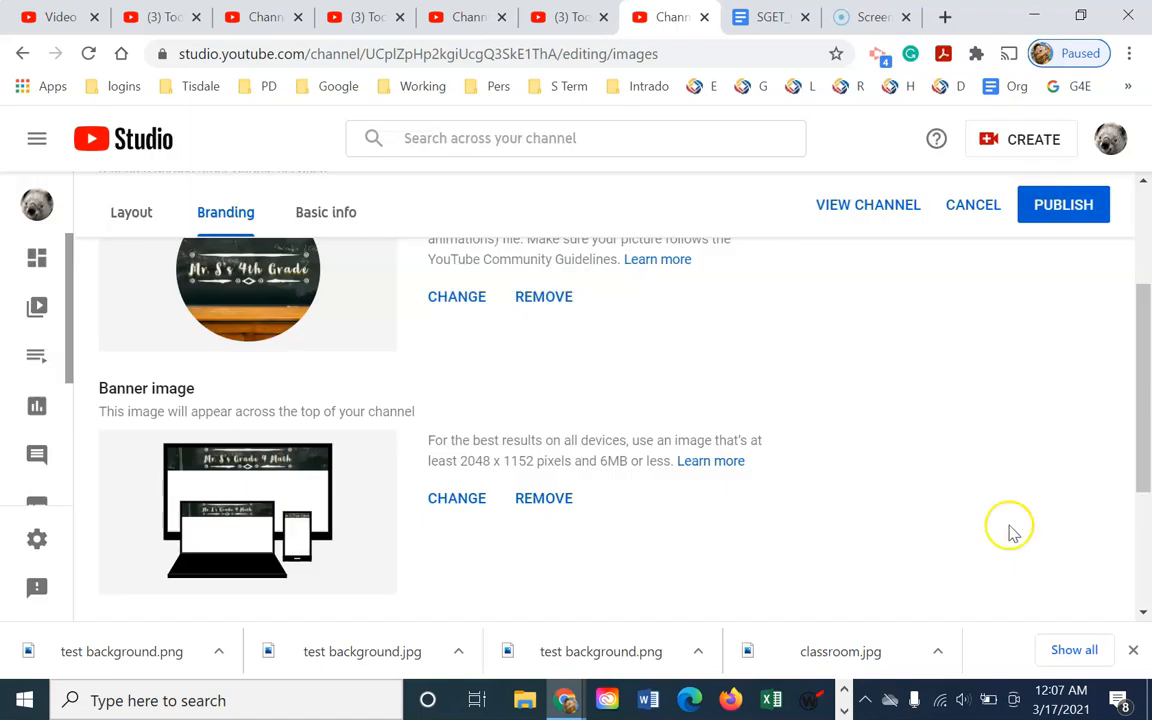
{"action": "left_click", "coordinate": [1072, 212]}
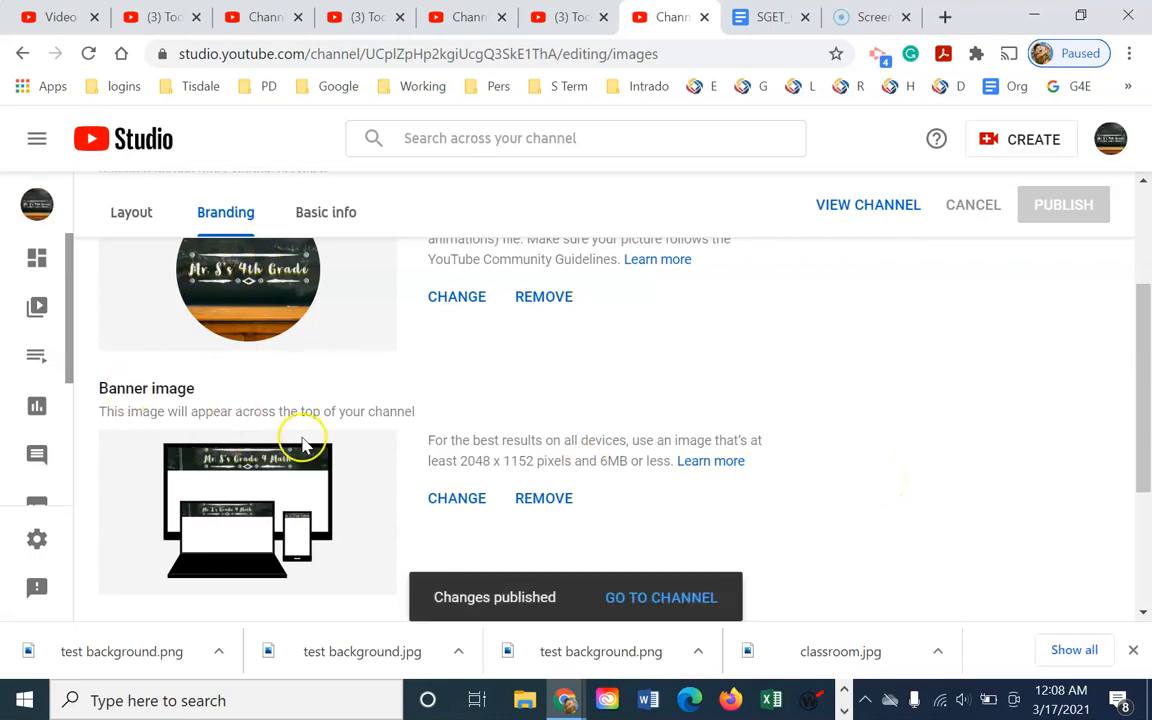
Go to the public channel page to view the new chalkboard profile picture and banner
{"action": "left_click", "coordinate": [651, 596]}
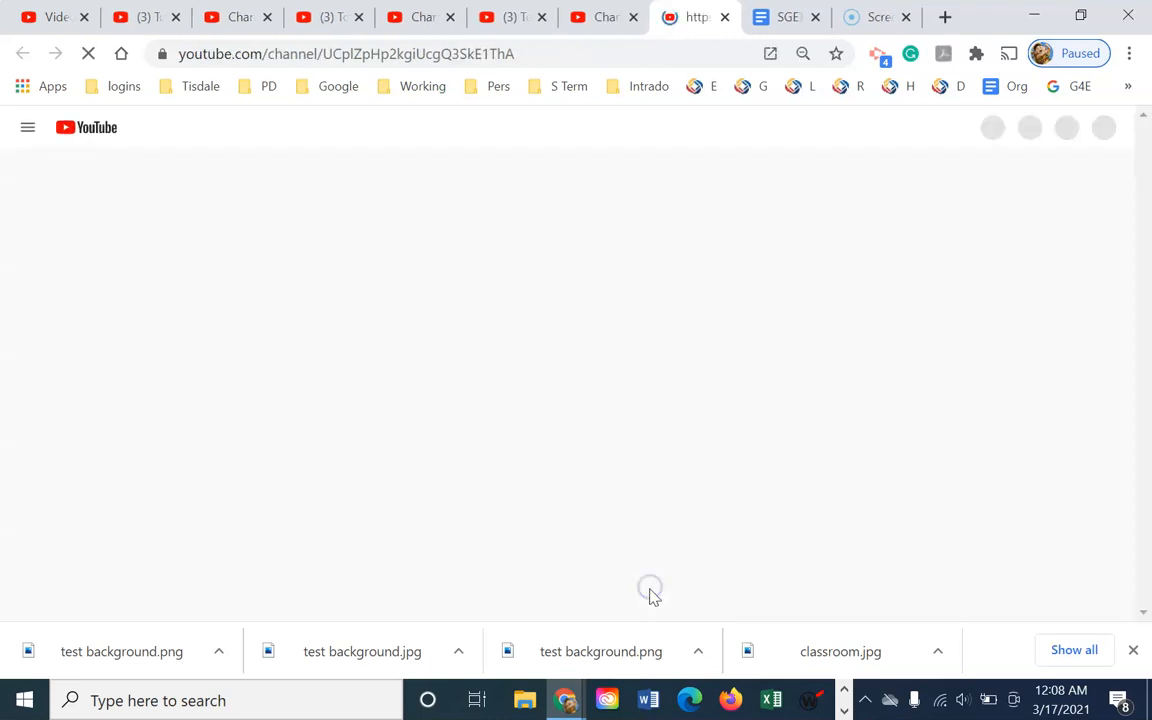